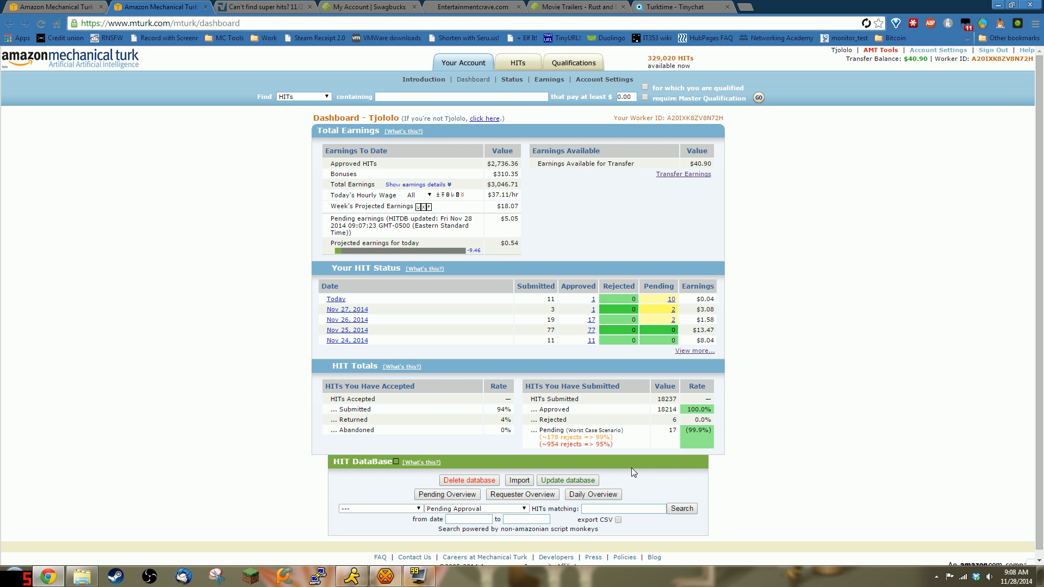
# Step: Refresh the local HIT database so it reads updated Fri Nov 28 2014 09:09:03
pyautogui.click(585, 477)
# Step: Export HITs of ALL statuses as CSV, downloading hit_database (4).csv
pyautogui.click(518, 508)
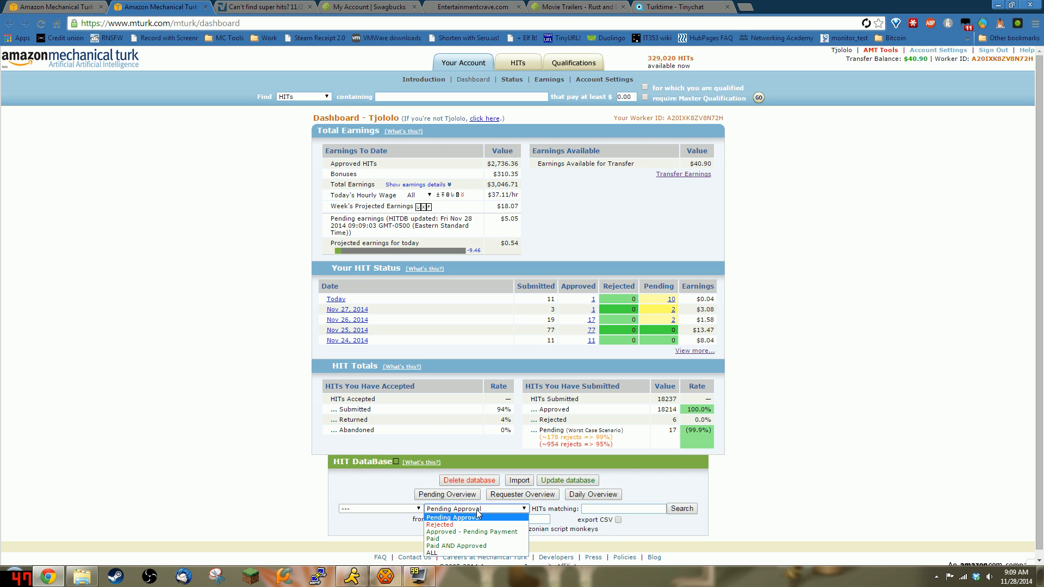
pyautogui.click(438, 553)
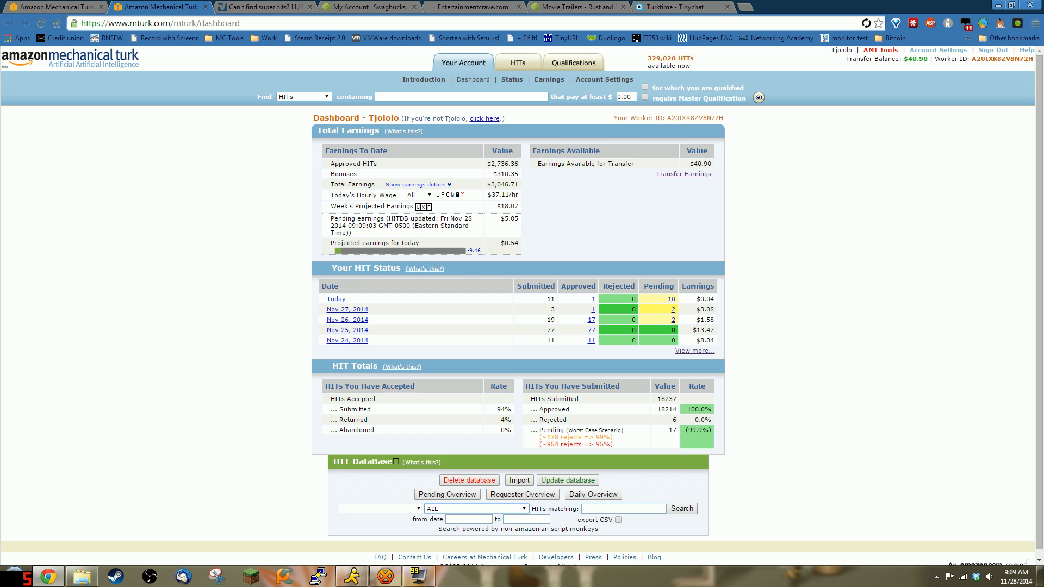
pyautogui.click(618, 520)
pyautogui.click(688, 514)
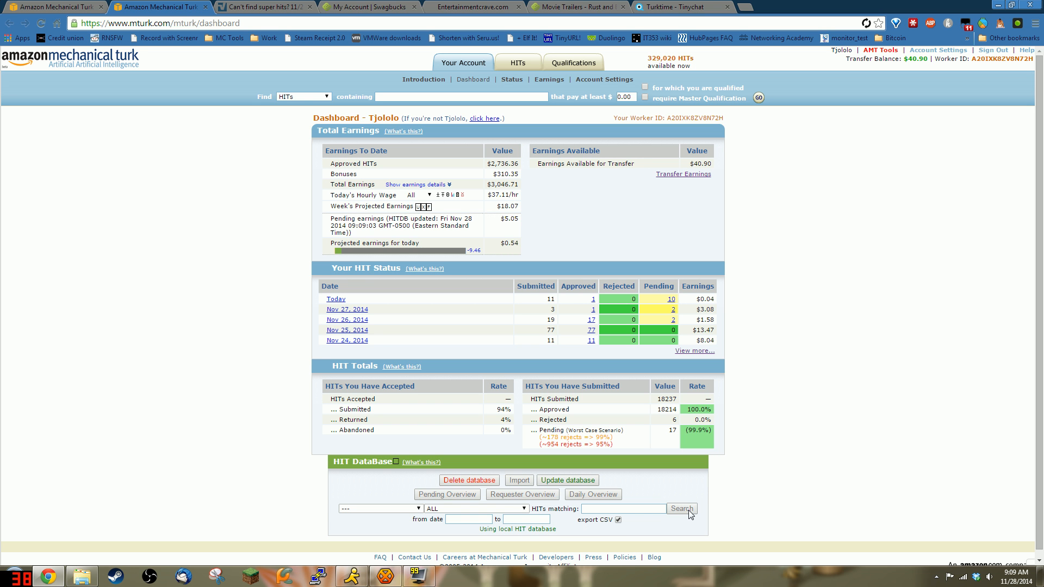
pyautogui.click(500, 510)
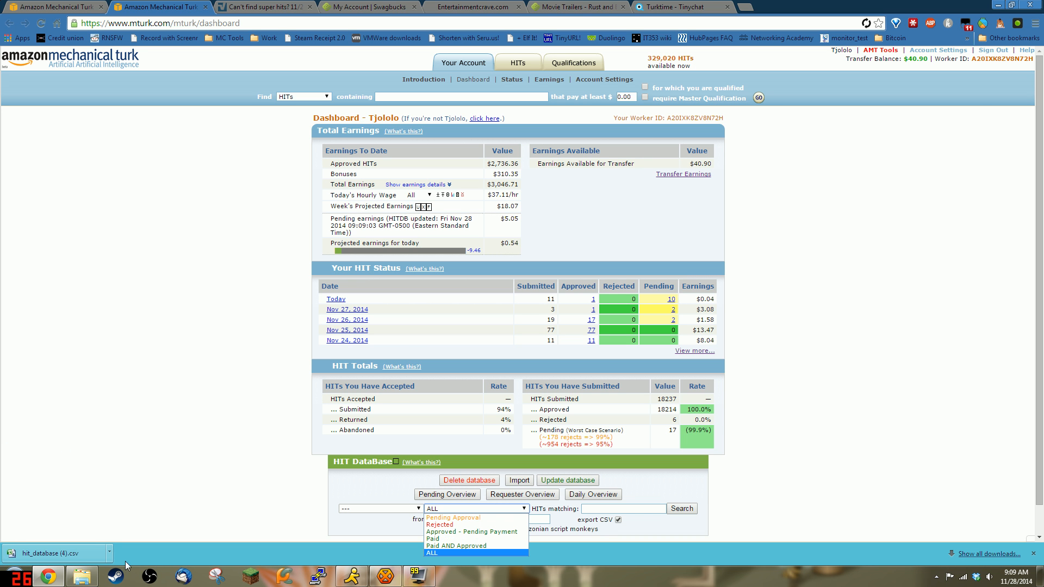
pyautogui.click(109, 553)
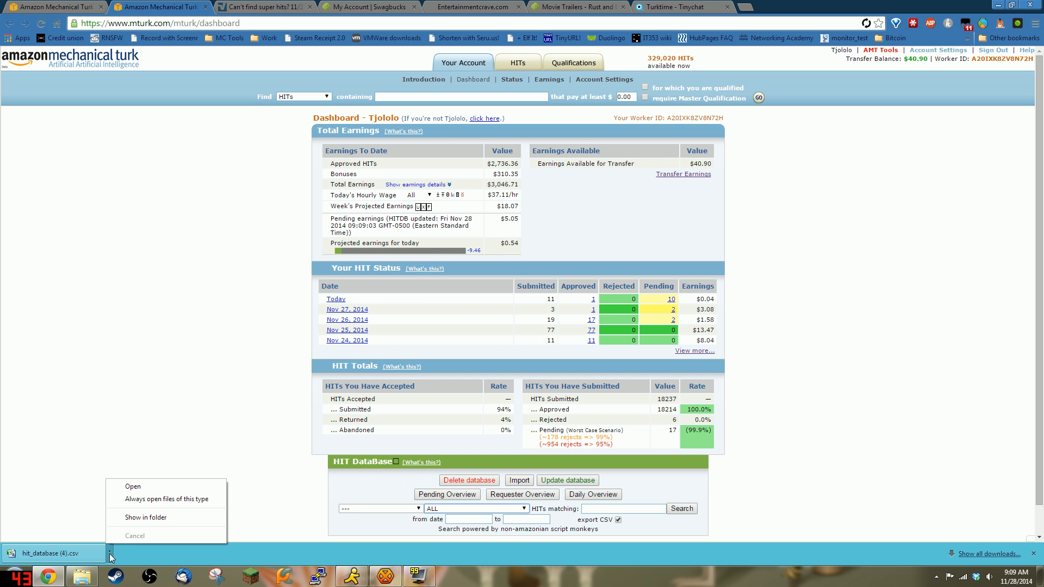
# Step: Locate the downloaded hit_database (4).csv and reposition its icon on the desktop
pyautogui.click(141, 517)
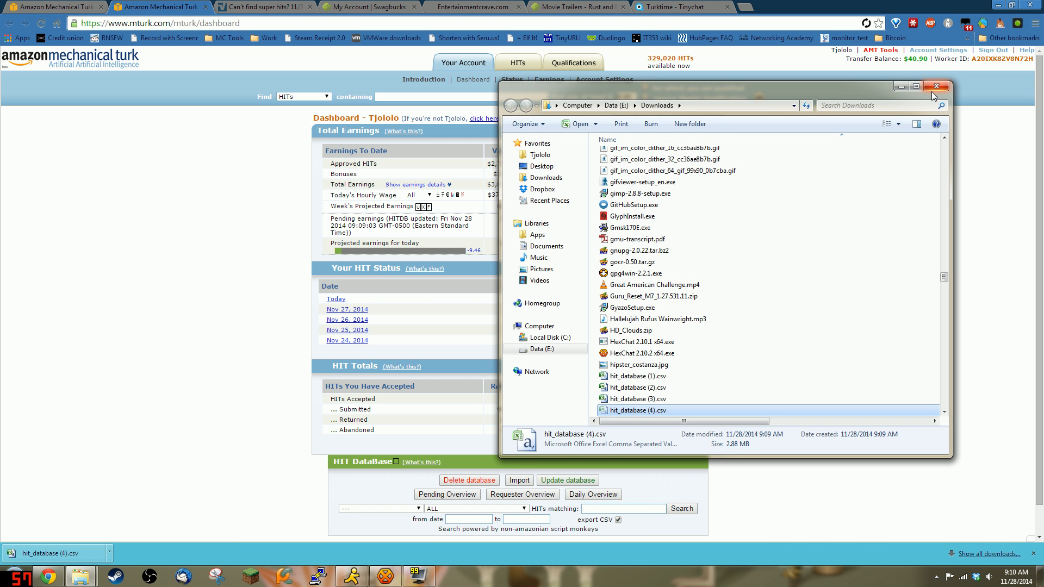
pyautogui.click(936, 86)
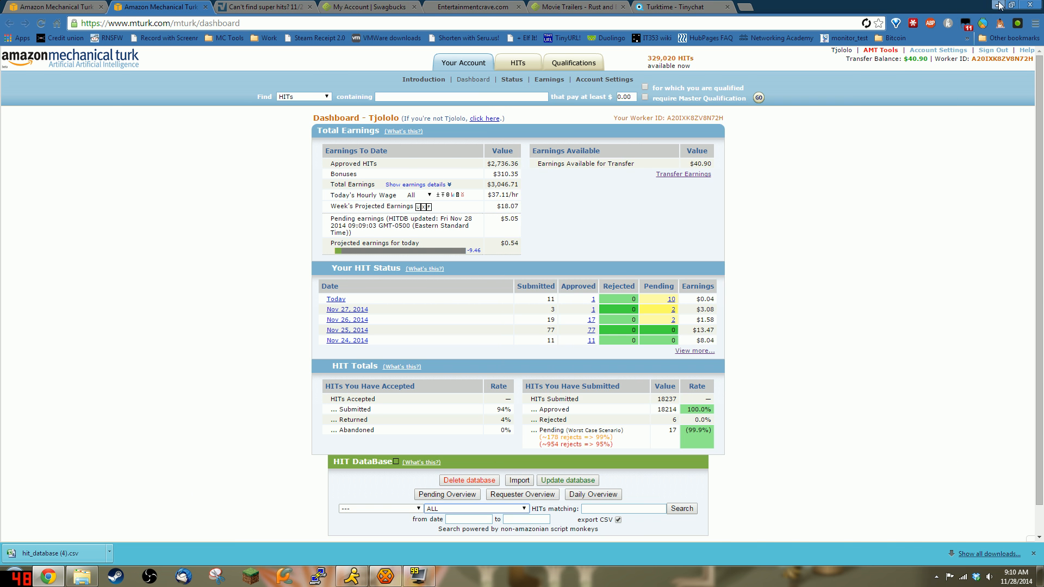
pyautogui.click(1000, 6)
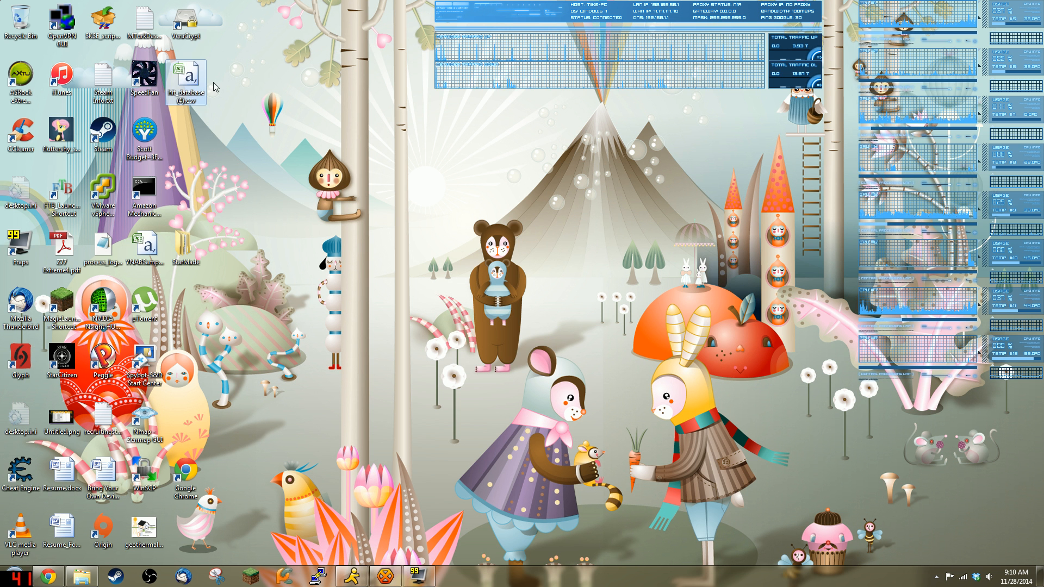
pyautogui.moveTo(188, 82); pyautogui.dragTo(725, 308)
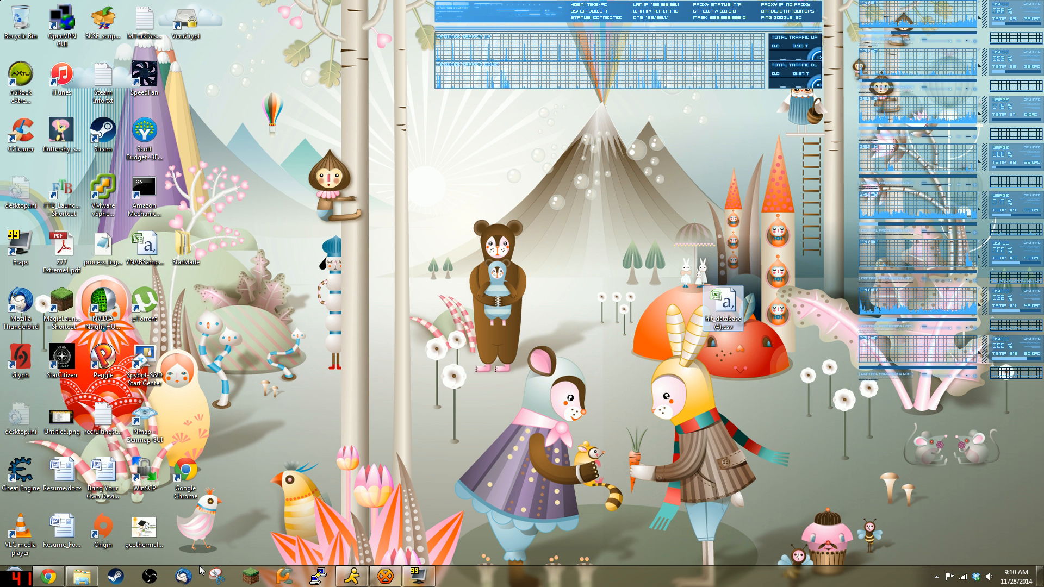
# Step: Open hit_database (4).csv directly in Excel, then close the badly split workbook
pyautogui.click(41, 584)
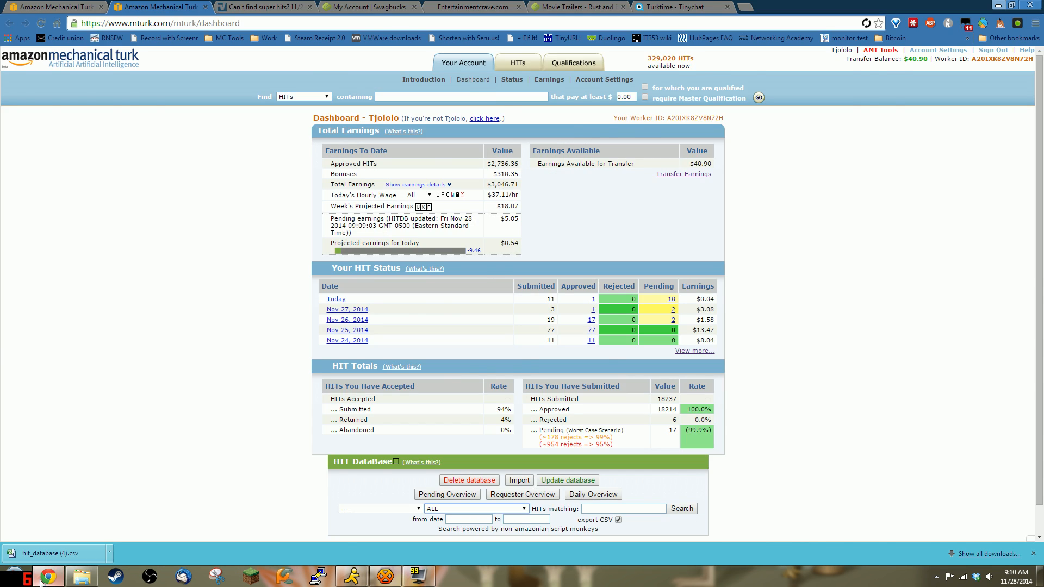
pyautogui.click(41, 583)
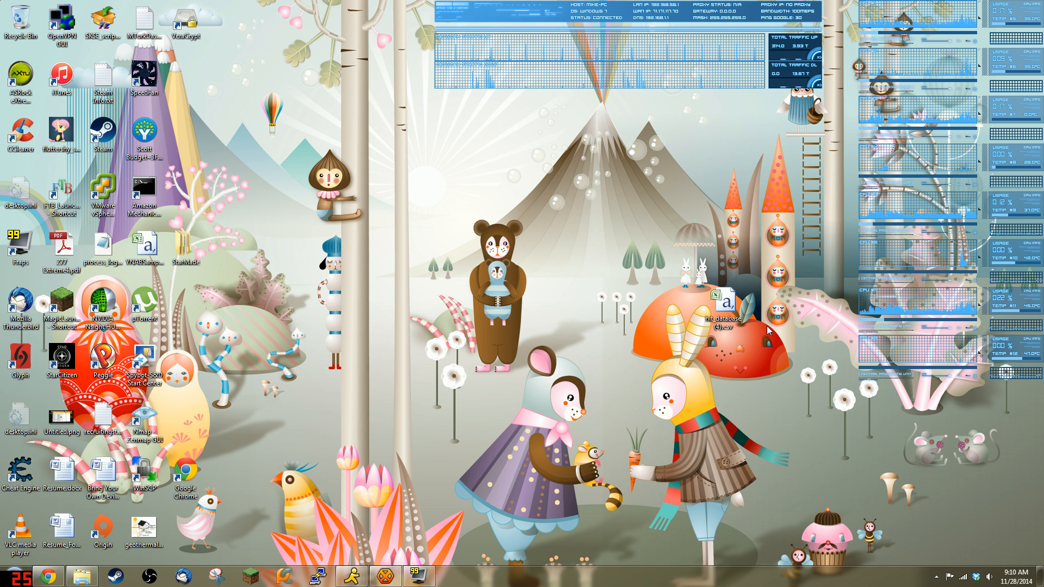
pyautogui.doubleClick(727, 304)
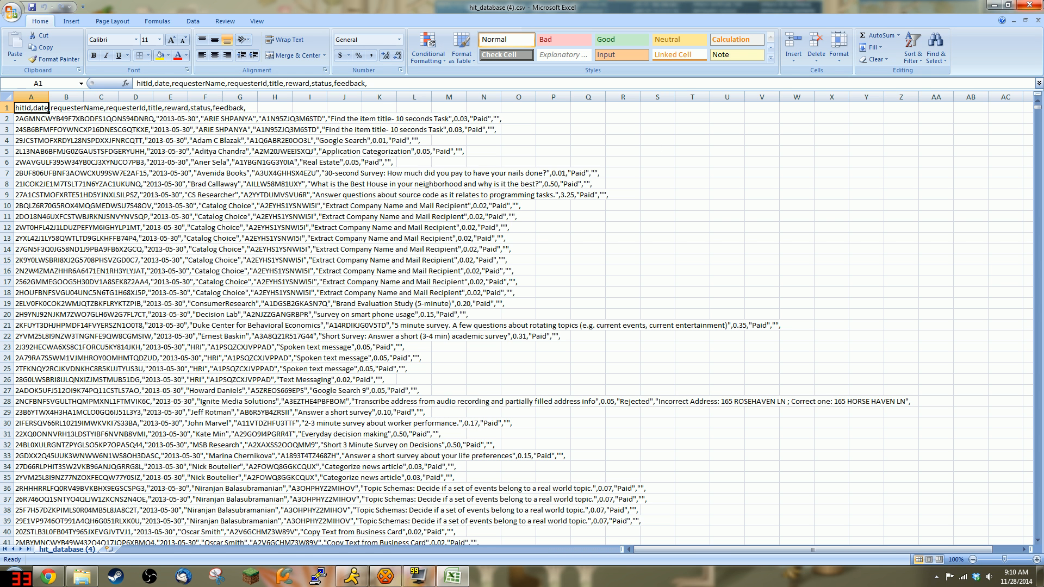
pyautogui.click(1029, 5)
# Step: Launch Excel and start a From Text import of the Desktop's hit_database (4).csv
pyautogui.click(11, 574)
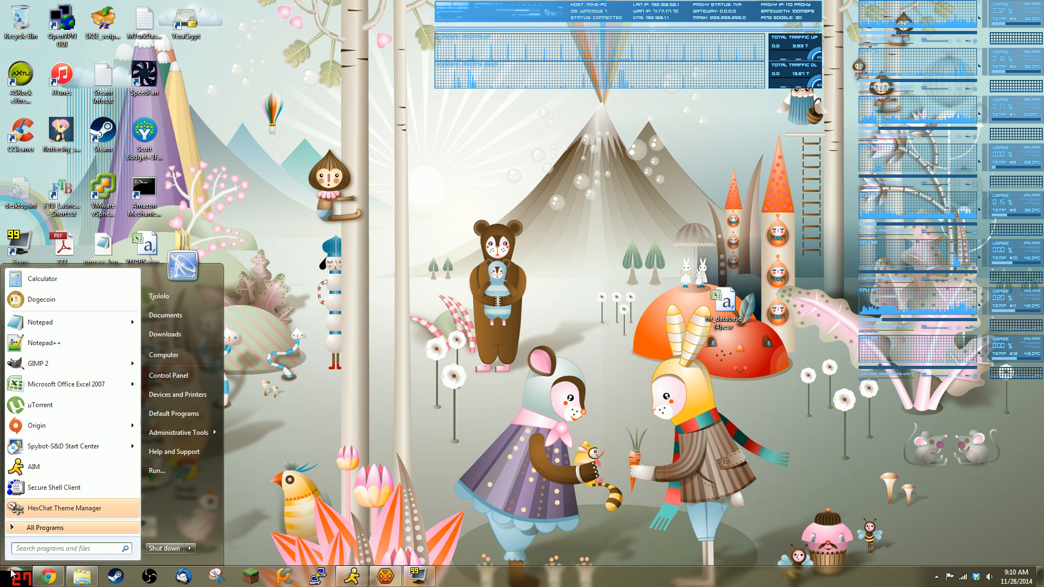
pyautogui.write('excel')
pyautogui.press('Return')
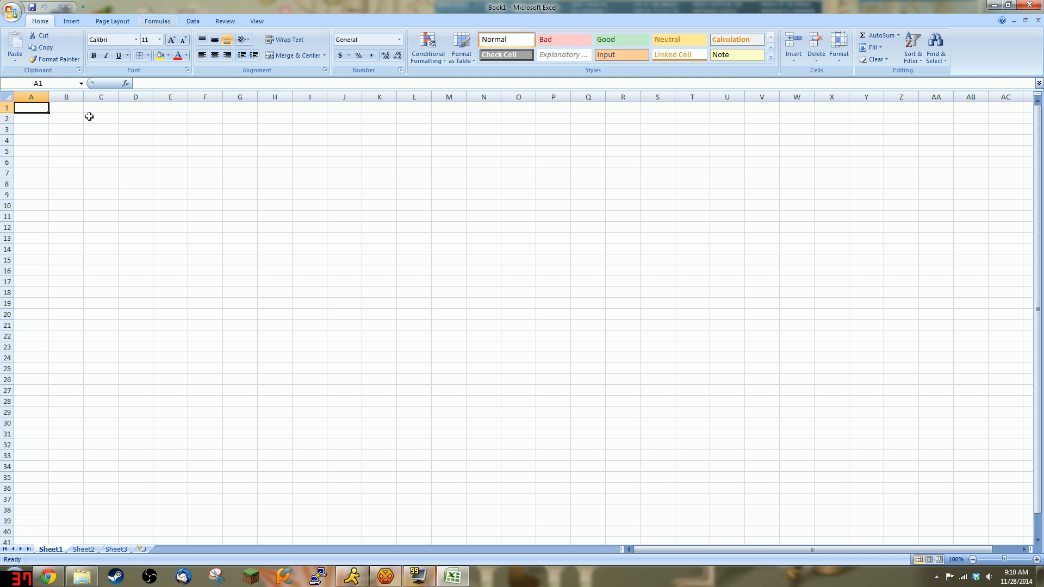
pyautogui.click(194, 22)
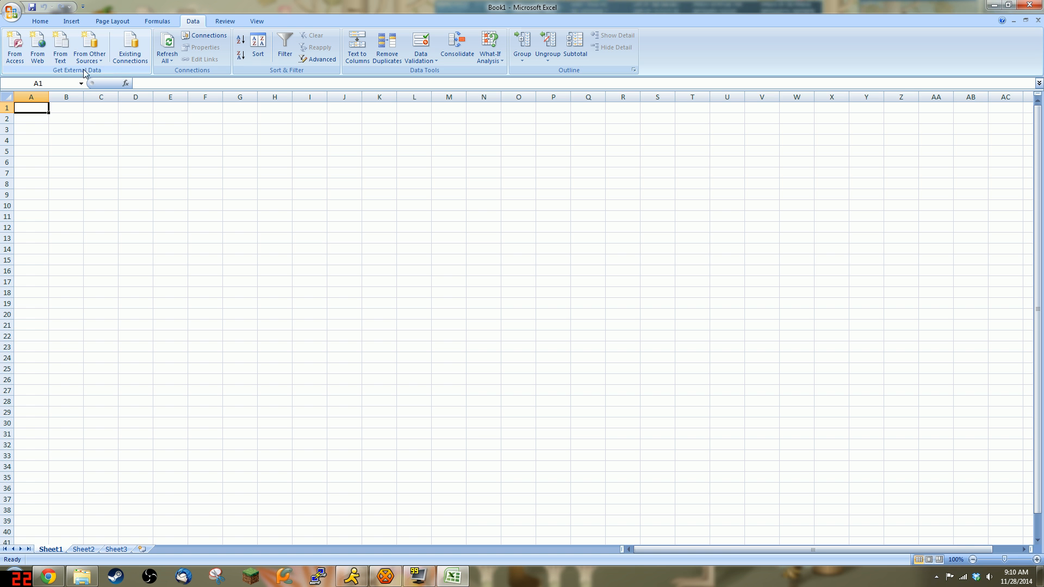
pyautogui.click(60, 44)
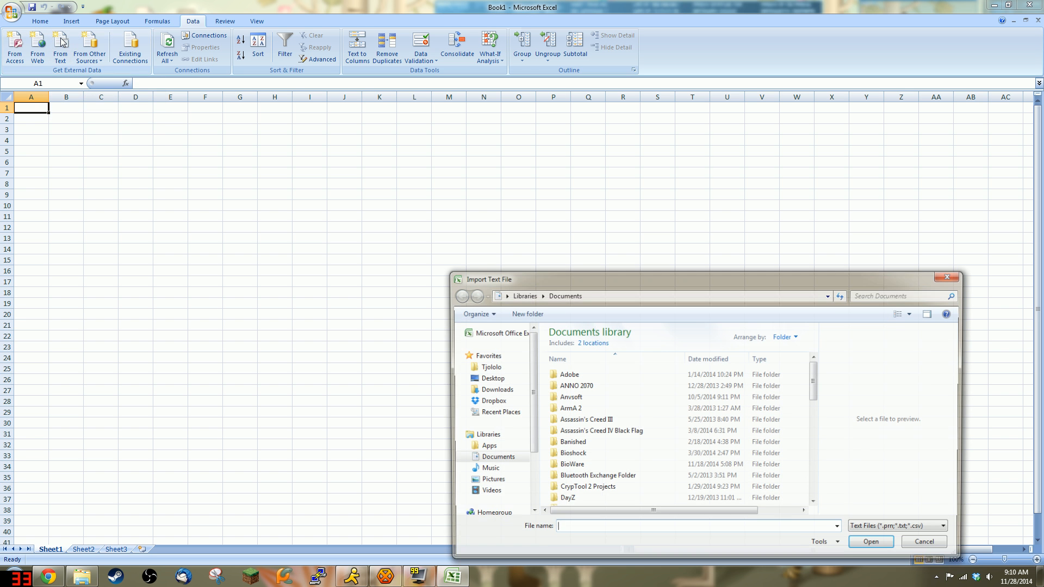
pyautogui.click(489, 379)
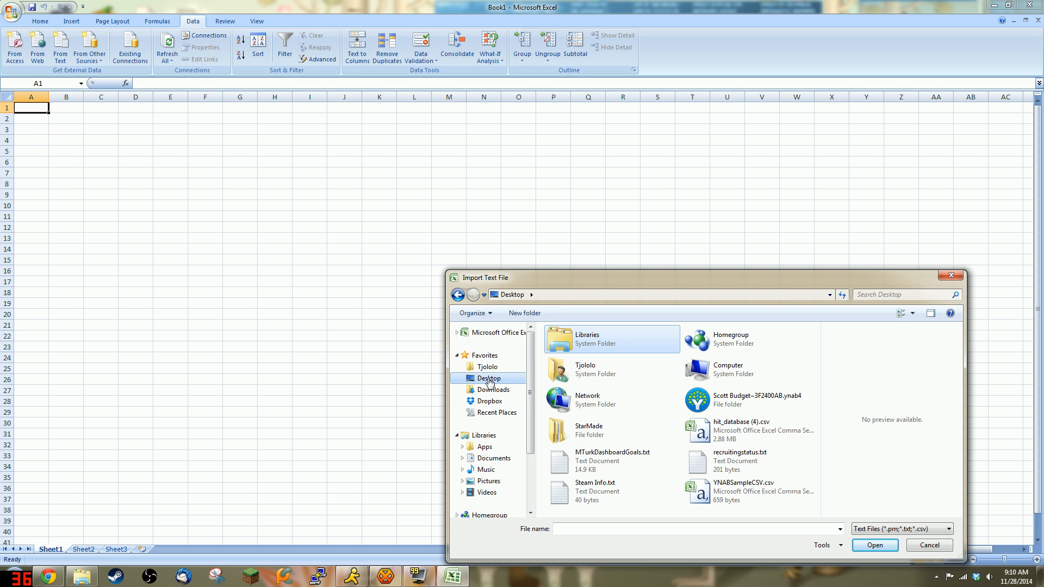
pyautogui.click(740, 437)
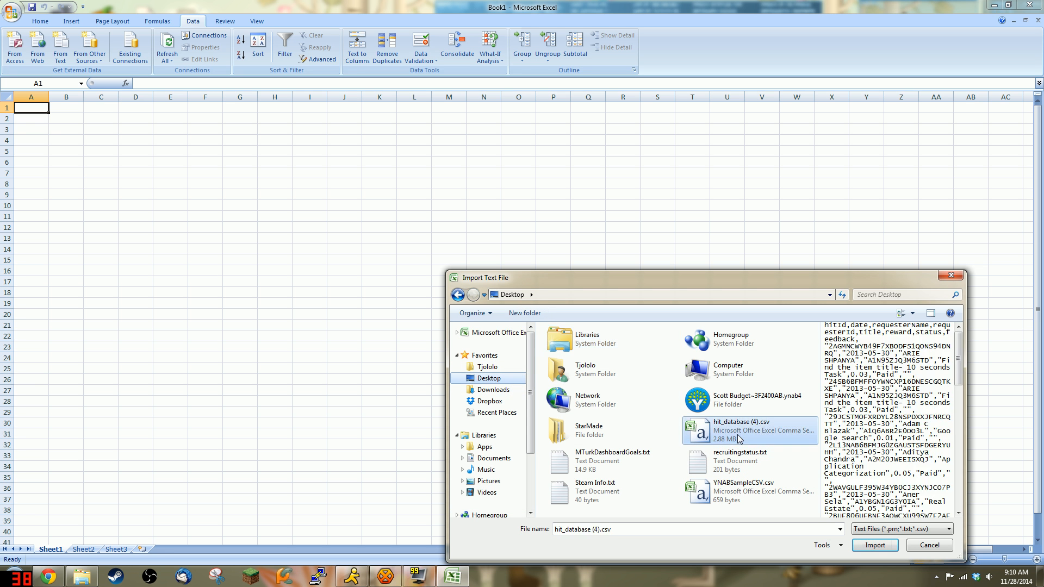
pyautogui.click(875, 545)
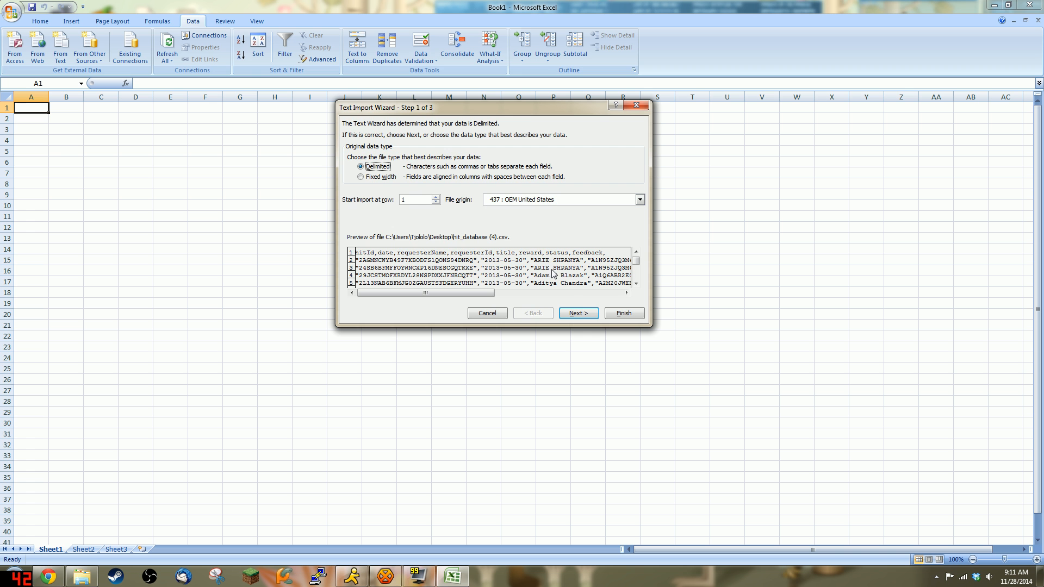
# Step: Import it as Delimited with Comma on and Tab off, placing data at cell A1
pyautogui.click(586, 312)
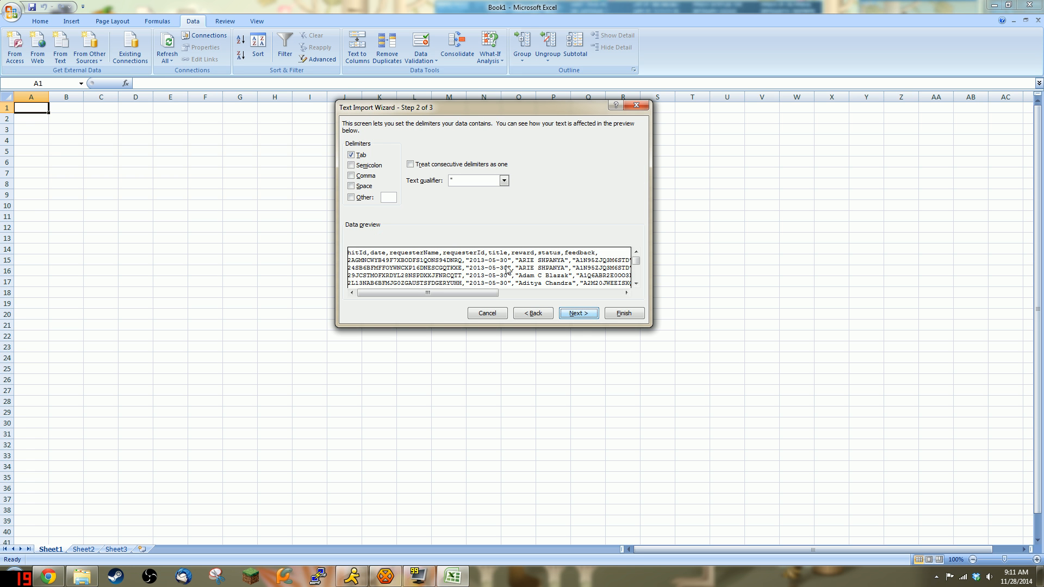
pyautogui.click(352, 176)
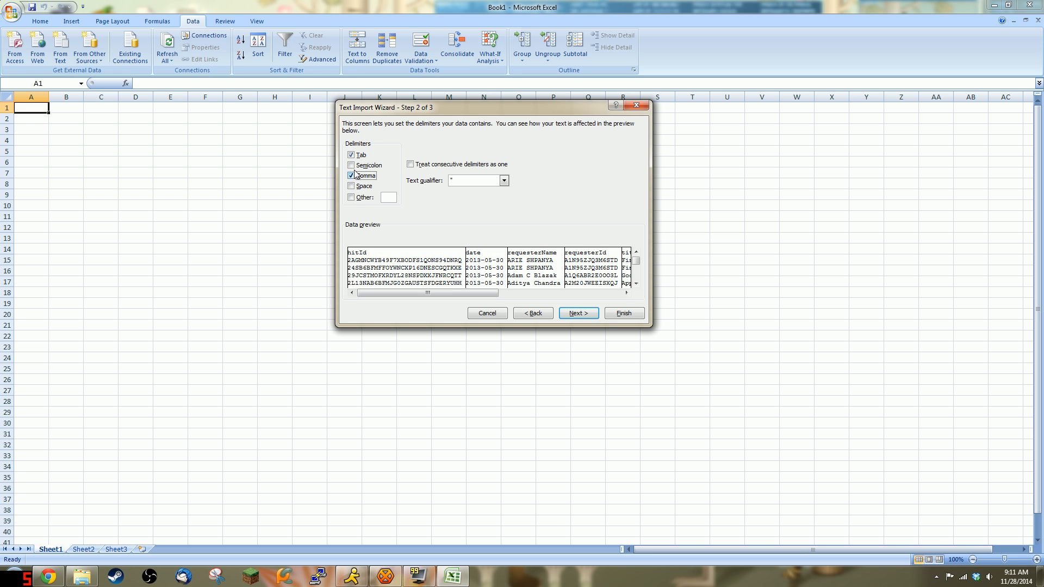
pyautogui.click(352, 155)
pyautogui.click(626, 317)
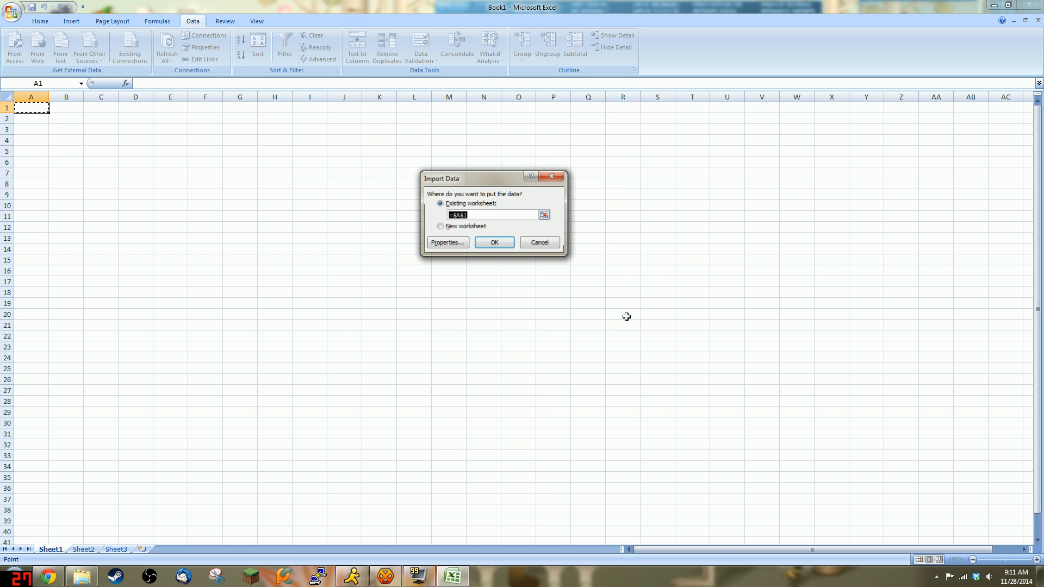
pyautogui.click(494, 243)
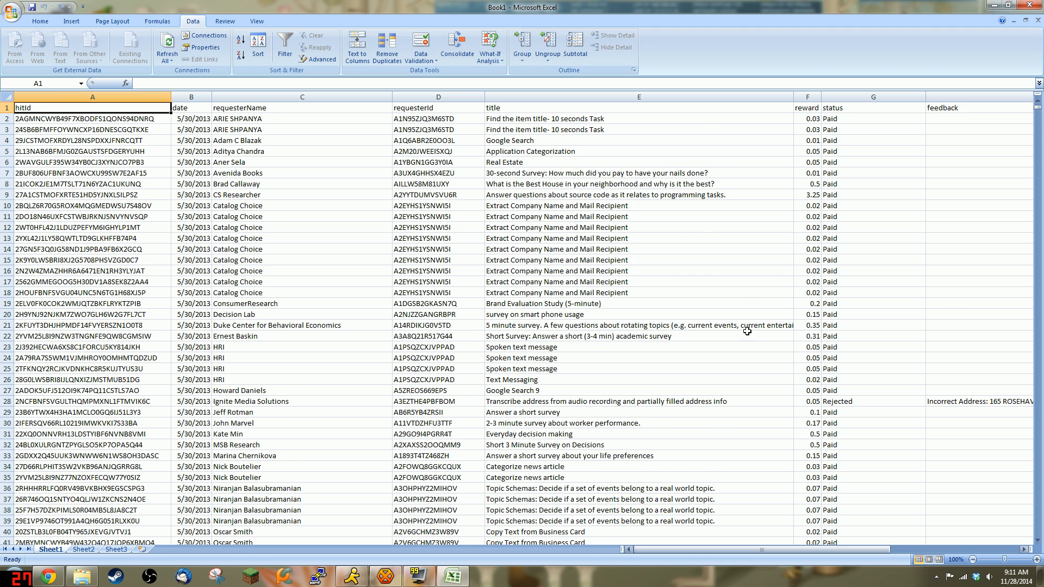
# Step: Review the imported rows, check the total of rewards F78:F87, and return to cell A2
pyautogui.scroll(-17, 747, 331)
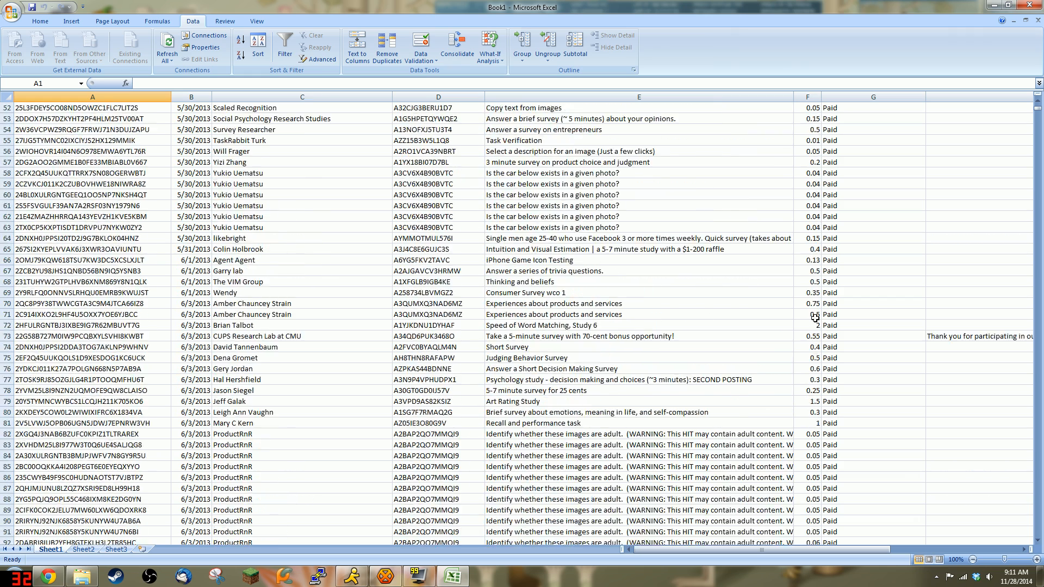
pyautogui.scroll(-8, 815, 318)
pyautogui.moveTo(807, 129); pyautogui.dragTo(807, 223)
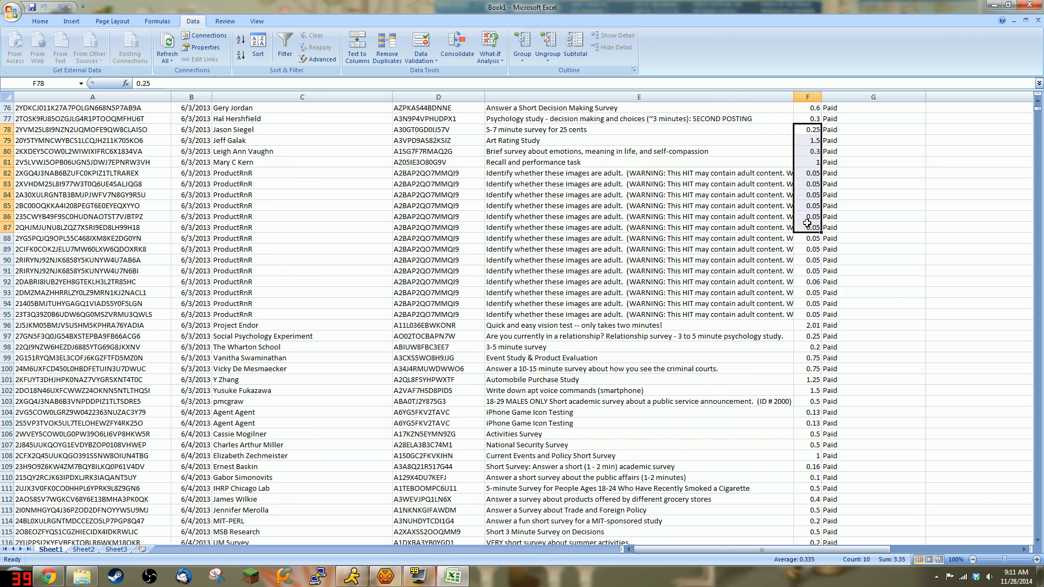
pyautogui.click(807, 225)
pyautogui.scroll(20, 455, 329)
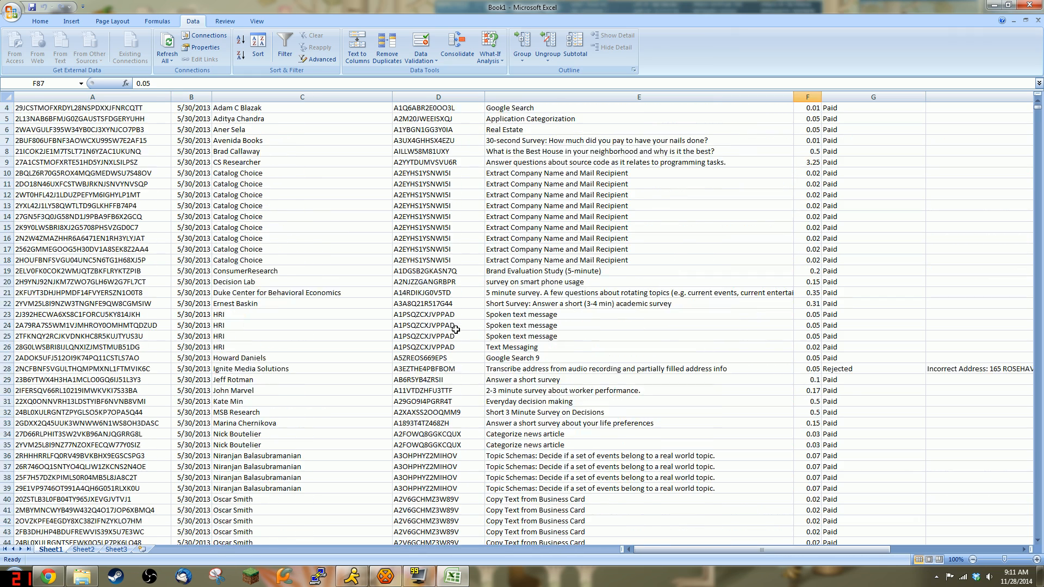
pyautogui.scroll(1, 456, 329)
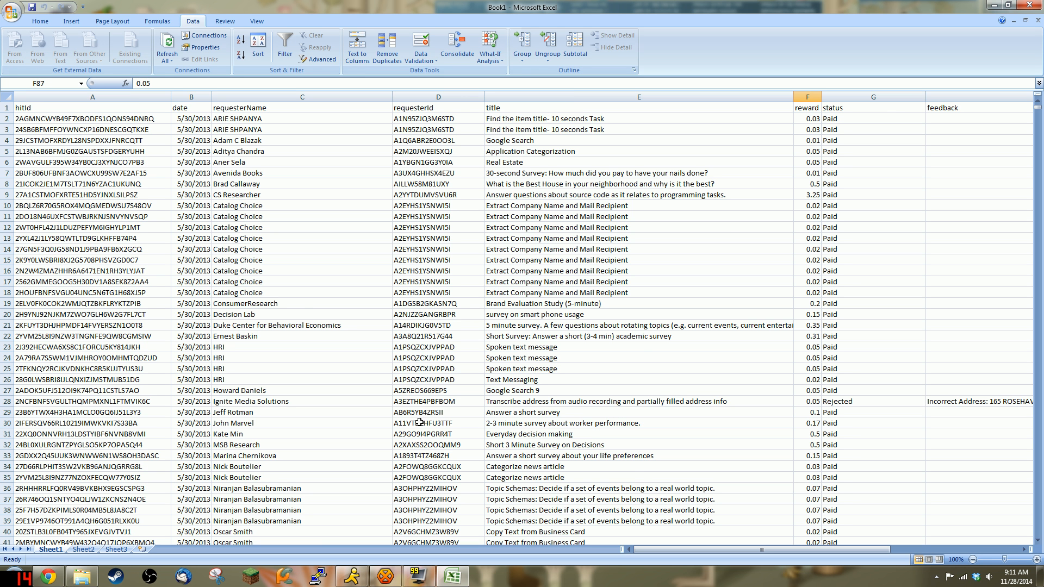
pyautogui.click(100, 122)
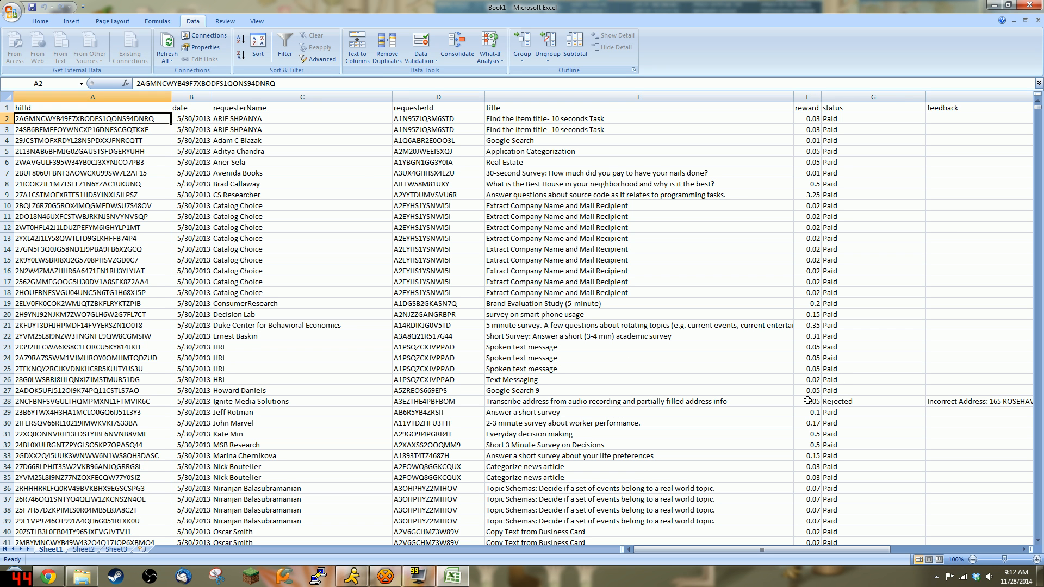
# Step: Make =$A$1:$H$18238 a table, accepting removal of the external data connection
pyautogui.click(69, 21)
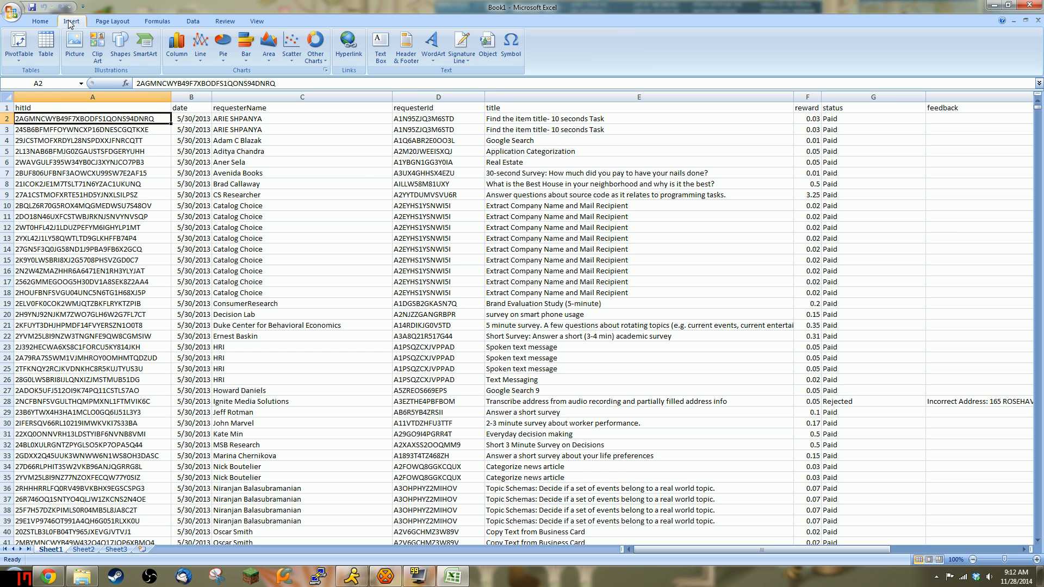
pyautogui.click(45, 47)
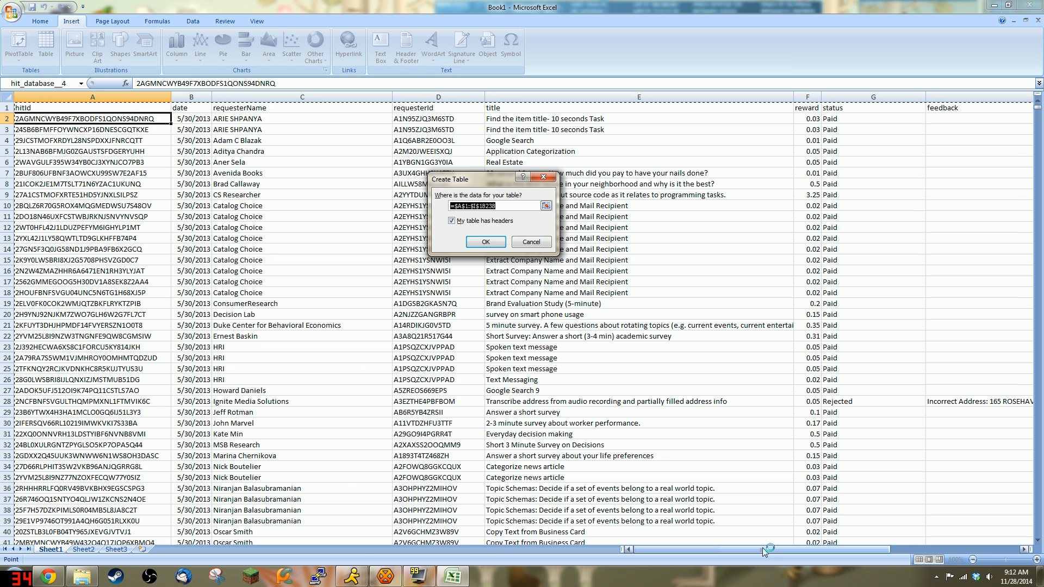
pyautogui.moveTo(762, 547); pyautogui.dragTo(901, 558)
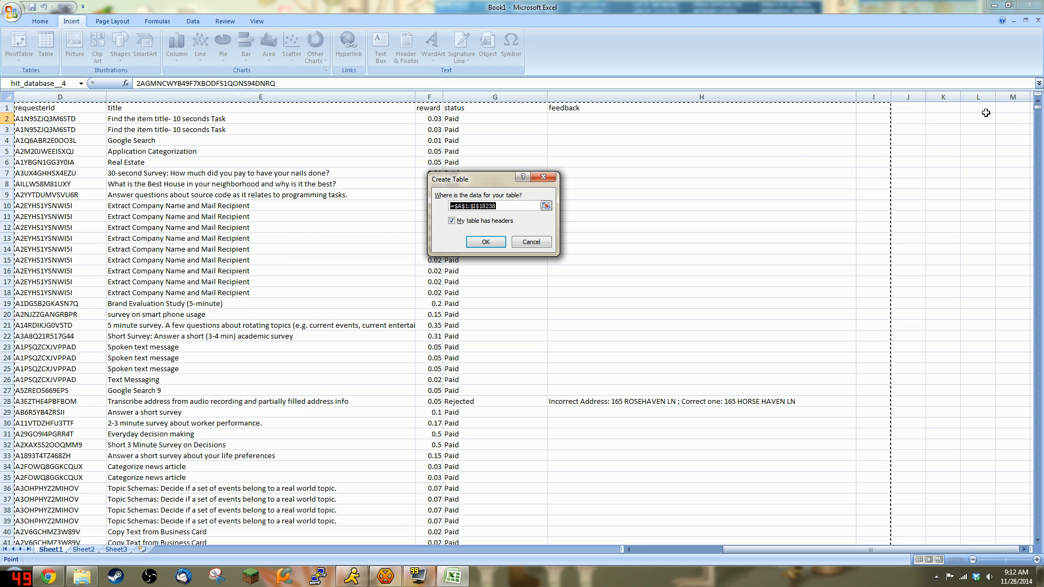
pyautogui.moveTo(1040, 112)
pyautogui.mouseDown()
pyautogui.moveTo(1041, 490)
pyautogui.moveTo(1029, 585)
pyautogui.moveTo(1038, 107)
pyautogui.mouseUp()
pyautogui.click(512, 206)
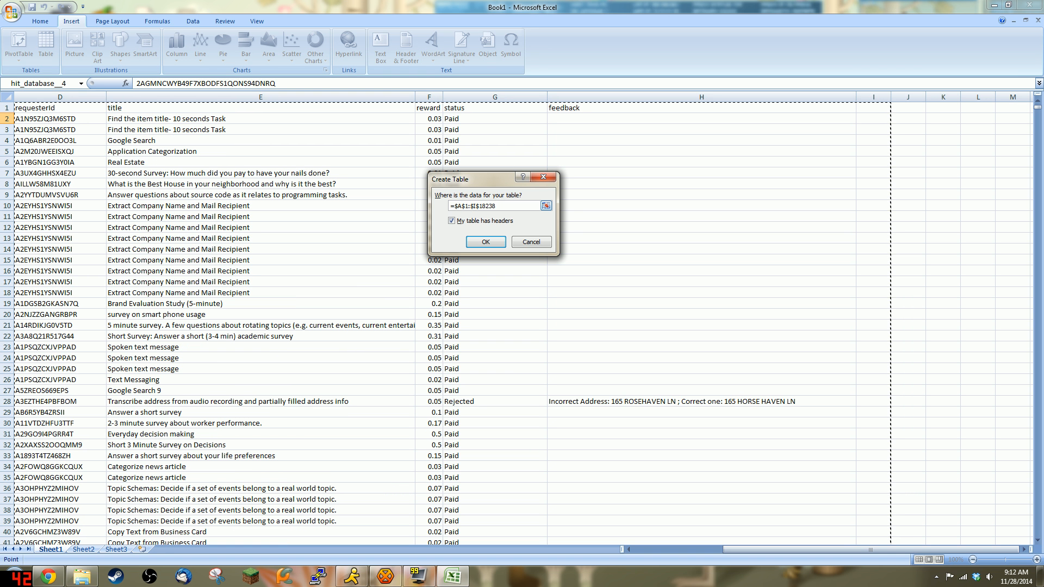
pyautogui.click(474, 206)
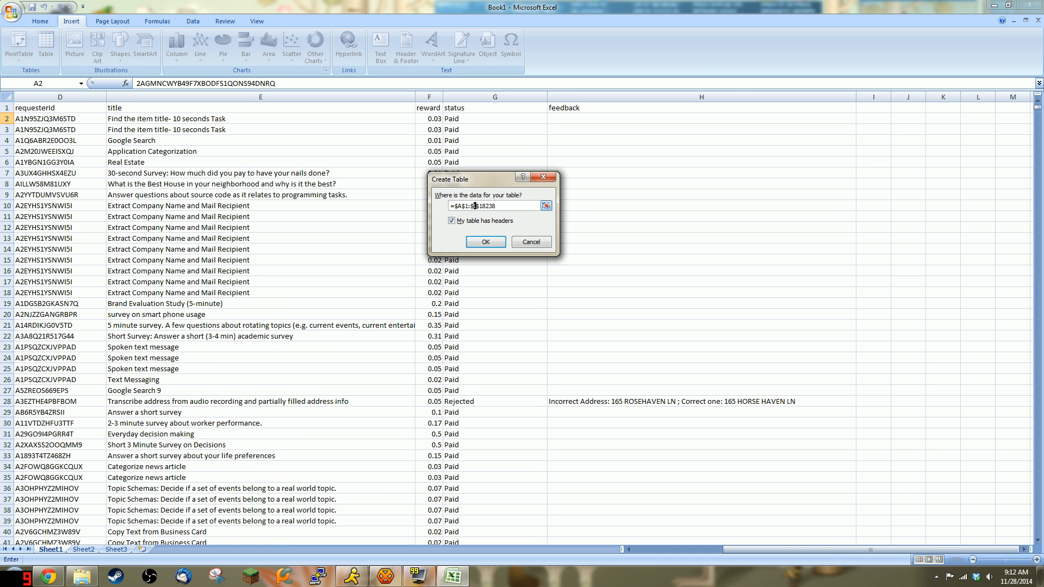
pyautogui.press('BackSpace')
pyautogui.write('H')
pyautogui.click(488, 244)
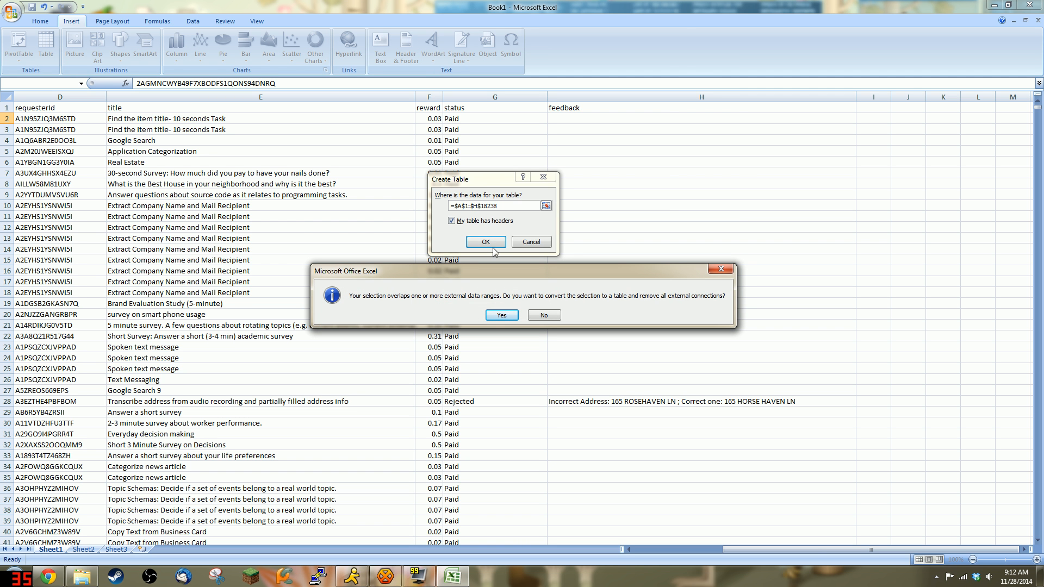
pyautogui.click(498, 320)
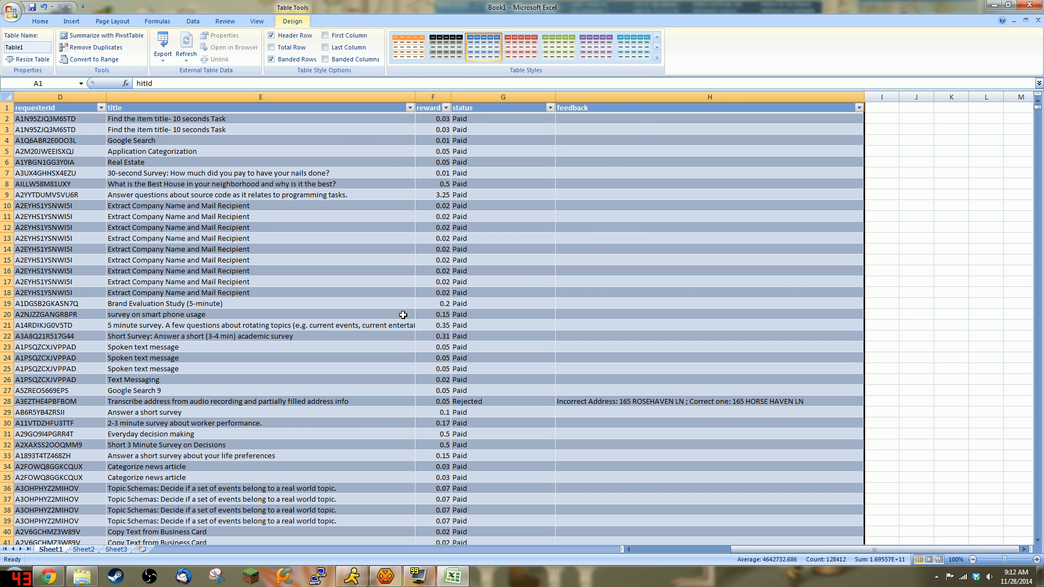
pyautogui.rightClick(878, 96)
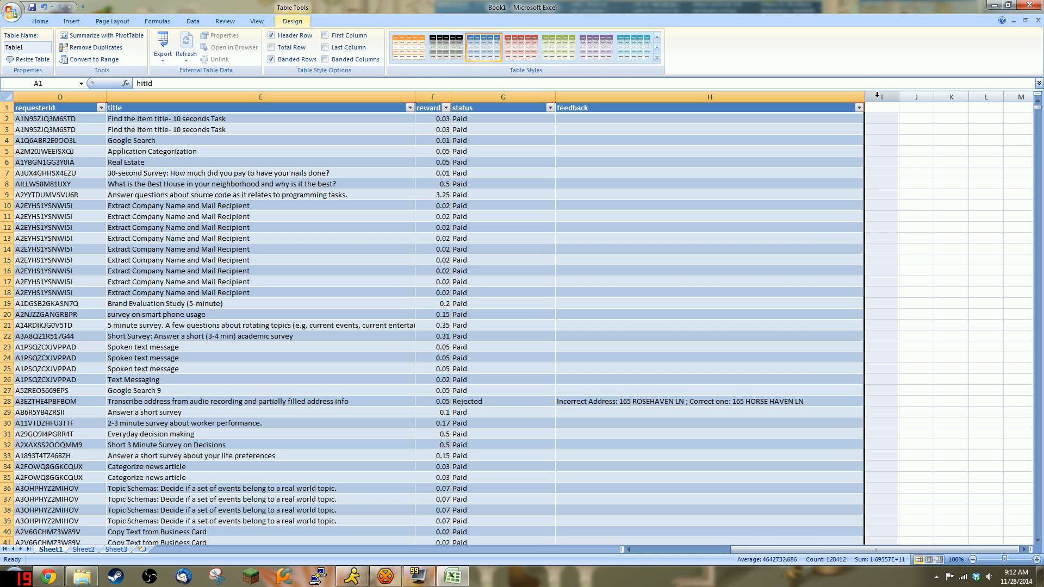
pyautogui.rightClick(812, 99)
pyautogui.click(848, 156)
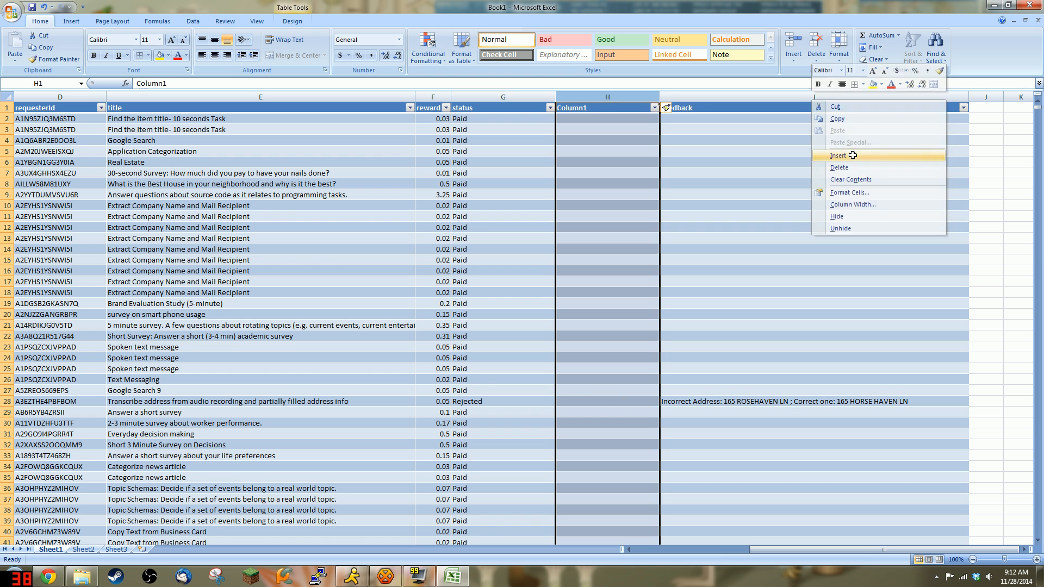
pyautogui.moveTo(601, 95); pyautogui.dragTo(626, 96)
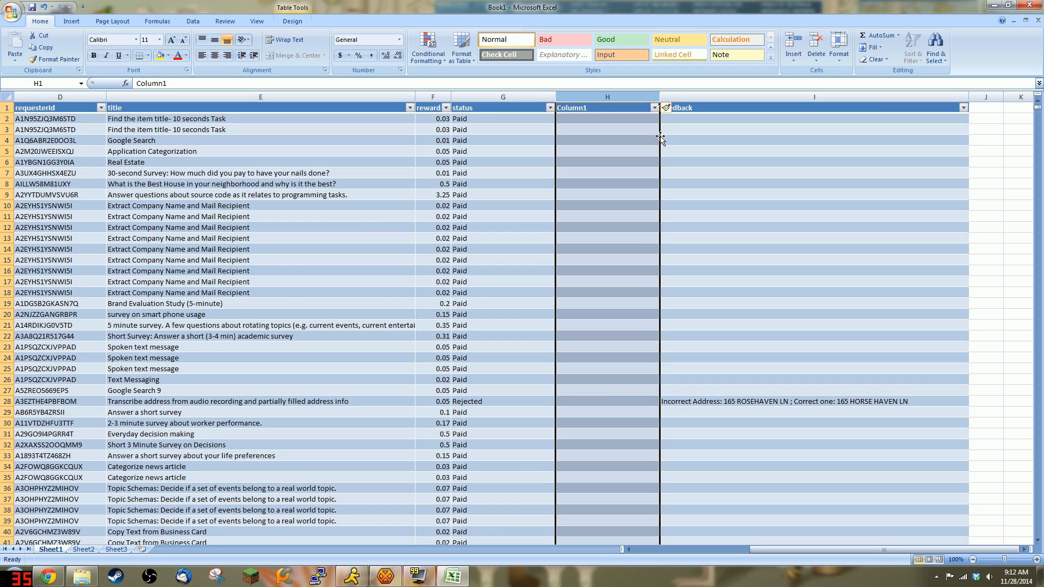
pyautogui.moveTo(660, 139); pyautogui.dragTo(982, 139)
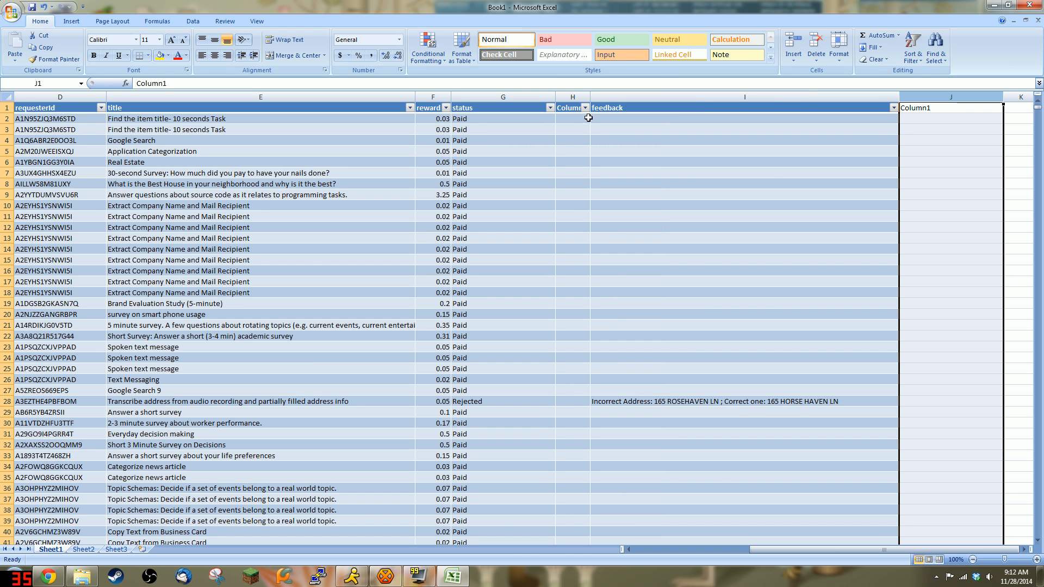
pyautogui.click(611, 95)
pyautogui.moveTo(591, 131); pyautogui.dragTo(574, 131)
pyautogui.click(523, 320)
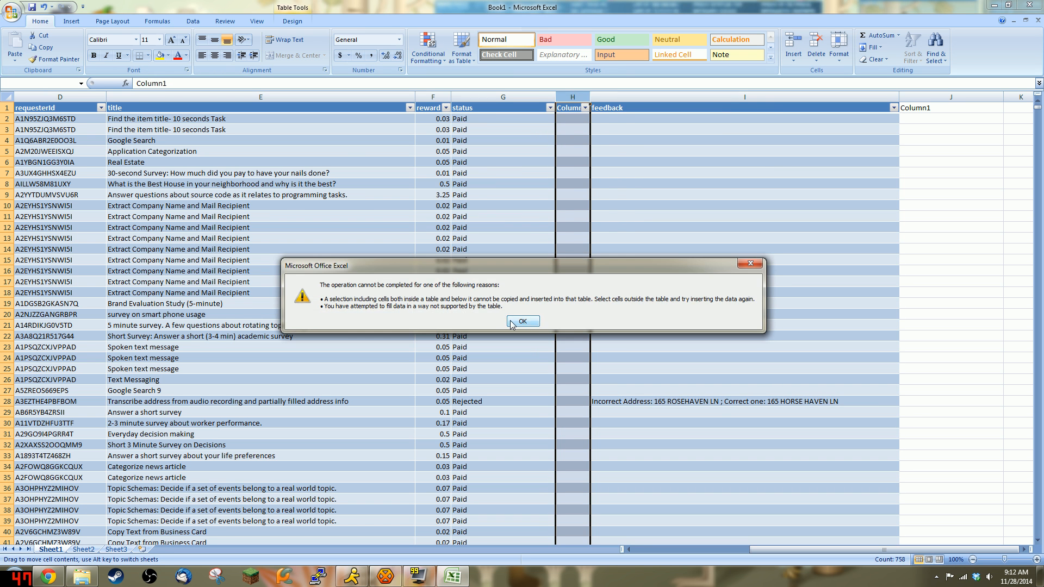
pyautogui.hotkey('ctrl', 'z')
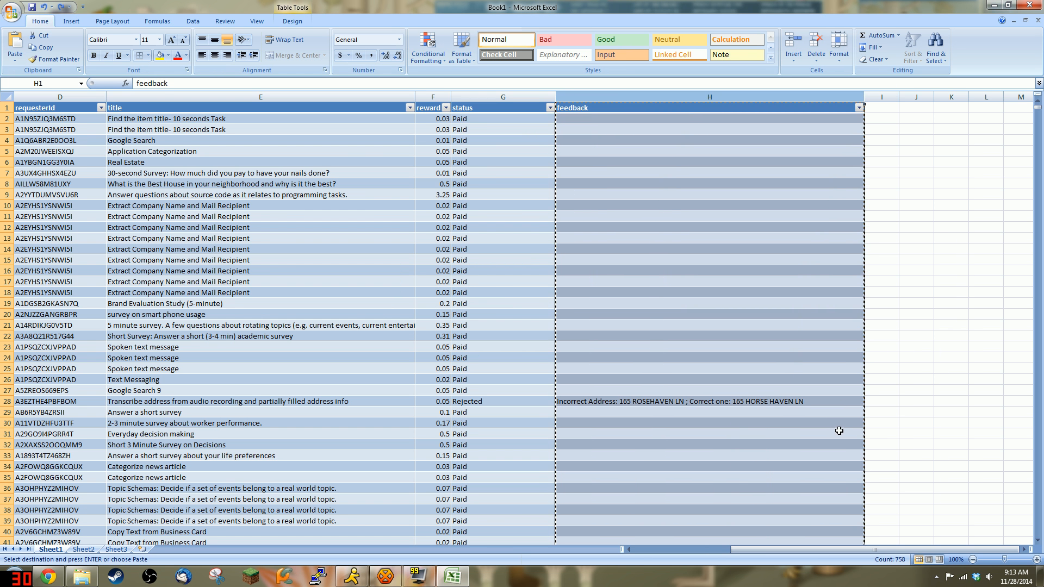
pyautogui.click(881, 97)
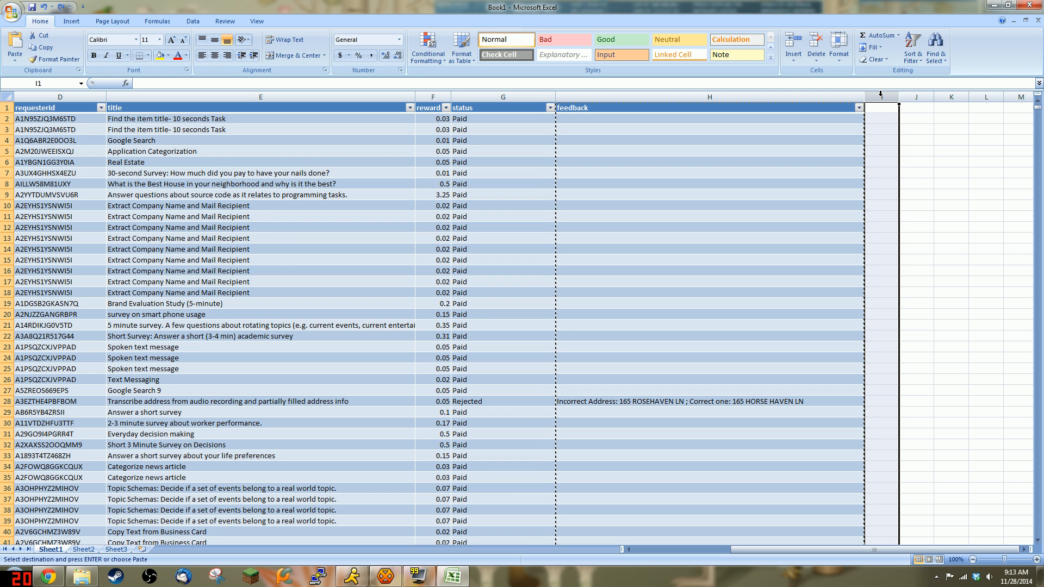
pyautogui.rightClick(888, 99)
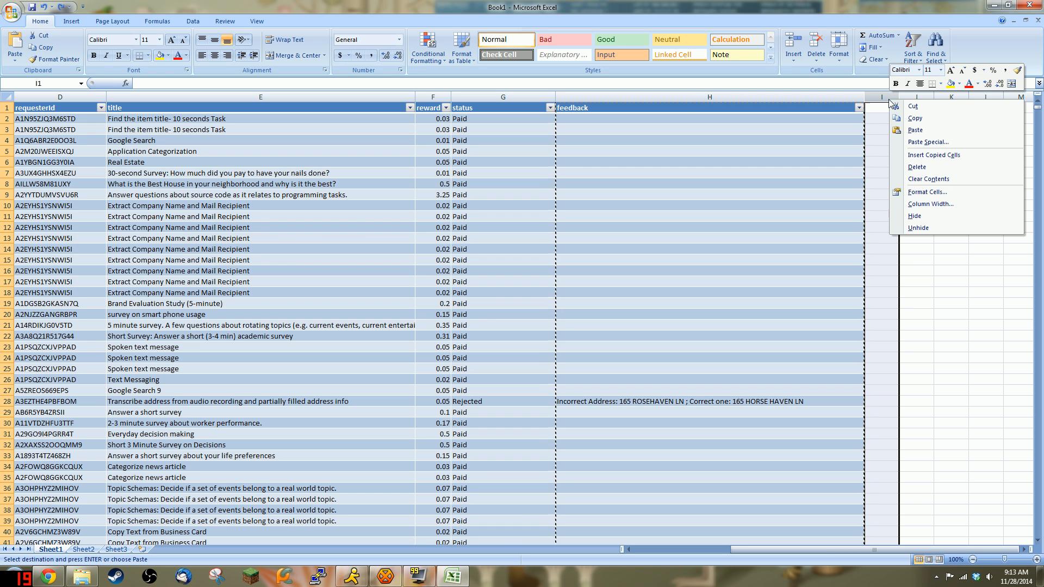
pyautogui.click(920, 170)
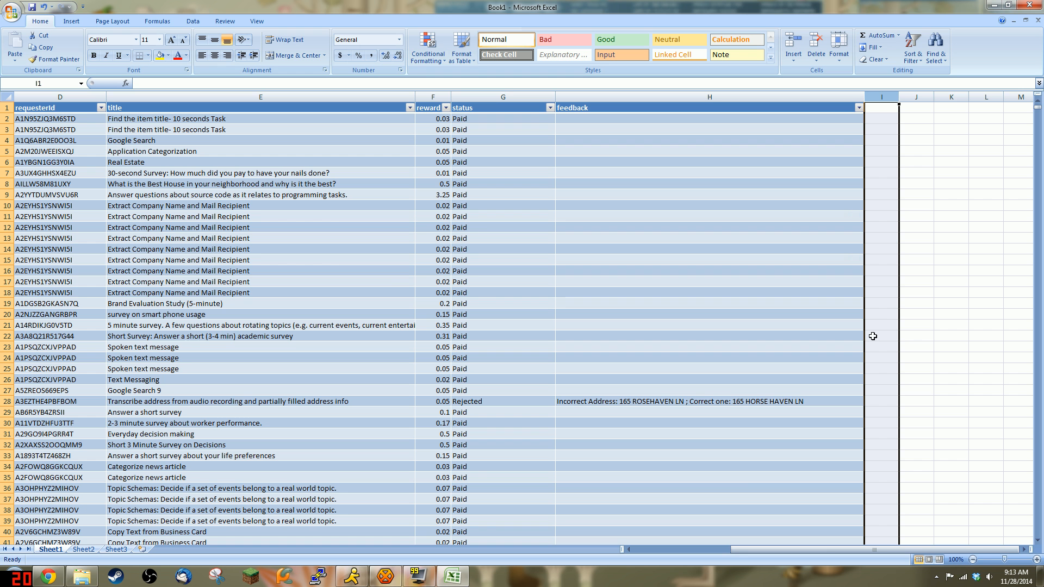
pyautogui.rightClick(868, 97)
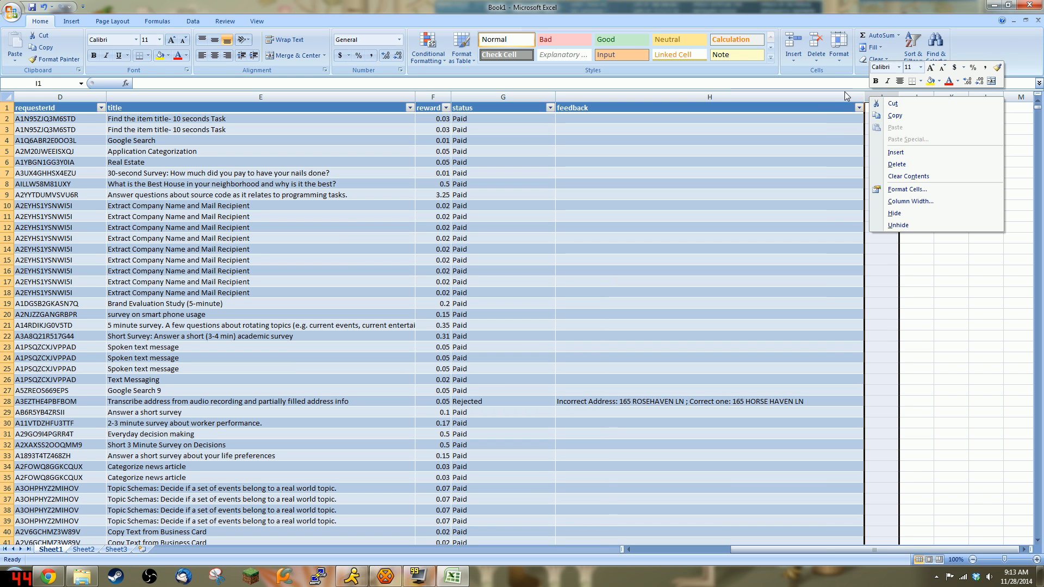
pyautogui.click(896, 152)
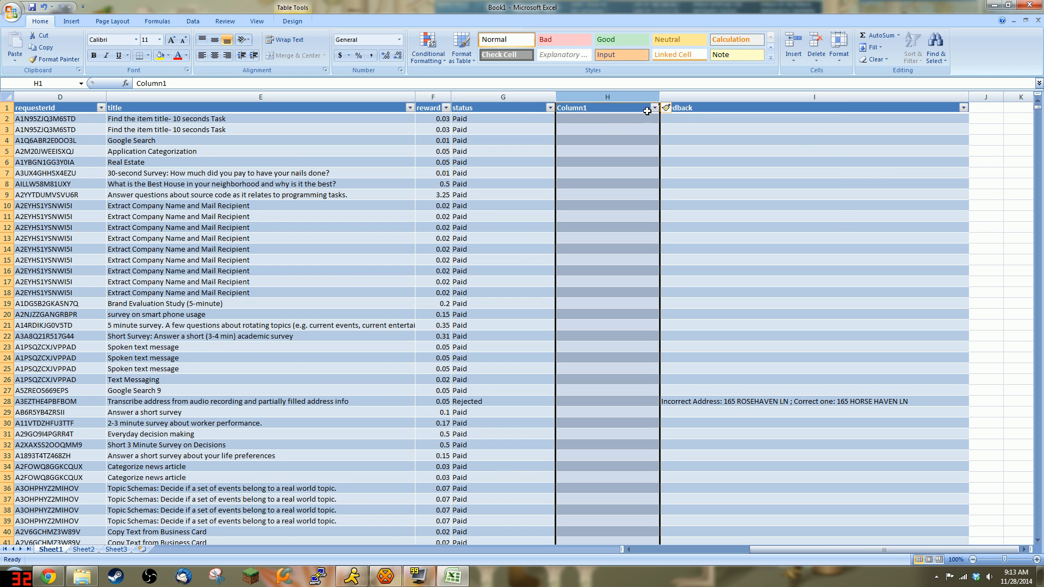
pyautogui.click(682, 130)
pyautogui.press('Left')
pyautogui.click(654, 109)
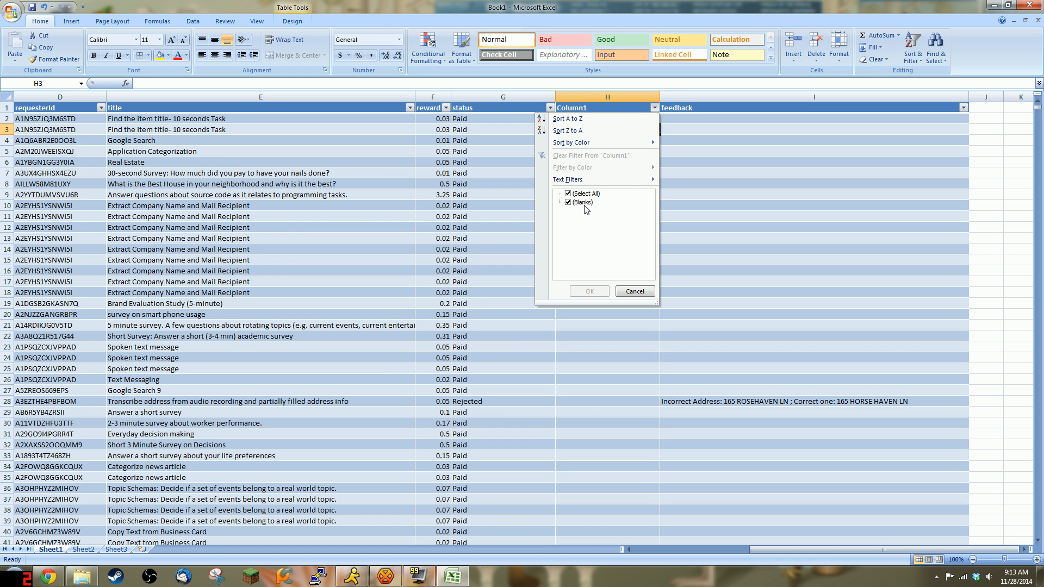
pyautogui.click(652, 292)
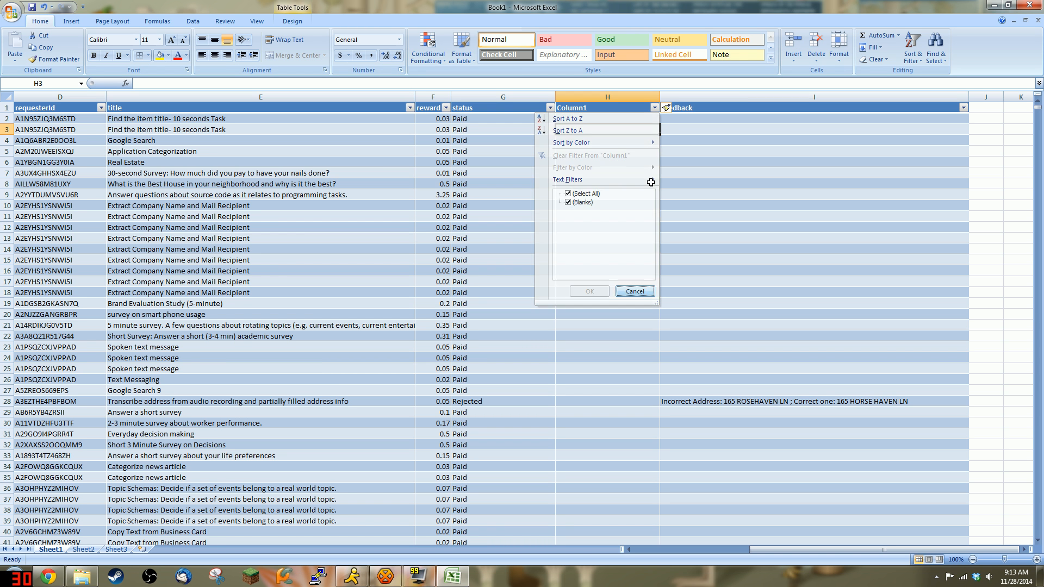
pyautogui.click(604, 98)
pyautogui.rightClick(603, 99)
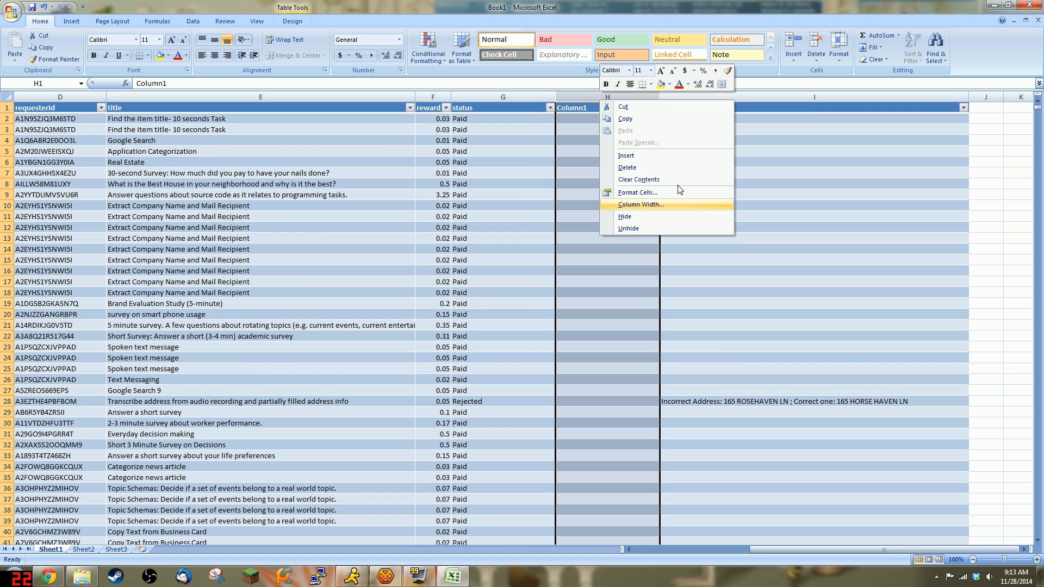
pyautogui.click(661, 168)
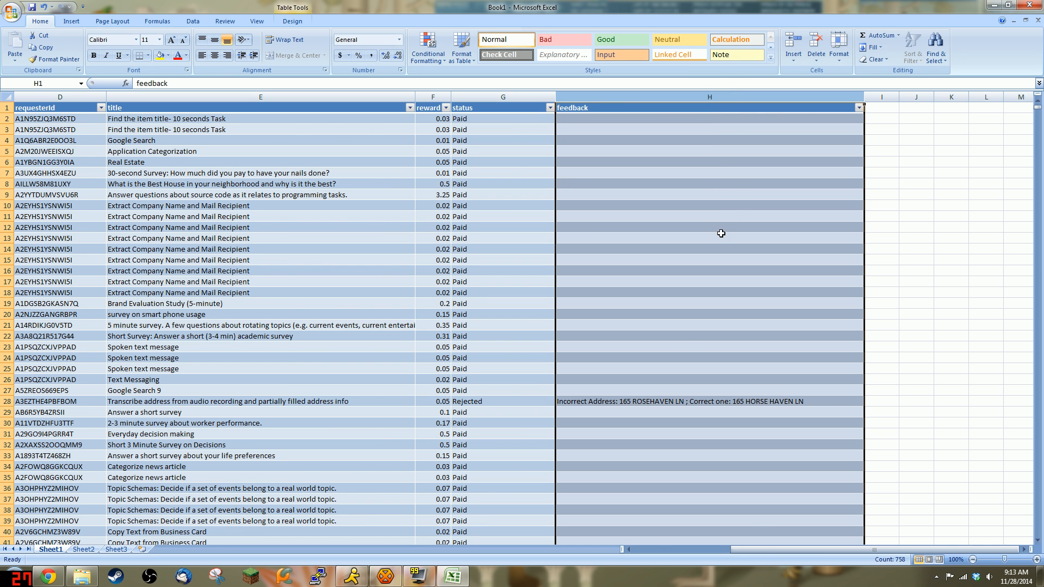
# Step: Filter the reward column to only 0, leaving 15 of 18237 records shown
pyautogui.moveTo(763, 550); pyautogui.dragTo(658, 578)
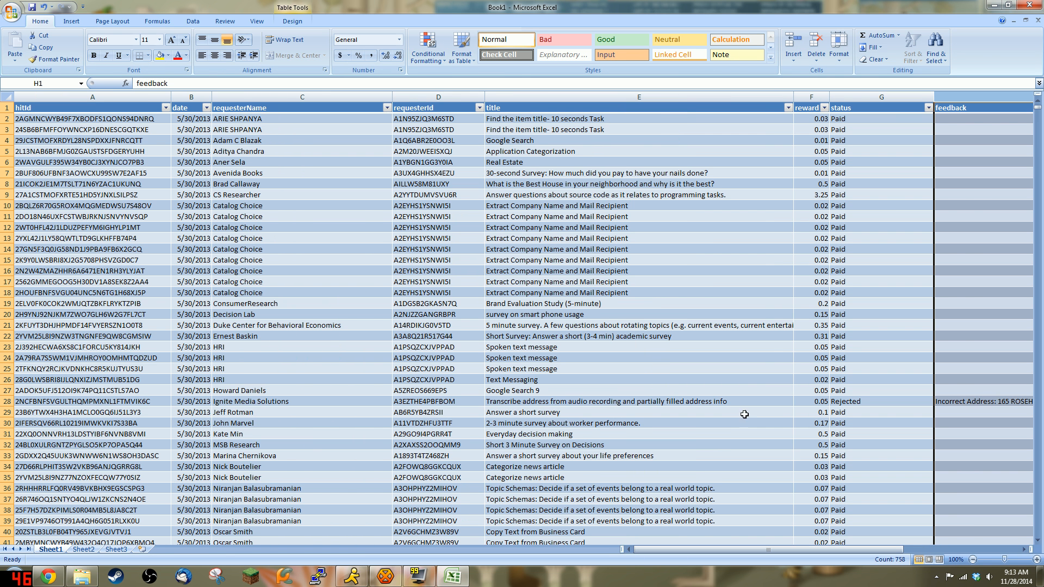
pyautogui.click(825, 108)
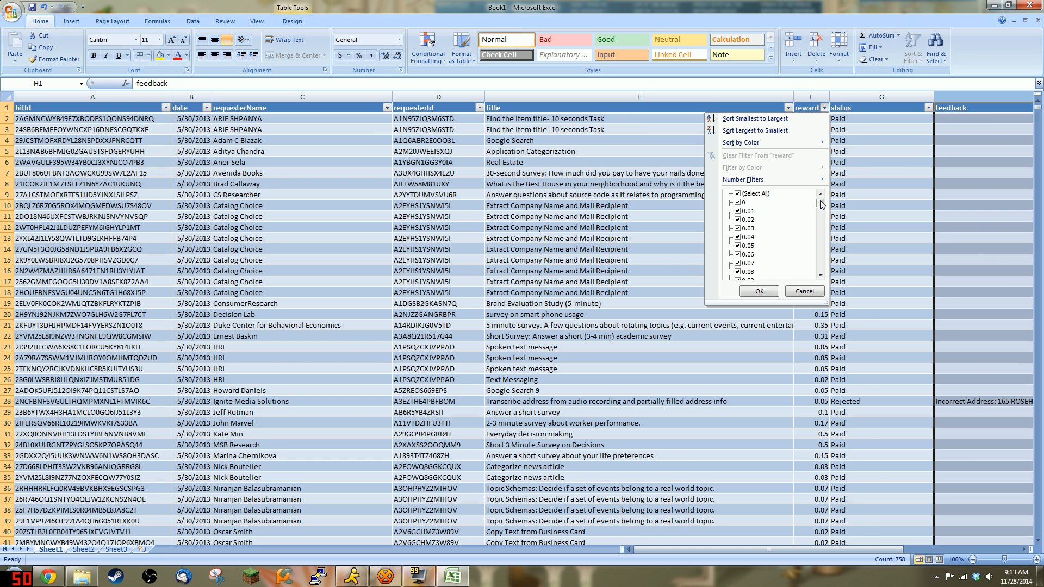
pyautogui.moveTo(820, 203)
pyautogui.mouseDown()
pyautogui.moveTo(816, 280)
pyautogui.moveTo(824, 190)
pyautogui.mouseUp()
pyautogui.click(755, 194)
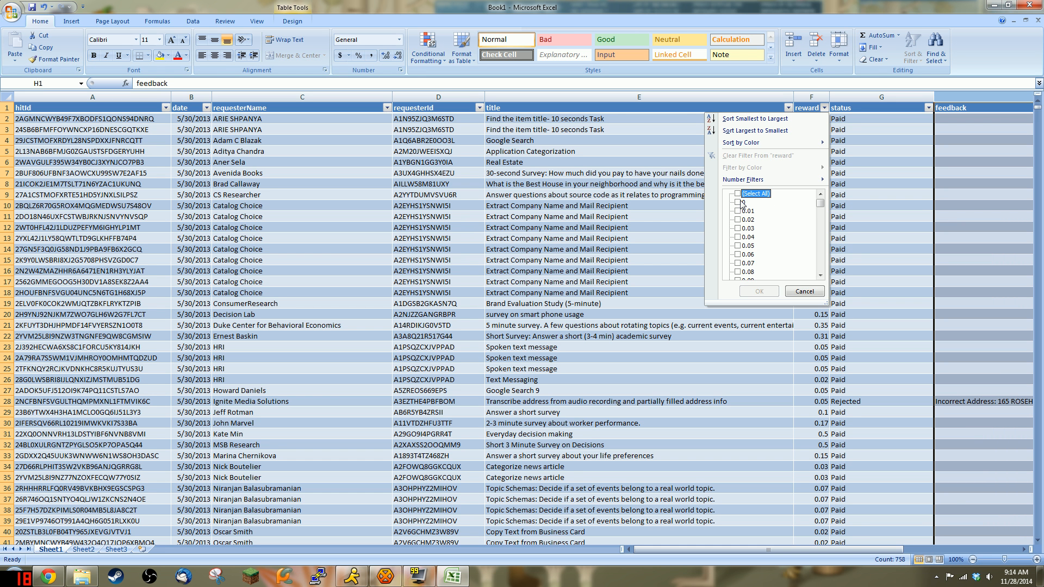
pyautogui.click(742, 204)
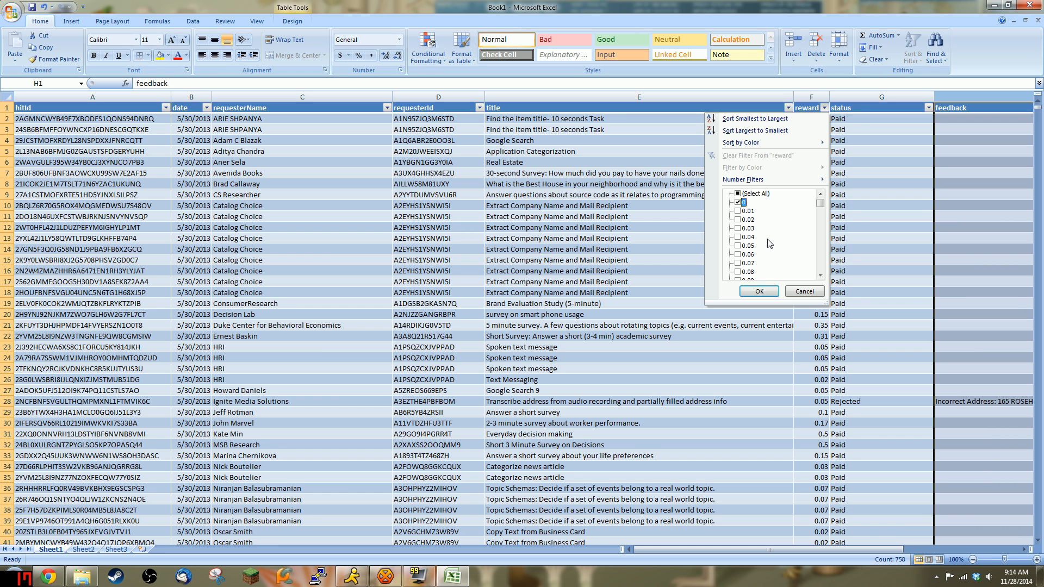
pyautogui.click(760, 292)
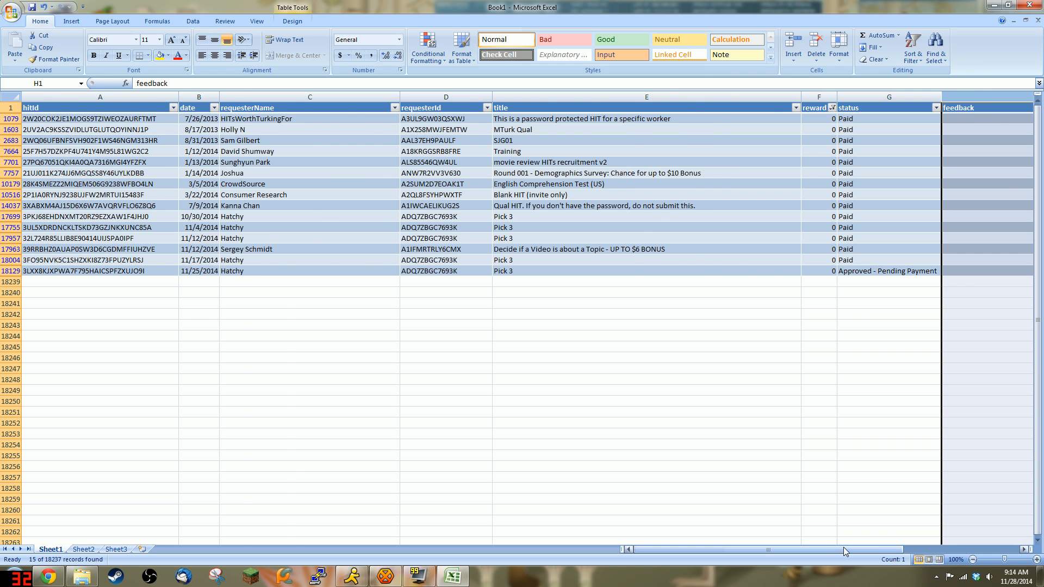
# Step: Change G18129's status from 'Approved - Pending Payment' to Paid
pyautogui.moveTo(843, 548); pyautogui.dragTo(780, 535)
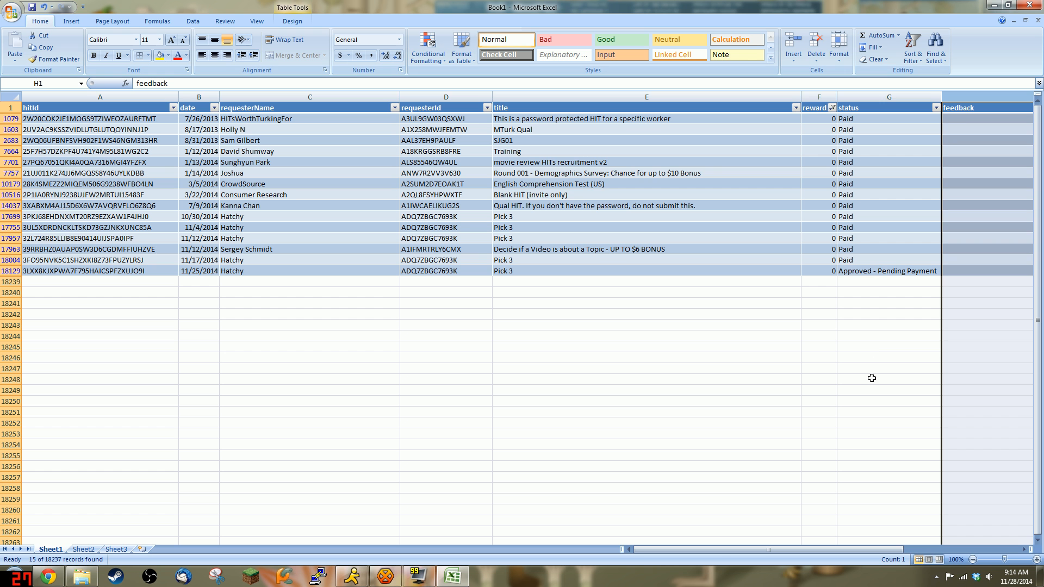
pyautogui.click(850, 271)
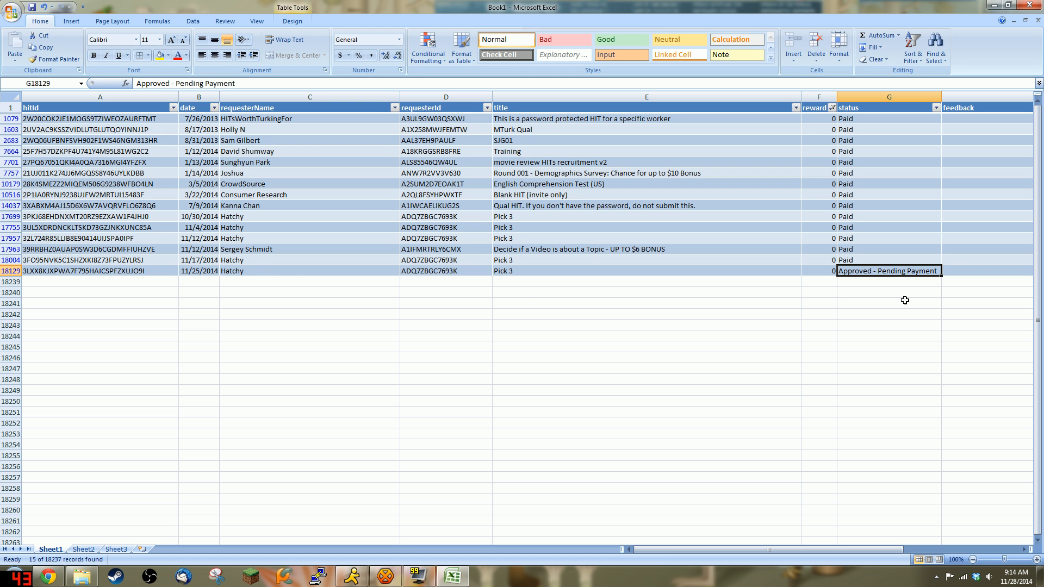
pyautogui.write('Paid')
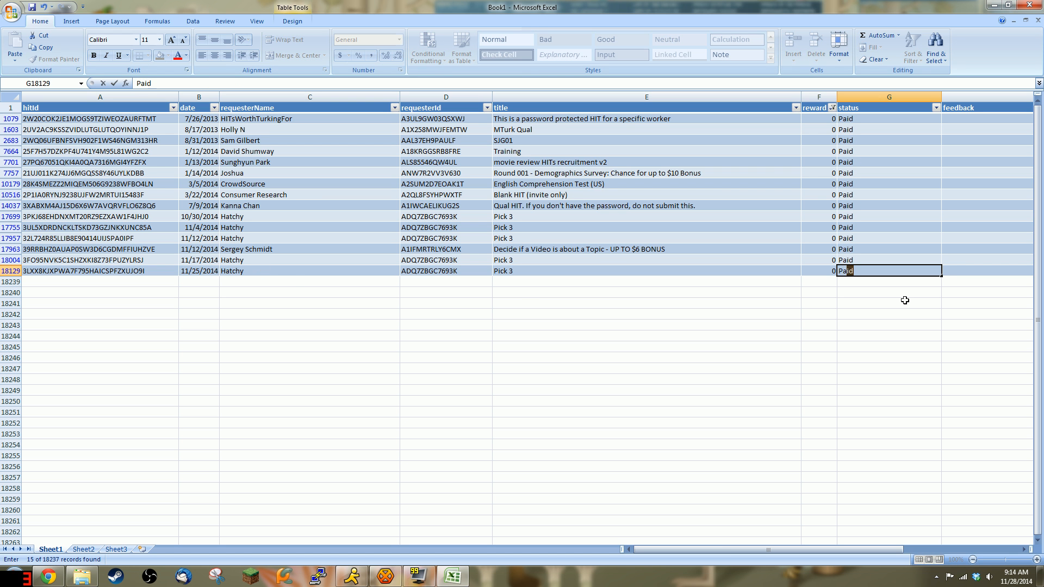
pyautogui.press('Return')
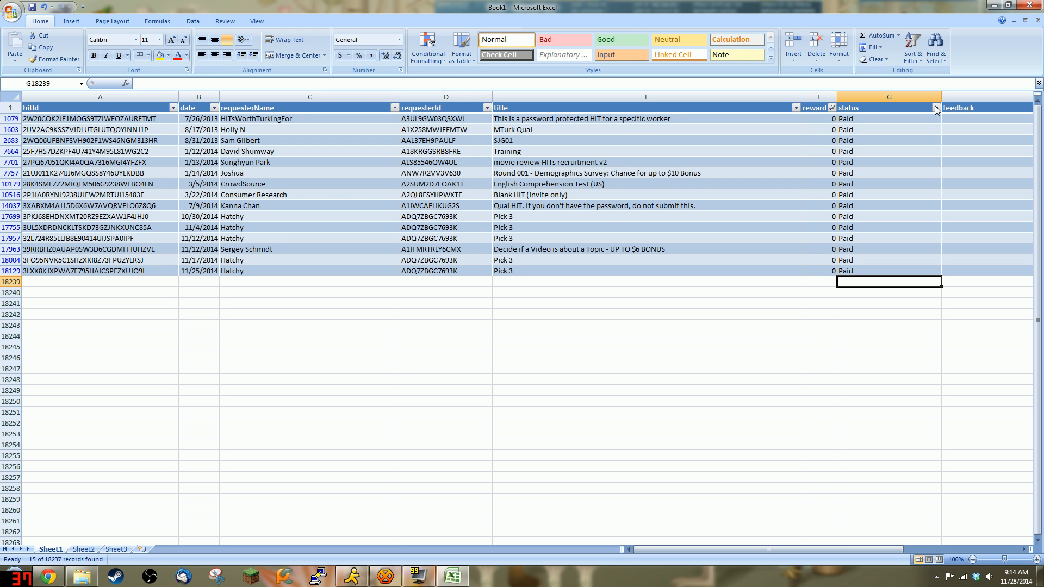
# Step: Select All in the reward filter so every record returns, then scroll right to column H
pyautogui.click(936, 108)
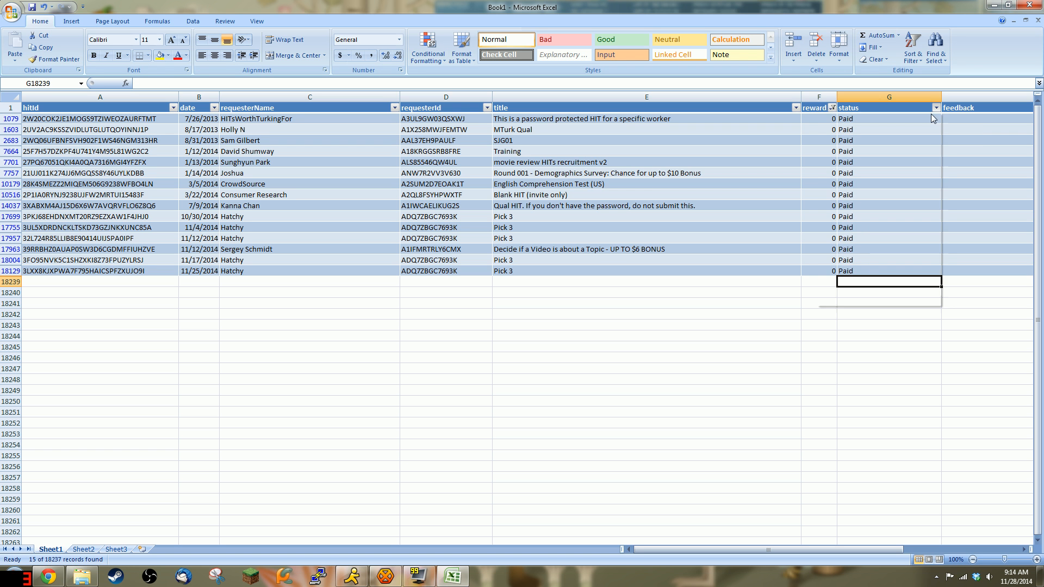
pyautogui.click(833, 108)
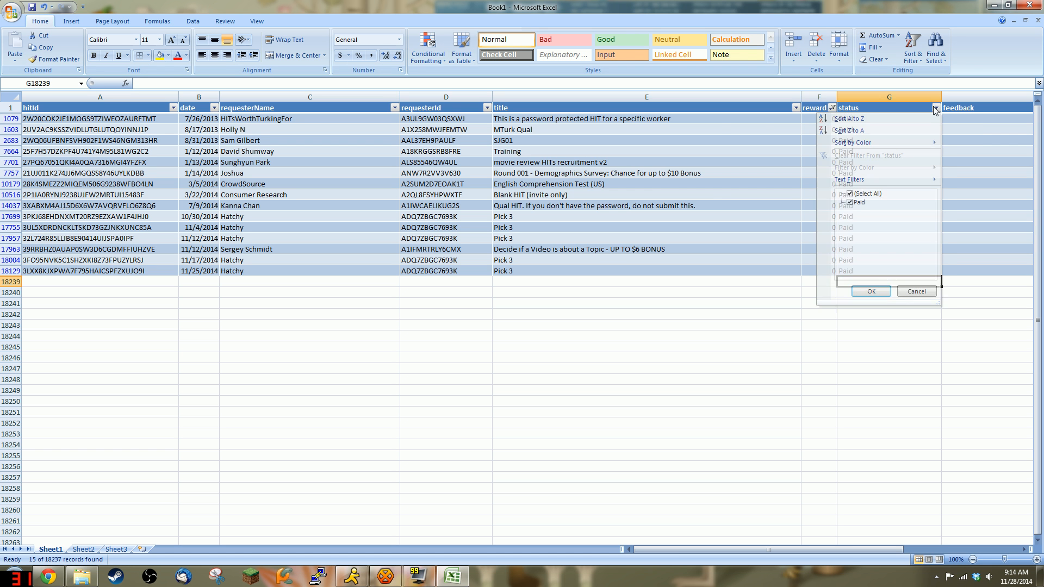
pyautogui.click(832, 108)
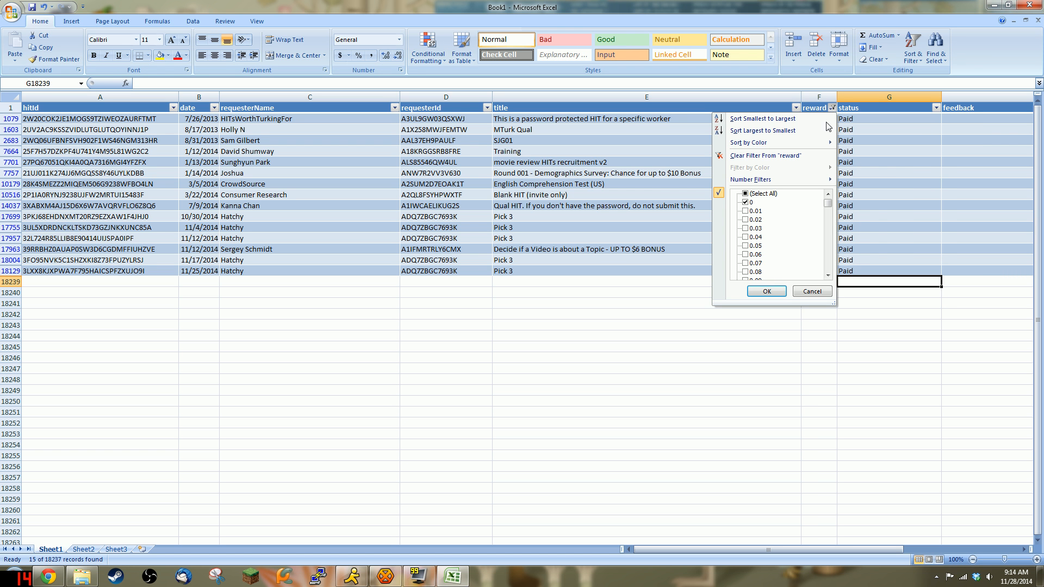
pyautogui.click(745, 195)
pyautogui.click(768, 291)
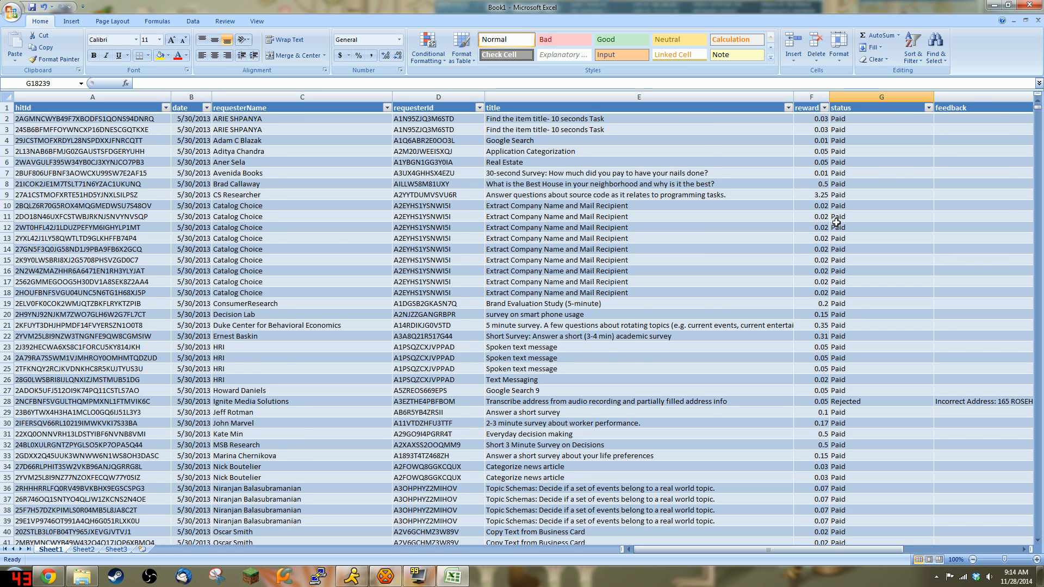
pyautogui.scroll(-3, 809, 292)
pyautogui.scroll(-3, 810, 293)
pyautogui.scroll(5, 813, 272)
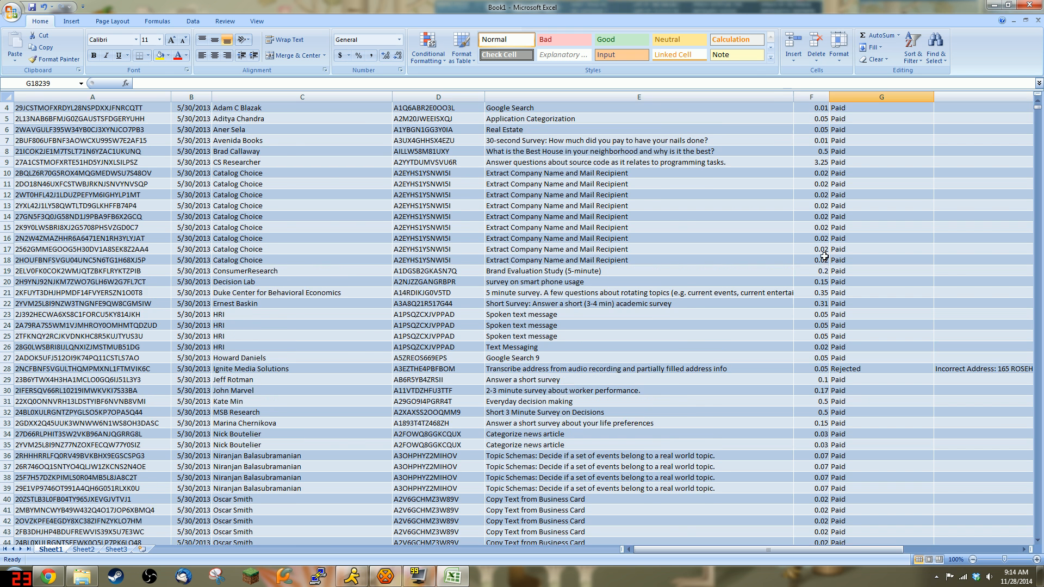
pyautogui.moveTo(858, 550); pyautogui.dragTo(891, 555)
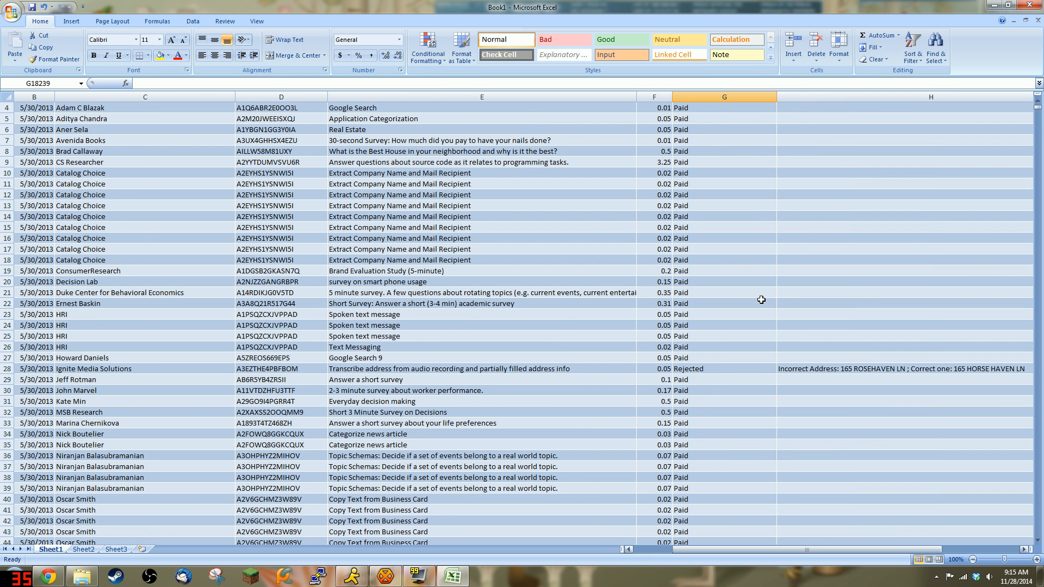
# Step: Shift row 21's 0.35 reward and Paid status one column right, then trial-trim its title
pyautogui.click(655, 294)
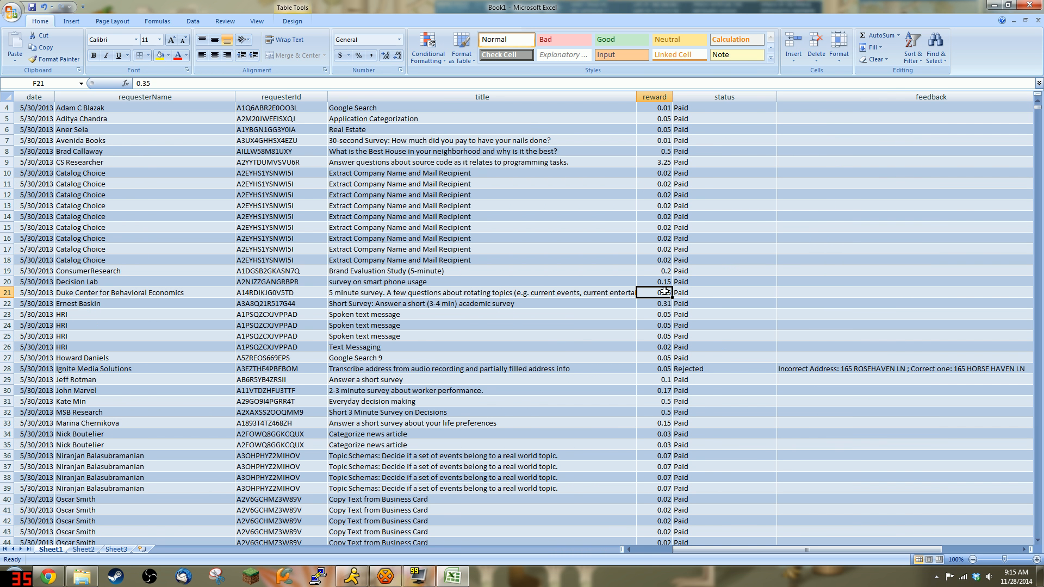
pyautogui.moveTo(688, 295); pyautogui.dragTo(815, 291)
pyautogui.click(576, 292)
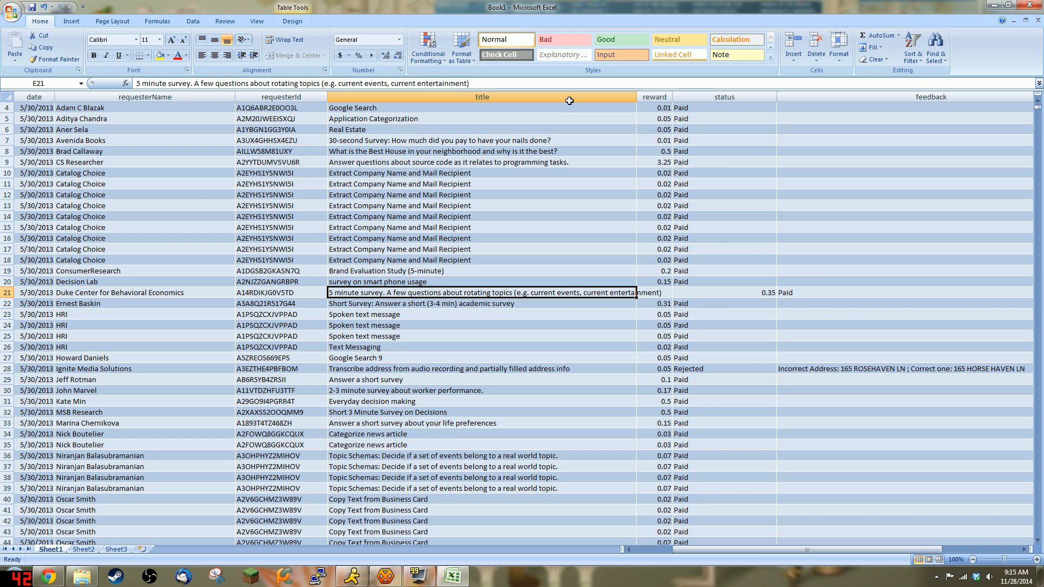
pyautogui.moveTo(387, 83); pyautogui.dragTo(469, 83)
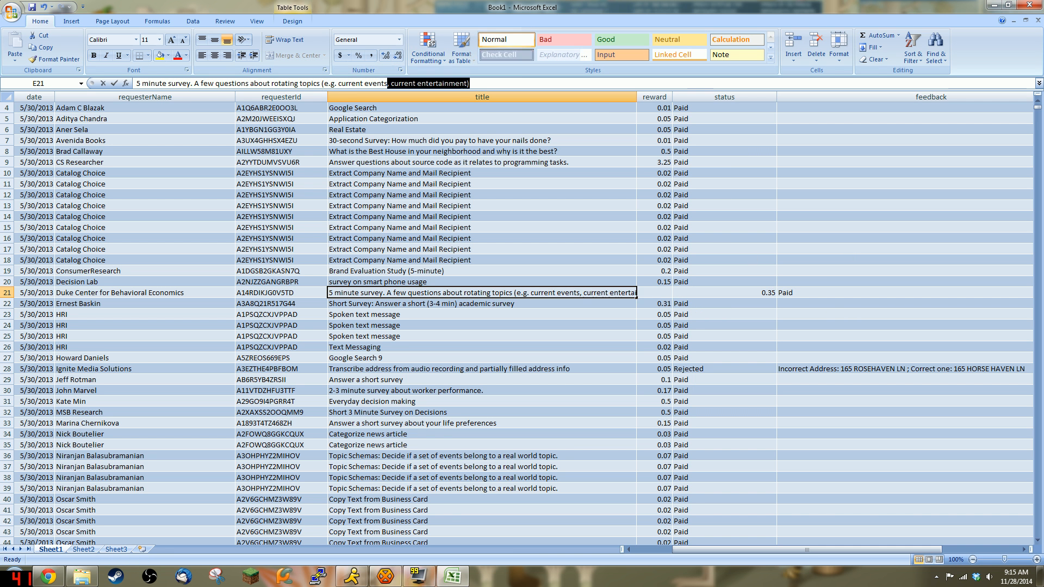
pyautogui.press('BackSpace')
pyautogui.click(652, 294)
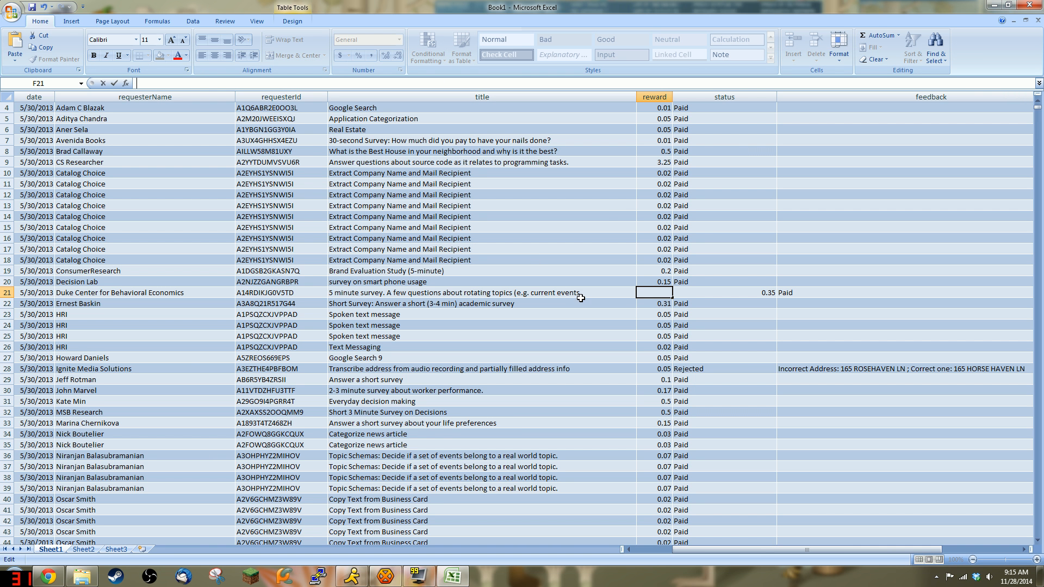
# Step: Undo the trim and paste 'current entertainment)' into F21 without the leading comma
pyautogui.click(620, 292)
pyautogui.hotkey('ctrl', 'z')
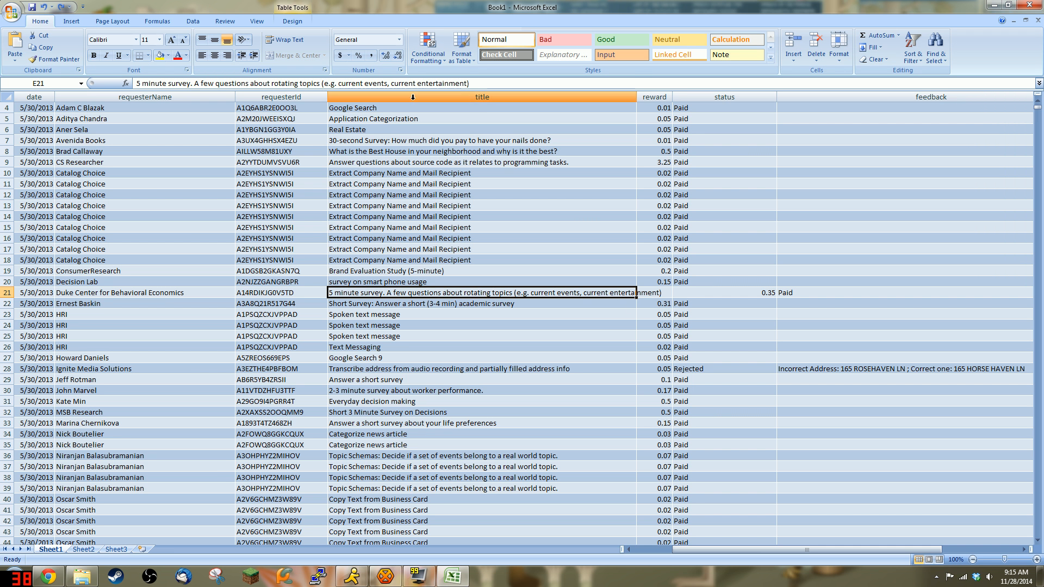
pyautogui.moveTo(388, 83); pyautogui.dragTo(469, 83)
pyautogui.hotkey('ctrl', 'c')
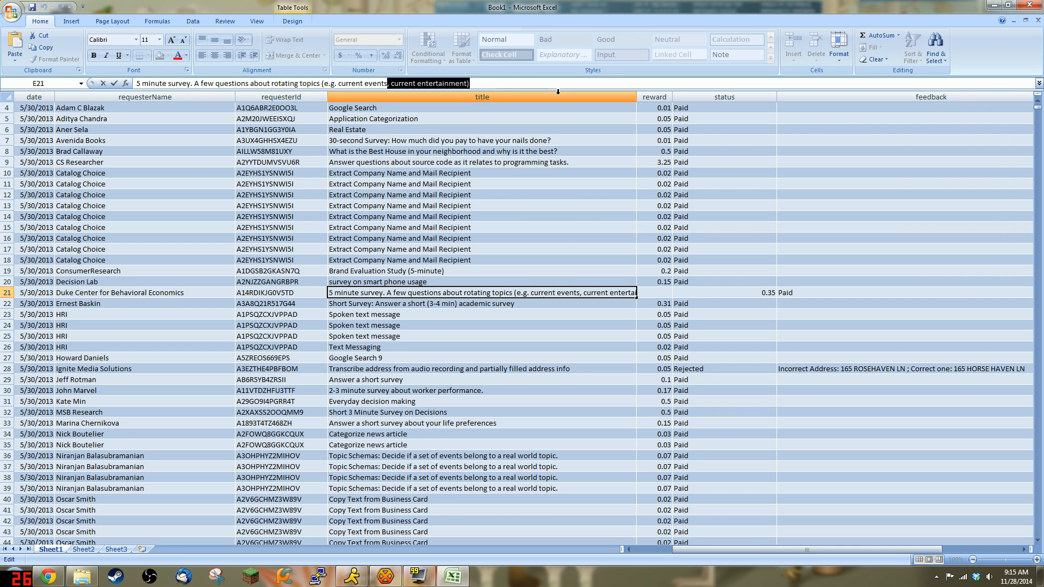
pyautogui.click(659, 294)
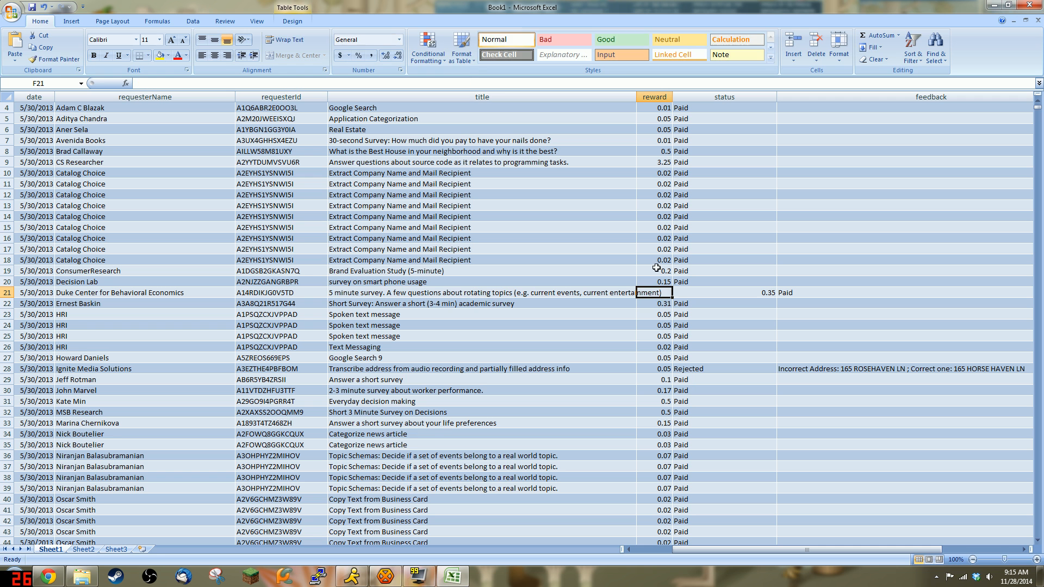
pyautogui.click(137, 83)
pyautogui.hotkey('ctrl', 'v')
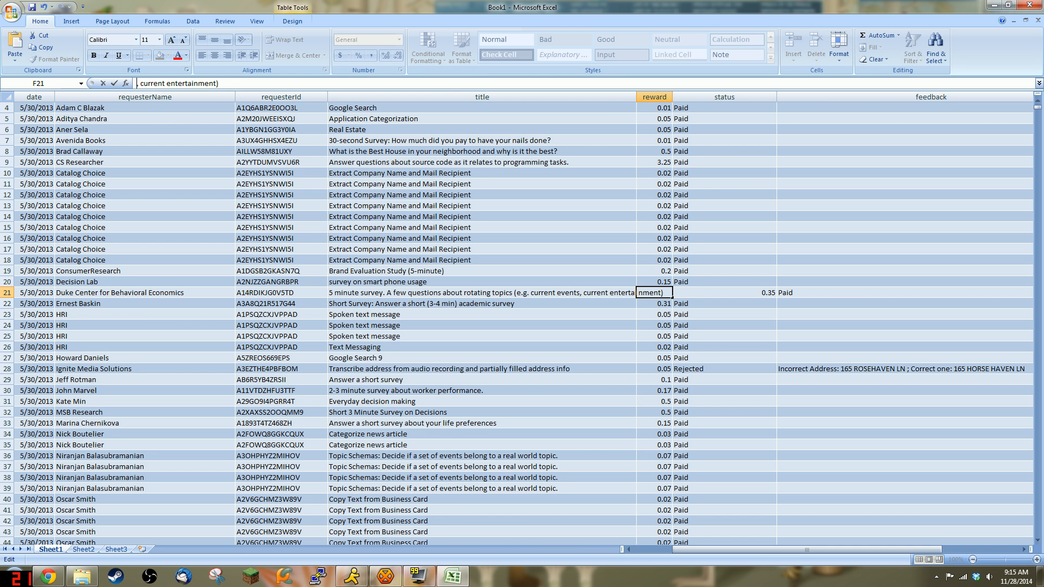
pyautogui.press('Delete')
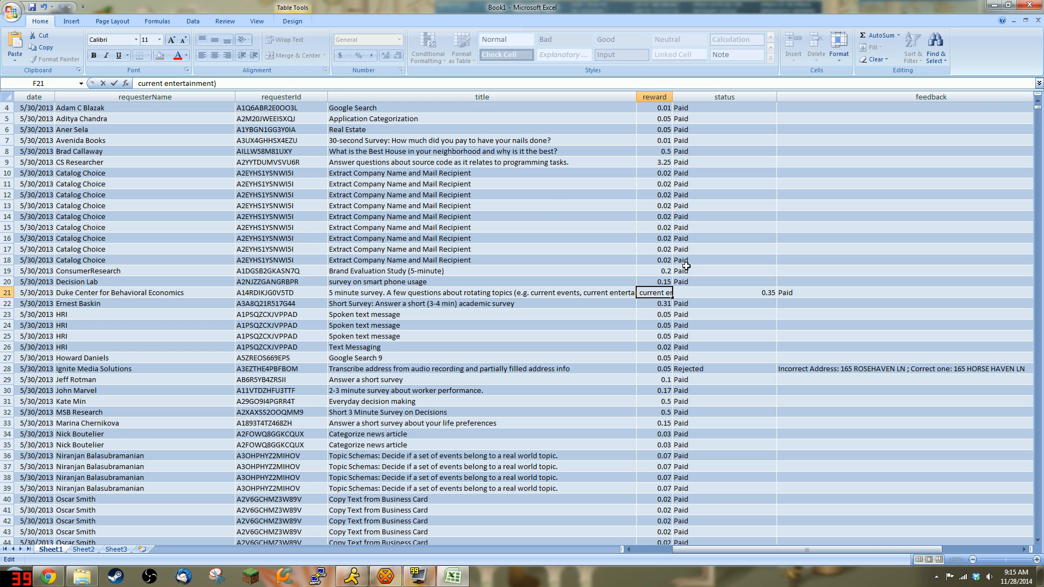
pyautogui.press('Return')
# Step: Cut ', current entertainment)' from E21 so the title ends at 'current events'
pyautogui.click(625, 293)
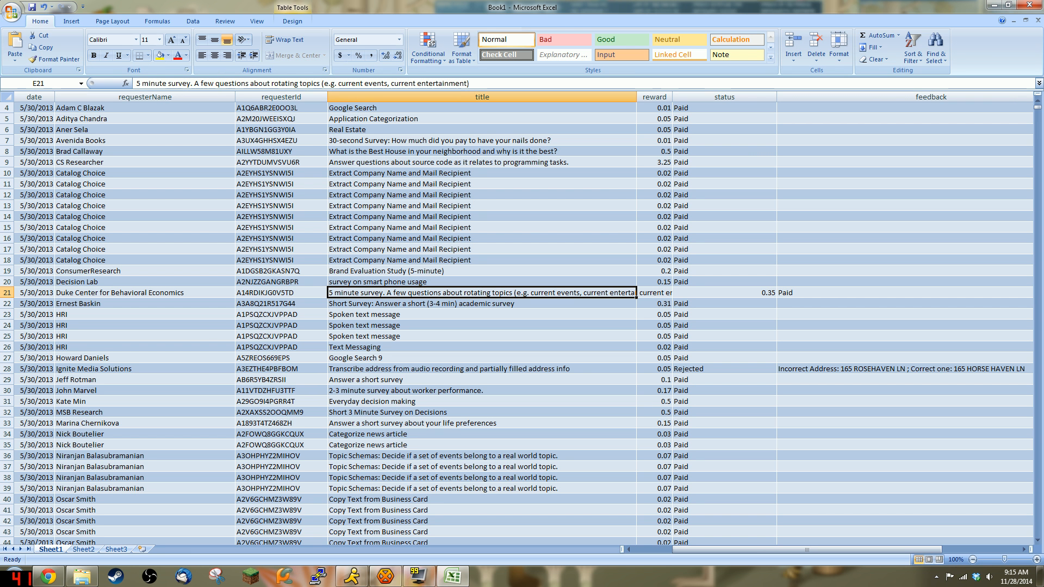
pyautogui.moveTo(388, 84); pyautogui.dragTo(487, 87)
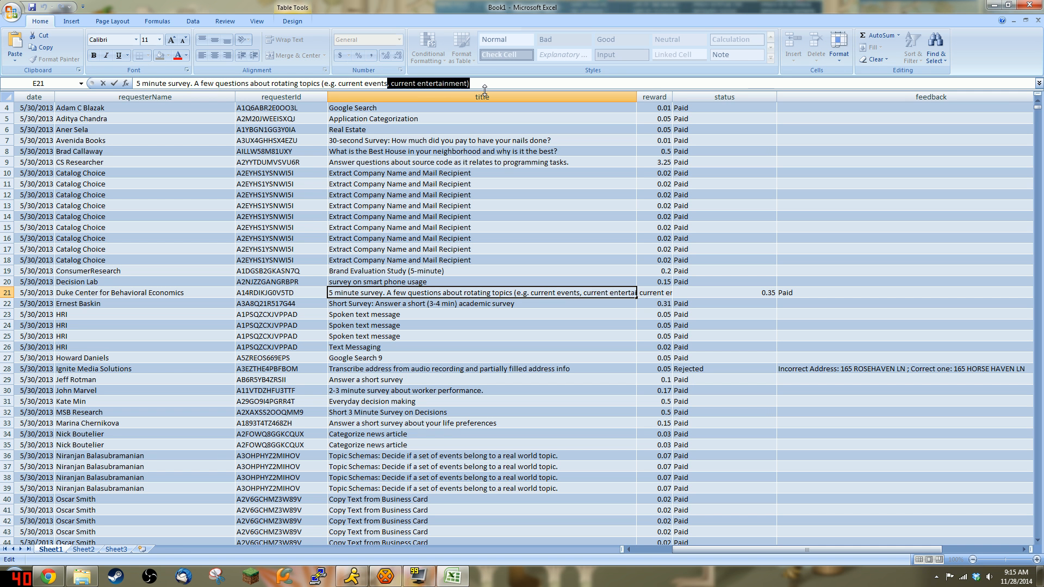
pyautogui.press('BackSpace')
pyautogui.press('Return')
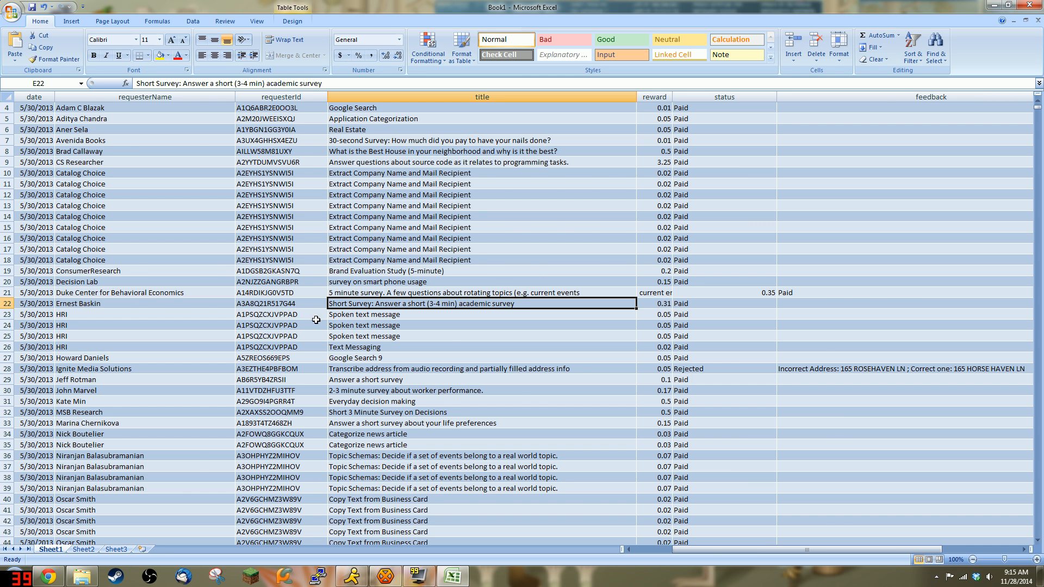
pyautogui.click(297, 302)
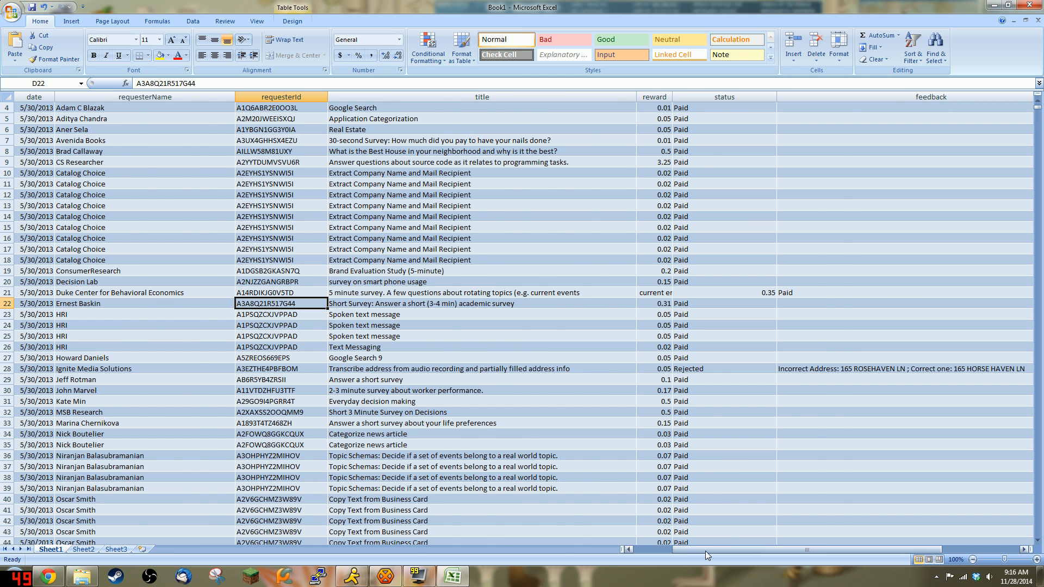
pyautogui.moveTo(706, 551); pyautogui.dragTo(666, 550)
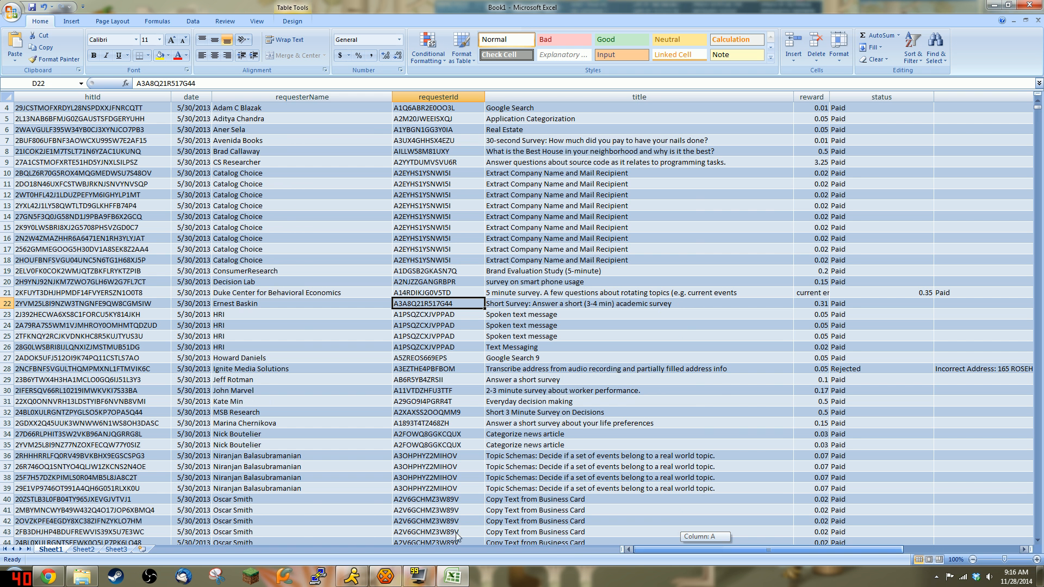
pyautogui.click(109, 294)
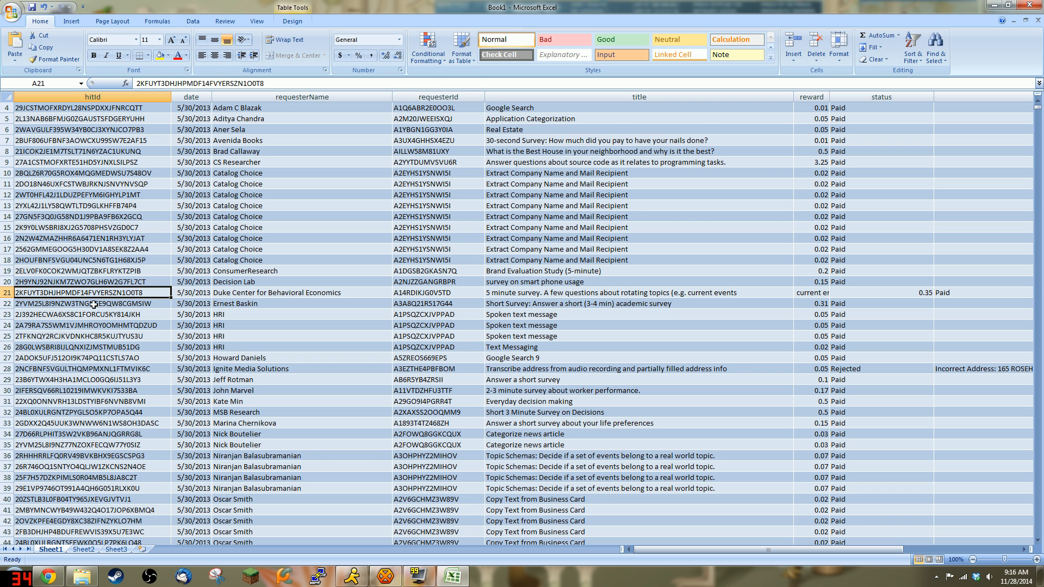
pyautogui.click(192, 293)
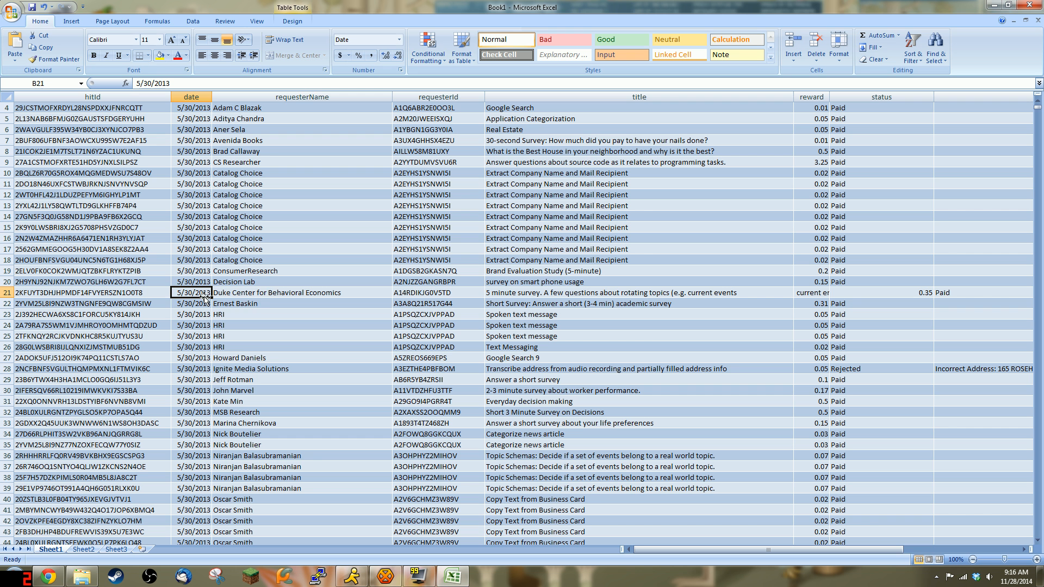
pyautogui.click(268, 294)
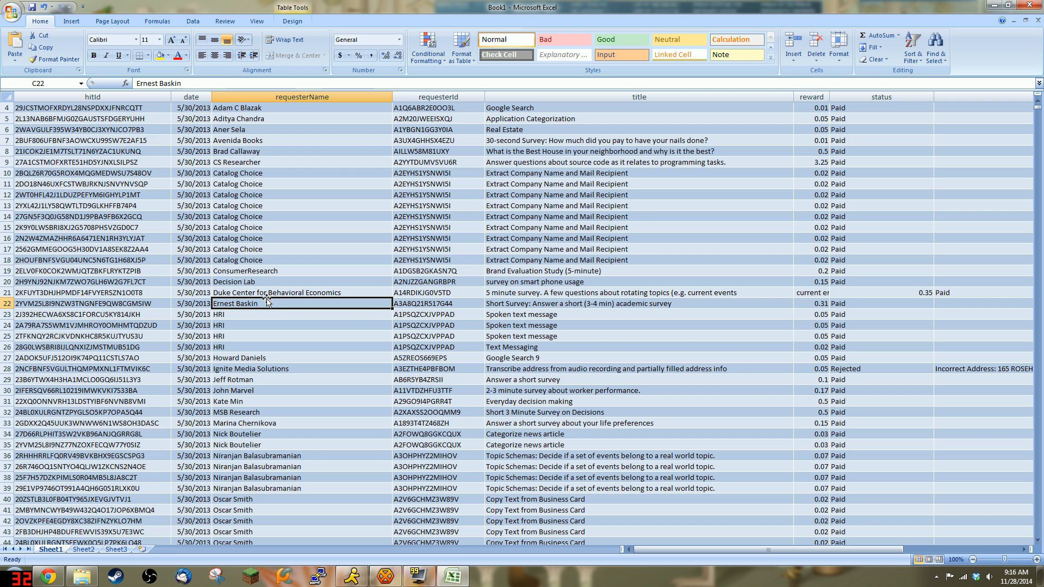
pyautogui.click(453, 297)
pyautogui.click(528, 295)
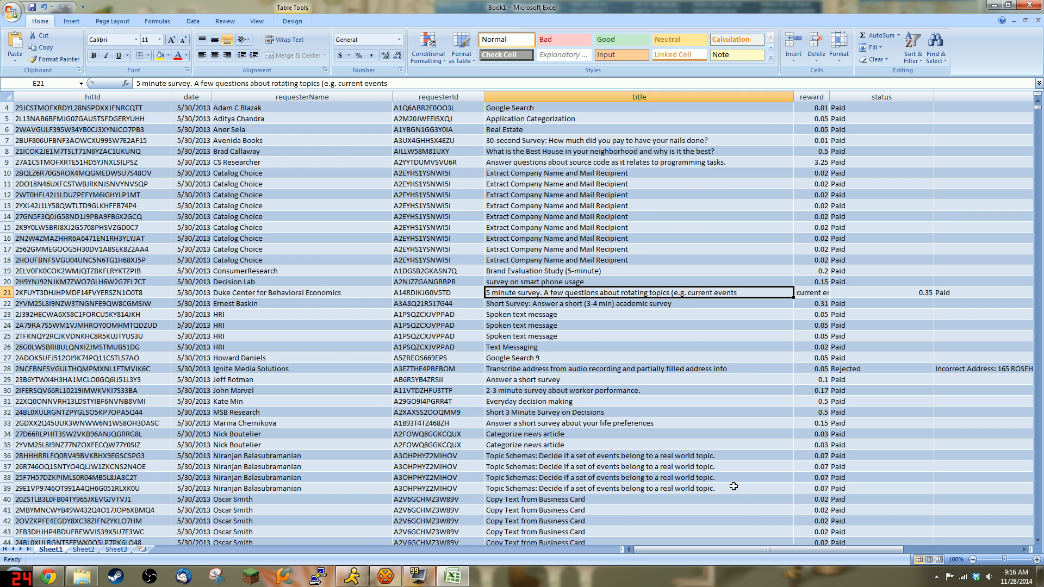
pyautogui.moveTo(812, 549)
pyautogui.mouseDown()
pyautogui.moveTo(861, 549)
pyautogui.moveTo(822, 549)
pyautogui.mouseUp()
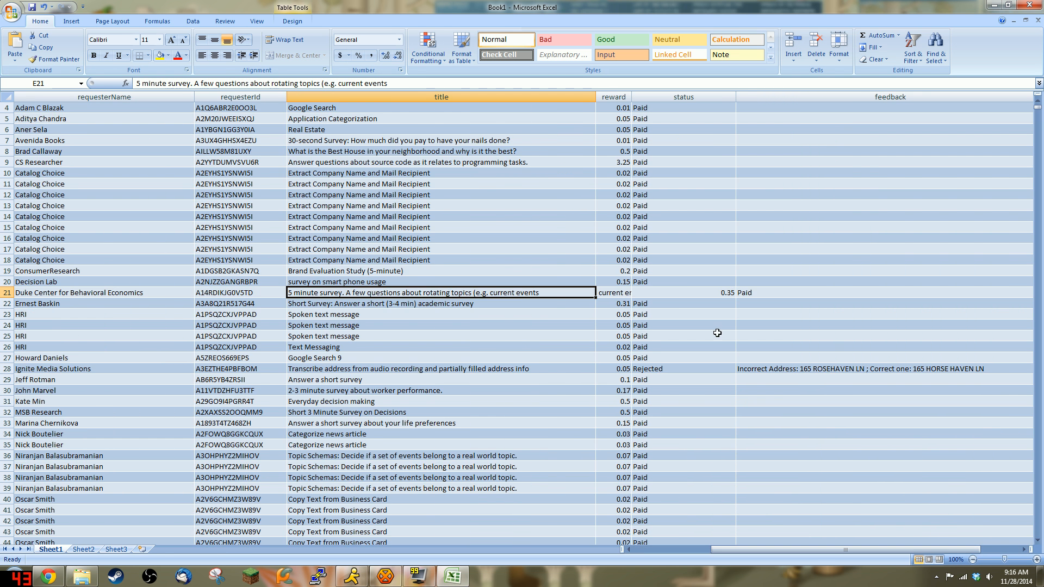
pyautogui.click(614, 293)
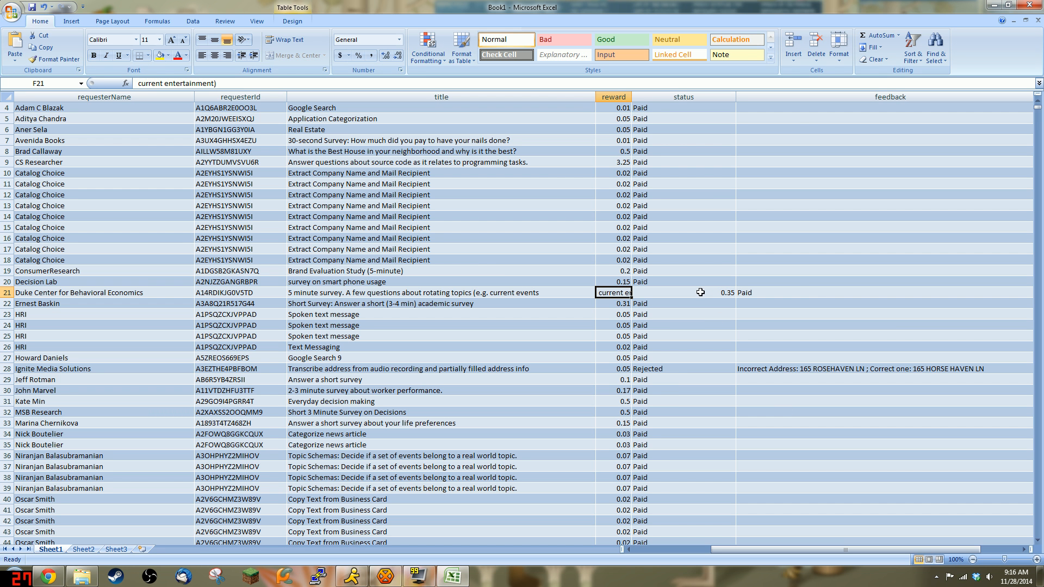
pyautogui.press('Right')
pyautogui.press('Right')
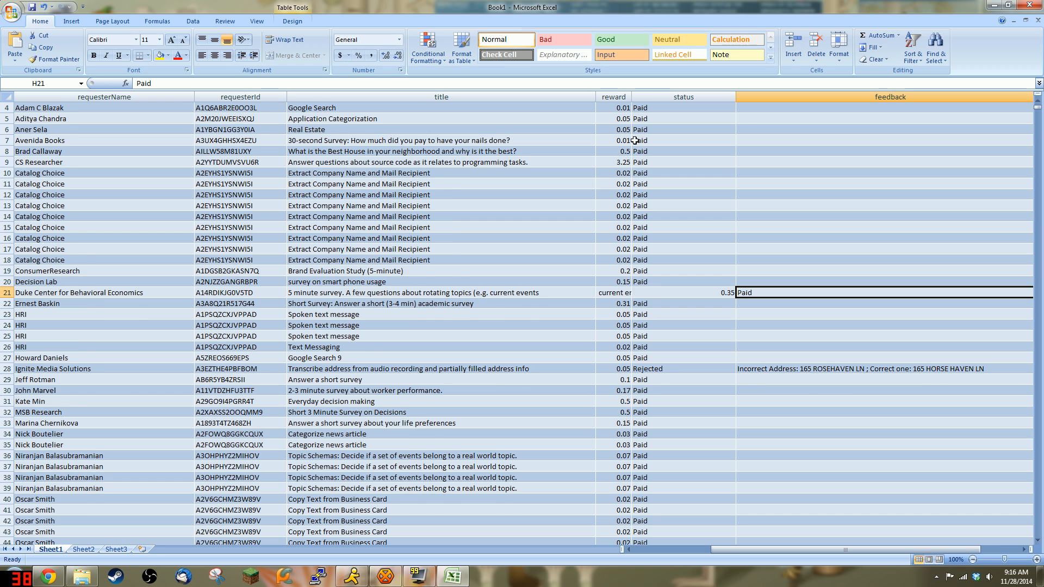
pyautogui.scroll(1, 635, 140)
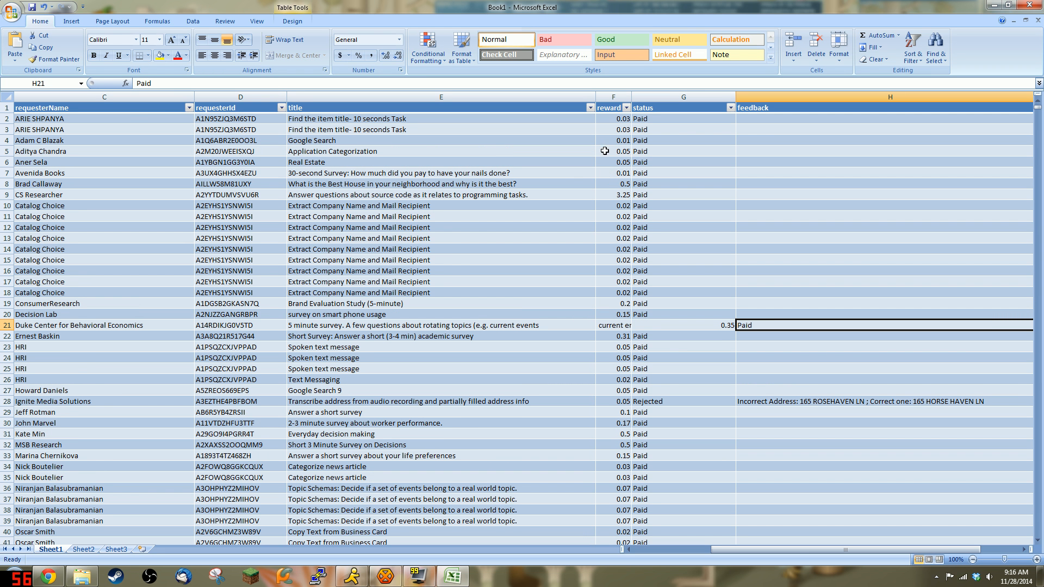
# Step: Review the reward filter values without filtering, then clear all ticks in the status filter
pyautogui.click(625, 108)
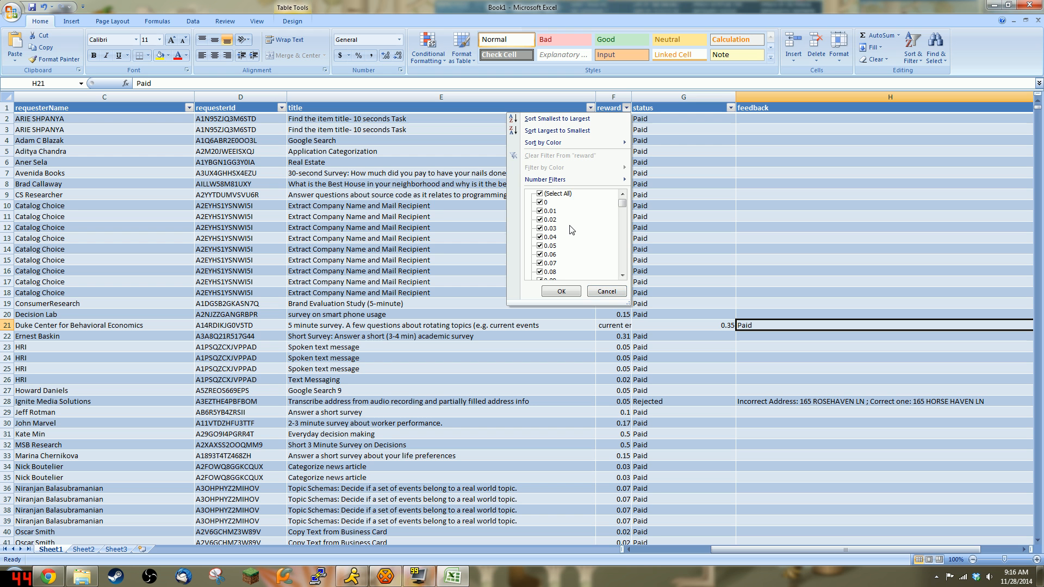
pyautogui.scroll(-3, 572, 232)
pyautogui.scroll(-4, 576, 234)
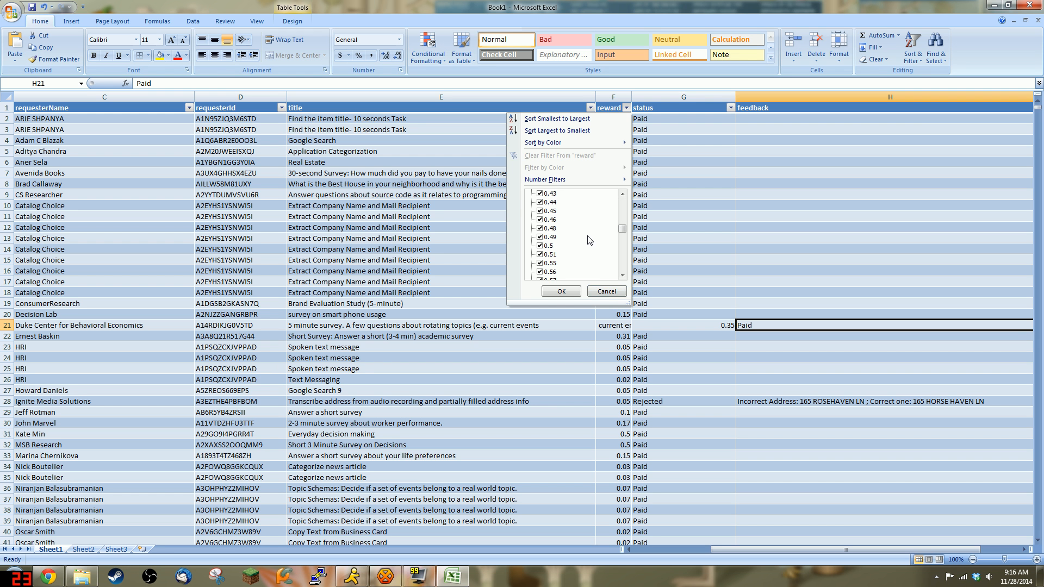
pyautogui.click(606, 292)
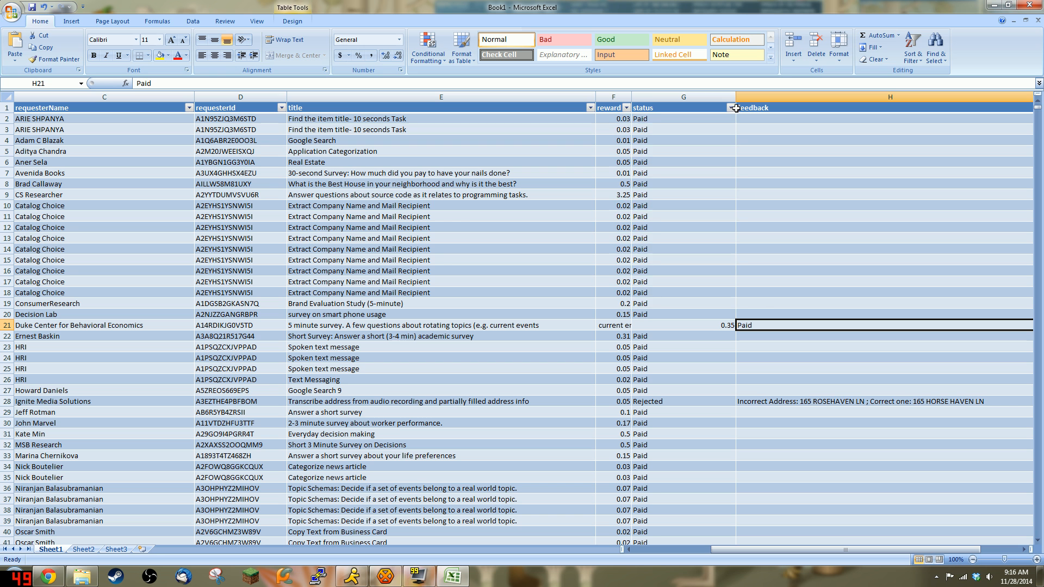
pyautogui.click(731, 109)
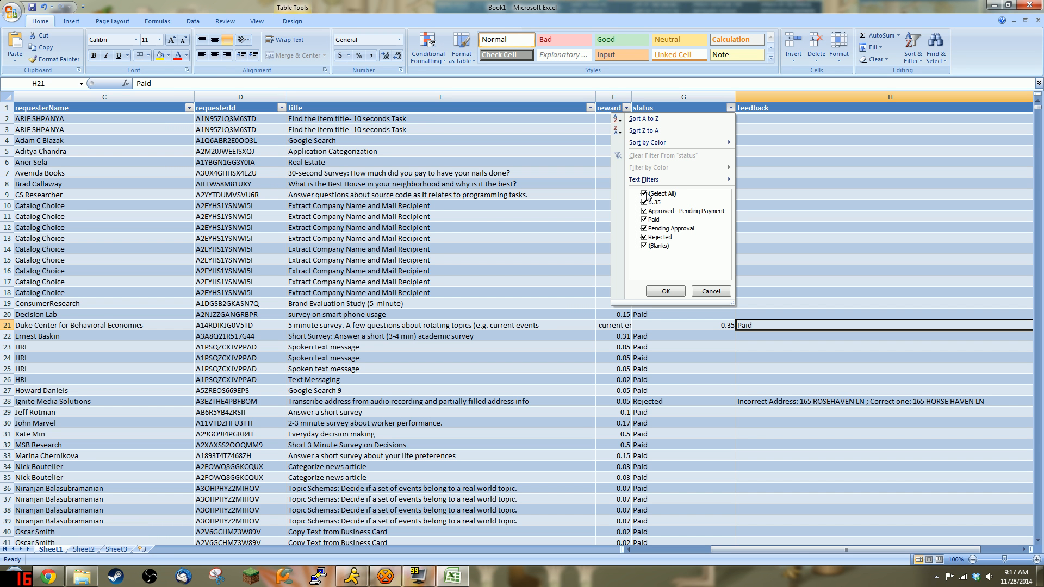
pyautogui.click(647, 194)
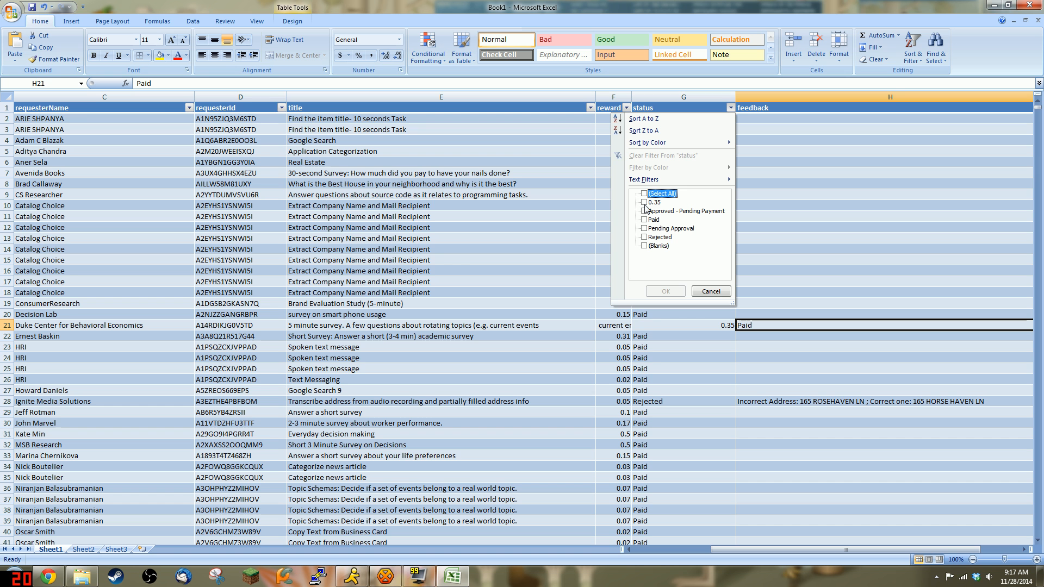
# Step: Filter status to the stray 0.35 value and copy F21's leftover title fragment
pyautogui.click(644, 203)
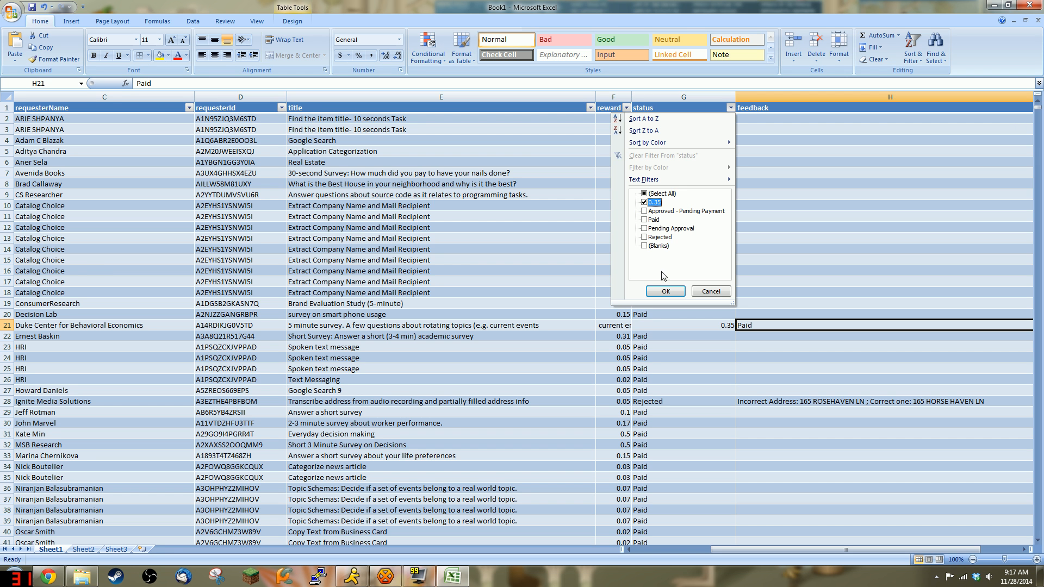
pyautogui.click(667, 293)
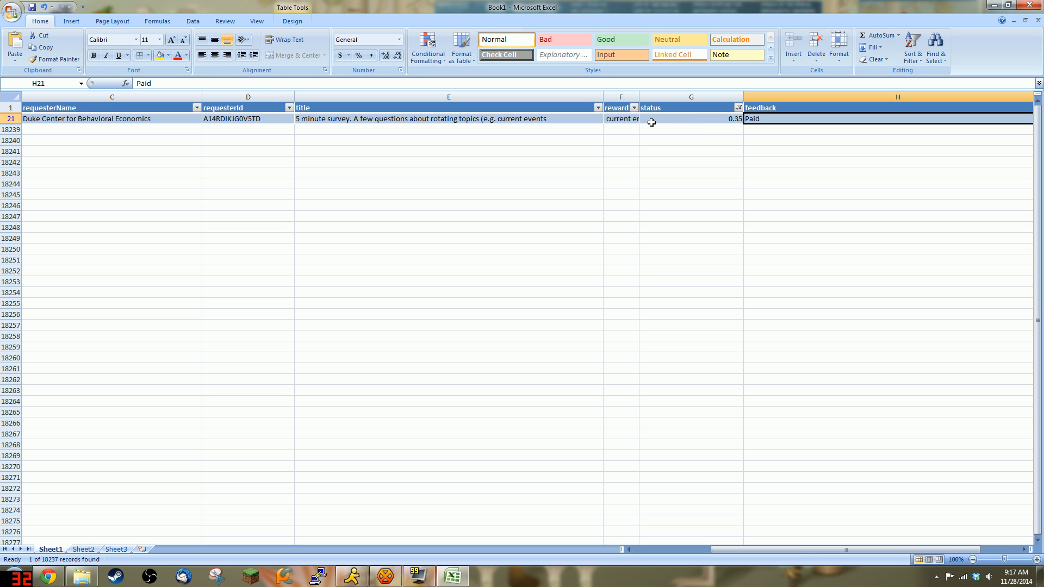
pyautogui.click(572, 119)
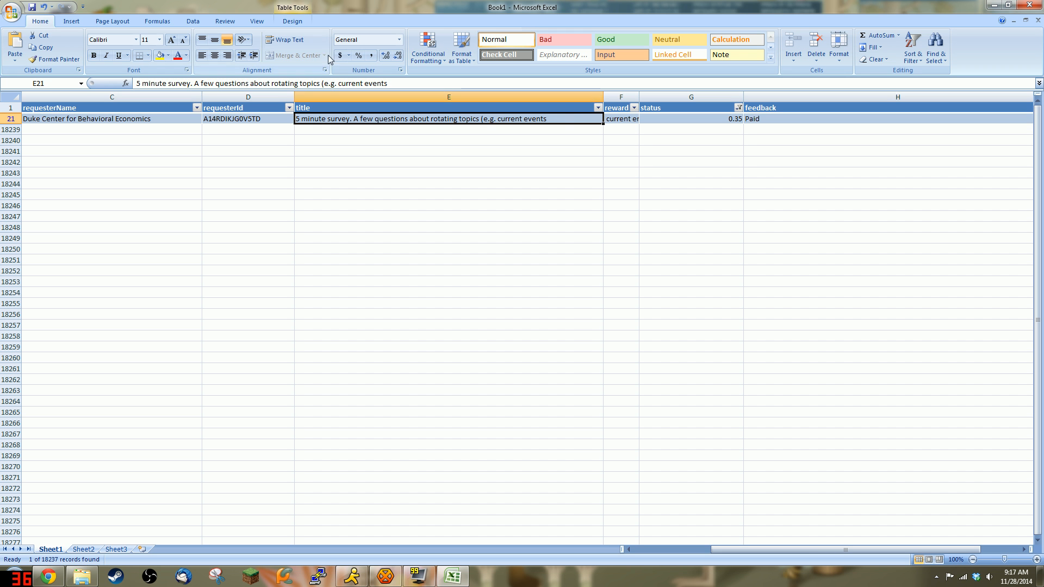
pyautogui.click(616, 120)
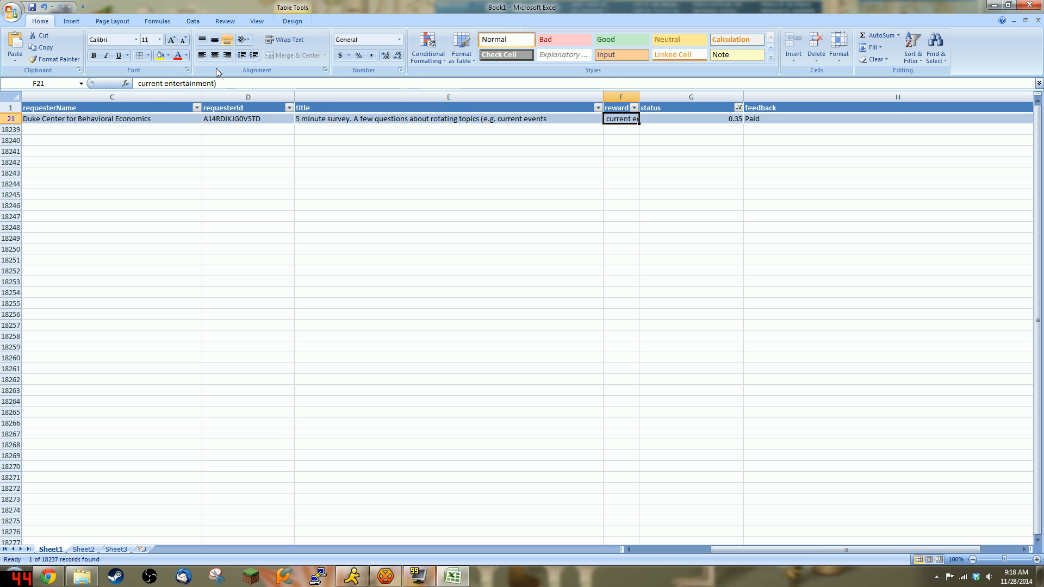
pyautogui.moveTo(217, 83); pyautogui.dragTo(131, 84)
pyautogui.hotkey('ctrl', 'c')
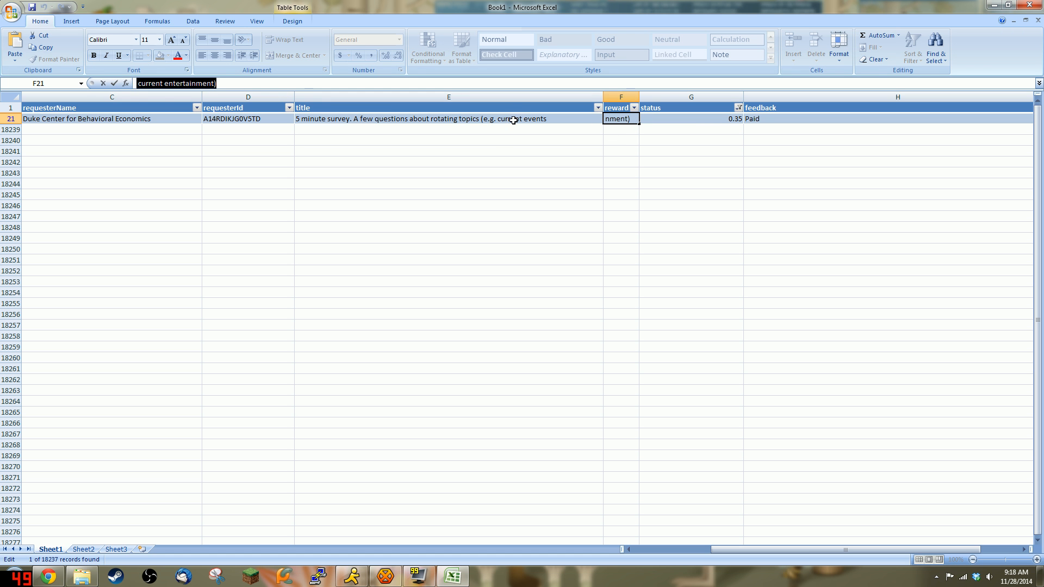
# Step: Append a comma and the copied fragment to E21's title
pyautogui.click(514, 118)
pyautogui.press('F2')
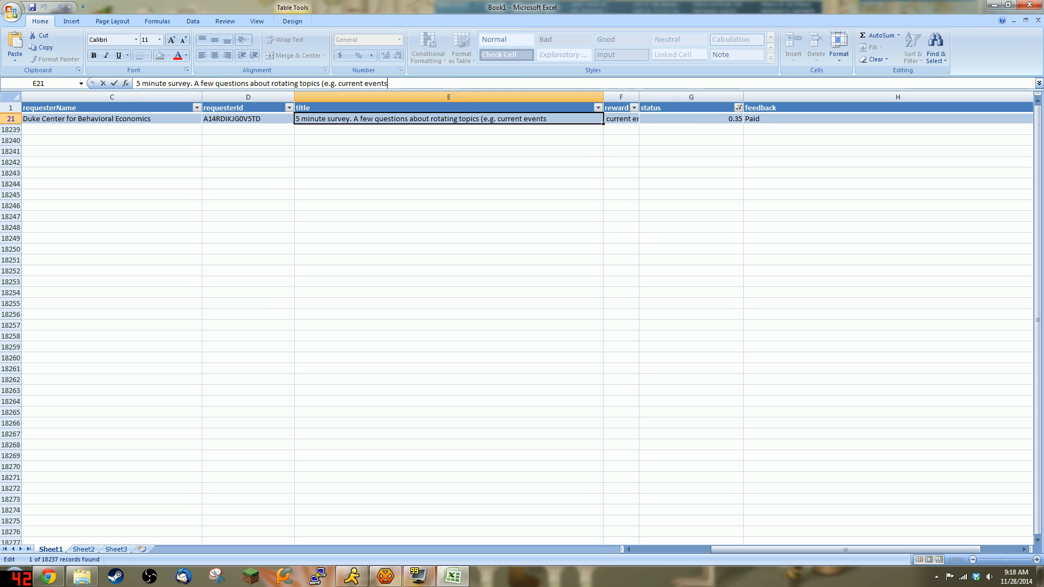
pyautogui.write(',')
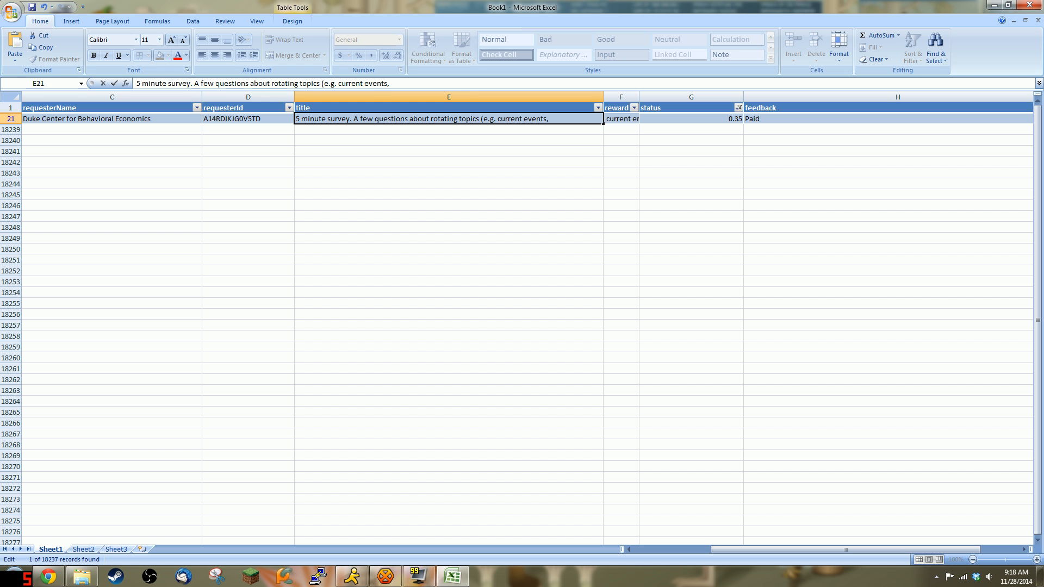
pyautogui.hotkey('ctrl', 'v')
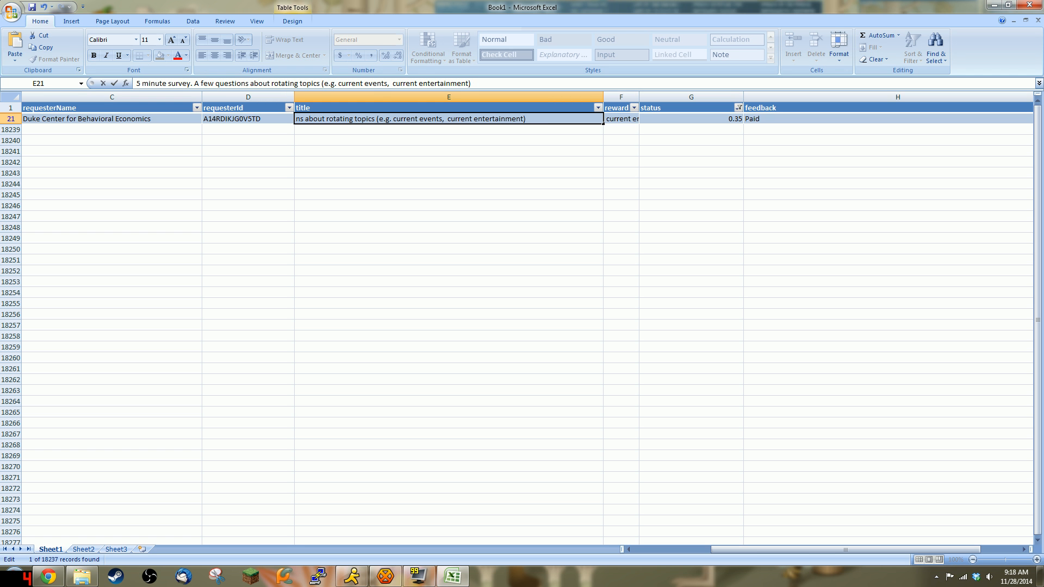
pyautogui.click(658, 119)
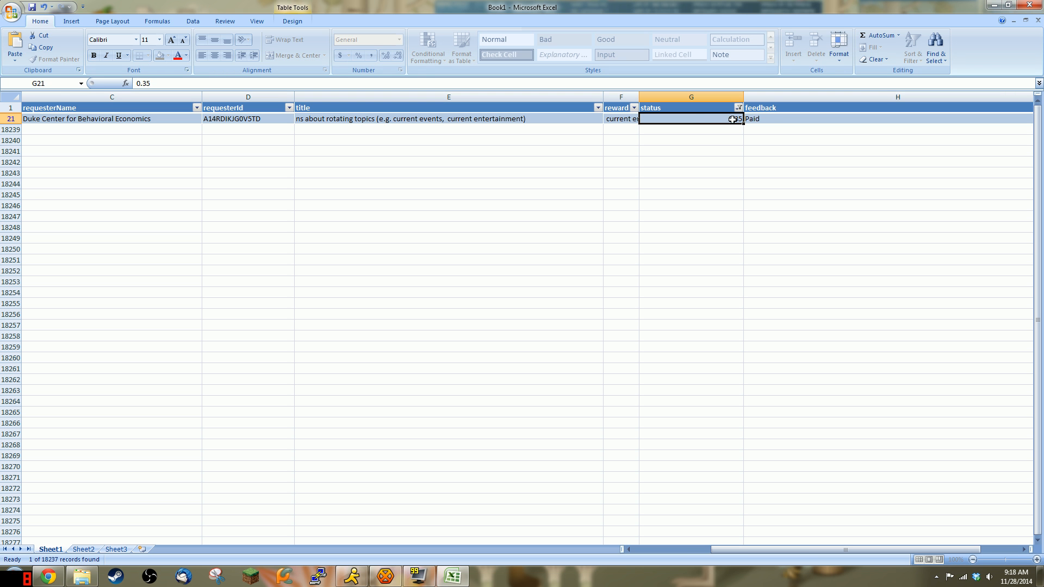
# Step: Move G21:H21 (0.35, Paid) one column left into F21:G21, replacing the existing cells
pyautogui.moveTo(732, 119); pyautogui.dragTo(772, 120)
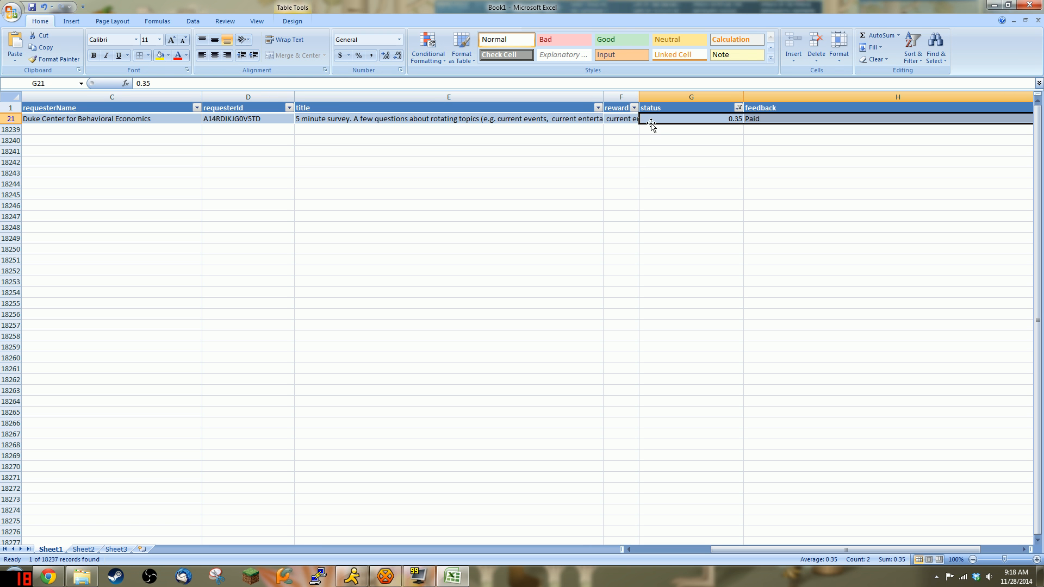
pyautogui.moveTo(653, 128); pyautogui.dragTo(609, 124)
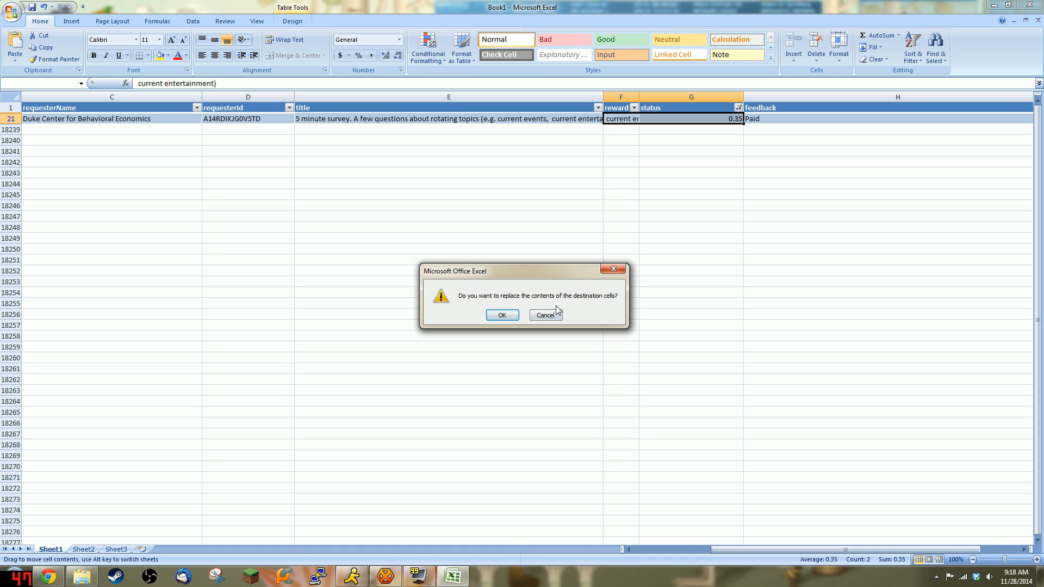
pyautogui.click(508, 315)
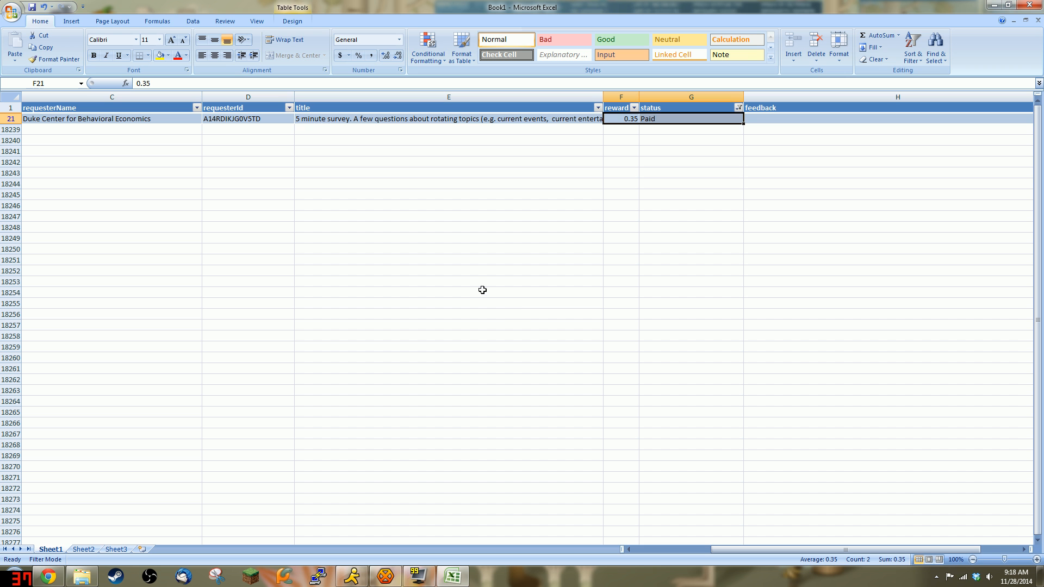
pyautogui.click(739, 107)
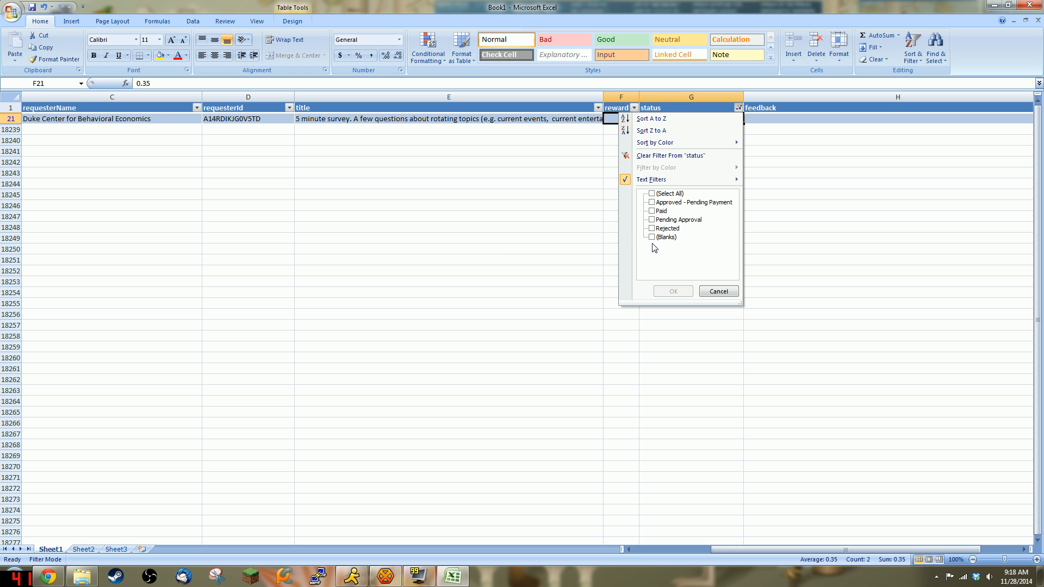
# Step: Restore all status values in the filter and scroll through the full table
pyautogui.click(652, 194)
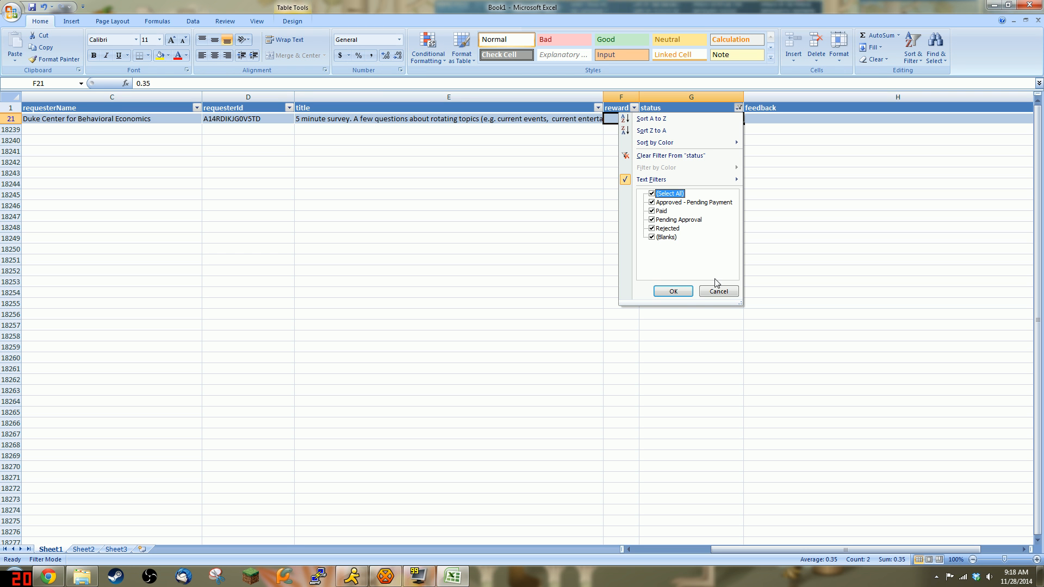
pyautogui.click(673, 291)
pyautogui.scroll(-6, 693, 190)
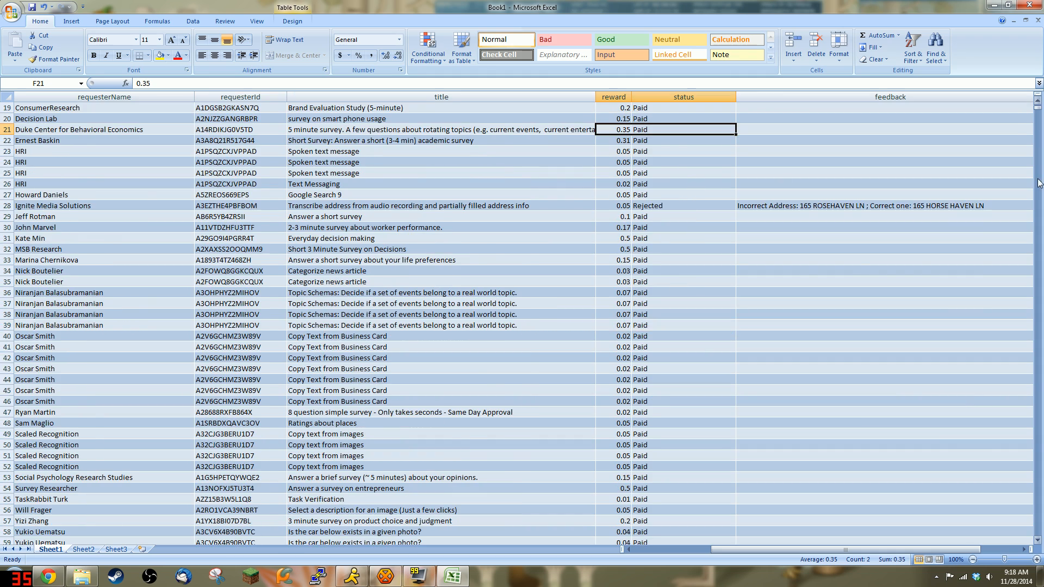
pyautogui.moveTo(1038, 108); pyautogui.dragTo(1030, 539)
pyautogui.scroll(-3, 255, 373)
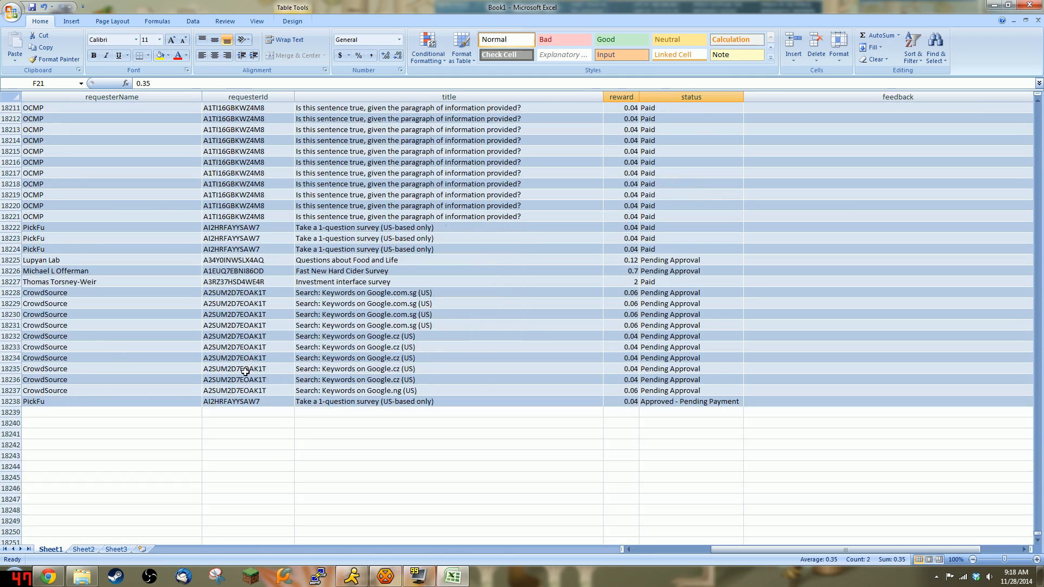
pyautogui.scroll(6, 359, 364)
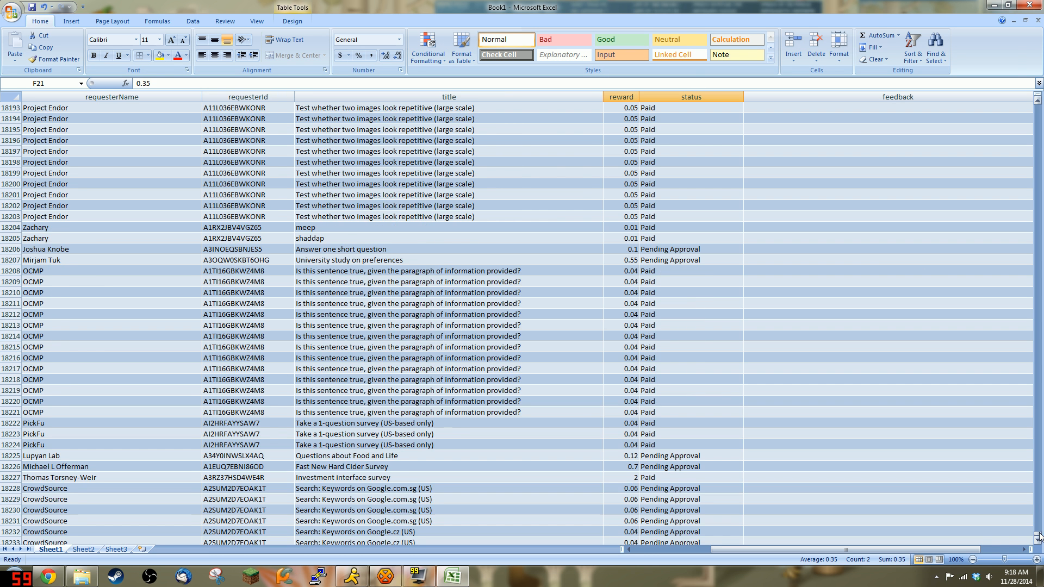
pyautogui.moveTo(1038, 536); pyautogui.dragTo(1037, 103)
# Step: Filter the status column to (Blanks) only, isolating the 6 broken records
pyautogui.click(731, 108)
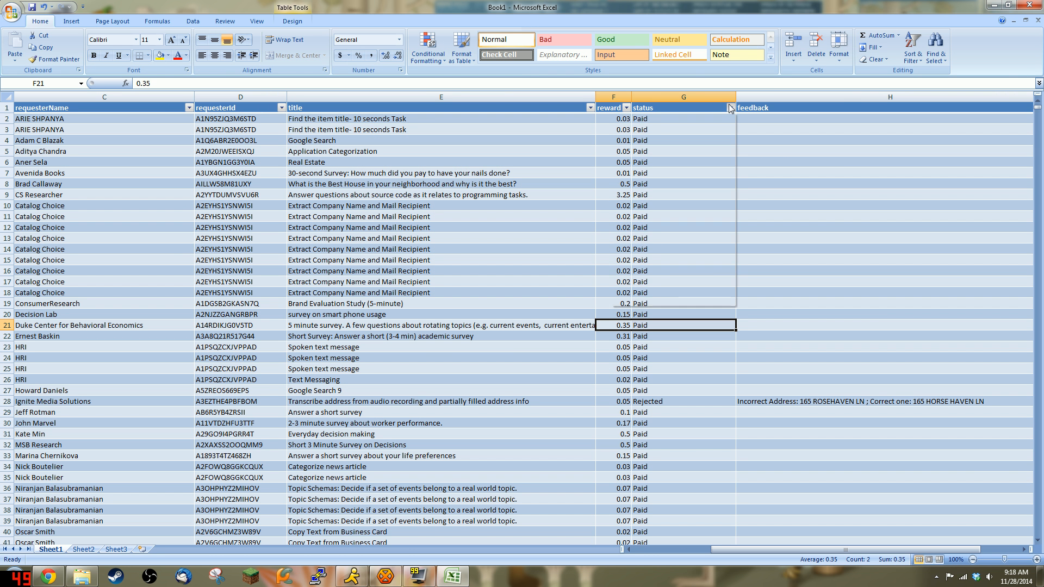
pyautogui.click(645, 194)
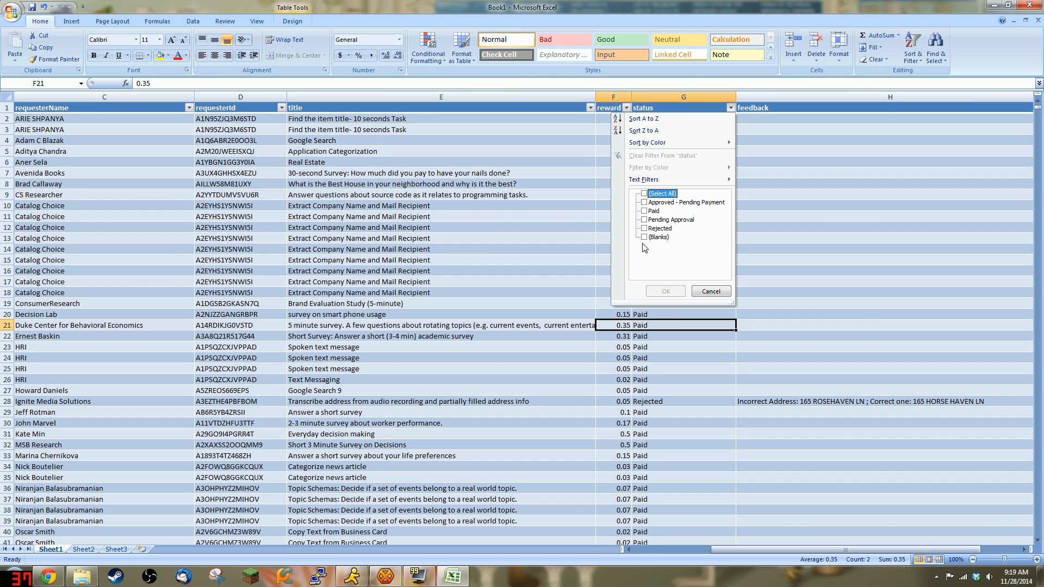
pyautogui.click(645, 237)
pyautogui.click(666, 292)
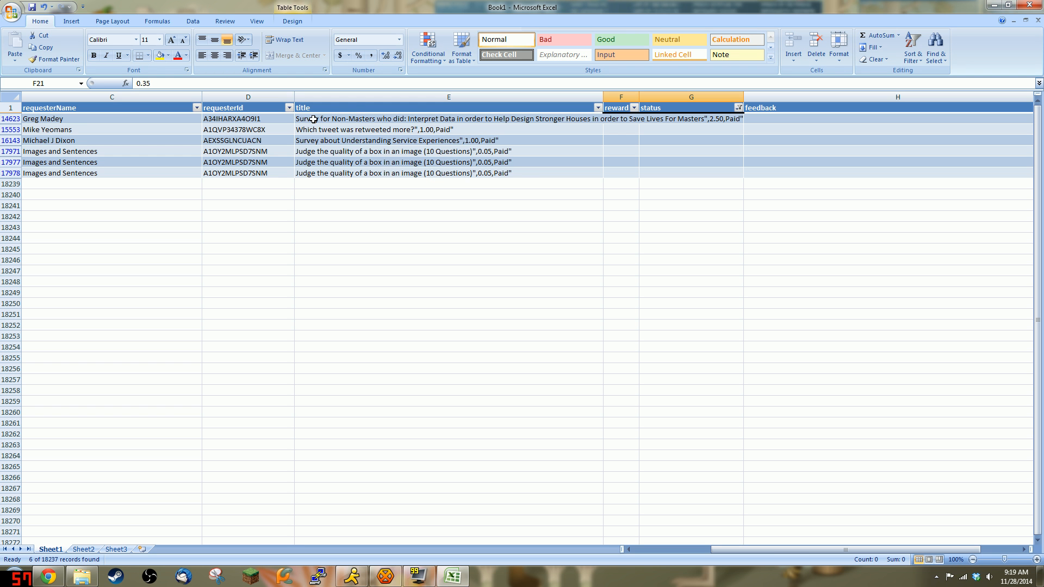
# Step: Enter rewards 2.5, 1 and 1 with status Paid for the first three broken rows
pyautogui.click(455, 119)
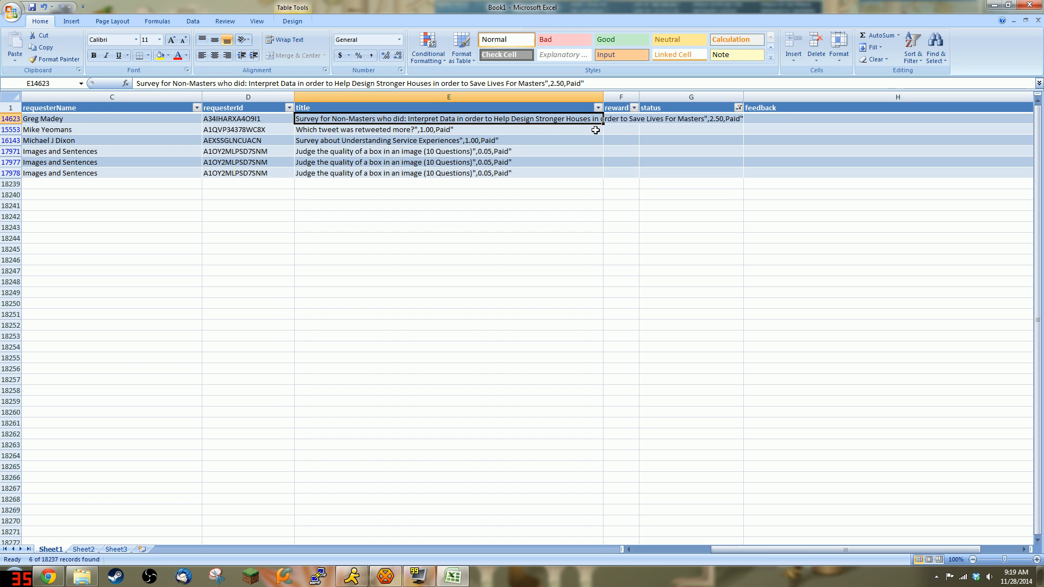
pyautogui.press('Right')
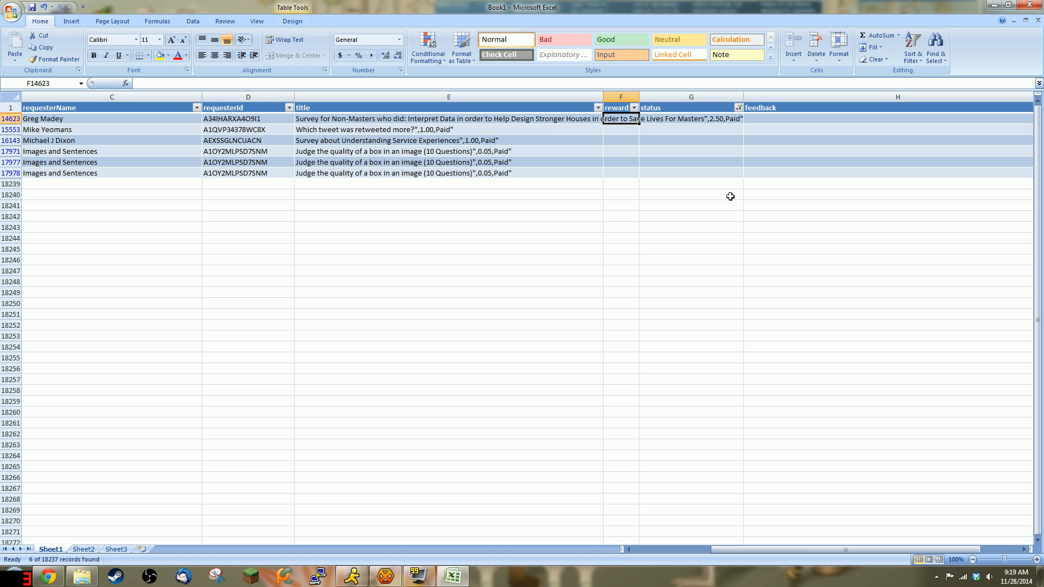
pyautogui.write('2.5')
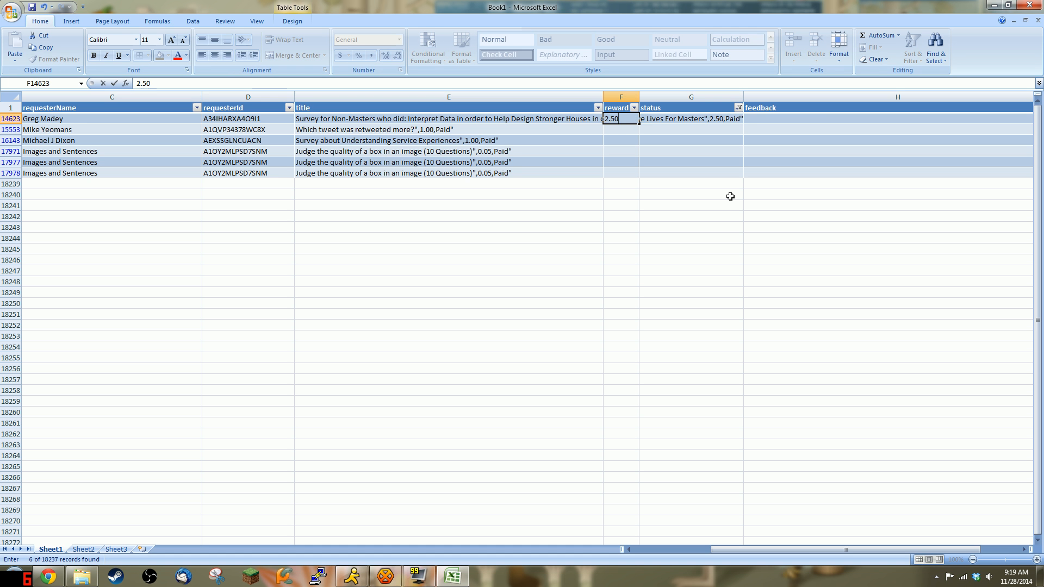
pyautogui.press('Tab')
pyautogui.write('Paid')
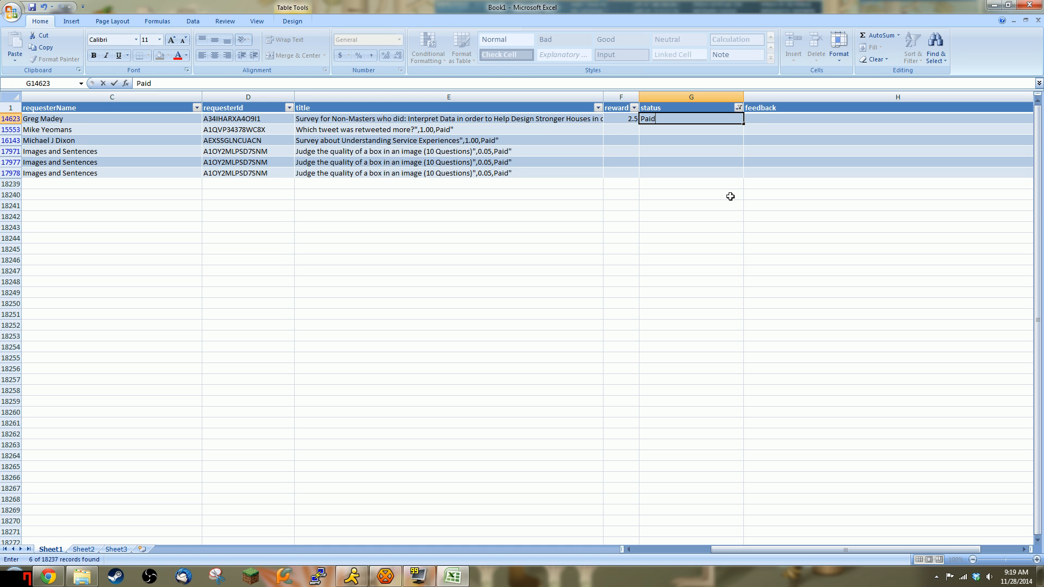
pyautogui.press('Return')
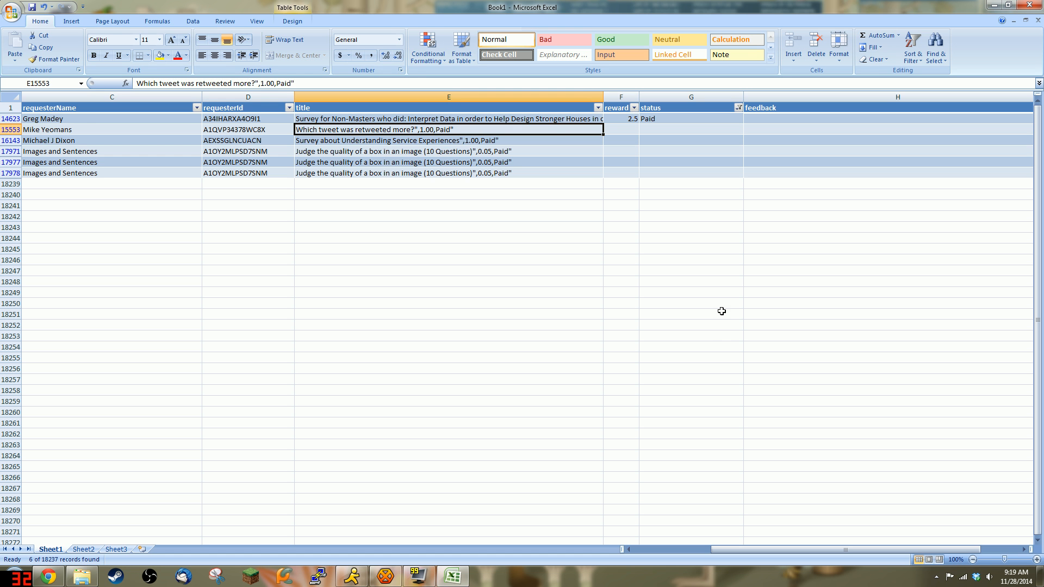
pyautogui.press('Right')
pyautogui.write('1')
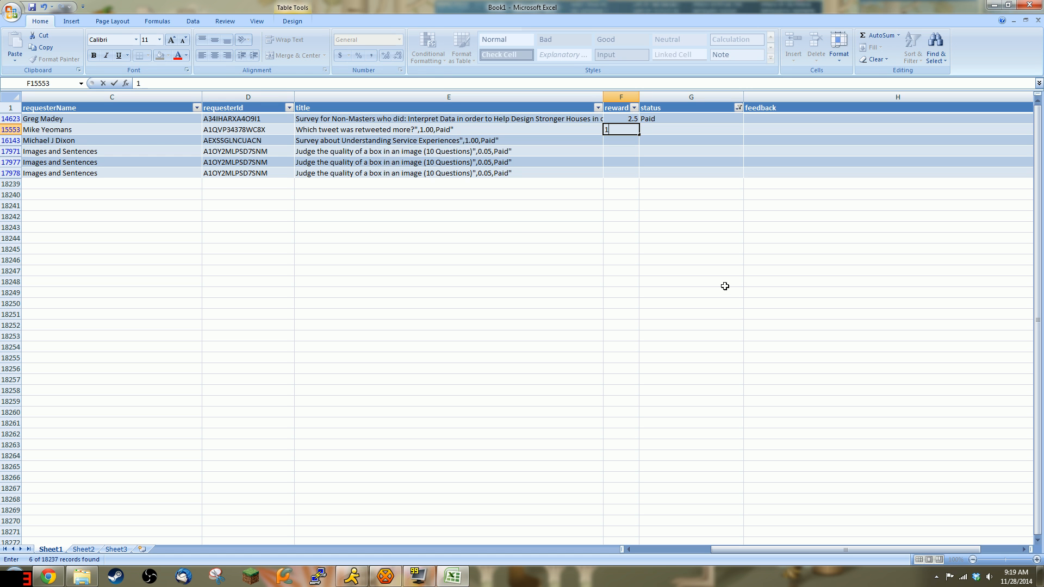
pyautogui.press('Tab')
pyautogui.write('P')
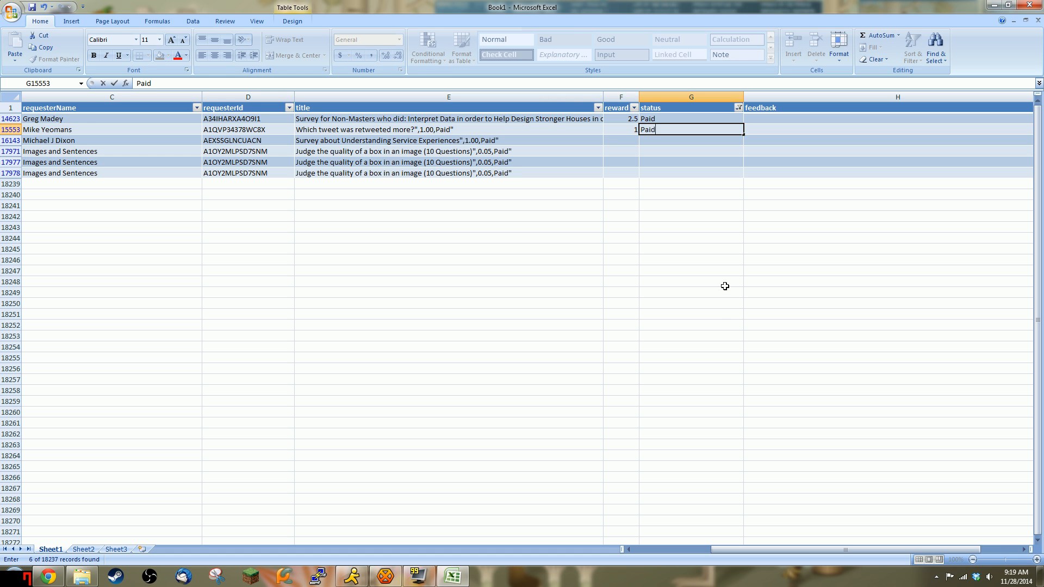
pyautogui.press('Return')
pyautogui.press('Right')
pyautogui.write('1.')
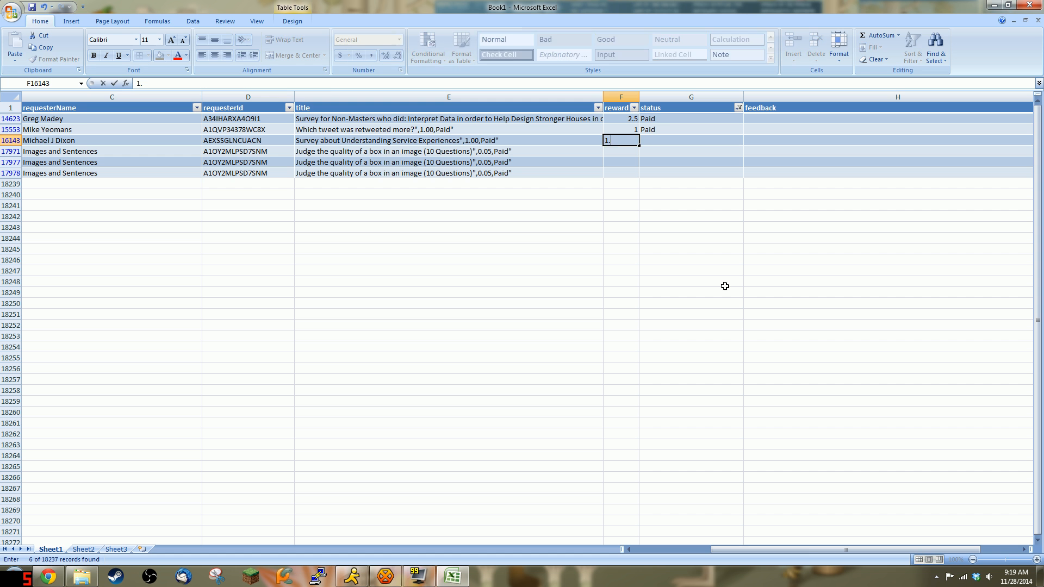
pyautogui.write('00')
pyautogui.press('Tab')
pyautogui.write('P')
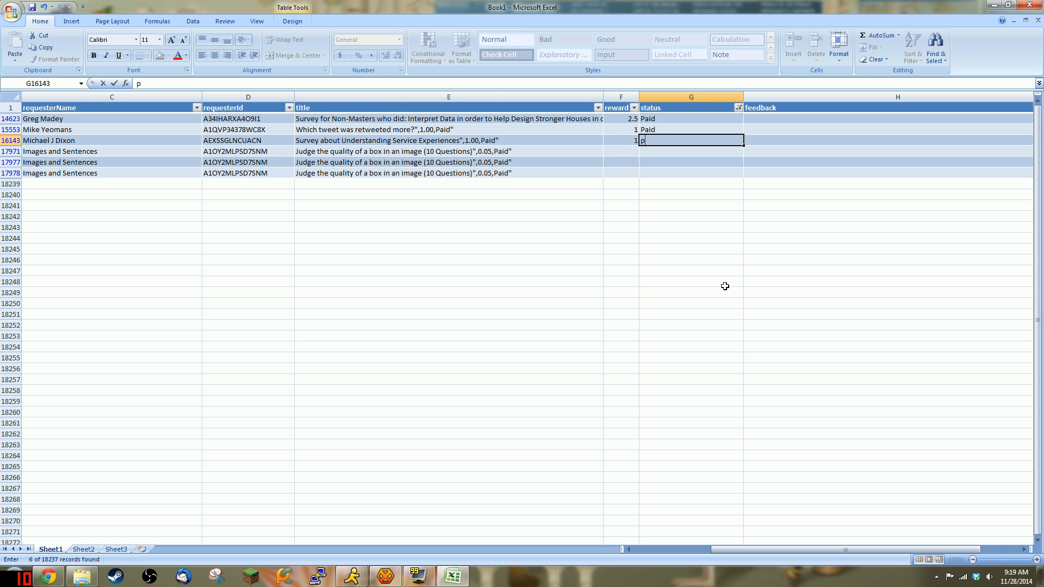
pyautogui.press('Return')
# Step: Enter reward 0.05 with status Paid for rows 17971, 17977 and 17978
pyautogui.press('Right')
pyautogui.write('0')
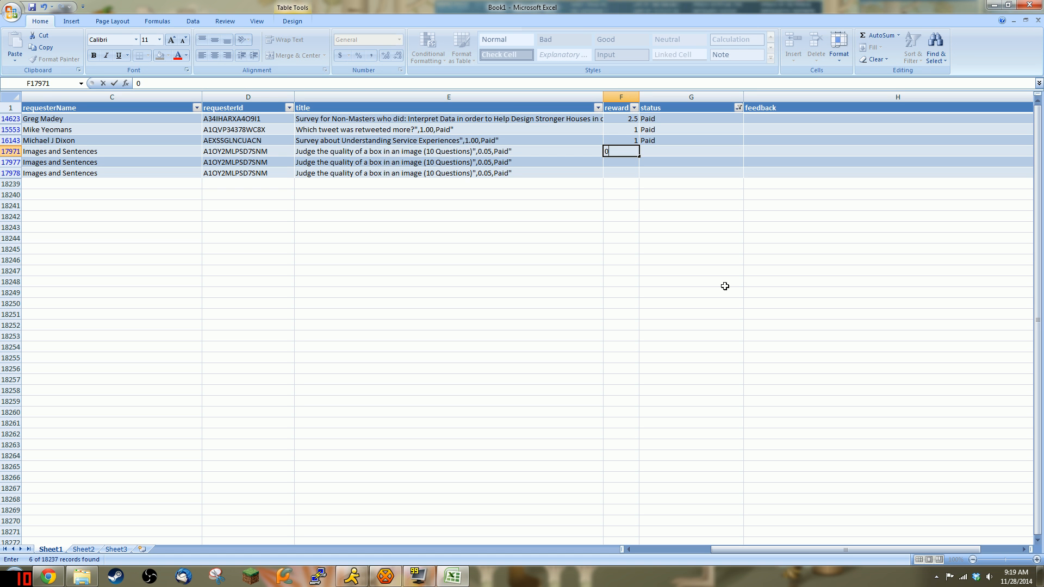
pyautogui.write('.05')
pyautogui.press('Tab')
pyautogui.write('Pa')
pyautogui.press('capslock')
pyautogui.write('ID')
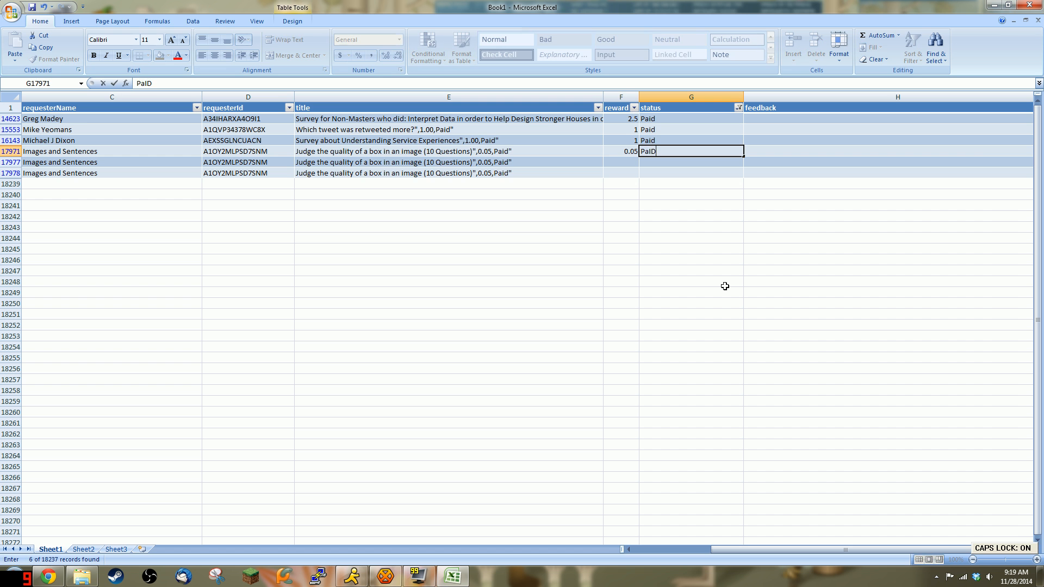
pyautogui.write('id')
pyautogui.press('Return')
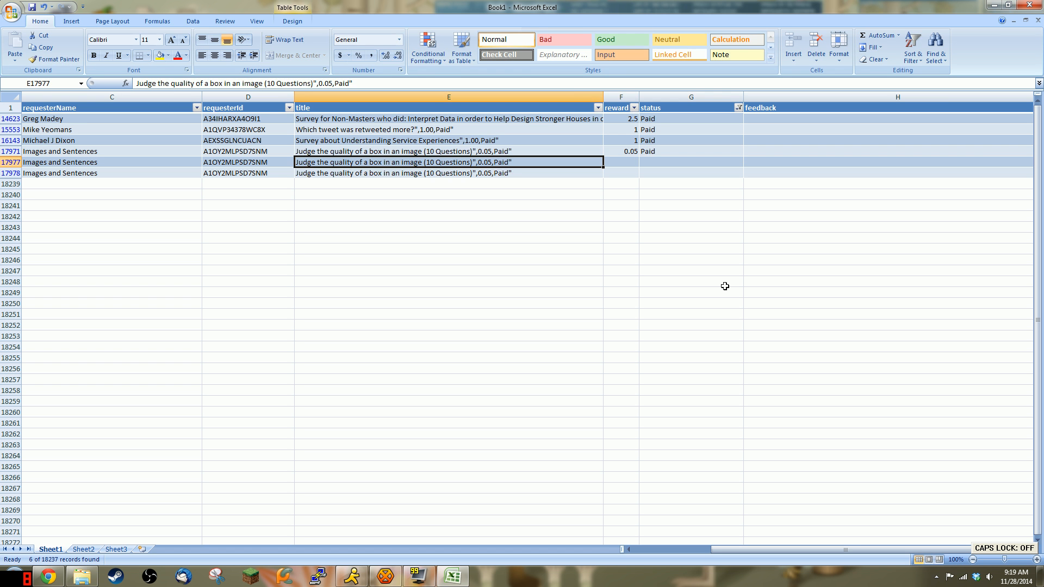
pyautogui.press('Right')
pyautogui.write('0.05')
pyautogui.press('Tab')
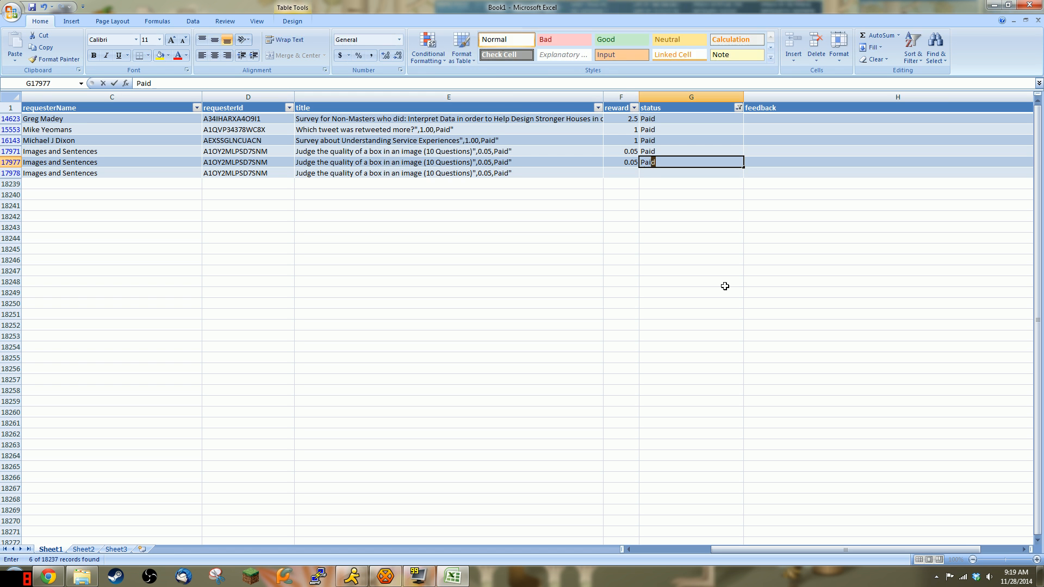
pyautogui.write('Paid')
pyautogui.press('Return')
pyautogui.press('Right')
pyautogui.write('0.0')
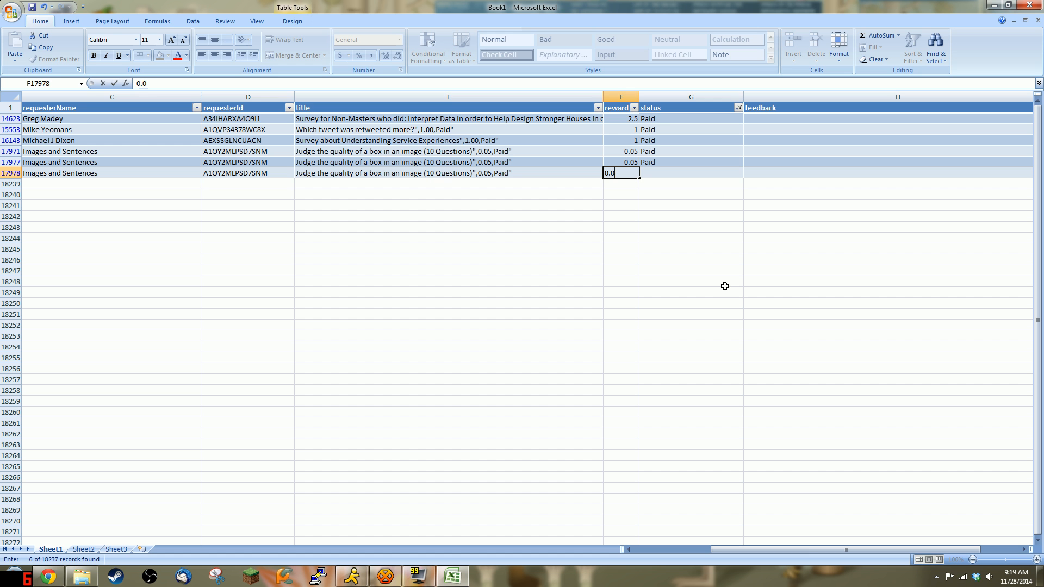
pyautogui.write('5')
pyautogui.press('Tab')
pyautogui.write('Paid')
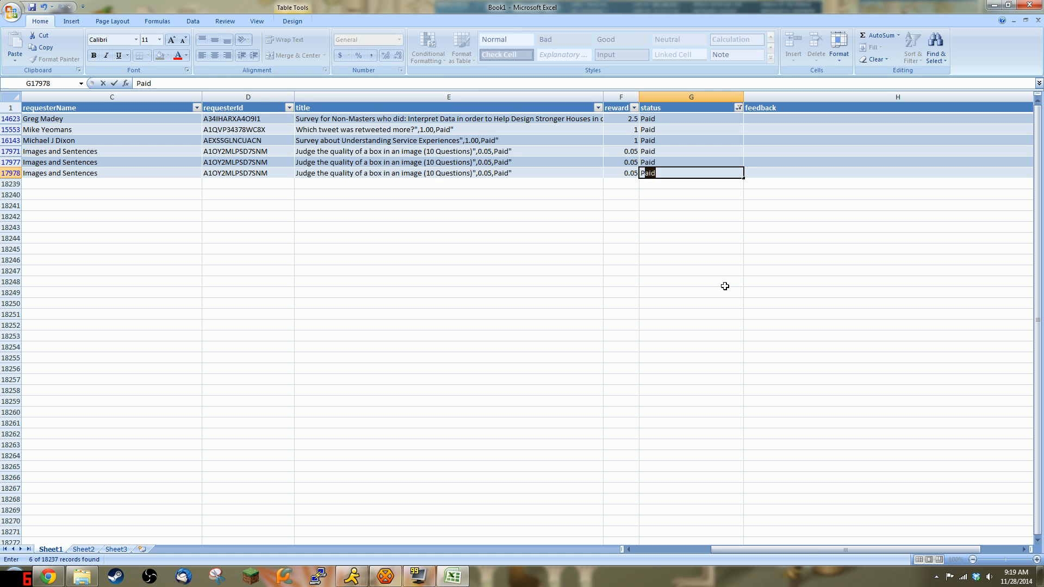
pyautogui.press('Return')
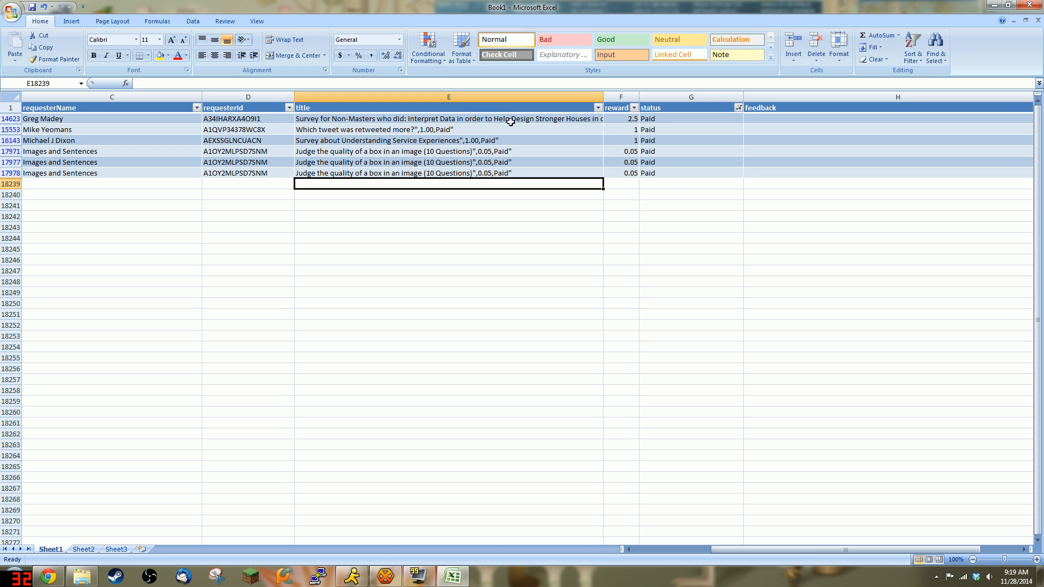
# Step: Delete the stray trailing reward and Paid text from the titles of rows 14623, 15553 and 16143
pyautogui.click(450, 118)
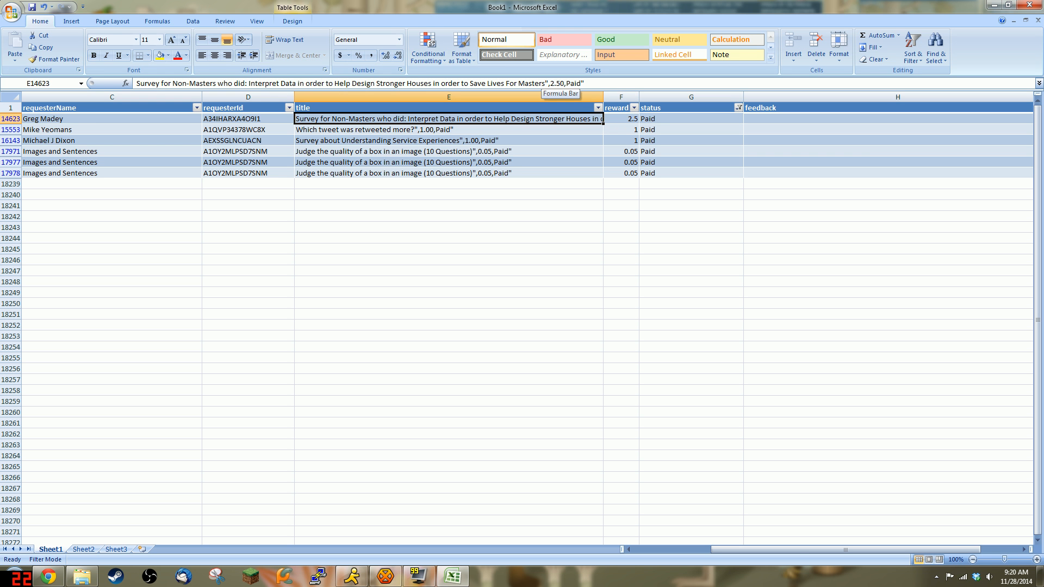
pyautogui.moveTo(545, 84); pyautogui.dragTo(647, 88)
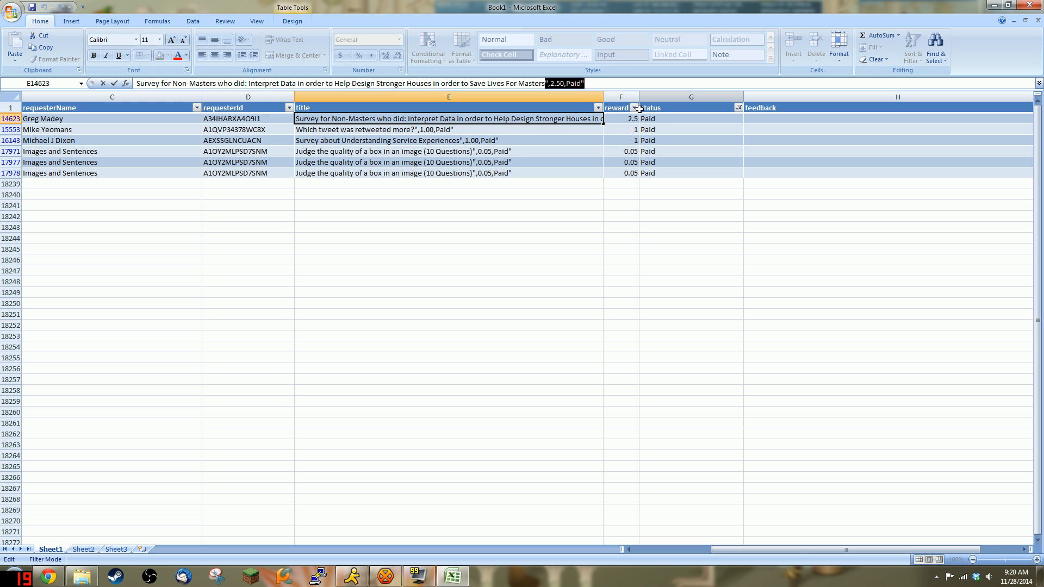
pyautogui.press('BackSpace')
pyautogui.press('Return')
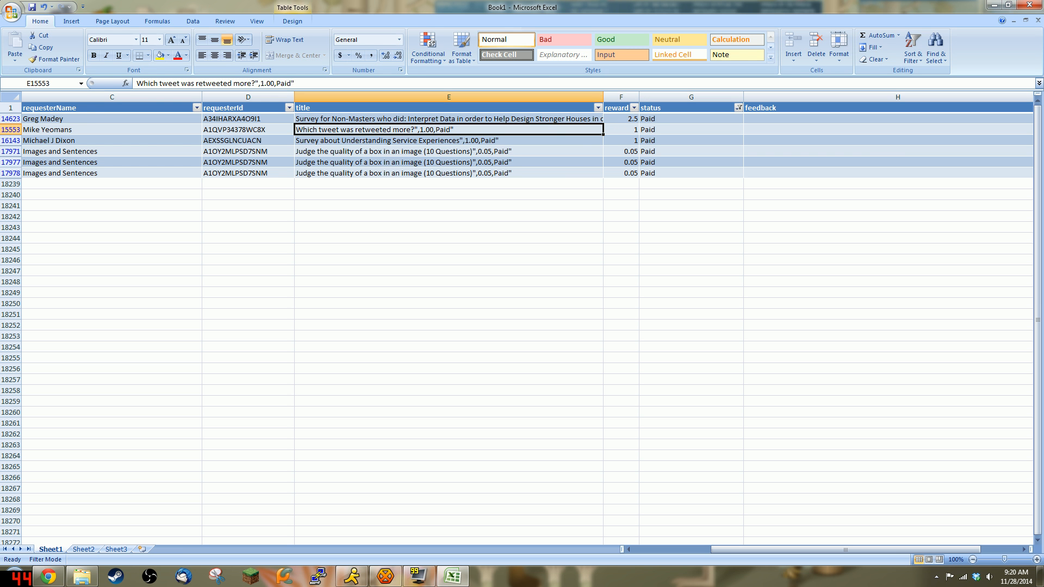
pyautogui.moveTo(256, 84); pyautogui.dragTo(435, 99)
pyautogui.press('BackSpace')
pyautogui.press('Return')
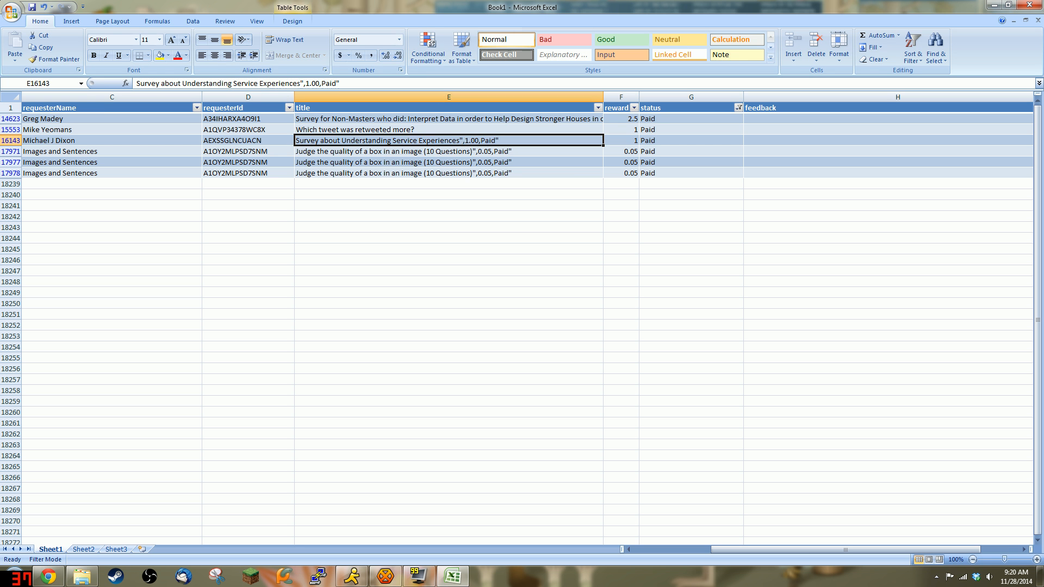
pyautogui.moveTo(301, 83); pyautogui.dragTo(354, 85)
pyautogui.press('BackSpace')
pyautogui.press('Return')
# Step: Delete the stray trailing text from the titles of rows 17971, 17977 and 17978
pyautogui.press('BackSpace')
pyautogui.press('Return')
pyautogui.press('BackSpace')
pyautogui.press('Return')
pyautogui.press('BackSpace')
pyautogui.press('Return')
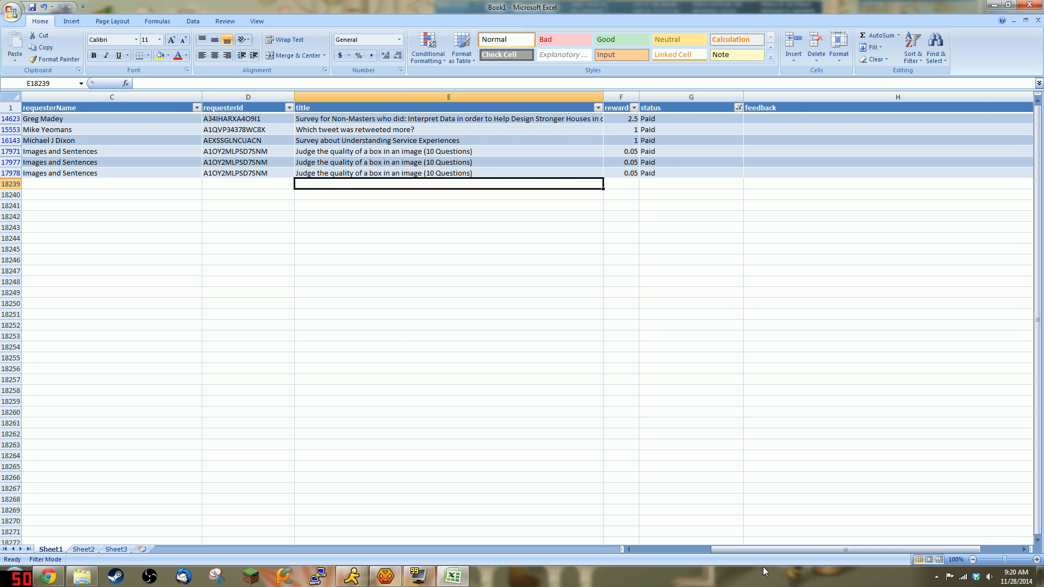
pyautogui.moveTo(749, 549); pyautogui.dragTo(672, 549)
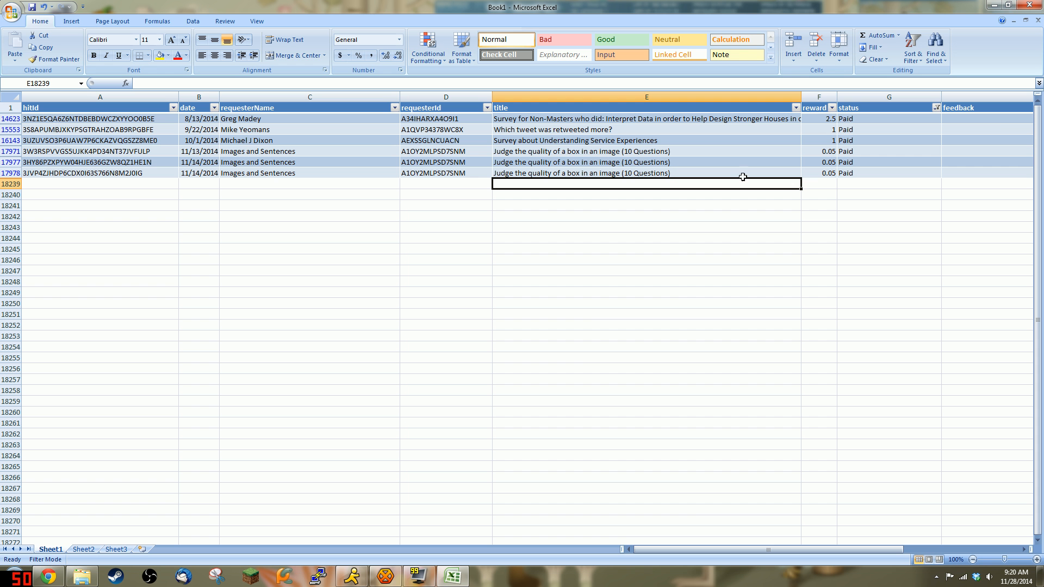
# Step: Clear the status filter by selecting all values so every row shows
pyautogui.click(936, 108)
pyautogui.click(849, 194)
pyautogui.click(850, 194)
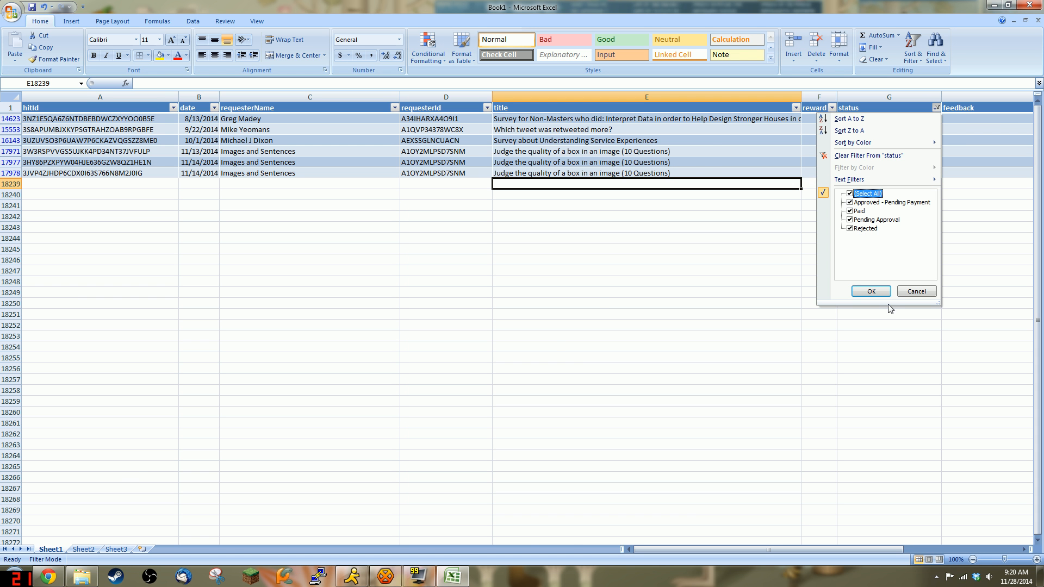
pyautogui.click(865, 291)
# Step: Inspect the reward, status and title filter value lists, then scroll through the table
pyautogui.click(825, 108)
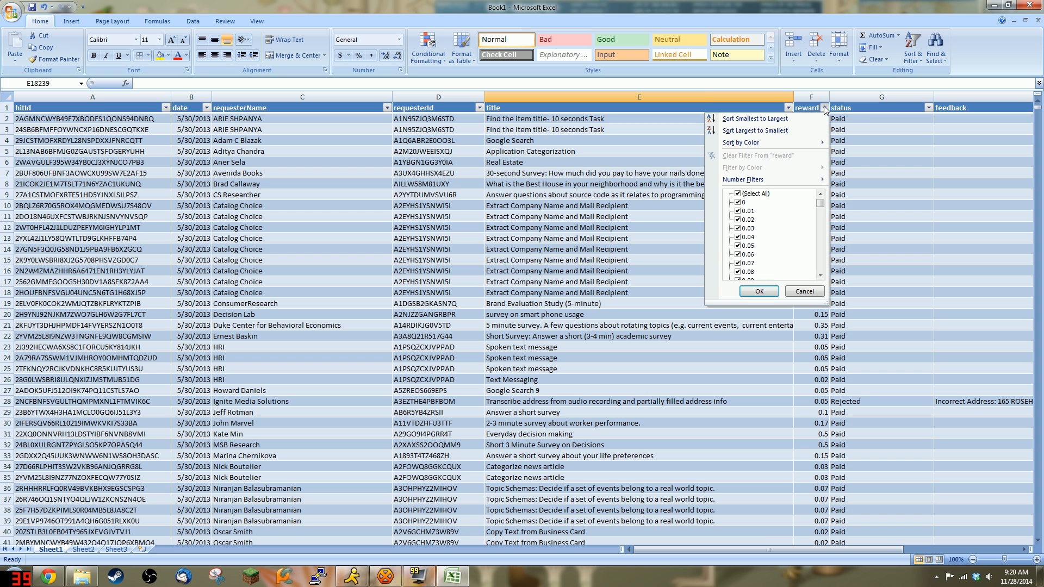
pyautogui.moveTo(820, 208)
pyautogui.mouseDown()
pyautogui.moveTo(823, 282)
pyautogui.moveTo(823, 196)
pyautogui.mouseUp()
pyautogui.click(928, 107)
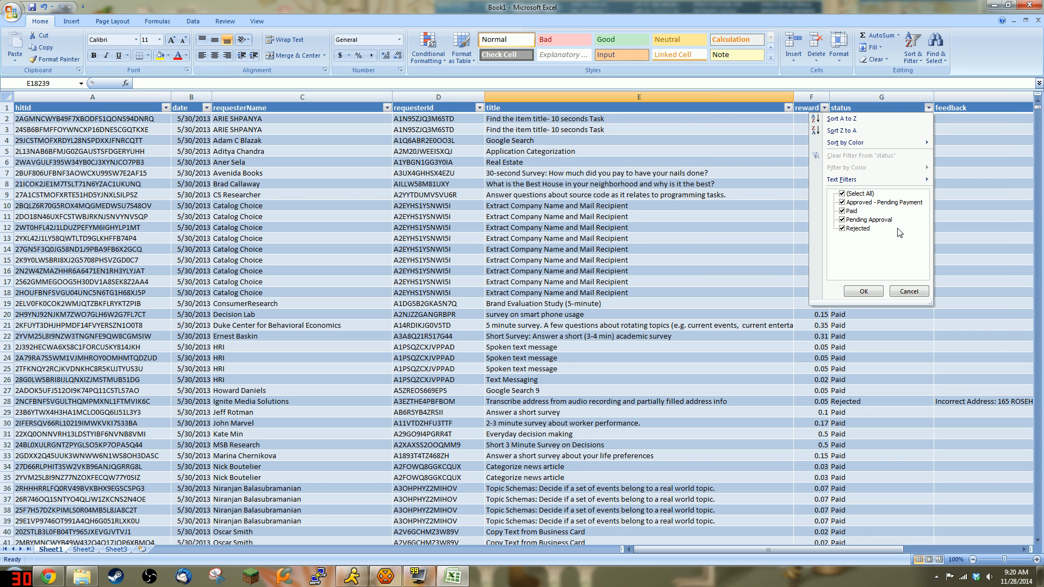
pyautogui.click(788, 108)
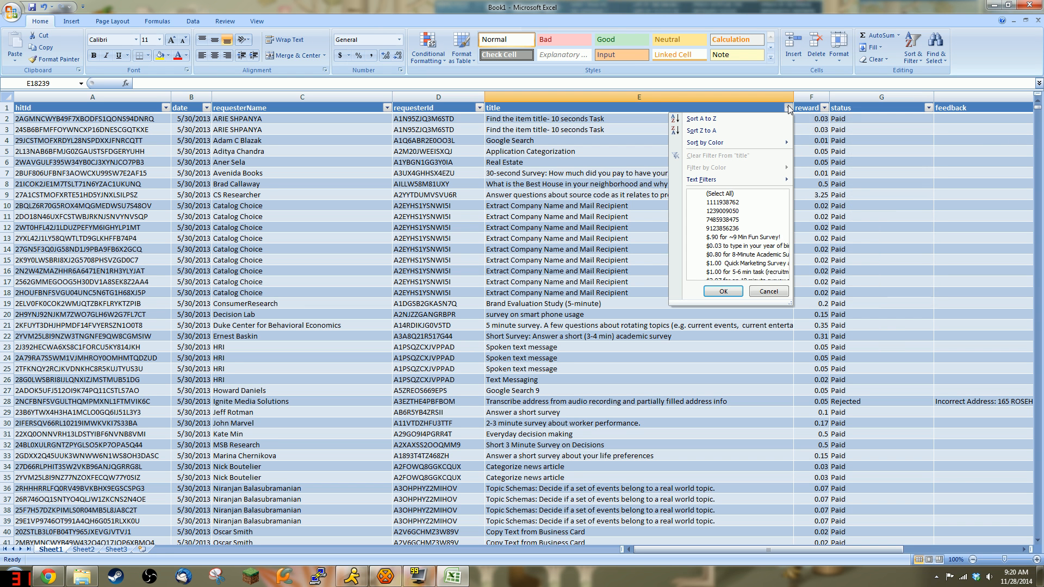
pyautogui.moveTo(785, 205)
pyautogui.mouseDown()
pyautogui.moveTo(789, 264)
pyautogui.moveTo(784, 200)
pyautogui.mouseUp()
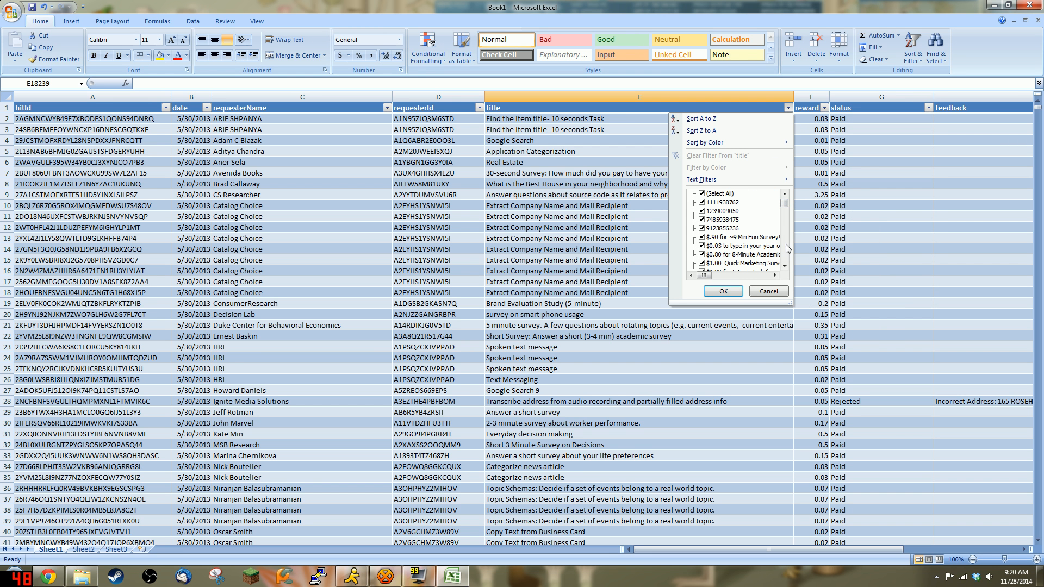
pyautogui.click(772, 293)
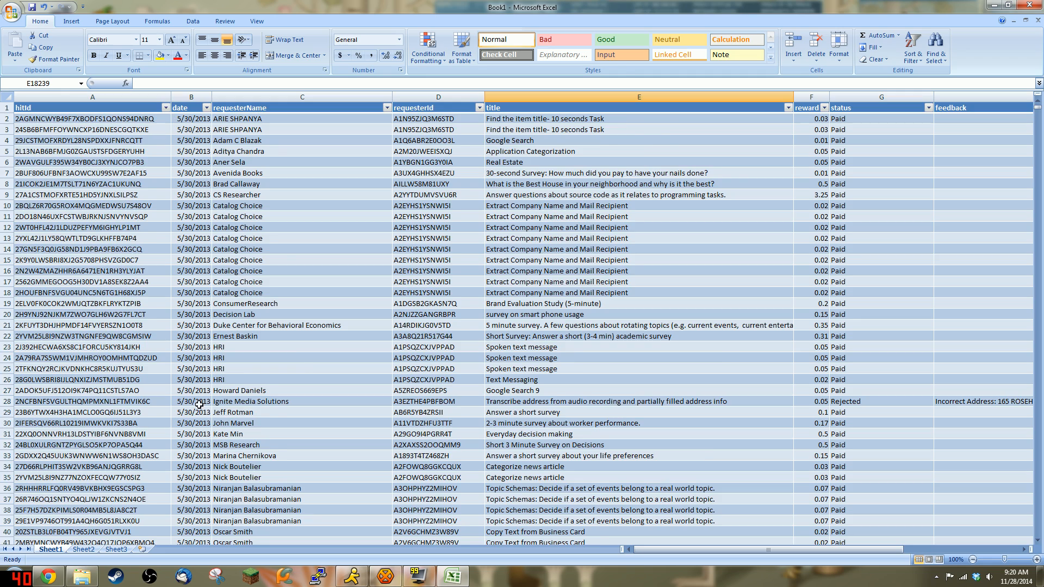
pyautogui.scroll(-20, 185, 408)
pyautogui.scroll(-20, 182, 410)
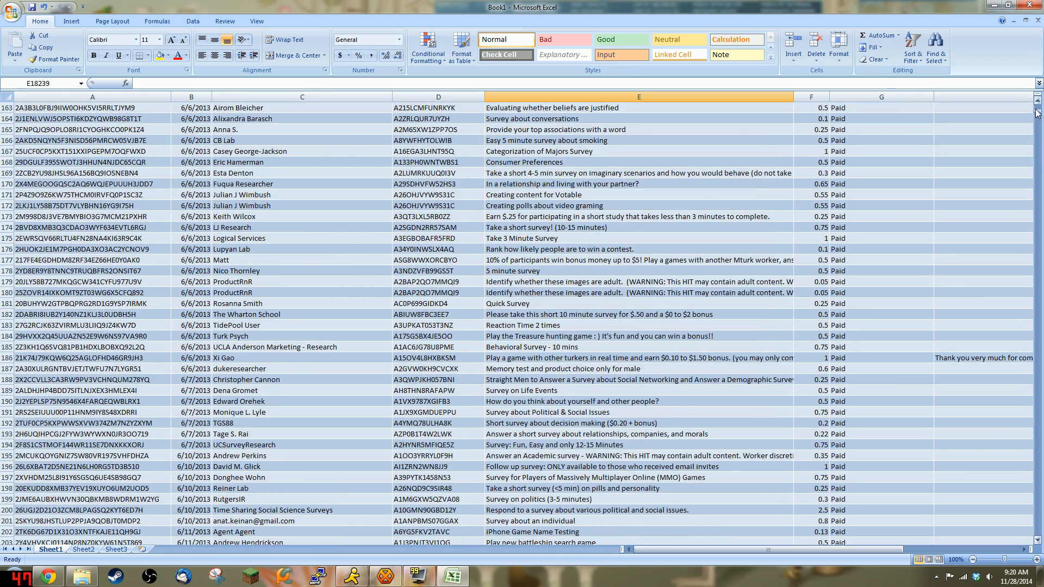
pyautogui.moveTo(1038, 112); pyautogui.dragTo(1037, 223)
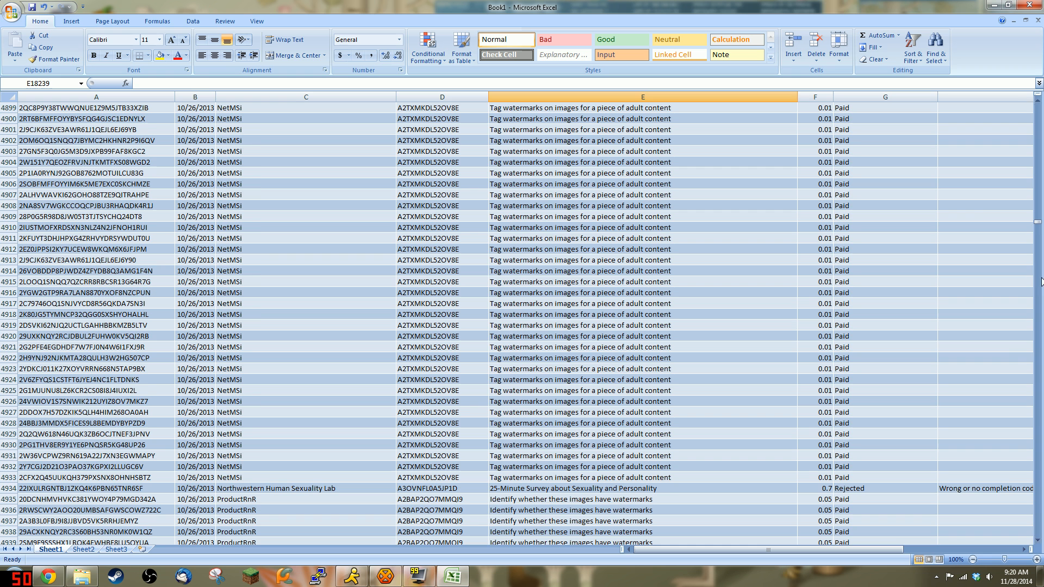
pyautogui.moveTo(1039, 225); pyautogui.dragTo(1038, 101)
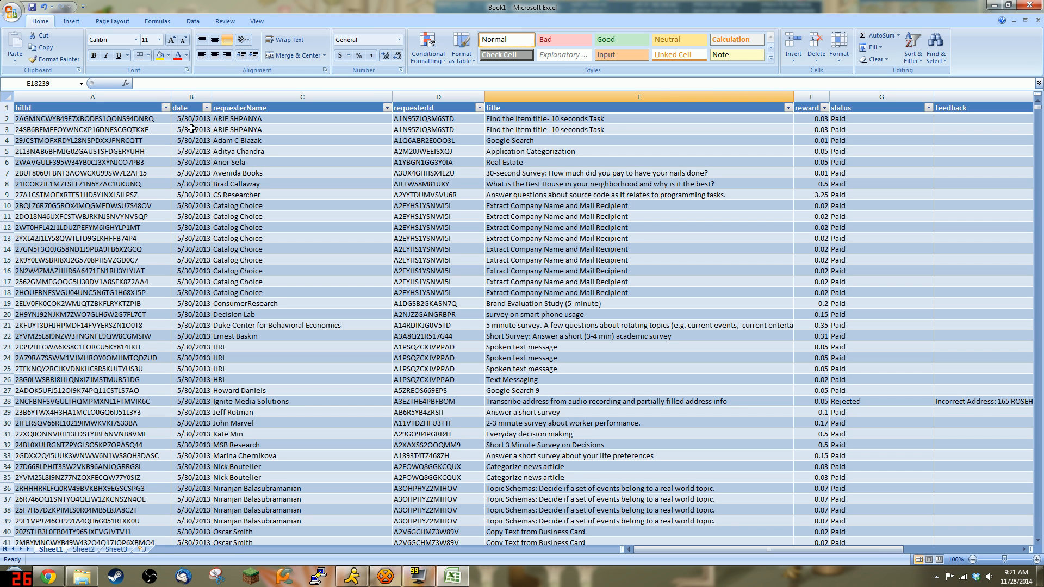
# Step: Open Format Cells for the date column and browse the Date formats
pyautogui.click(189, 90)
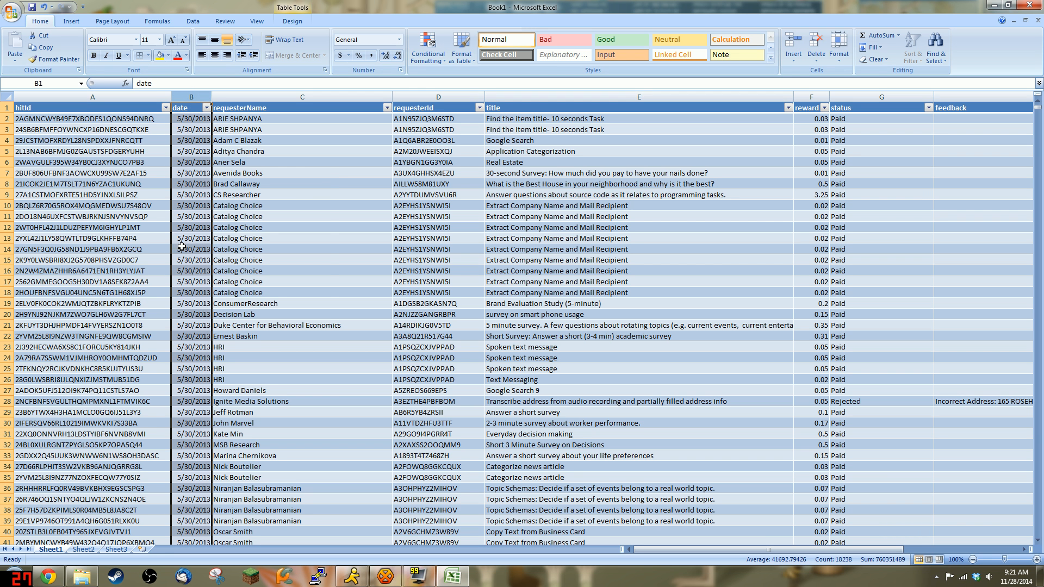
pyautogui.rightClick(193, 197)
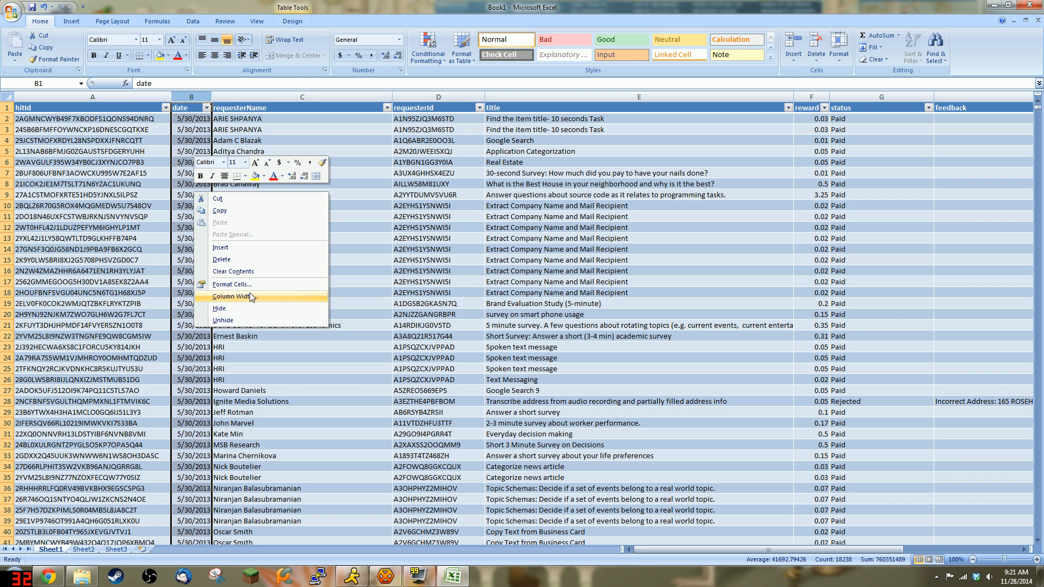
pyautogui.click(249, 284)
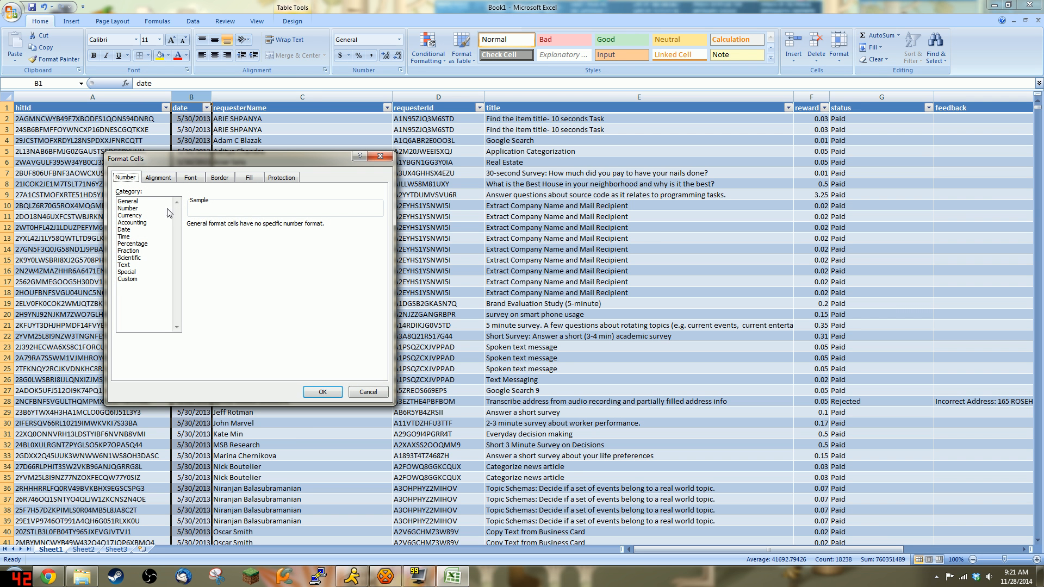
pyautogui.click(124, 230)
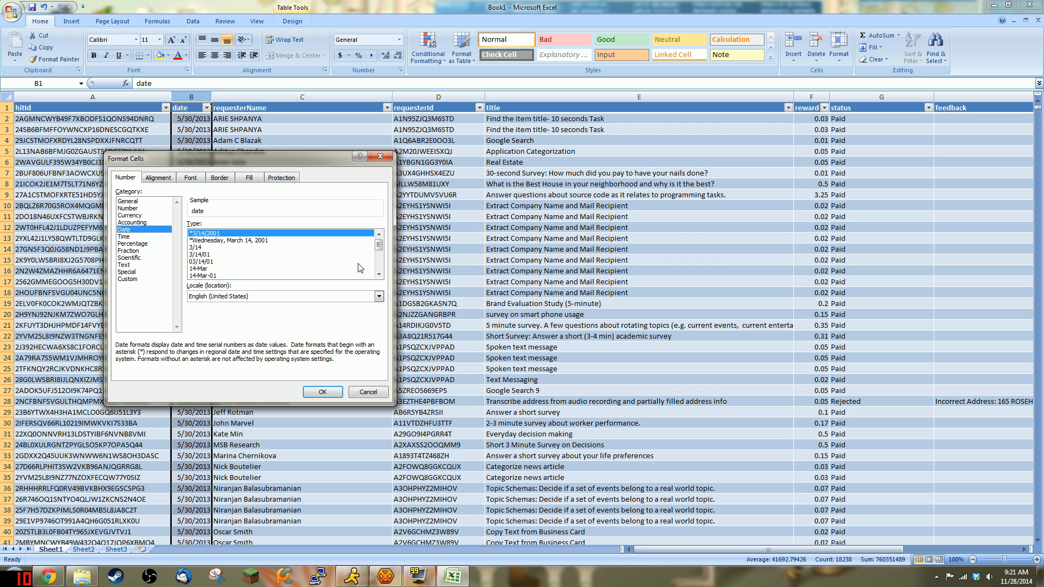
pyautogui.click(379, 275)
pyautogui.click(379, 276)
pyautogui.click(379, 275)
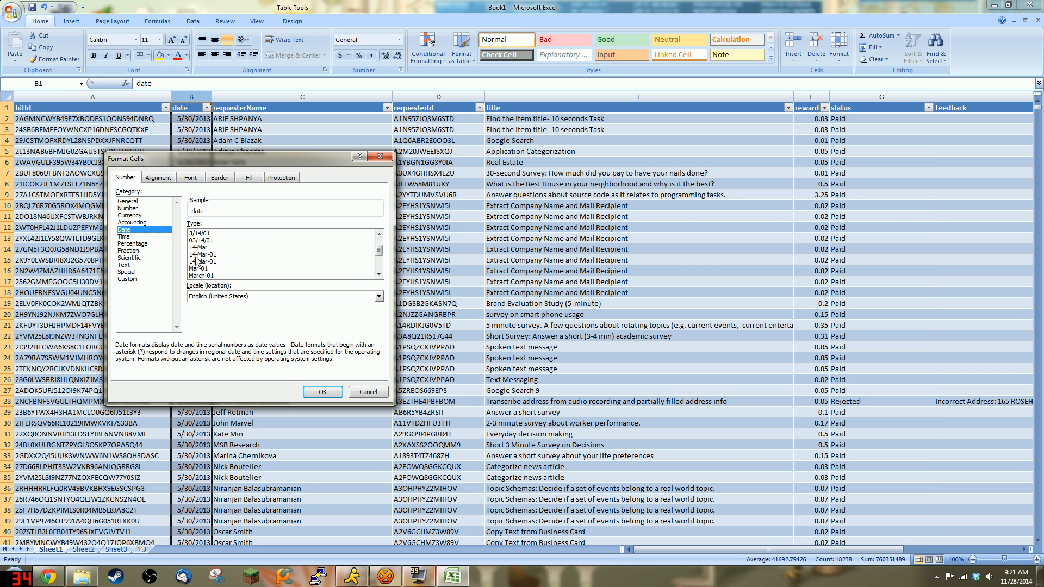
pyautogui.click(379, 275)
pyautogui.click(379, 275)
pyautogui.click(379, 275)
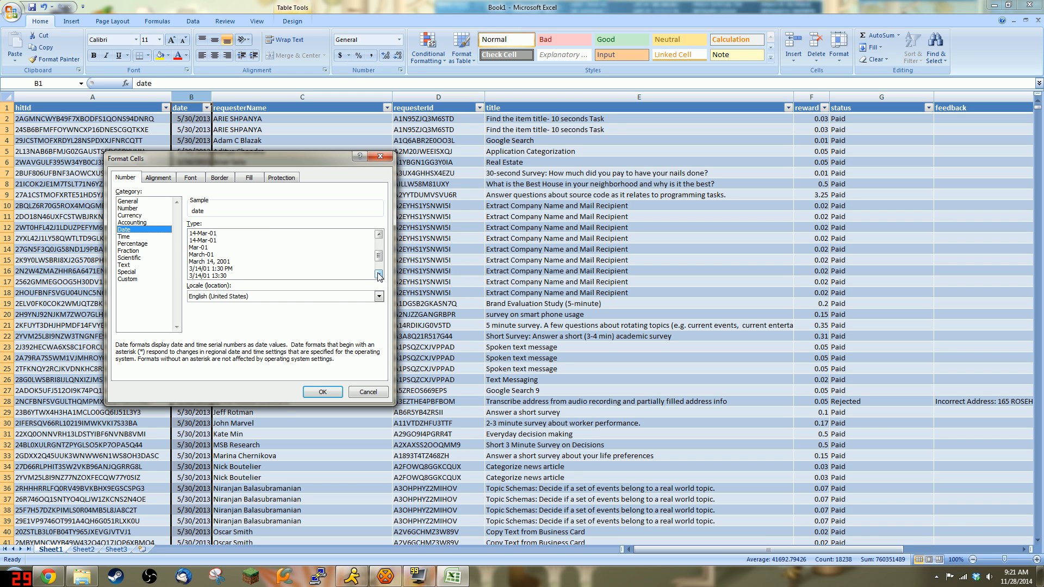
pyautogui.click(379, 275)
pyautogui.click(378, 274)
pyautogui.click(377, 274)
pyautogui.click(378, 274)
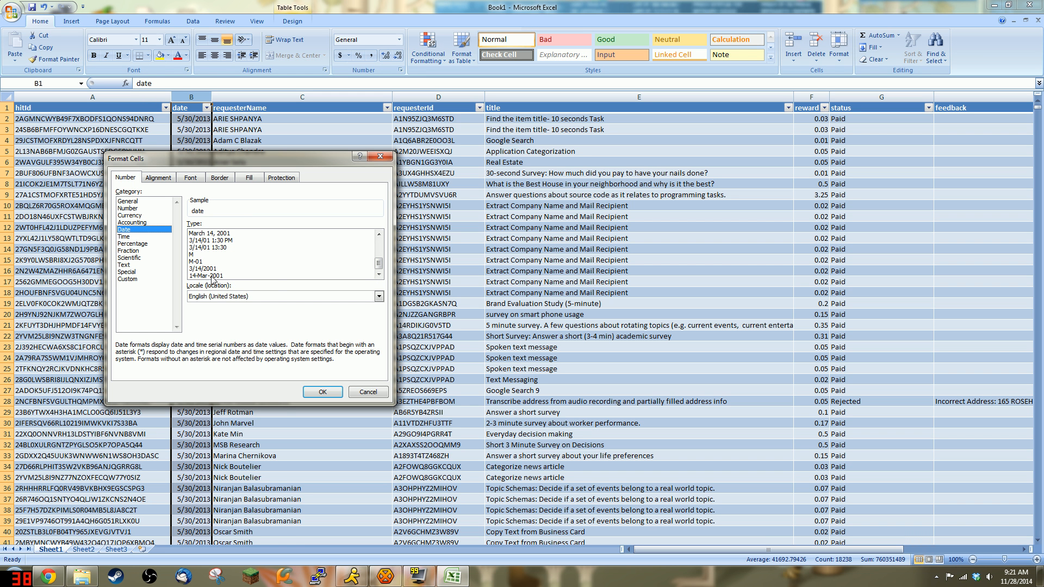
# Step: Replace the m/d/yyyy custom code with yyyy-mm-dd and apply it
pyautogui.click(129, 279)
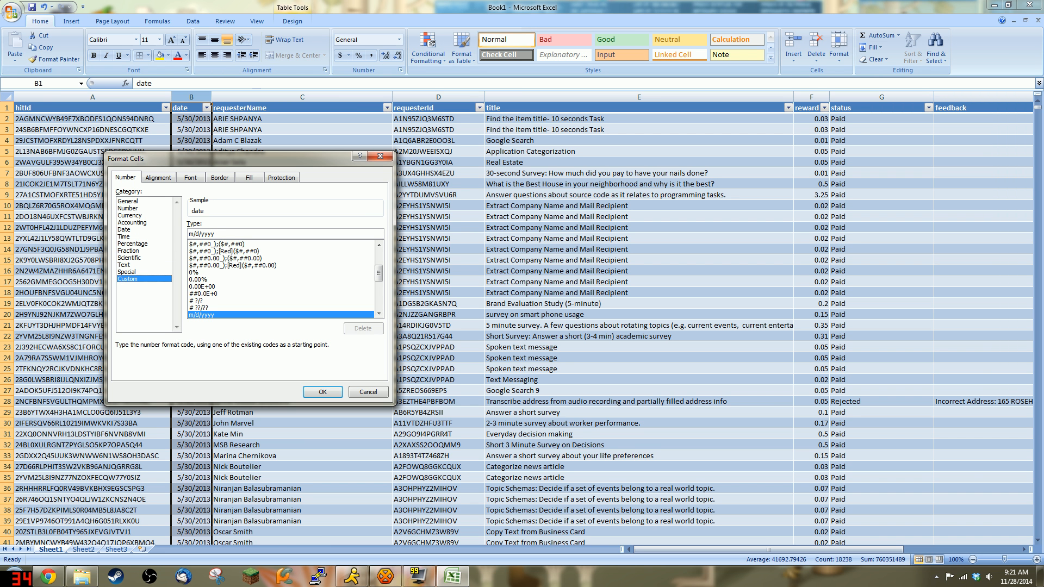
pyautogui.moveTo(216, 233); pyautogui.dragTo(200, 233)
pyautogui.write('yyyy-')
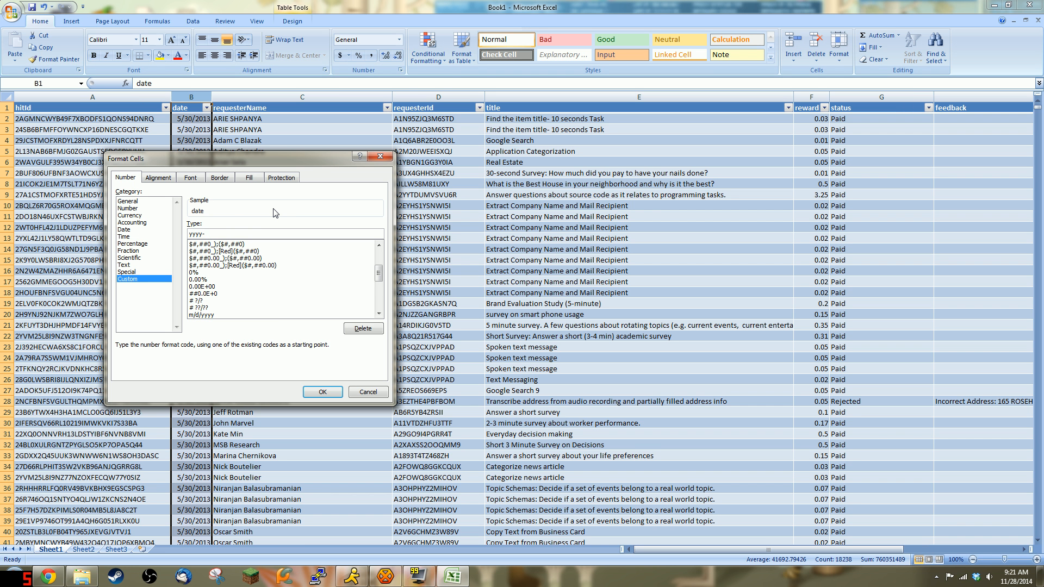
pyautogui.write('mm-dd')
pyautogui.click(323, 393)
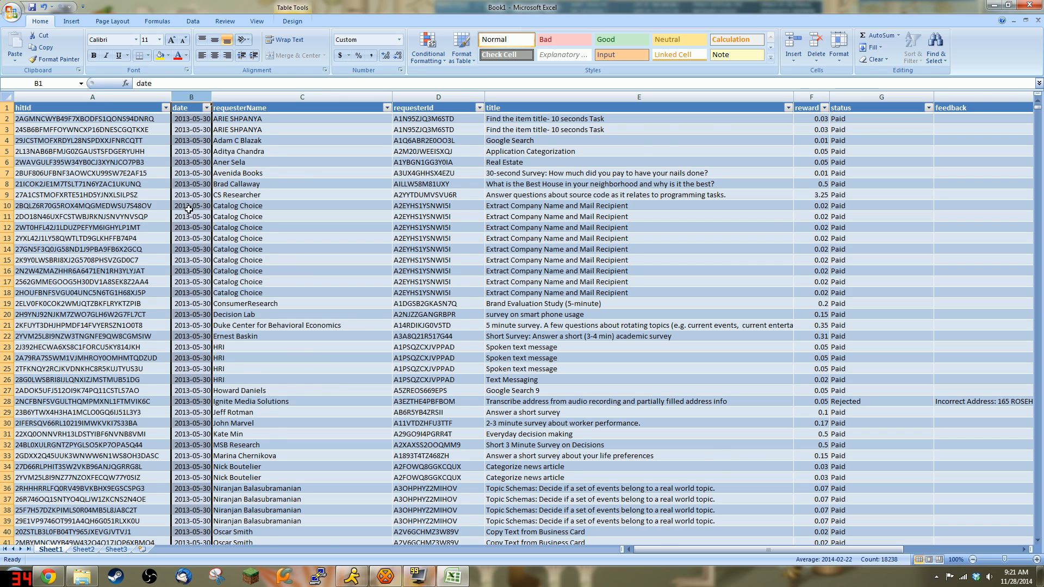
pyautogui.scroll(-5, 274, 240)
pyautogui.scroll(-6, 908, 363)
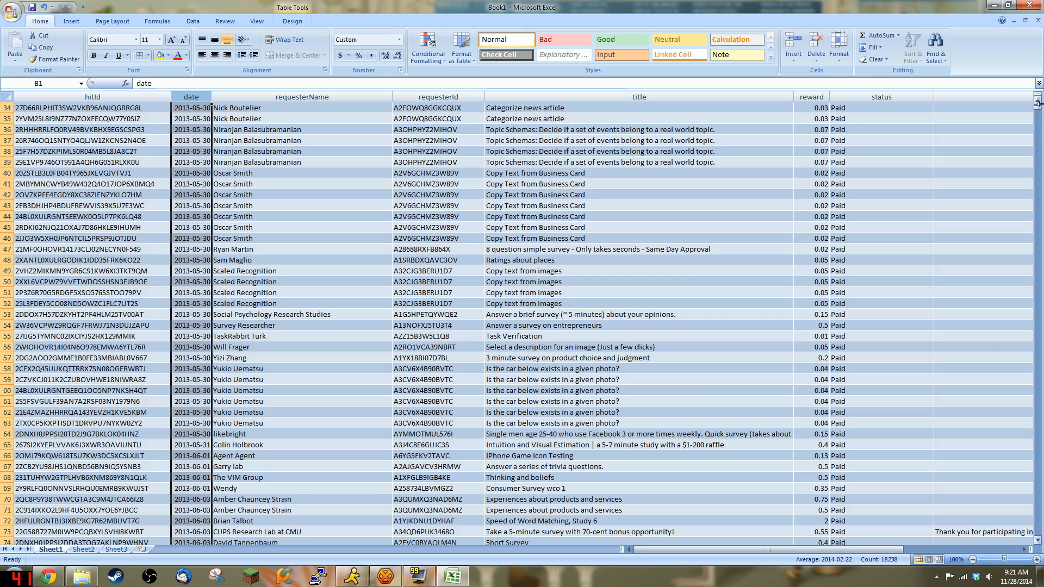
pyautogui.moveTo(1038, 112); pyautogui.dragTo(1040, 577)
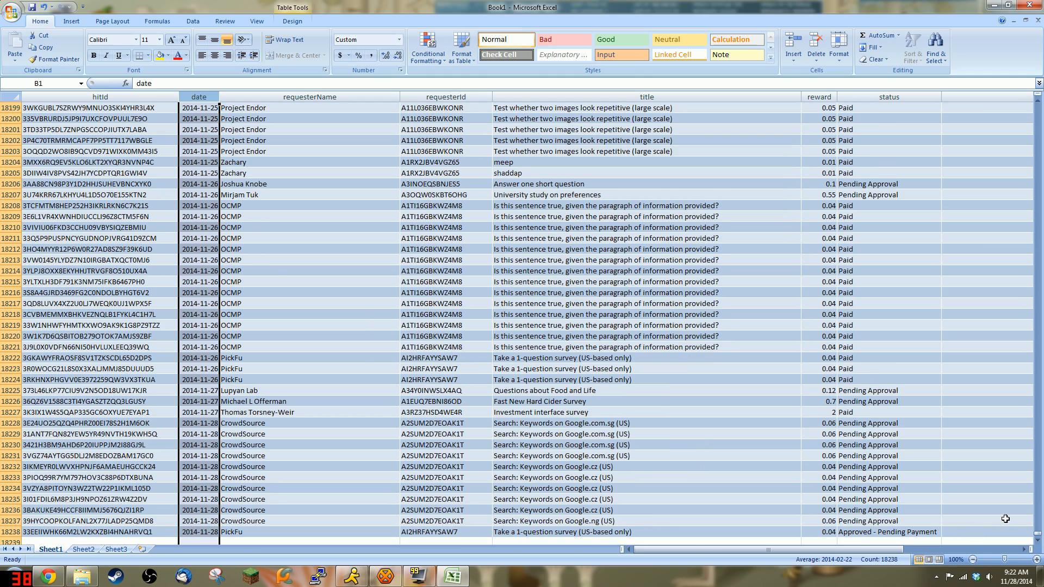
pyautogui.moveTo(1038, 536); pyautogui.dragTo(1037, 103)
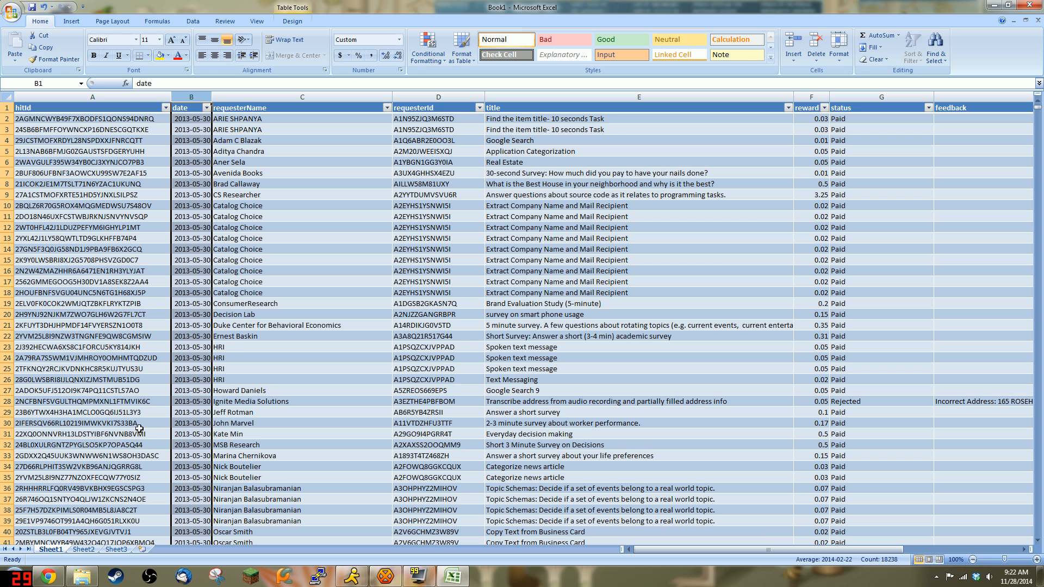
# Step: Open Control Panel, view items as Small icons, and go to Region and Language
pyautogui.click(14, 584)
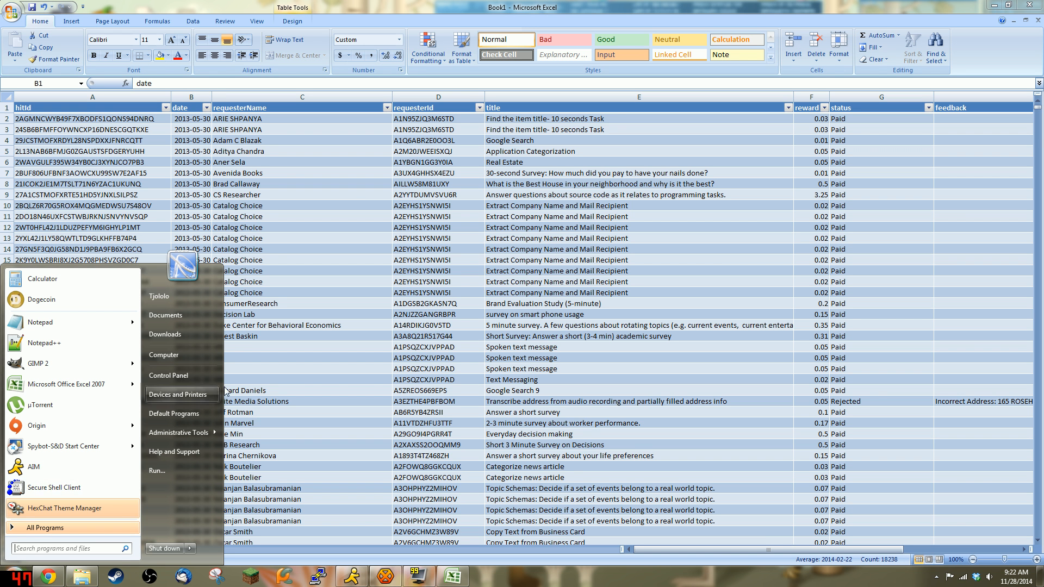
pyautogui.click(166, 376)
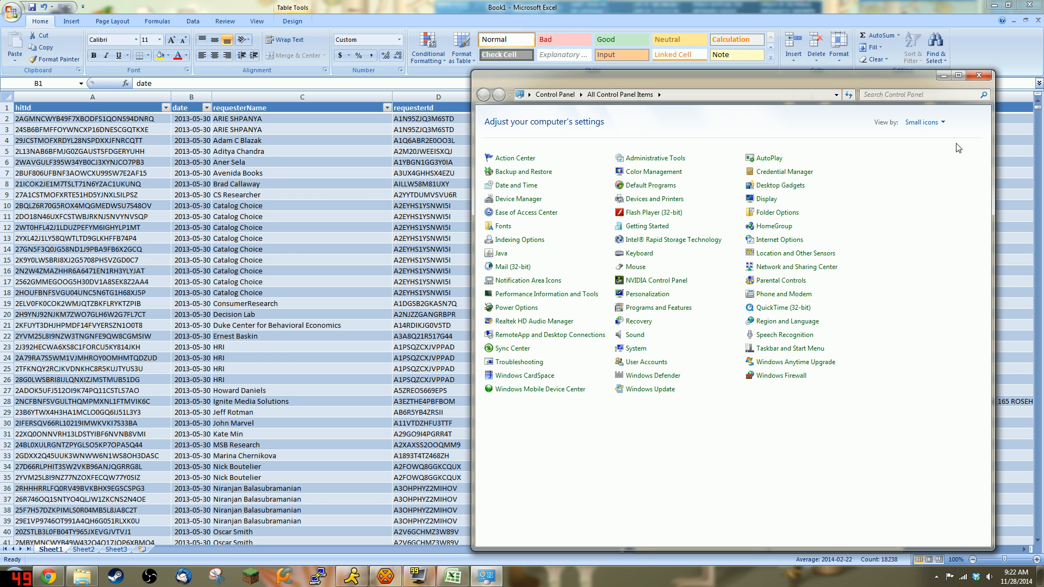
pyautogui.click(937, 124)
pyautogui.click(924, 137)
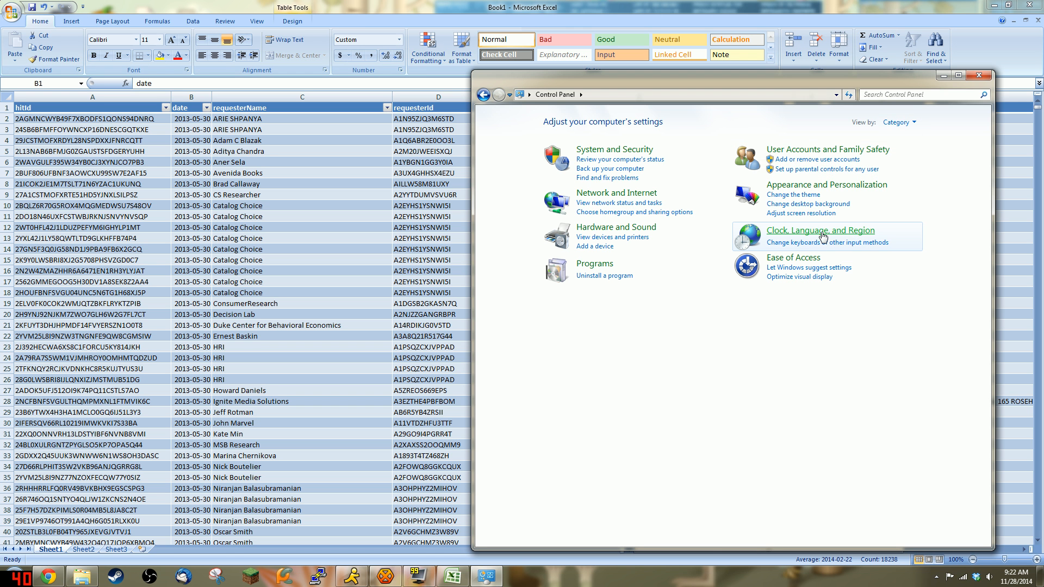
pyautogui.click(897, 122)
pyautogui.click(903, 150)
pyautogui.click(921, 122)
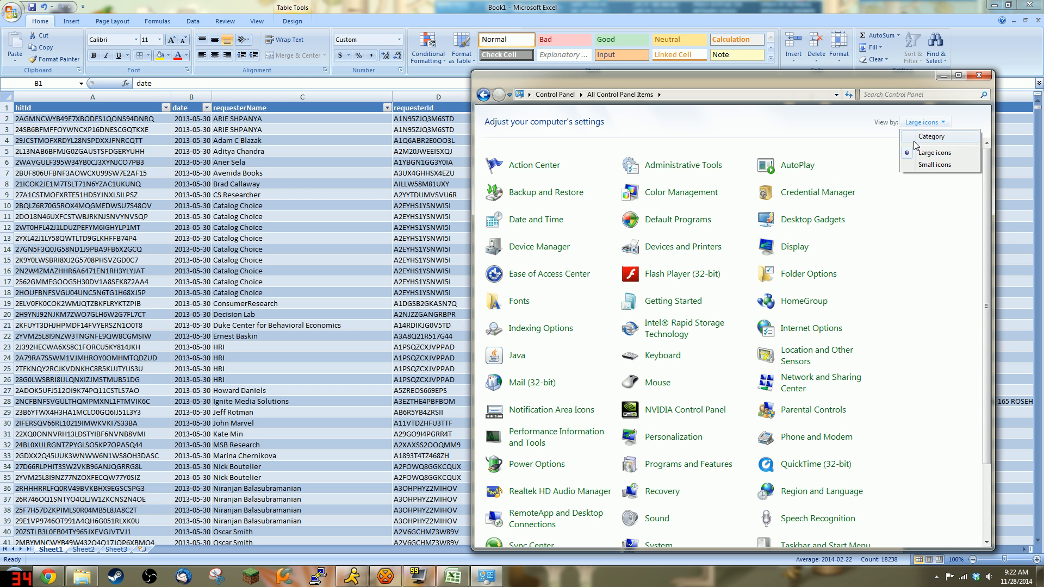
pyautogui.click(918, 166)
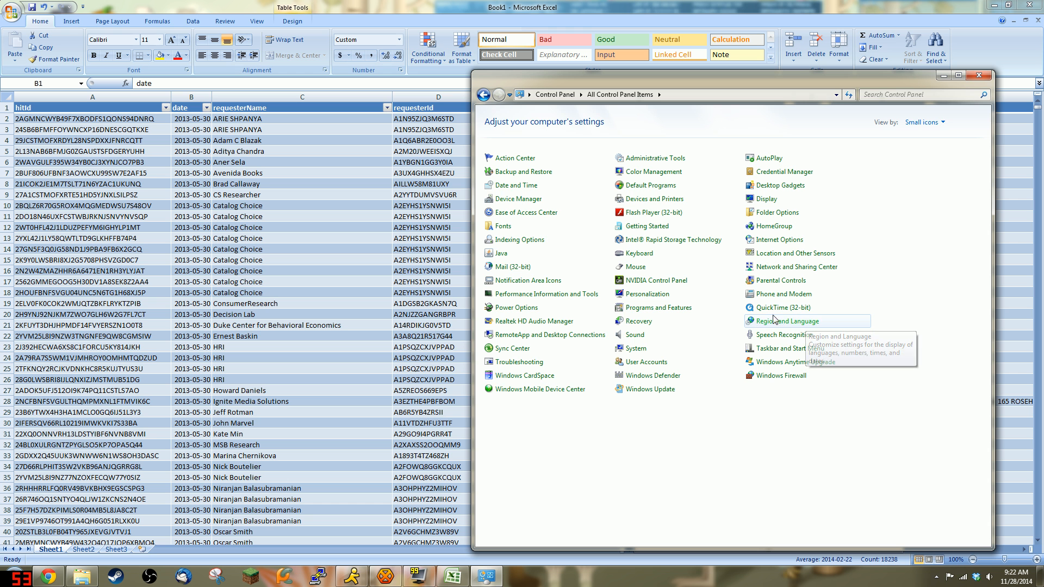
pyautogui.moveTo(473, 233)
pyautogui.mouseDown()
pyautogui.moveTo(117, 240)
pyautogui.moveTo(471, 253)
pyautogui.mouseUp()
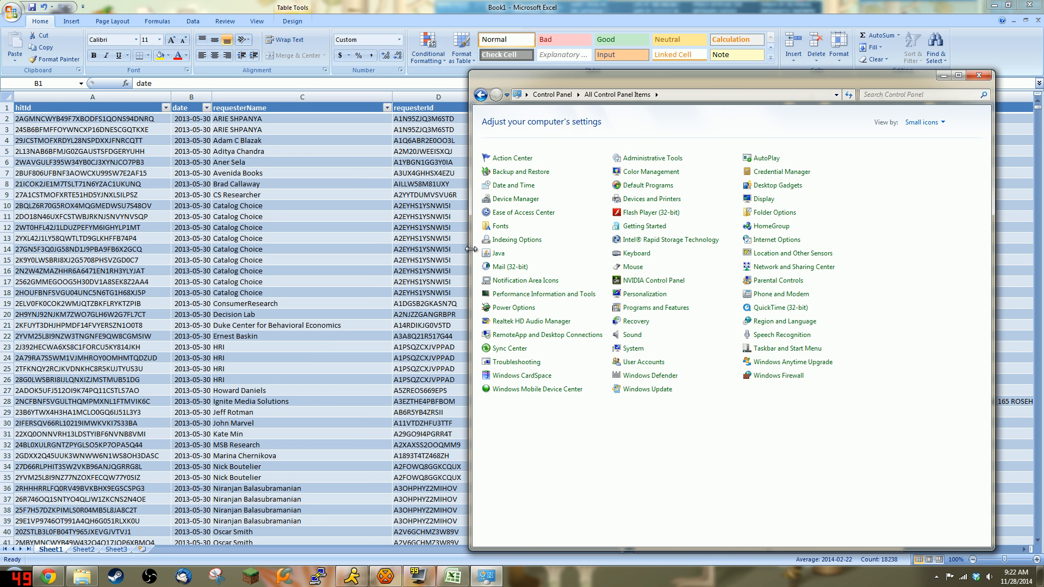
pyautogui.click(800, 324)
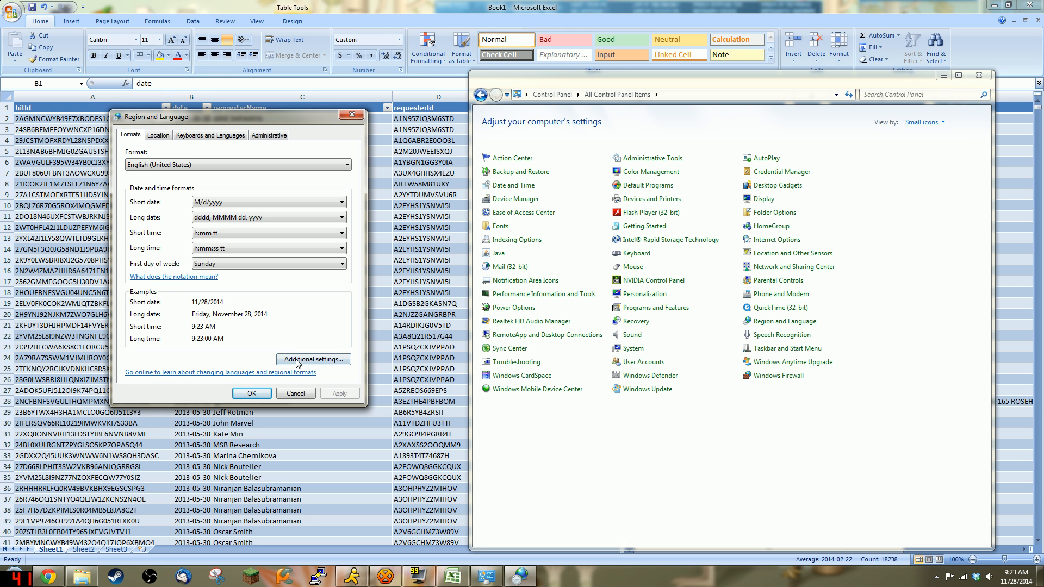
# Step: In Additional settings, keep digit grouping 123,456,789 and set the list separator to a comma
pyautogui.click(347, 359)
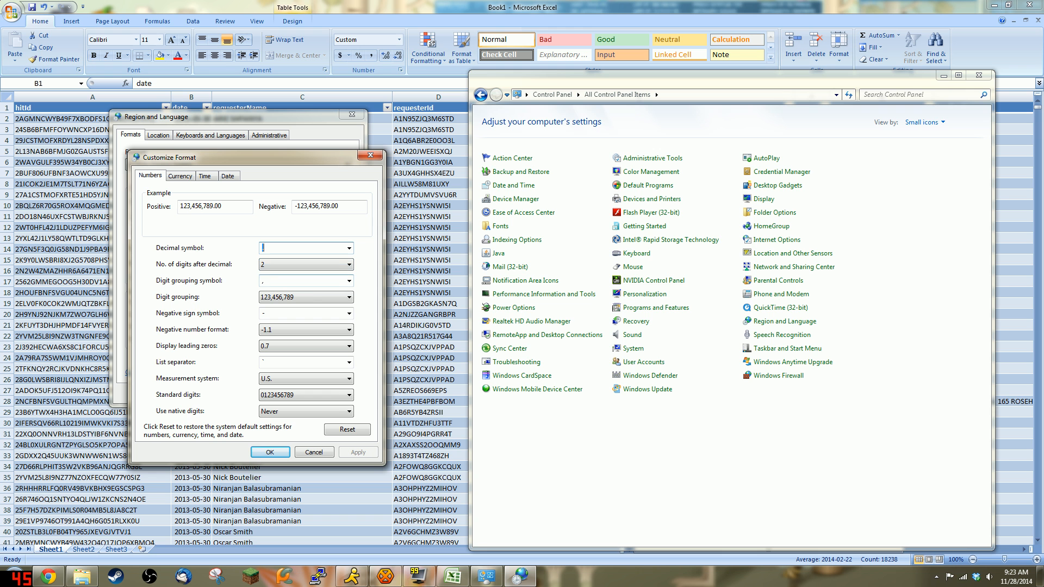
pyautogui.click(290, 298)
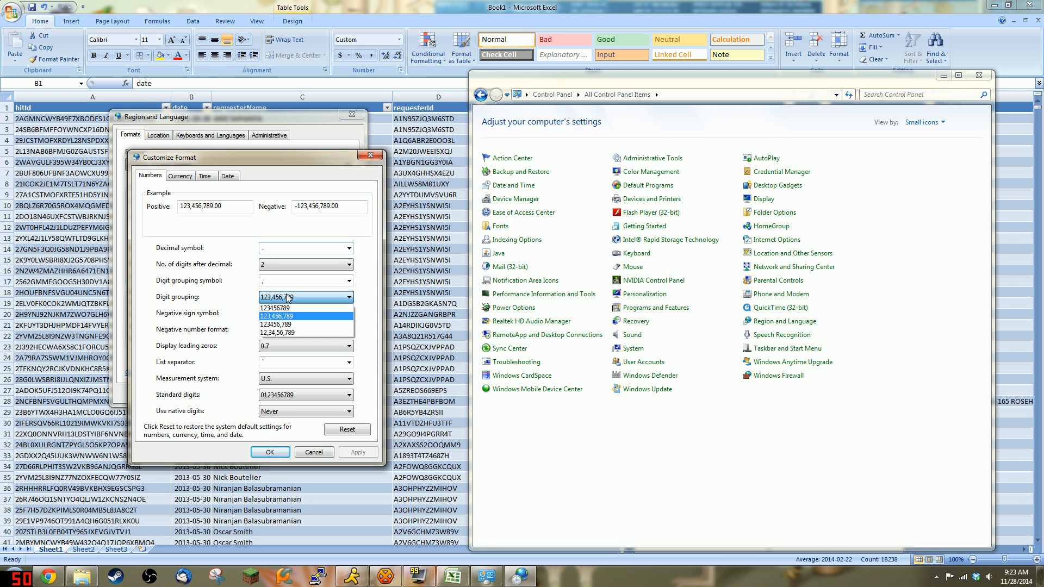
pyautogui.click(344, 297)
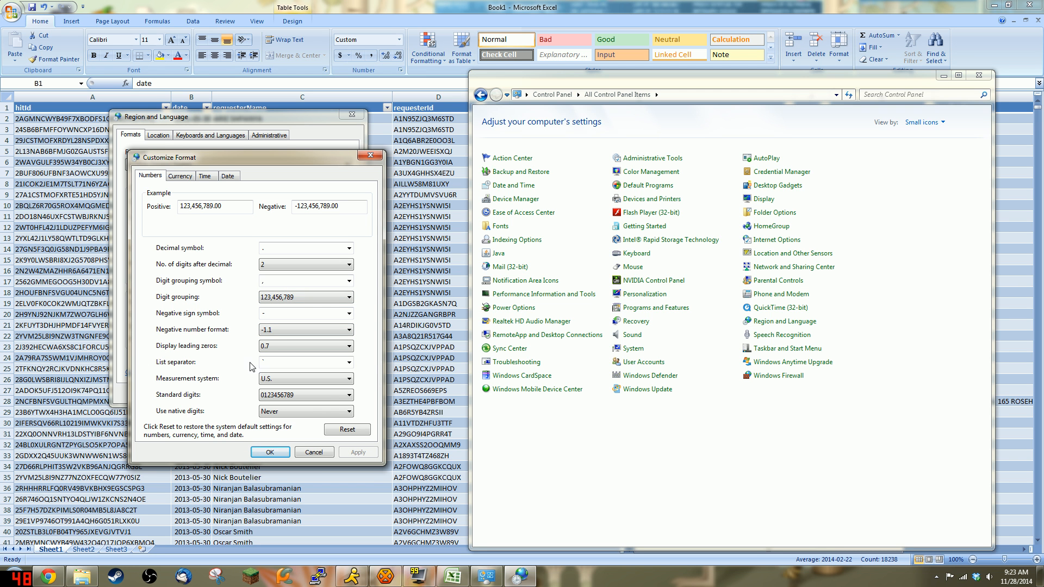
pyautogui.write(',')
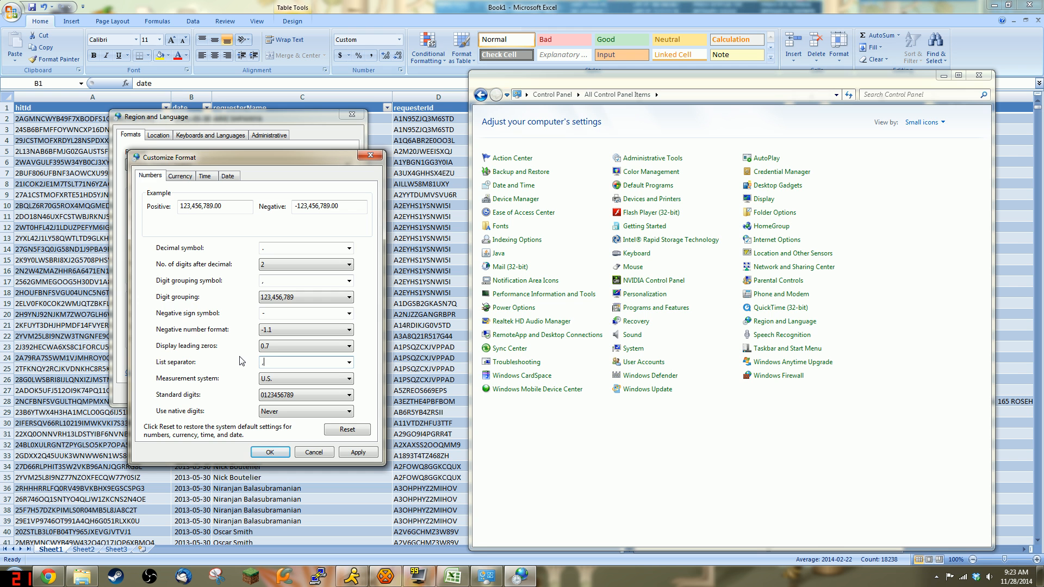
pyautogui.click(445, 5)
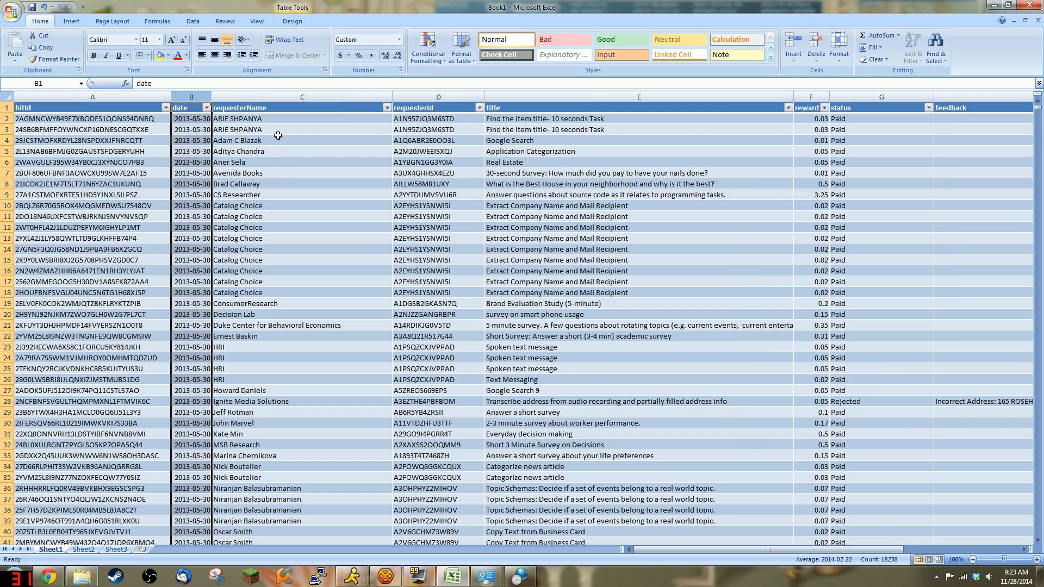
# Step: Select B3 and search the sheet, dismissing the nothing-found message
pyautogui.click(205, 129)
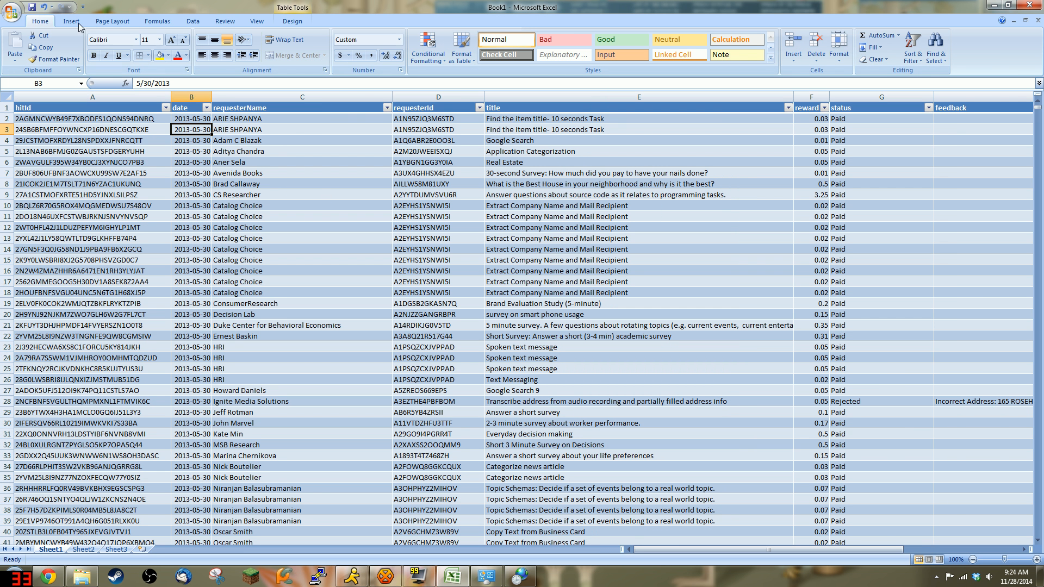
pyautogui.hotkey('ctrl', 'f')
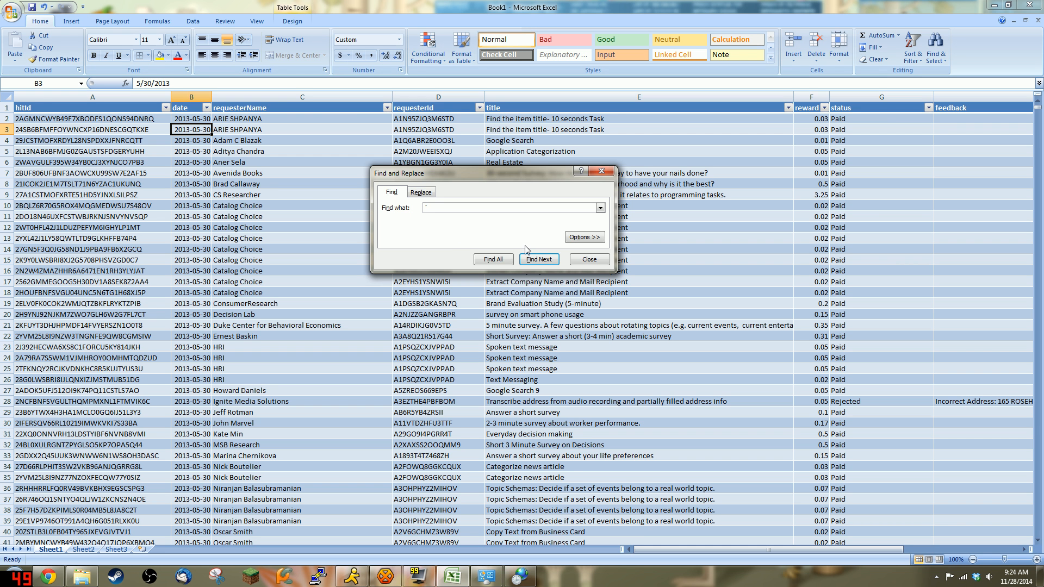
pyautogui.click(500, 261)
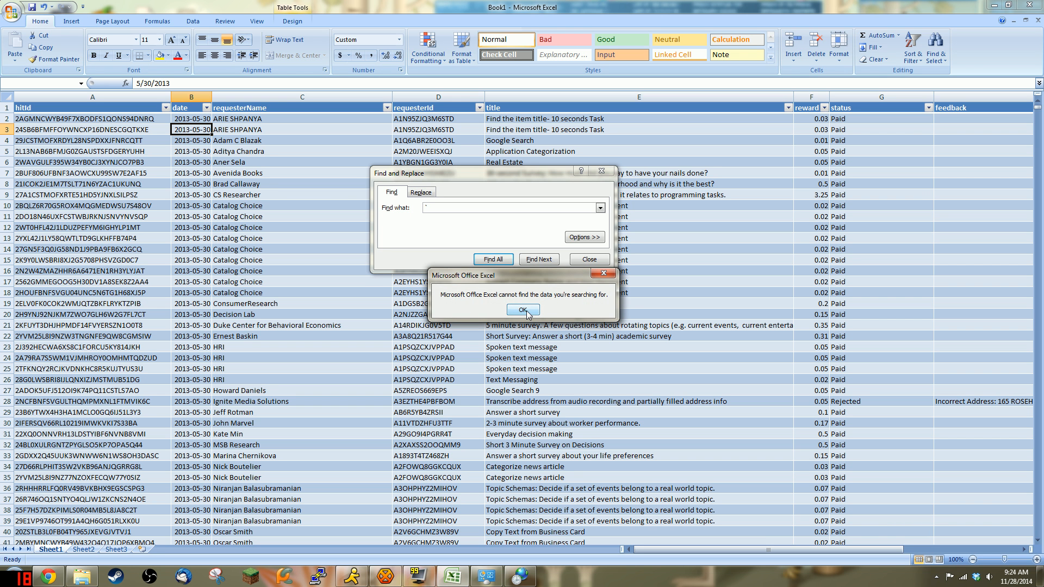
pyautogui.click(523, 310)
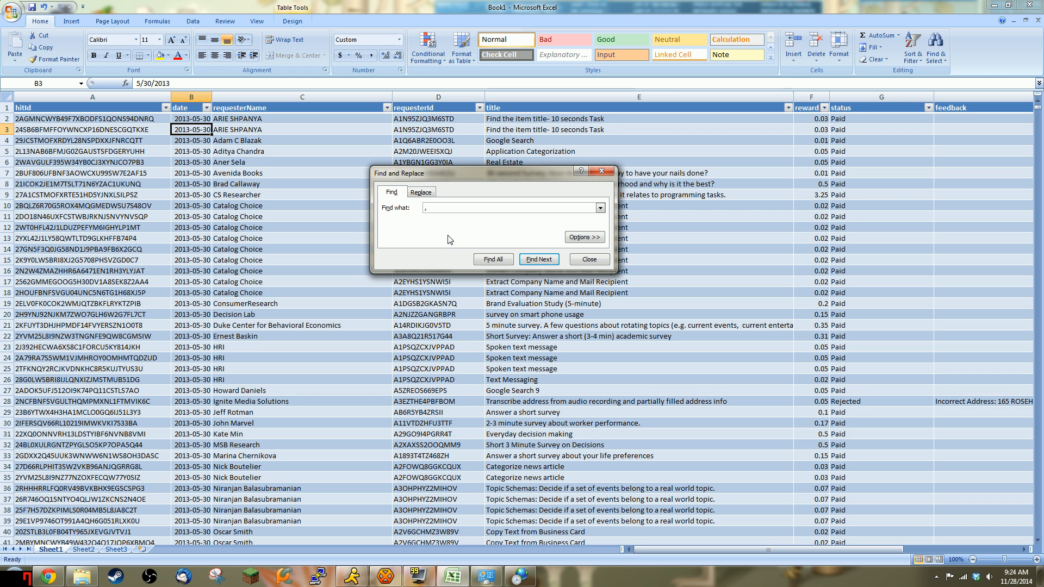
# Step: Find all 580 cells containing a comma, then close the Find and Replace dialog
pyautogui.click(510, 259)
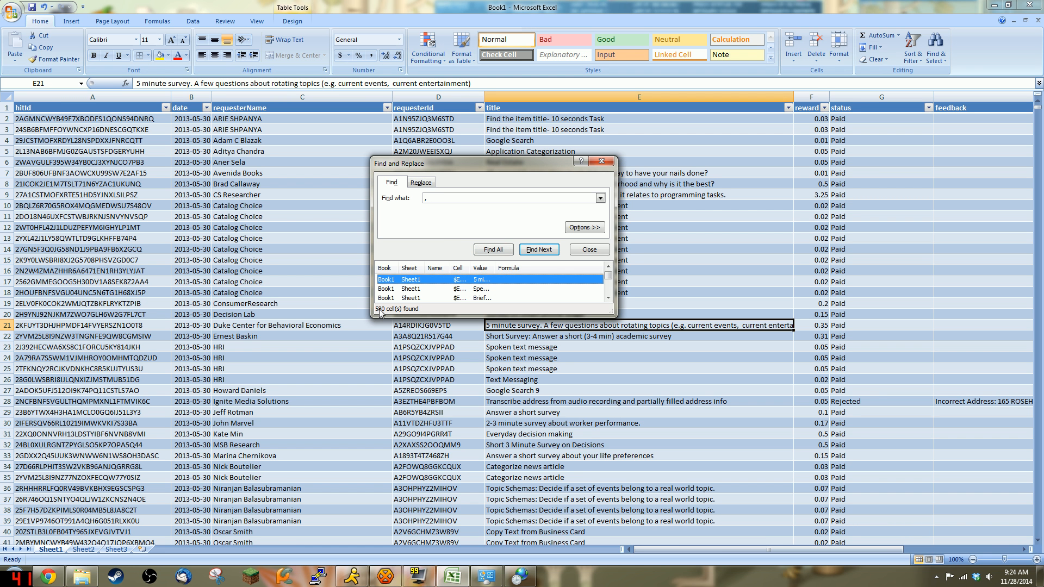
pyautogui.scroll(-5, 711, 161)
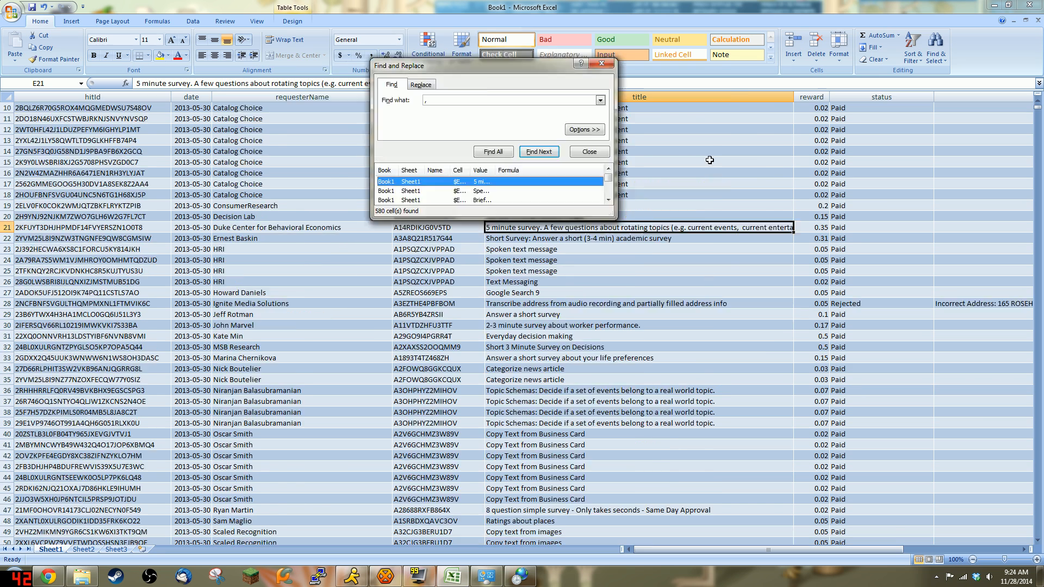
pyautogui.scroll(4, 594, 207)
pyautogui.scroll(1, 594, 207)
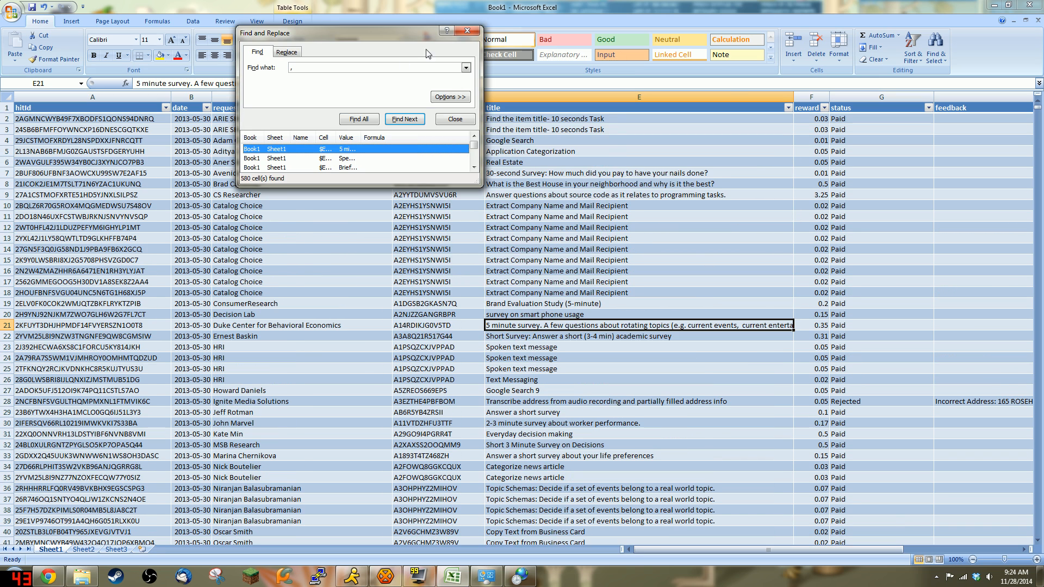
pyautogui.moveTo(396, 36); pyautogui.dragTo(523, 107)
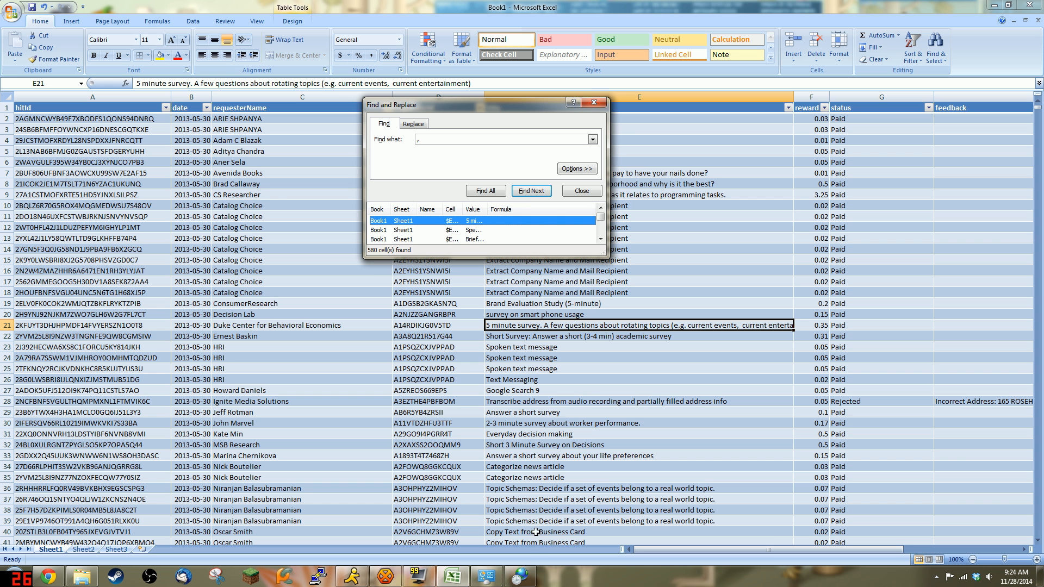
pyautogui.click(598, 105)
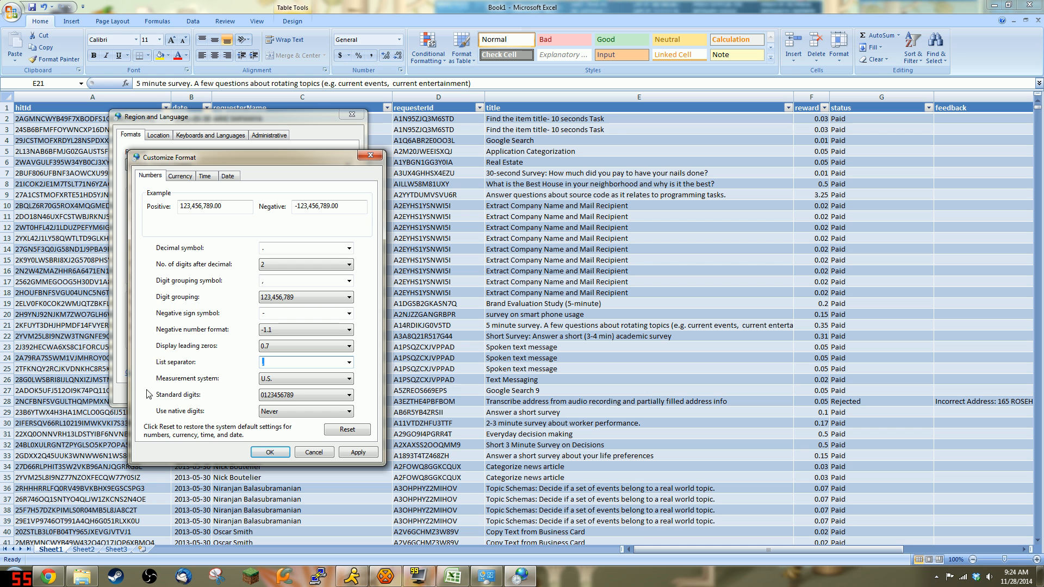
# Step: Replace the comma list separator with `1, then apply and close the regional settings
pyautogui.write('`1')
pyautogui.click(270, 452)
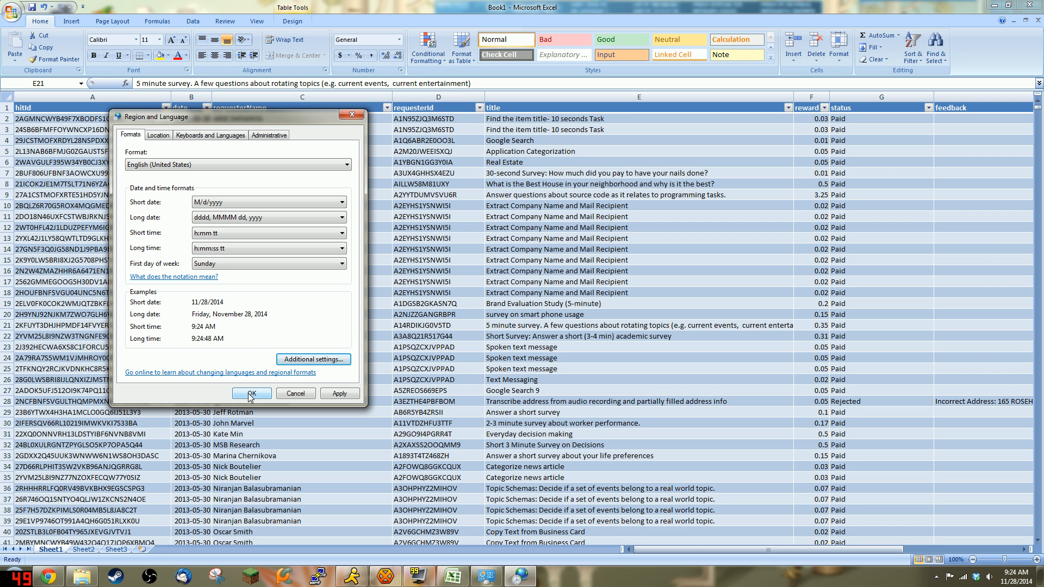
pyautogui.click(337, 395)
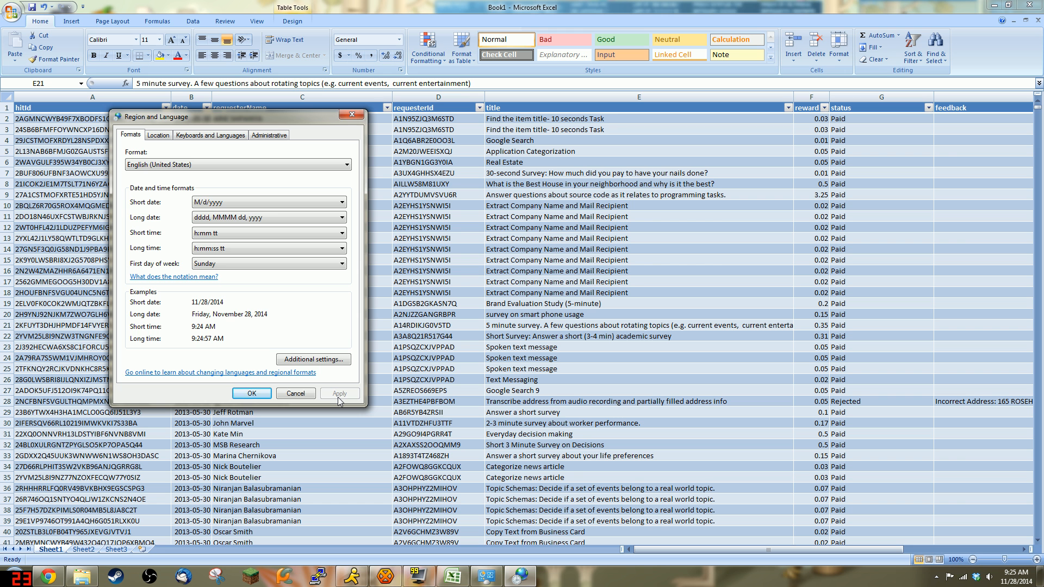
pyautogui.click(252, 394)
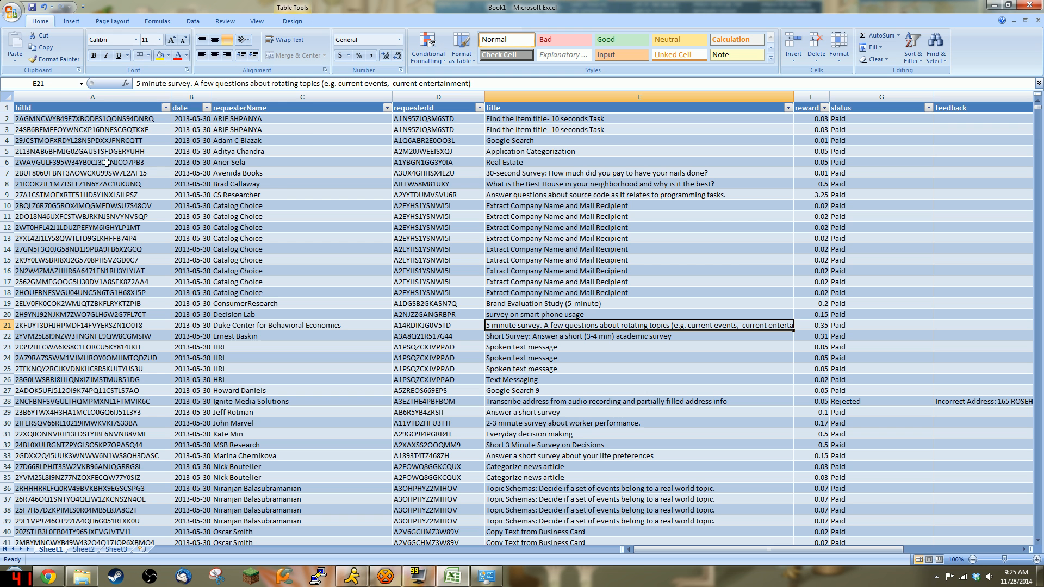
pyautogui.click(11, 11)
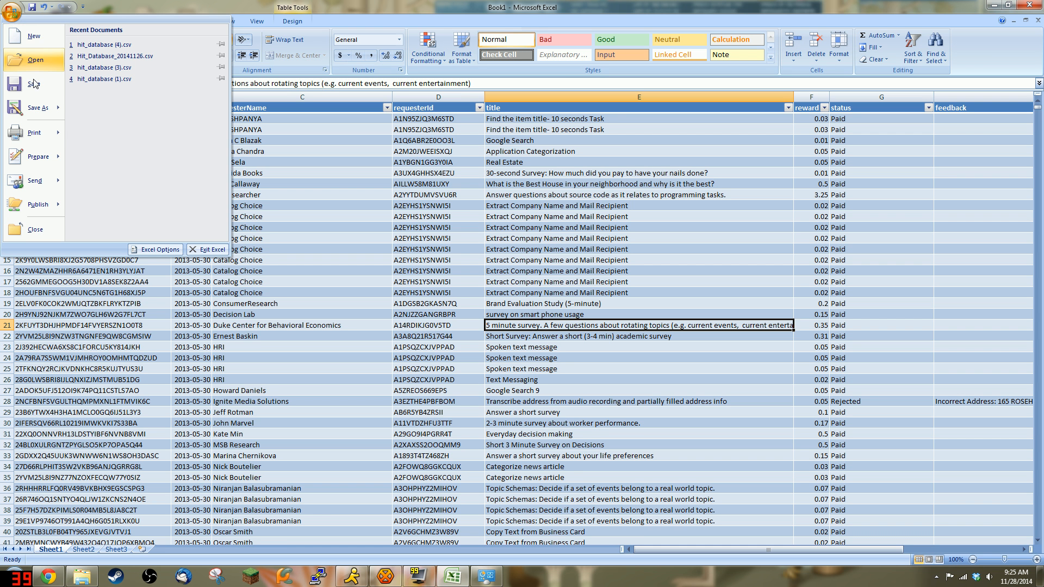
# Step: Begin saving to the Desktop as CSV (Comma delimited) and select the current Book1 file name
pyautogui.click(36, 109)
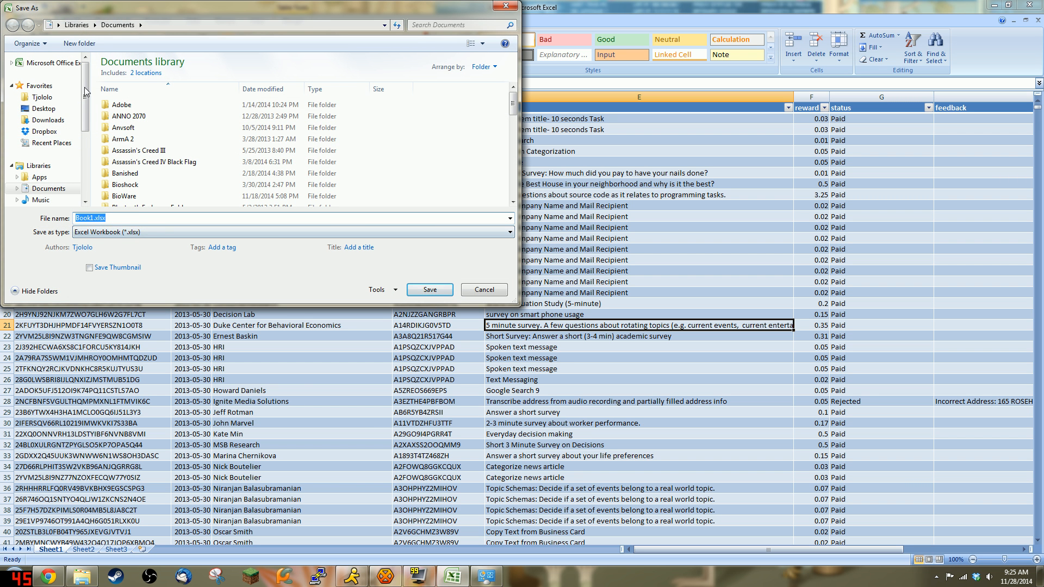
pyautogui.click(41, 108)
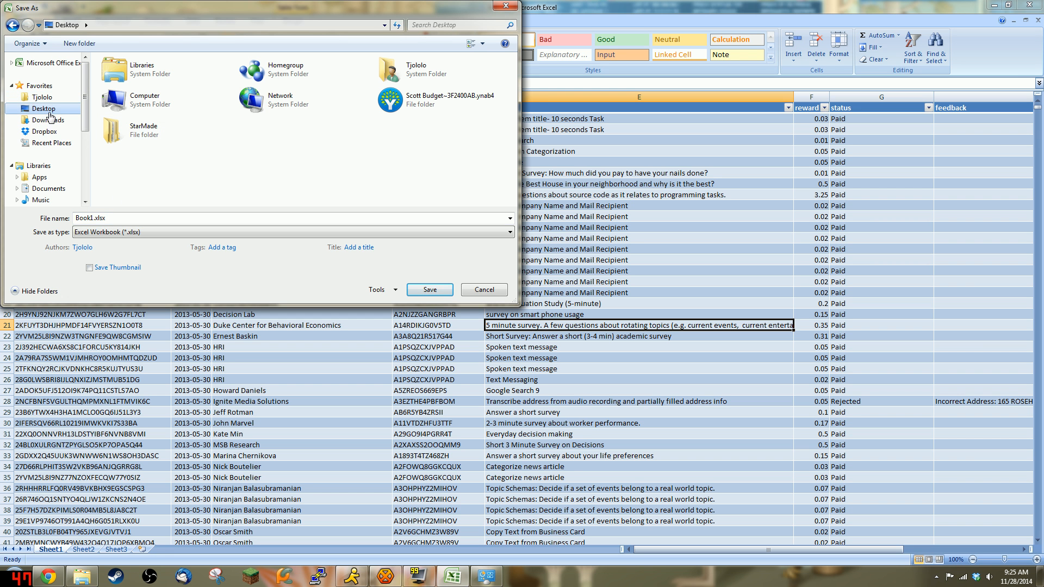
pyautogui.click(133, 232)
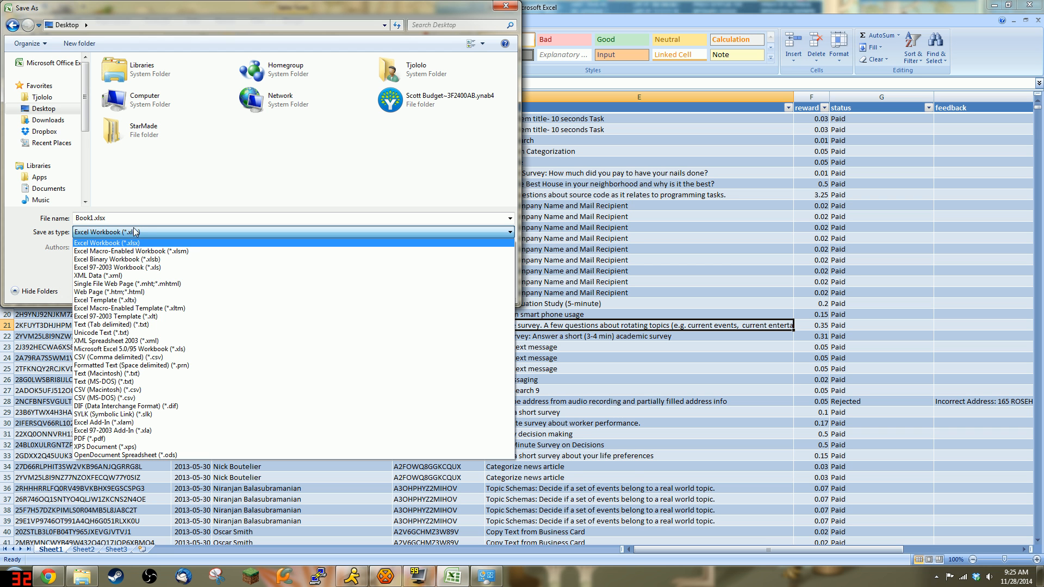
pyautogui.press('c')
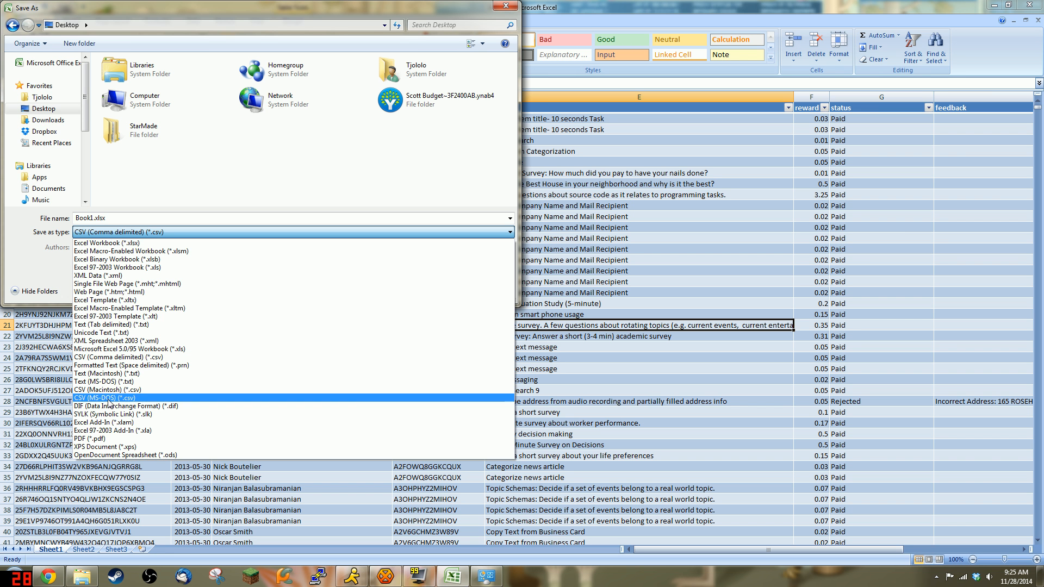
pyautogui.click(122, 358)
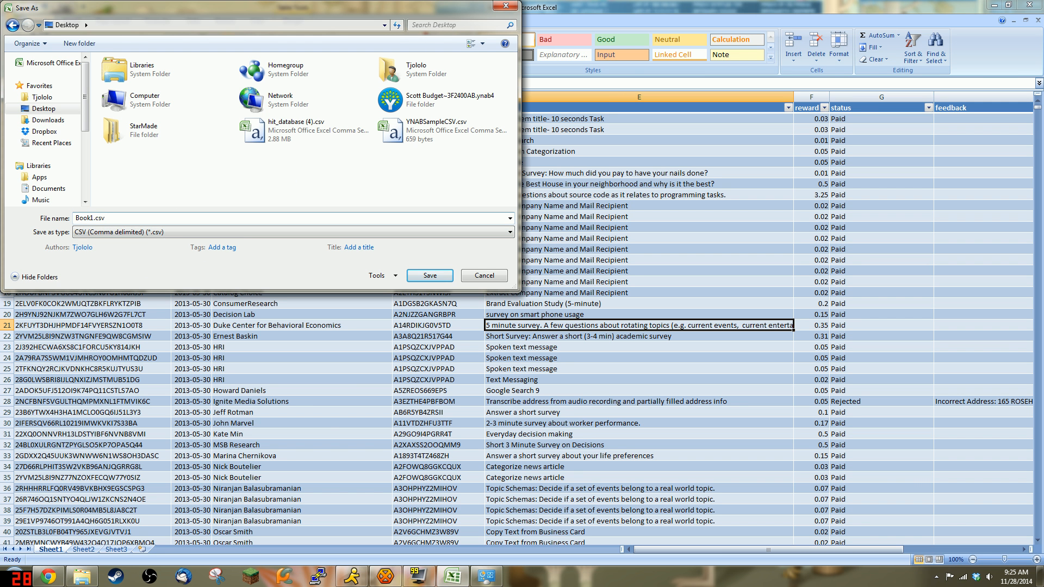
pyautogui.moveTo(107, 219); pyautogui.dragTo(62, 218)
pyautogui.doubleClick(93, 218)
pyautogui.click(94, 218)
# Step: Rename the file to the hitdb 2014 date name, save it as CSV, and switch to Chrome
pyautogui.press('BackSpace')
pyautogui.press('BackSpace')
pyautogui.press('BackSpace')
pyautogui.press('BackSpace')
pyautogui.press('BackSpace')
pyautogui.press('BackSpace')
pyautogui.press('BackSpace')
pyautogui.press('BackSpace')
pyautogui.press('BackSpace')
pyautogui.write('hitdb_nov')
pyautogui.press('BackSpace')
pyautogui.press('BackSpace')
pyautogui.press('BackSpace')
pyautogui.press('BackSpace')
pyautogui.write('2014')
pyautogui.click(431, 275)
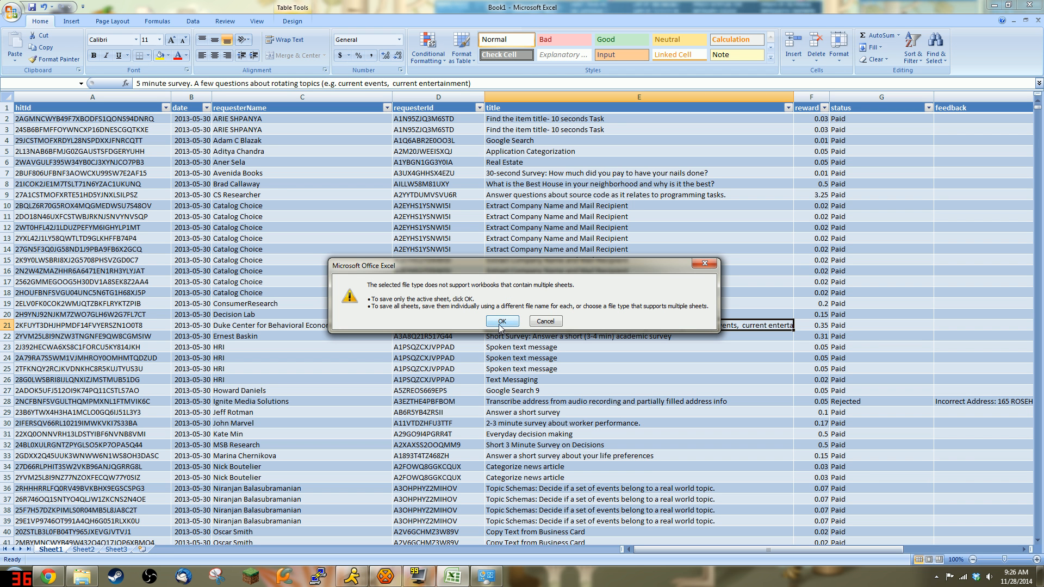
pyautogui.click(43, 578)
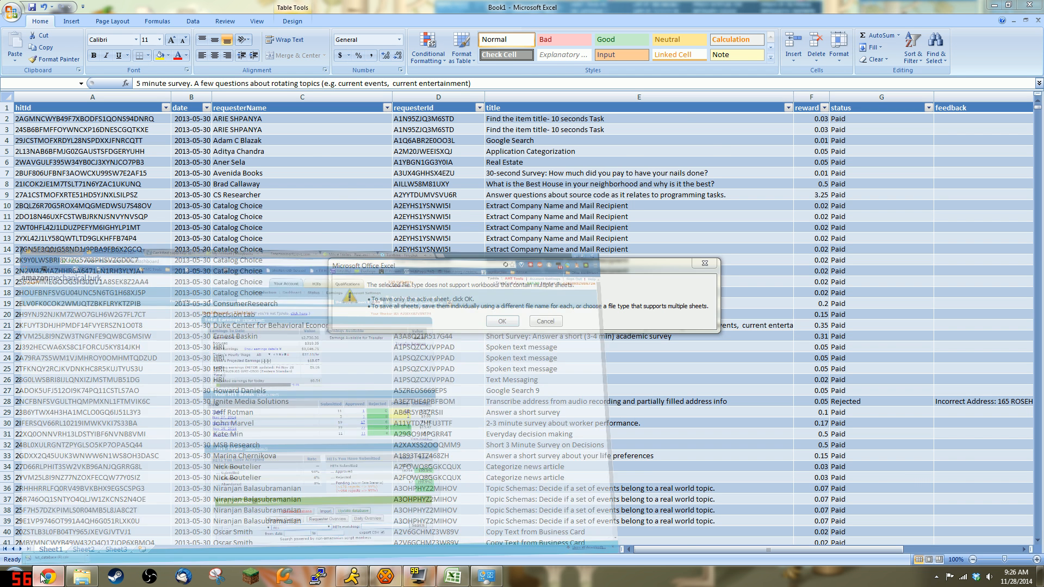
# Step: Post a short message in the TURKTIME Tinychat room
pyautogui.click(677, 6)
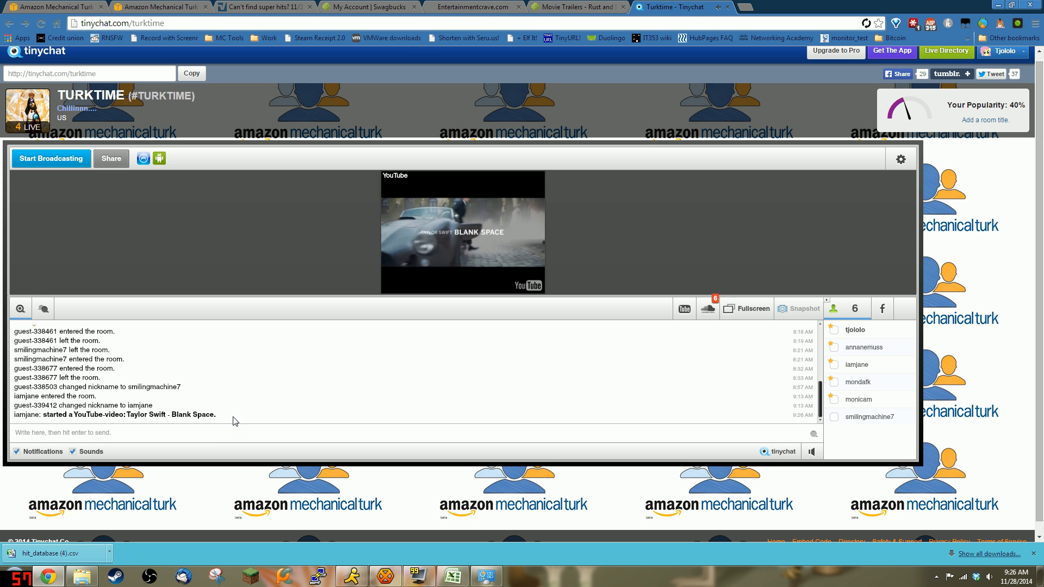
pyautogui.click(203, 432)
pyautogui.write('fucker')
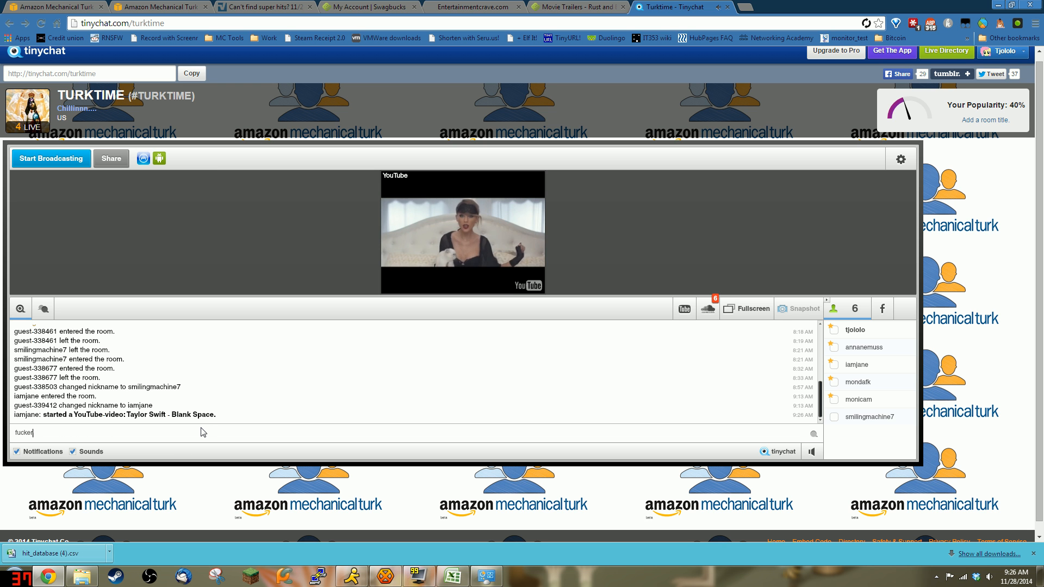
pyautogui.write('s')
pyautogui.press('Return')
# Step: Mute the playing YouTube video to 0% volume and turn off chat Sounds
pyautogui.click(461, 231)
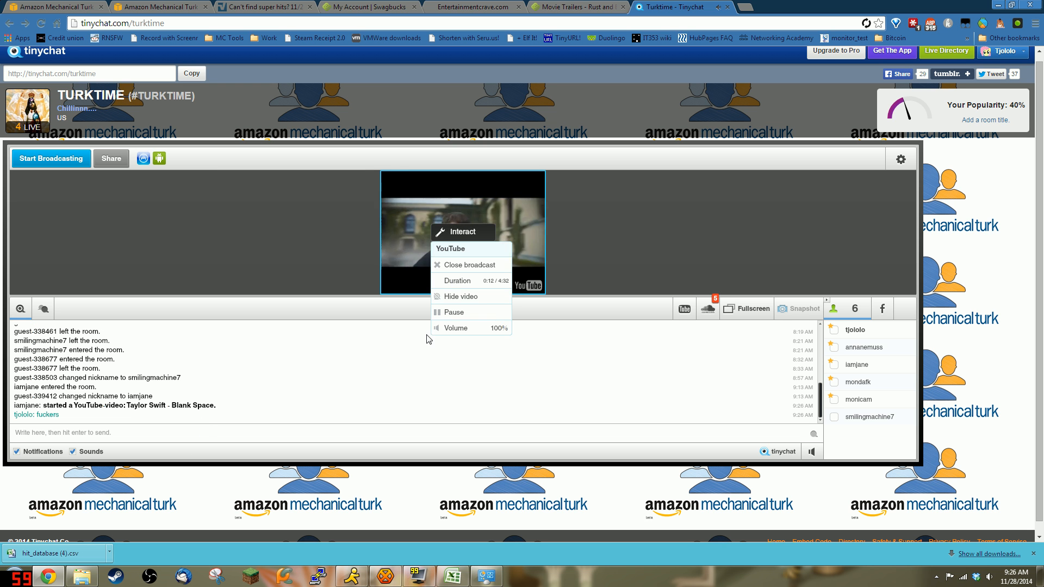
pyautogui.click(437, 328)
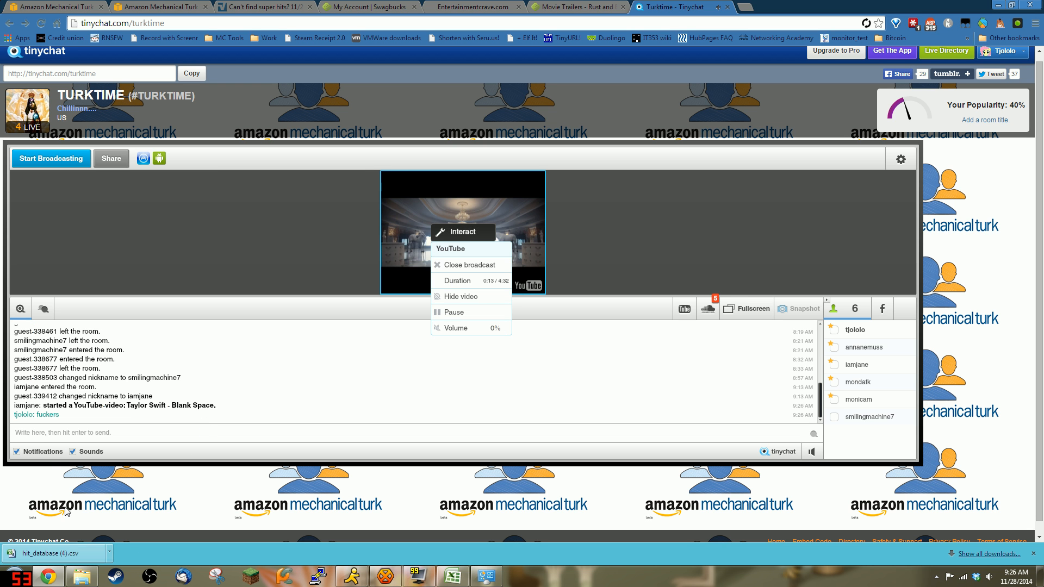
pyautogui.click(74, 451)
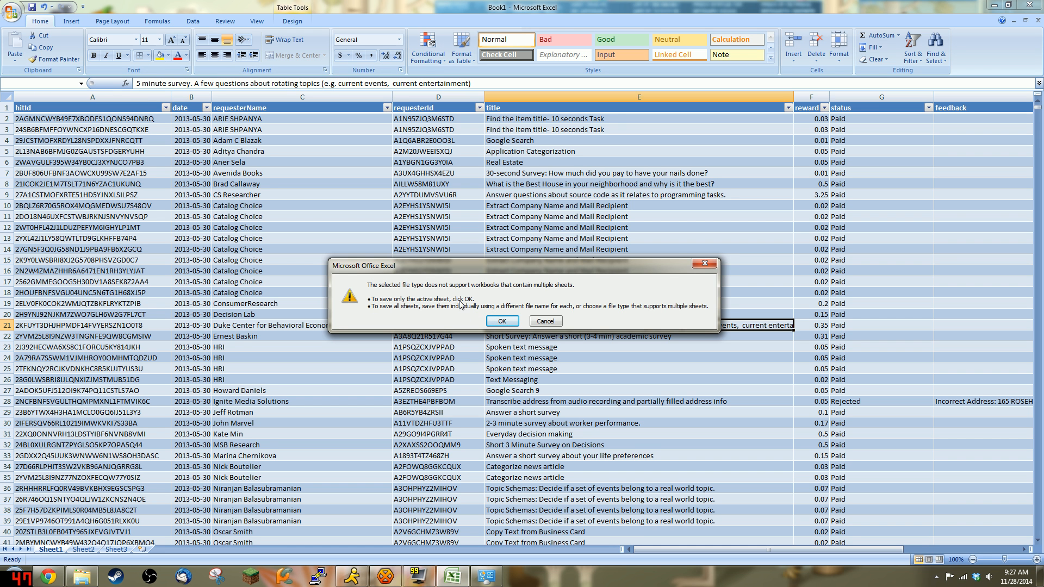
# Step: Keep only the active sheet in CSV format as hitdb_20141128.csv, then close Excel without further saving
pyautogui.click(502, 321)
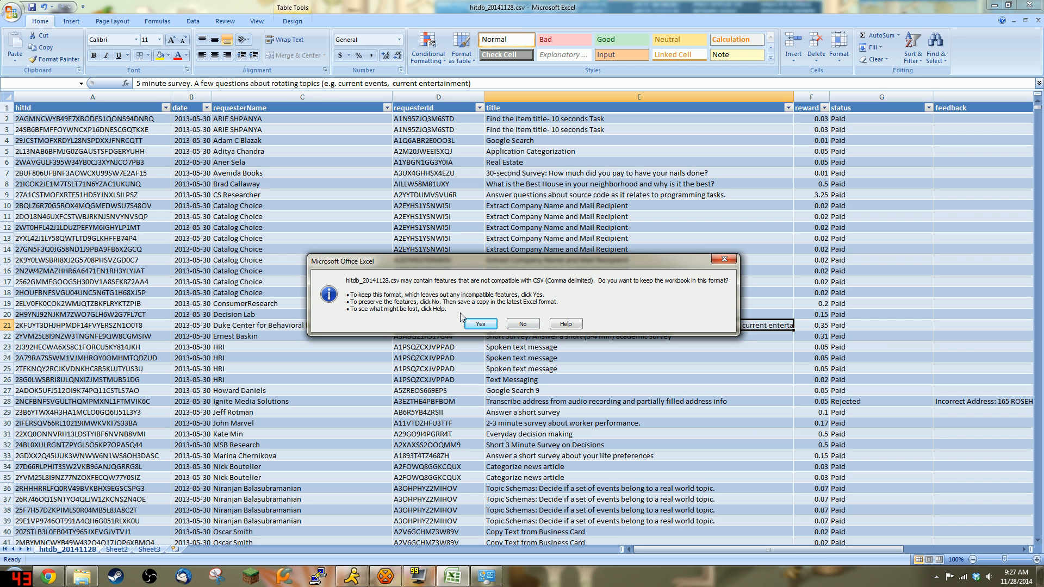
pyautogui.click(481, 324)
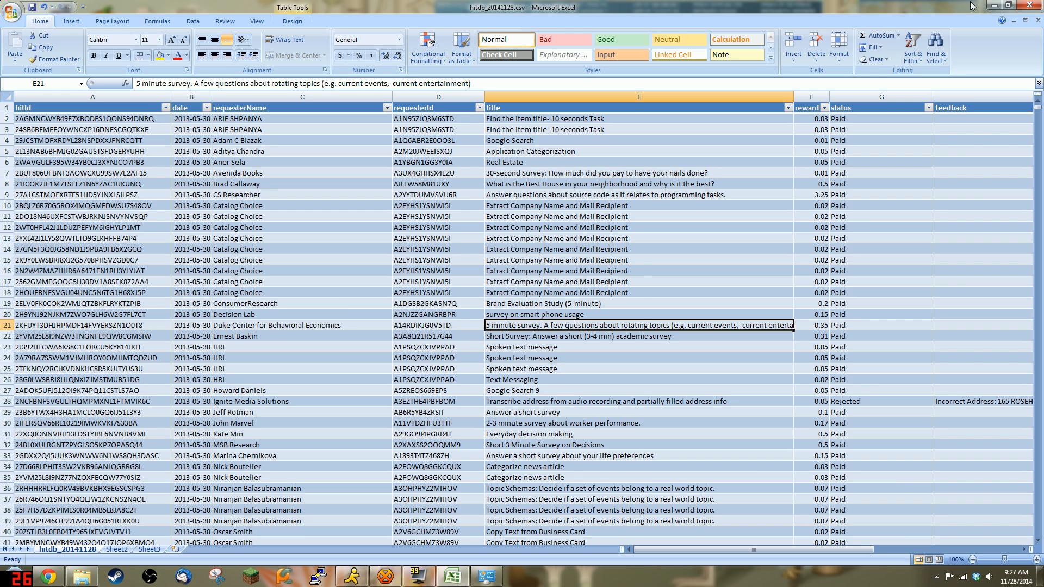
pyautogui.click(1029, 5)
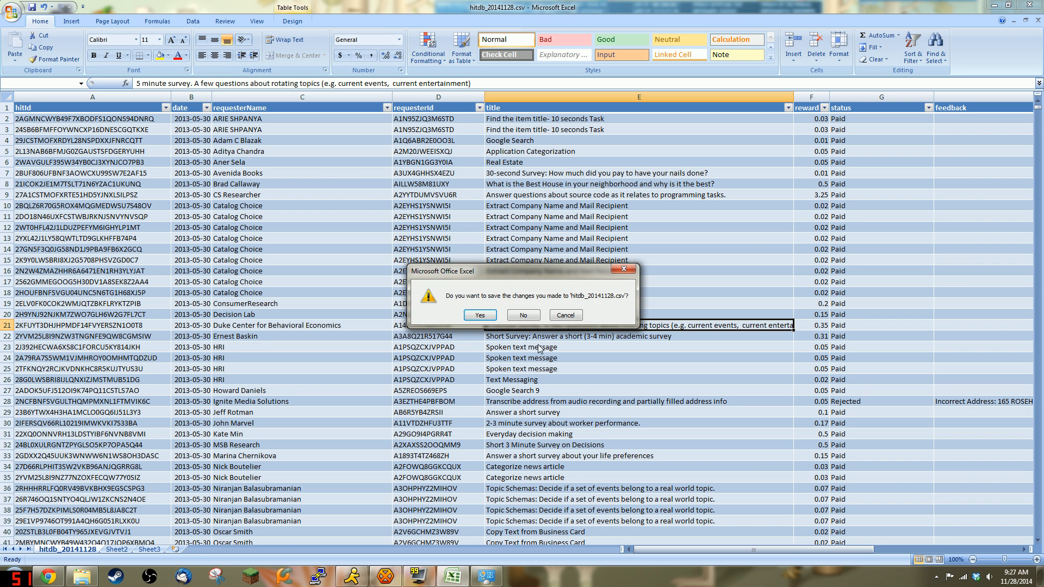
pyautogui.click(537, 315)
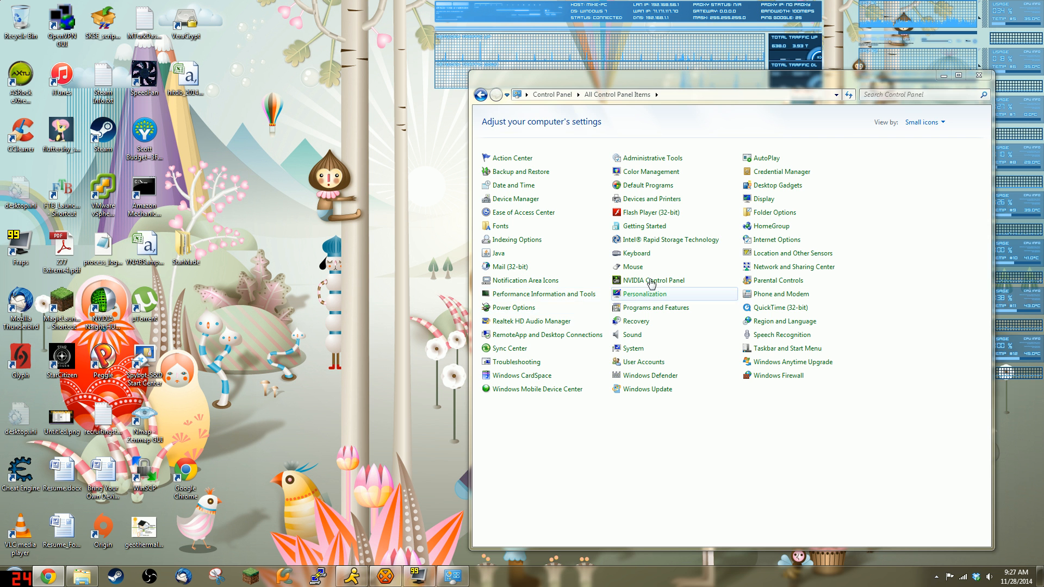
# Step: Close Control Panel, move the hitdb_20141128.csv icon to the desktop's right side, and return to Chrome
pyautogui.click(978, 79)
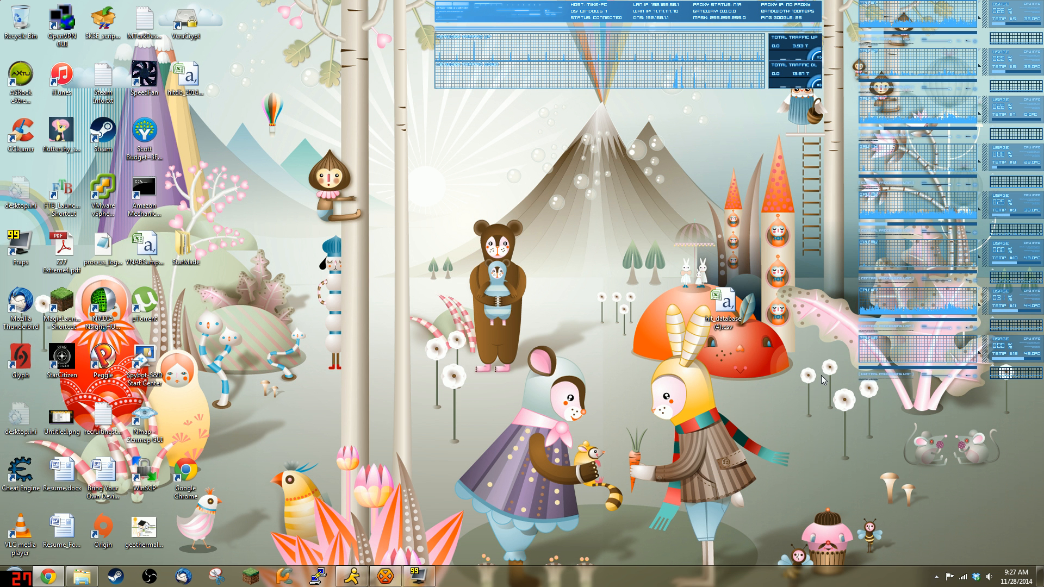
pyautogui.moveTo(188, 83); pyautogui.dragTo(808, 196)
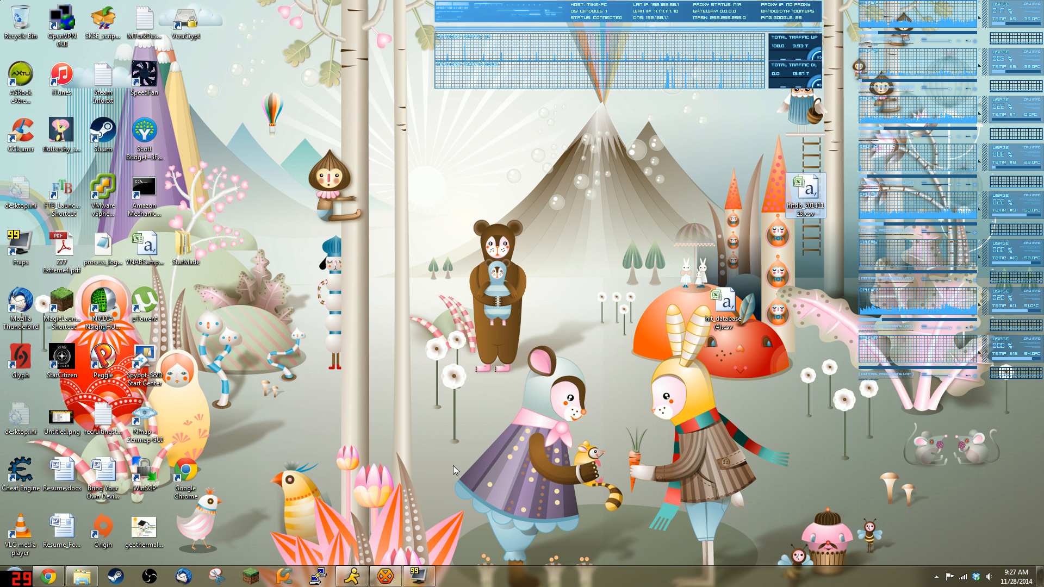
pyautogui.click(12, 578)
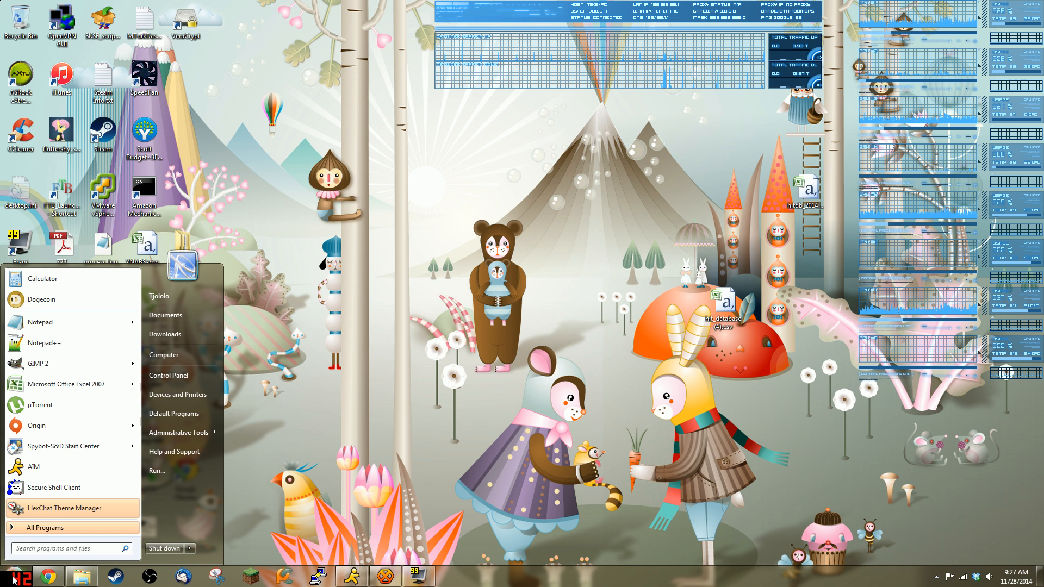
pyautogui.click(56, 580)
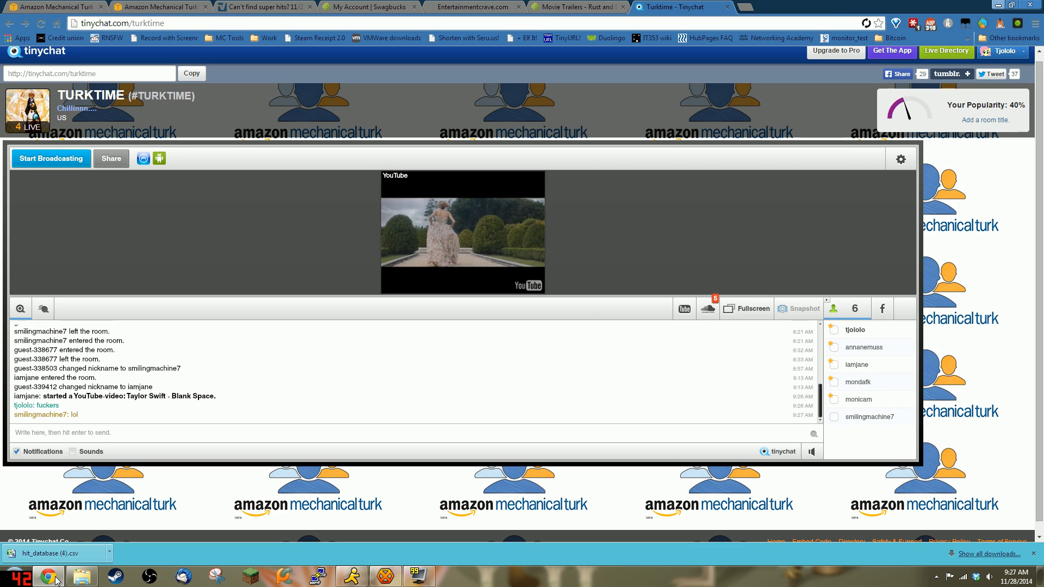
# Step: Search for notepad++, view the Notepad++ v6.6.9 download page, then minimize Chrome
pyautogui.hotkey('ctrl', 't')
pyautogui.write('notepad++')
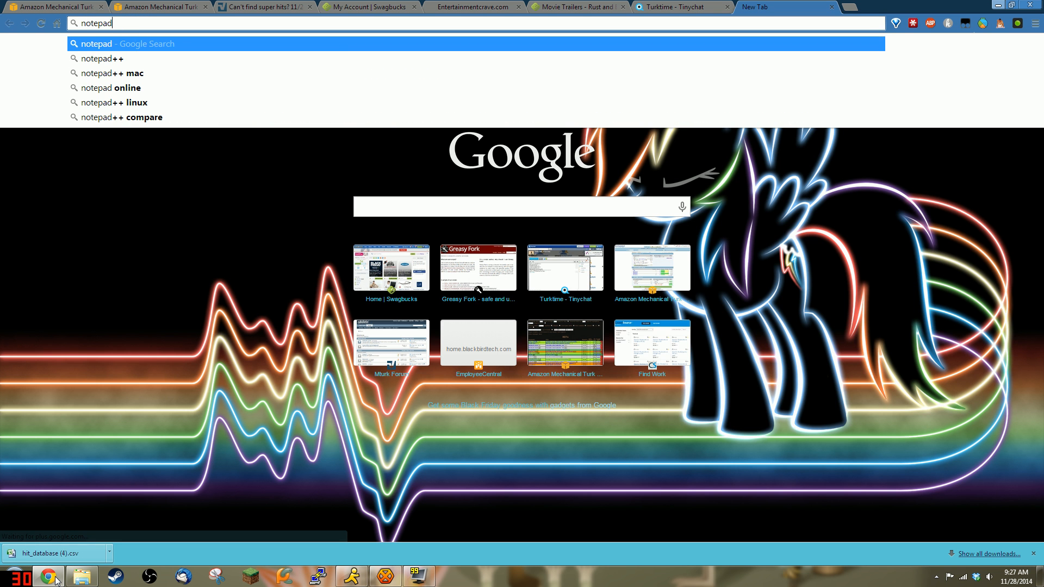
pyautogui.press('Return')
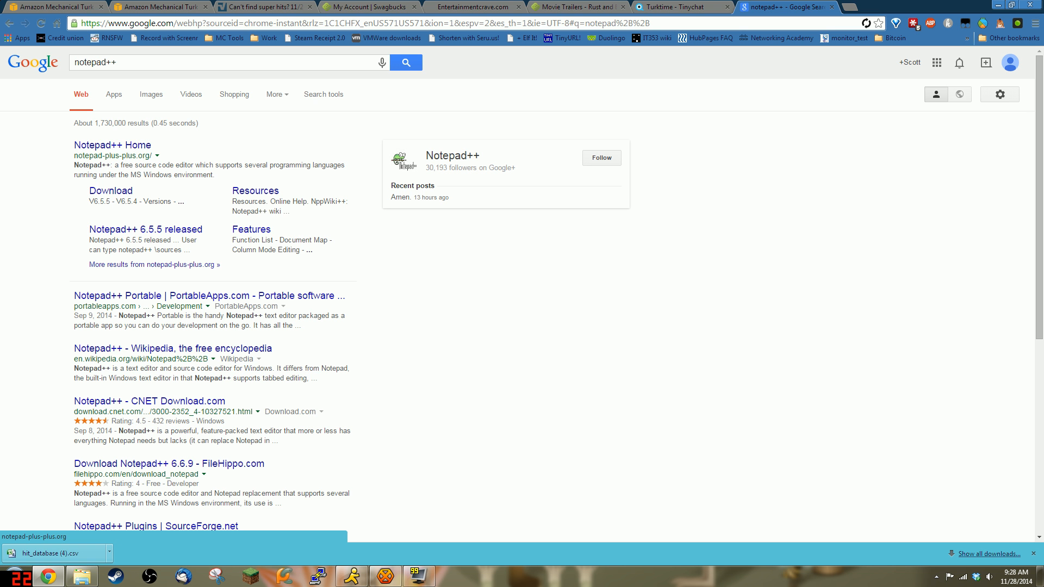
pyautogui.click(127, 191)
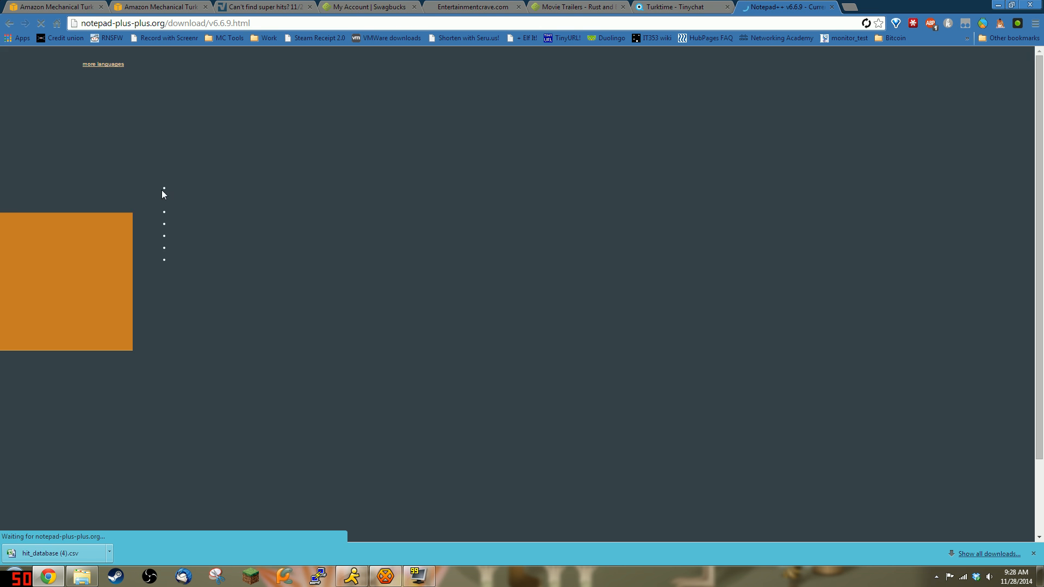
pyautogui.scroll(-2, 410, 248)
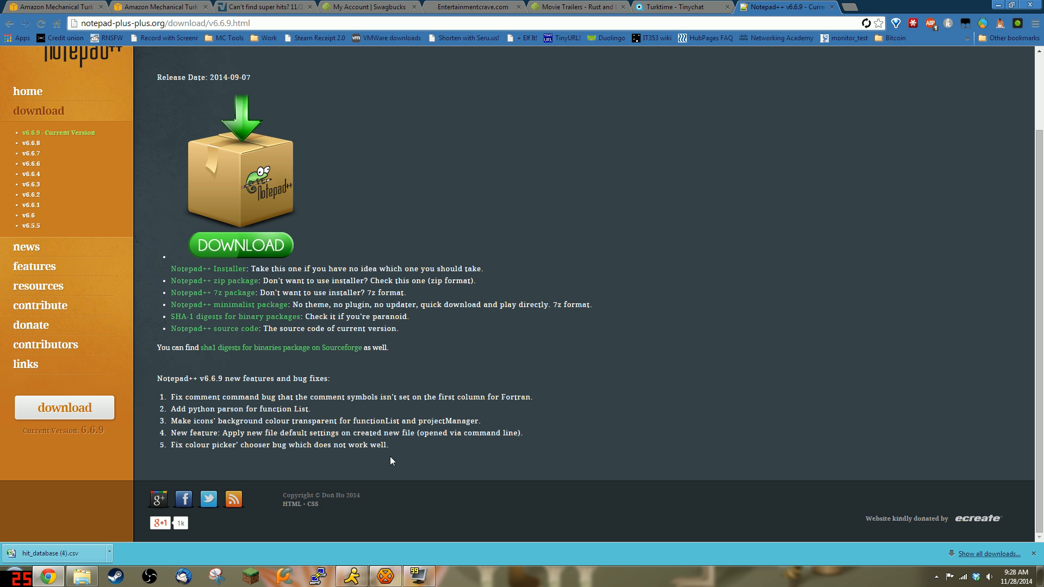
pyautogui.click(999, 5)
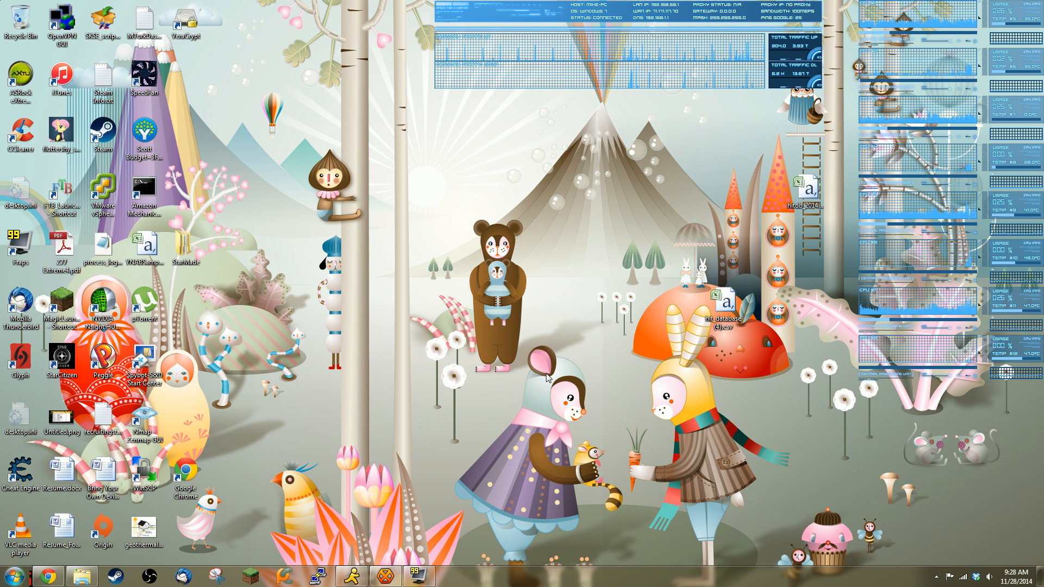
# Step: Open hitdb_20141128.csv with Notepad++ beside hit_database (4).csv and inspect its field separator
pyautogui.rightClick(806, 182)
pyautogui.click(851, 224)
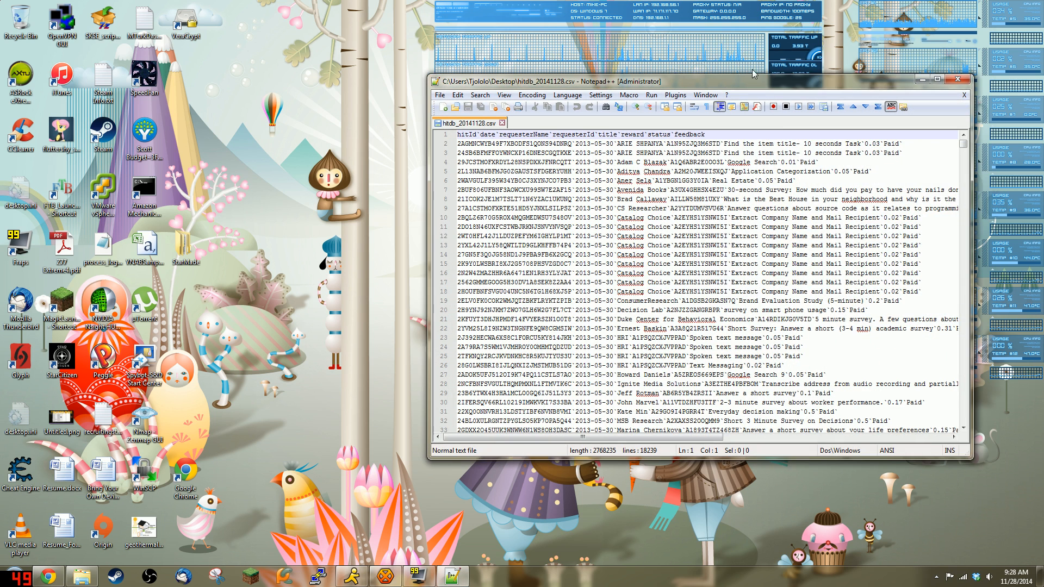
pyautogui.moveTo(773, 85); pyautogui.dragTo(411, 44)
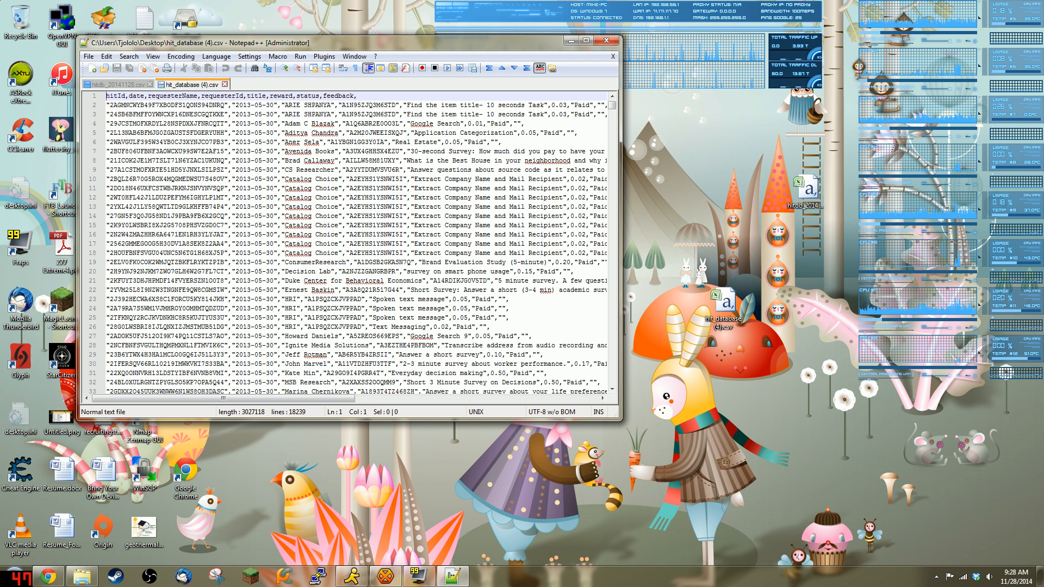
pyautogui.click(116, 85)
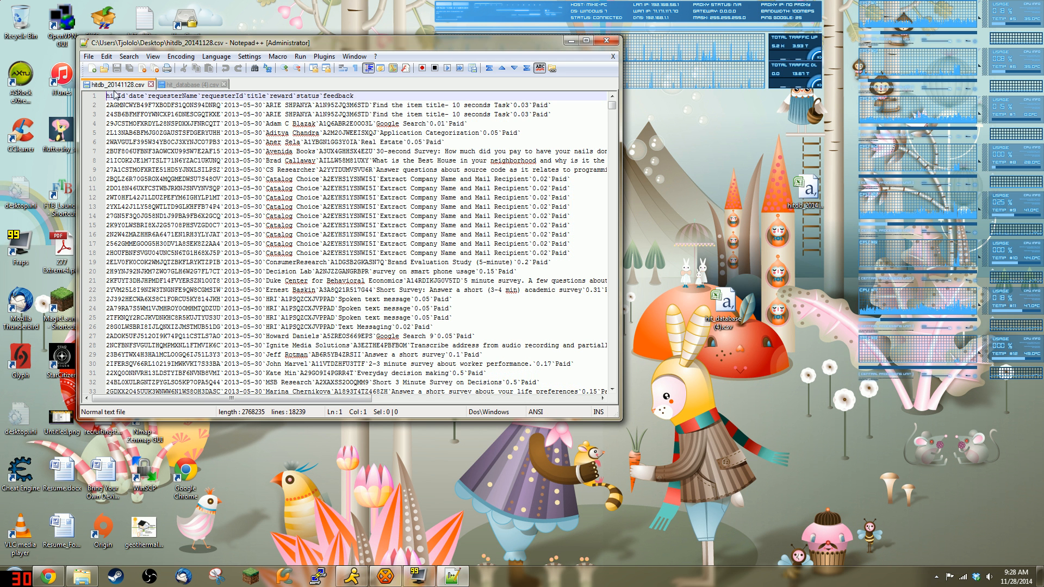
pyautogui.moveTo(129, 97); pyautogui.dragTo(125, 96)
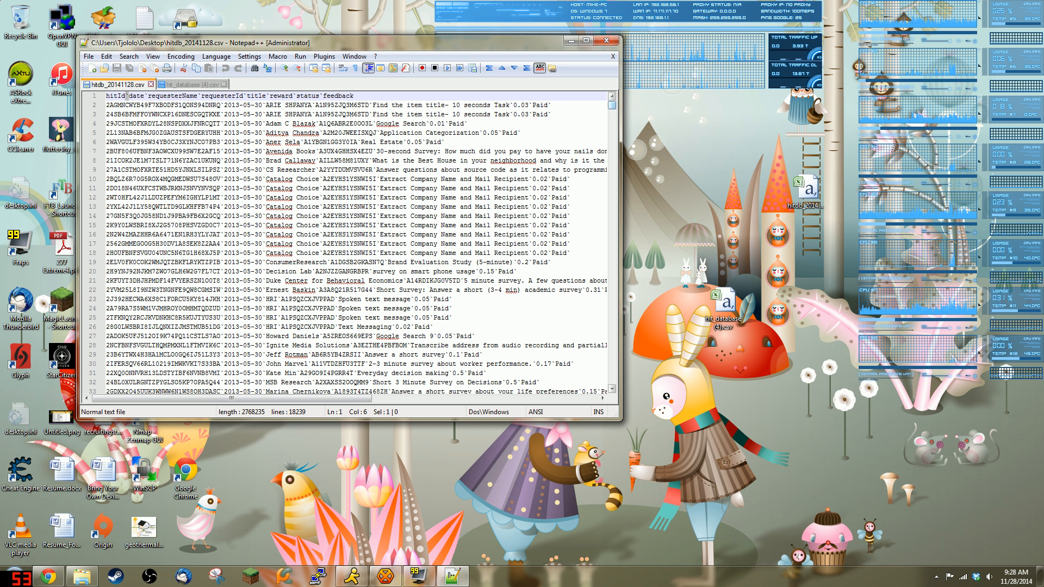
# Step: Find 'foodessentials' in the file and view those rows near line 4530 in a maximized window
pyautogui.click(596, 105)
pyautogui.hotkey('ctrl', 'f')
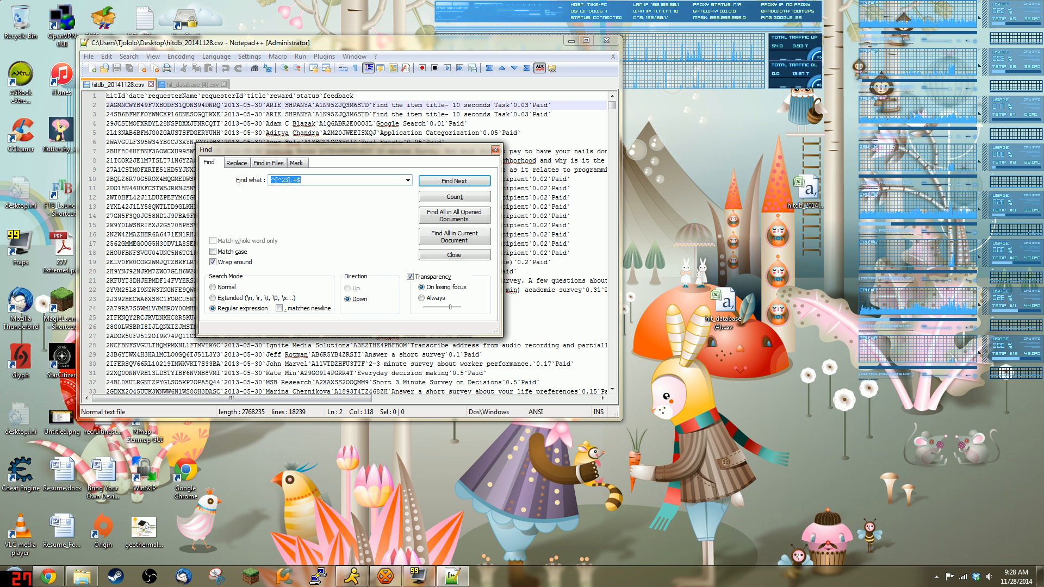
pyautogui.write('foodessentials')
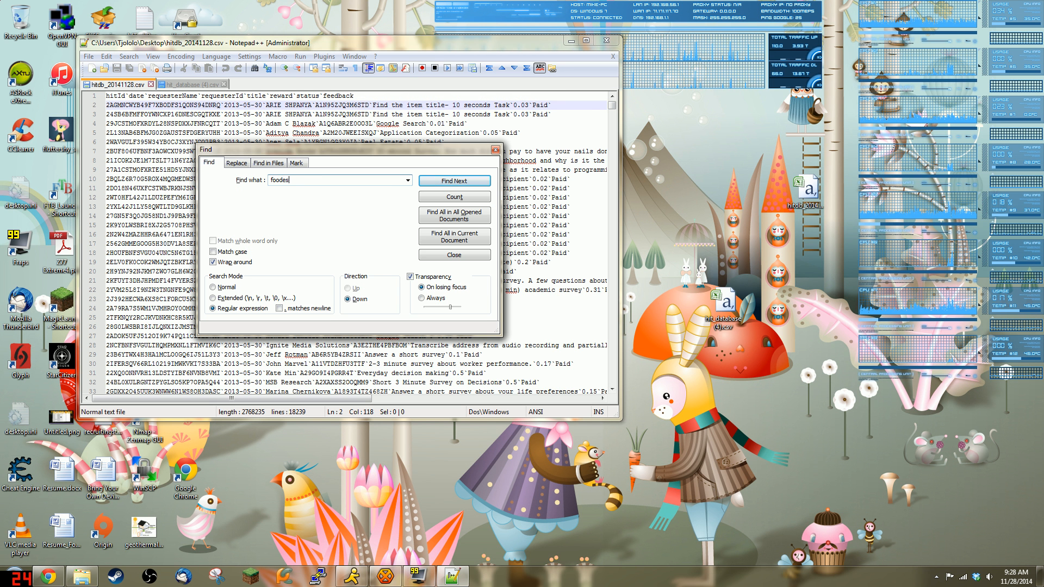
pyautogui.press('Return')
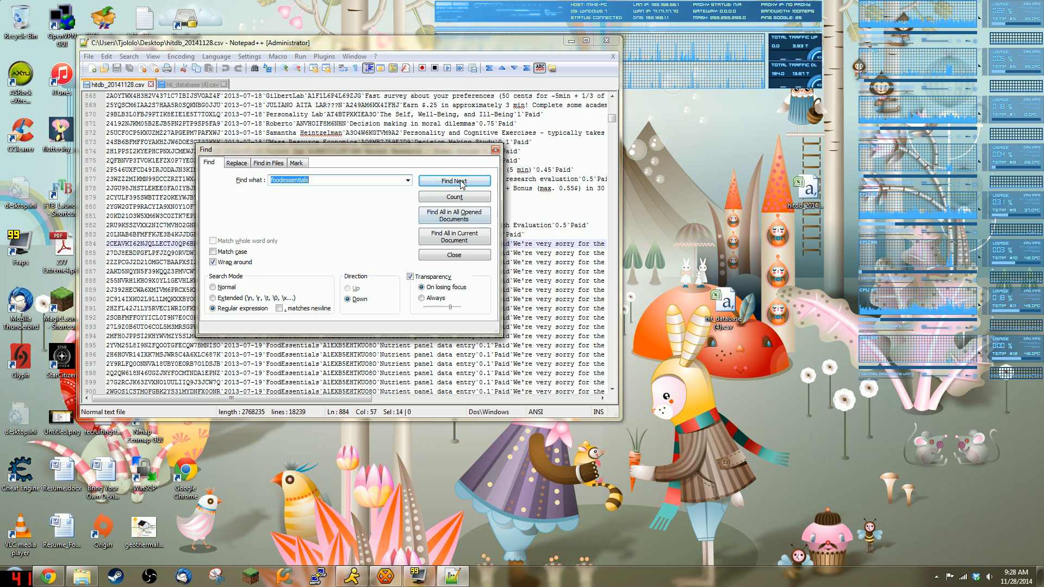
pyautogui.click(495, 150)
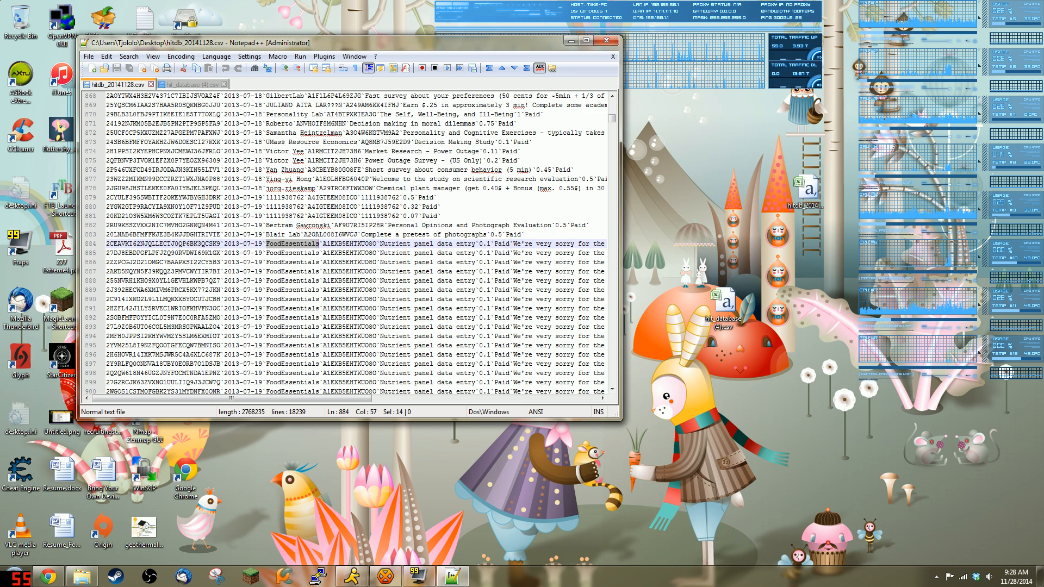
pyautogui.scroll(-20, 489, 158)
pyautogui.scroll(-13, 490, 158)
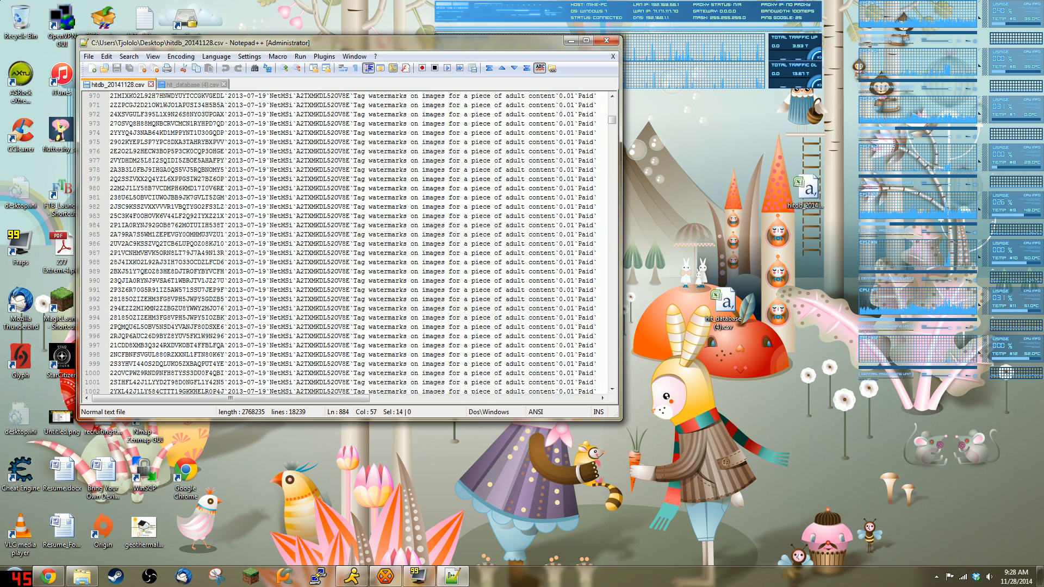
pyautogui.click(587, 41)
pyautogui.scroll(-20, 517, 300)
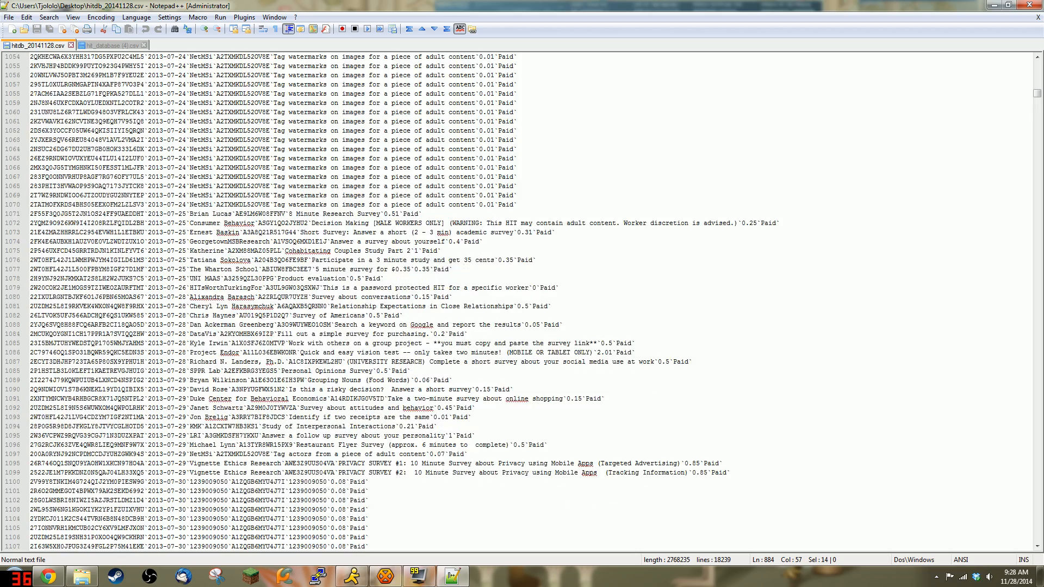
pyautogui.moveTo(1038, 97); pyautogui.dragTo(1040, 184)
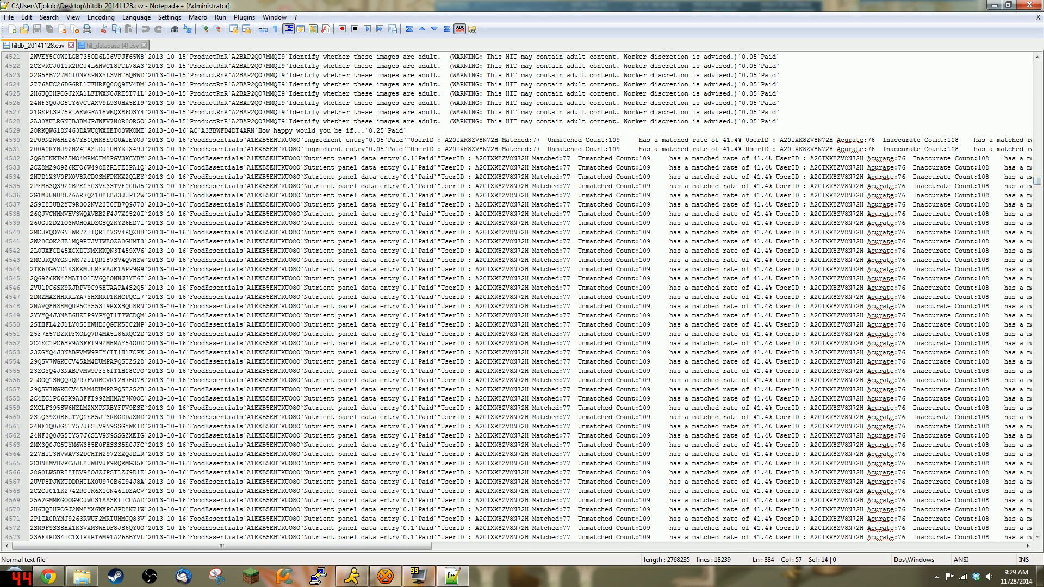
# Step: Break line 4533 after 'Inaccurate Count:108' and the next line after 'Inaccurate Count:1'
pyautogui.tripleClick(345, 169)
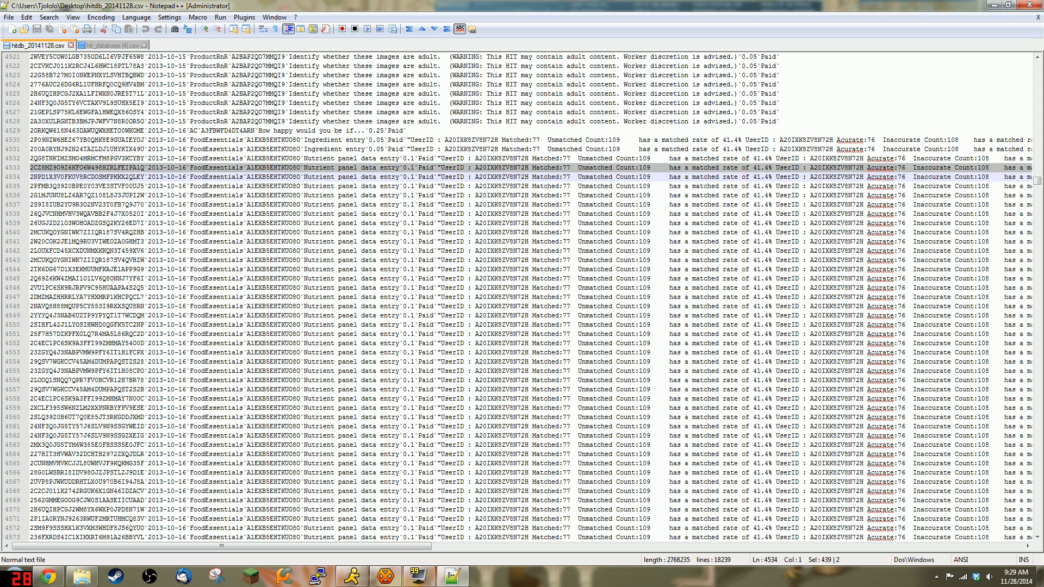
pyautogui.moveTo(331, 546); pyautogui.dragTo(481, 559)
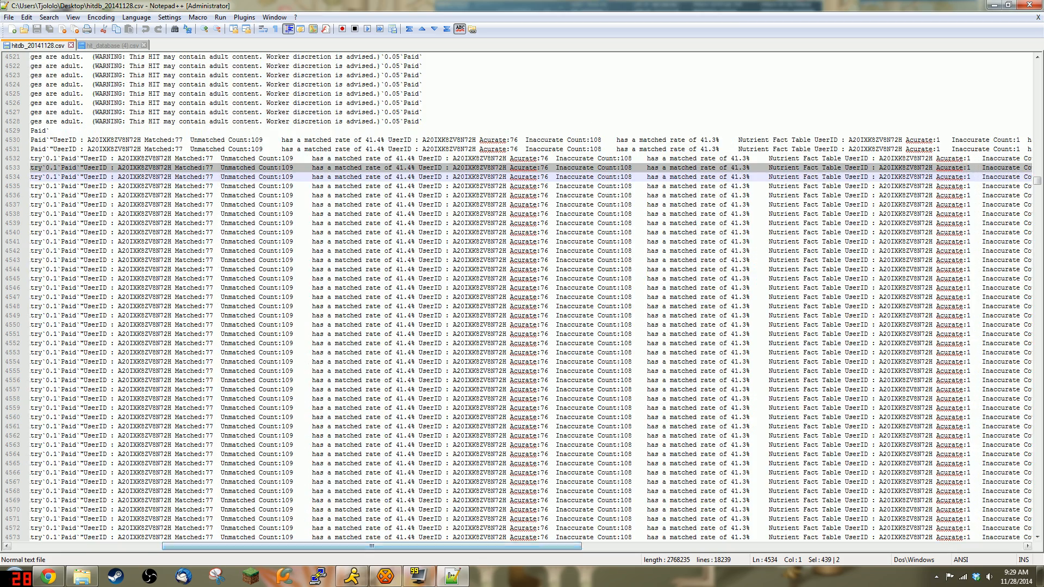
pyautogui.click(632, 168)
pyautogui.press('Return')
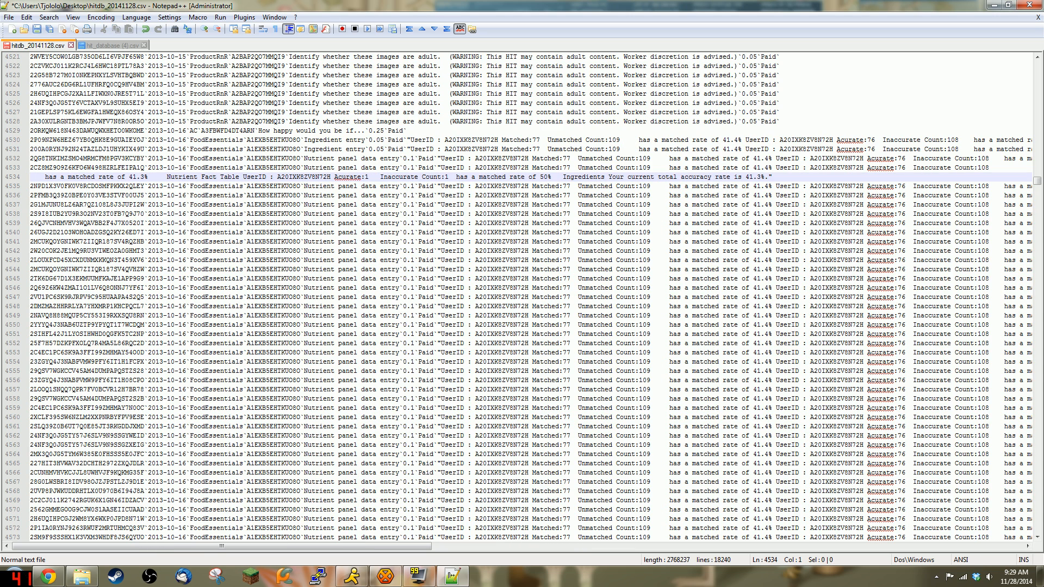
pyautogui.click(452, 176)
pyautogui.press('Return')
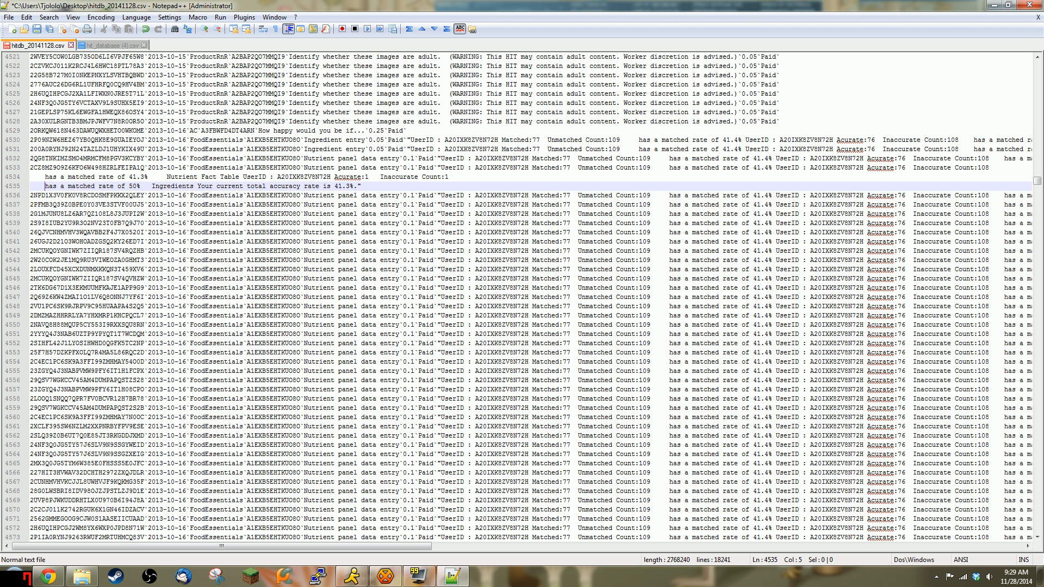
# Step: Check the contents of lines 4533, 4534 and 4535 after the split
pyautogui.tripleClick(73, 177)
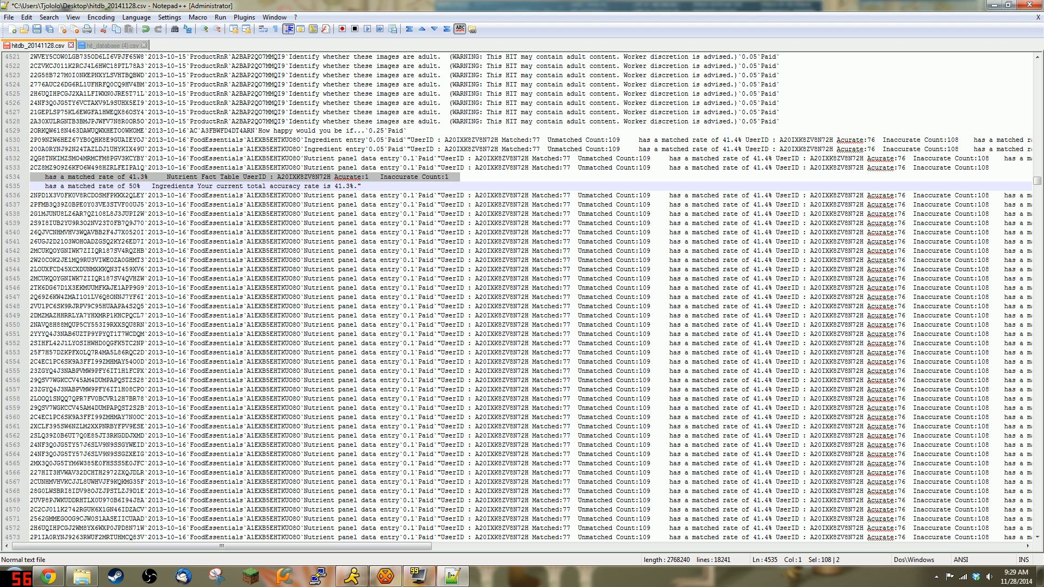
pyautogui.tripleClick(246, 186)
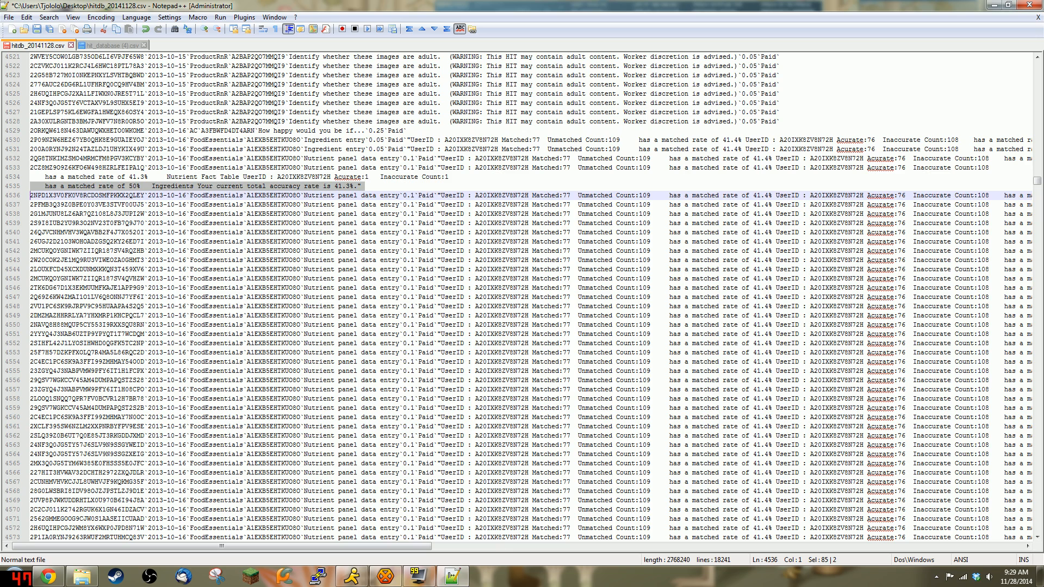
pyautogui.tripleClick(571, 169)
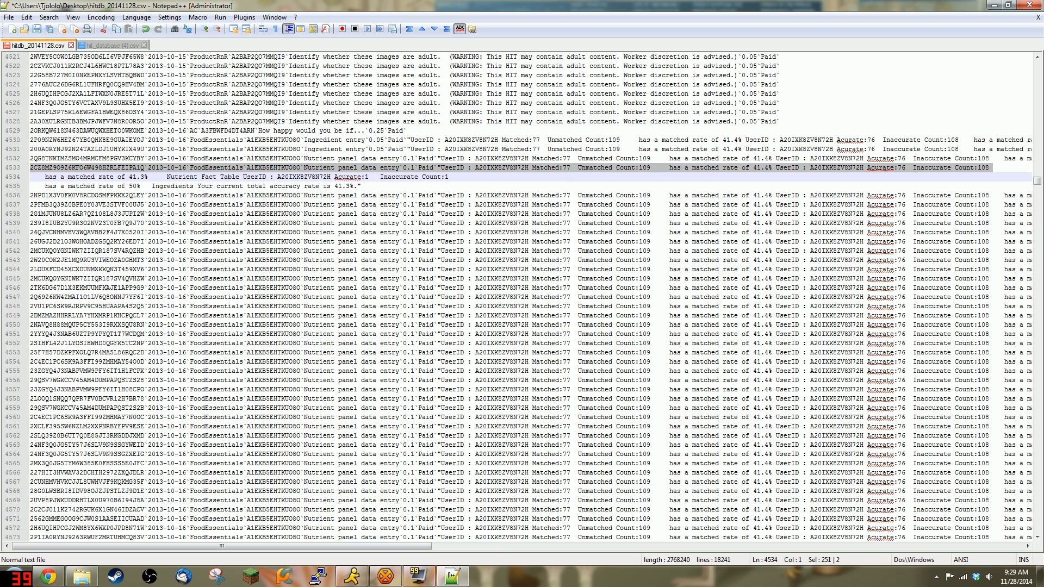
pyautogui.moveTo(324, 547); pyautogui.dragTo(159, 569)
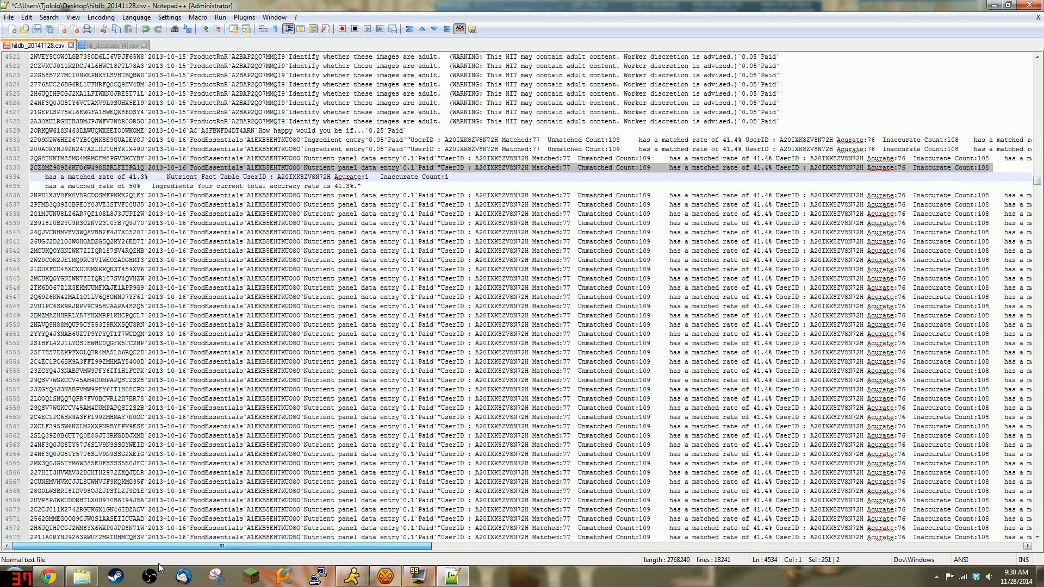
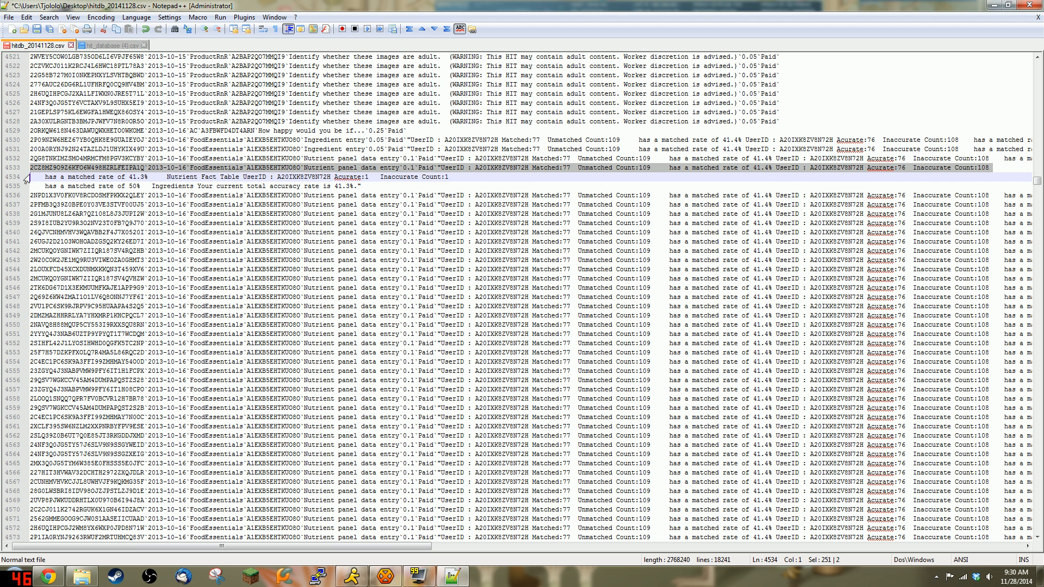
# Step: Select the whole of line 4531 and scroll the document to review it
pyautogui.doubleClick(82, 150)
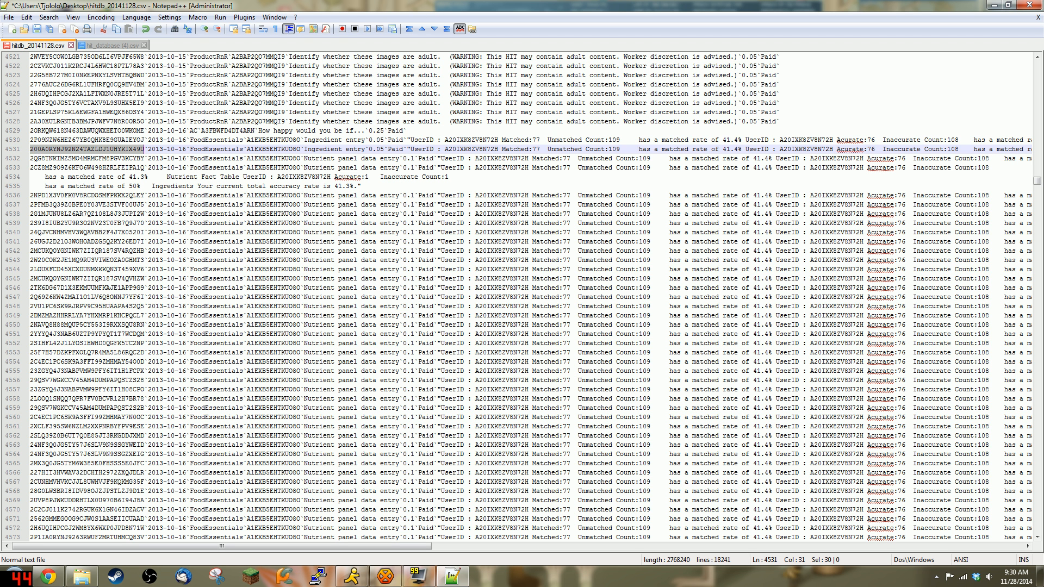
pyautogui.doubleClick(31, 150)
pyautogui.tripleClick(31, 152)
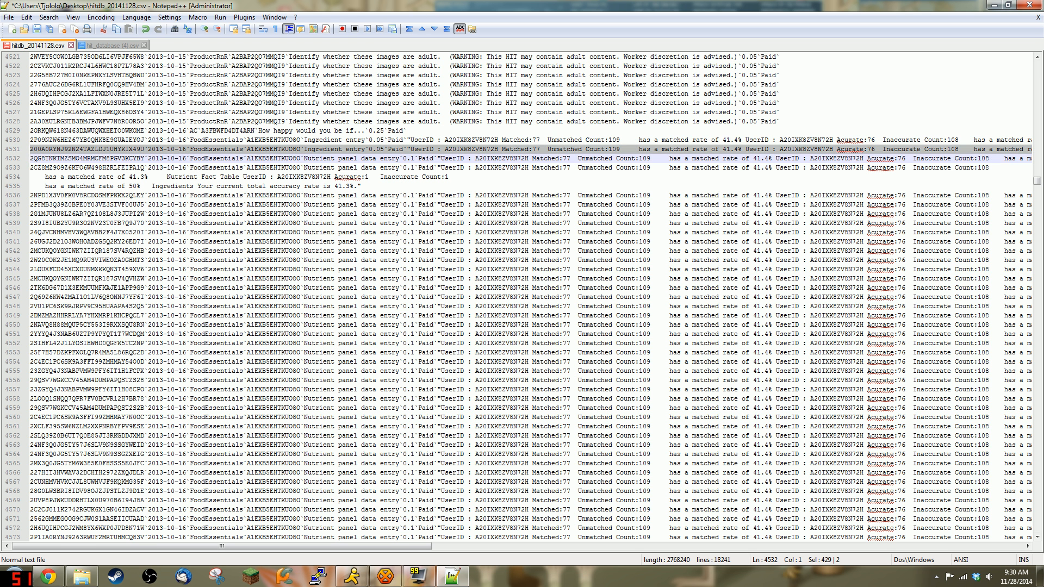
pyautogui.moveTo(1037, 182); pyautogui.dragTo(1042, 445)
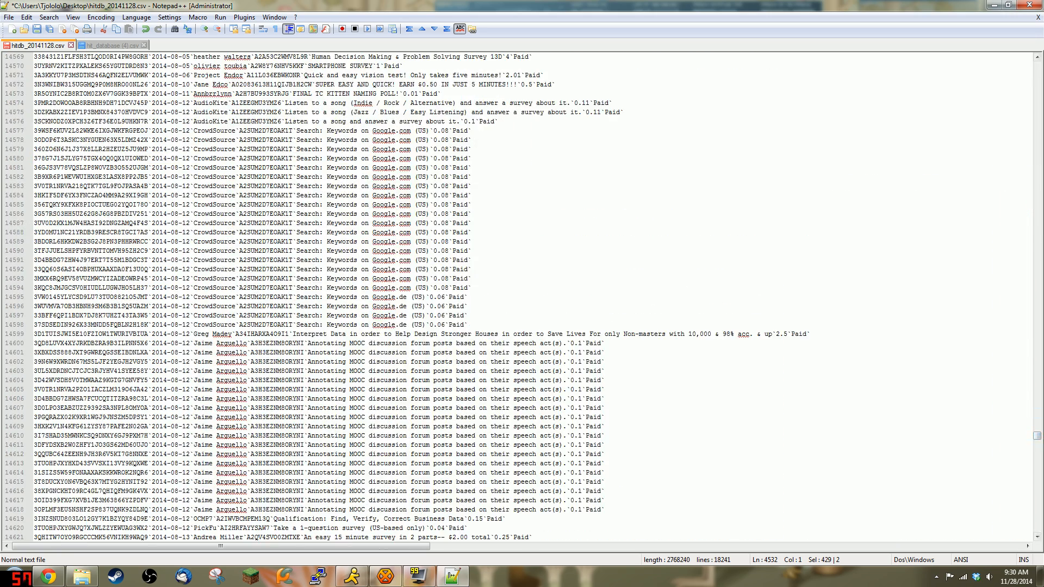
pyautogui.moveTo(1037, 438); pyautogui.dragTo(1038, 64)
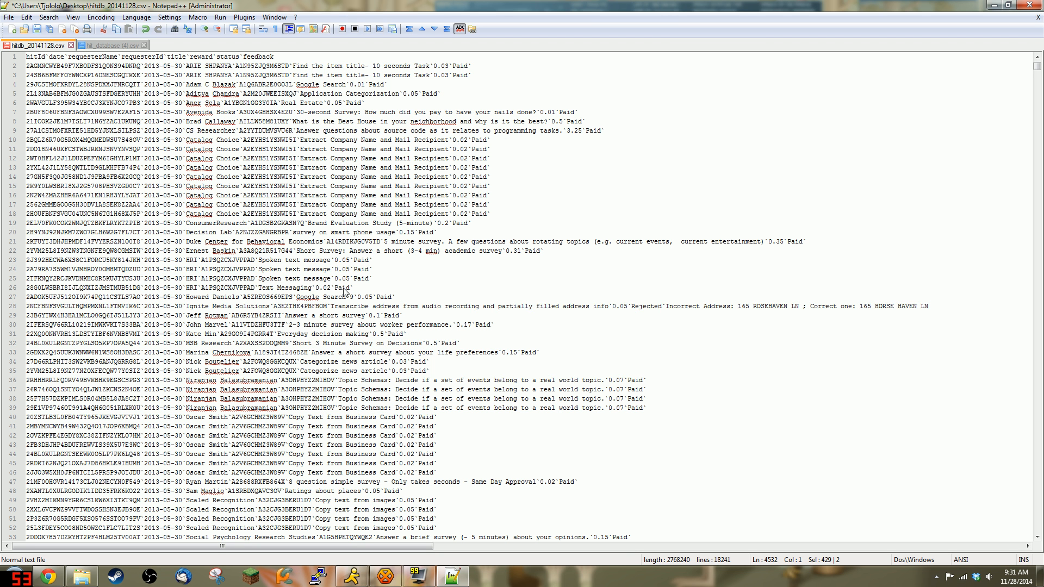
# Step: Run a regex search for ^[^23].+$ to find lines not starting with a HIT id
pyautogui.hotkey('ctrl', 'f')
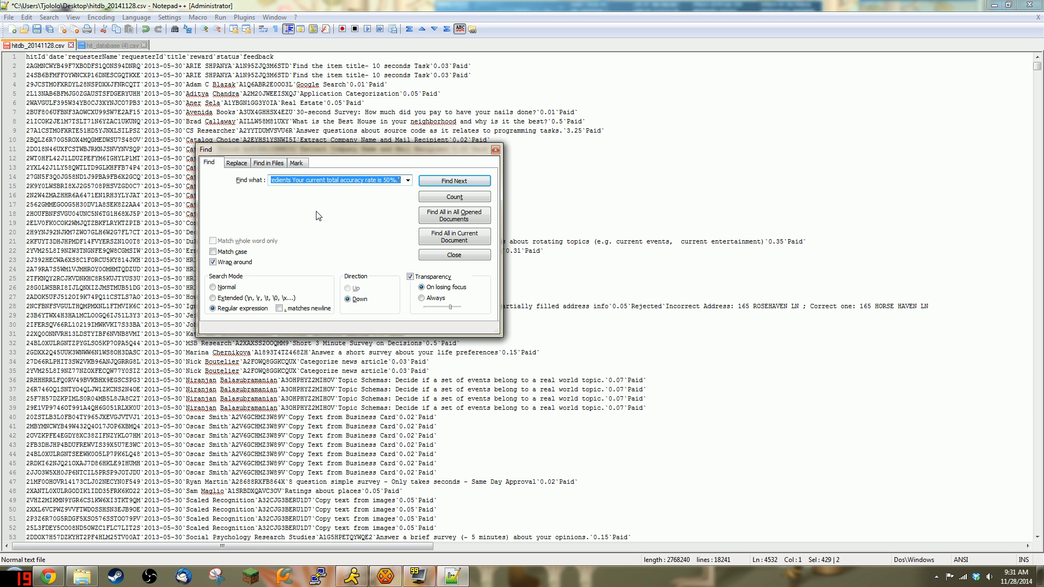
pyautogui.write('^')
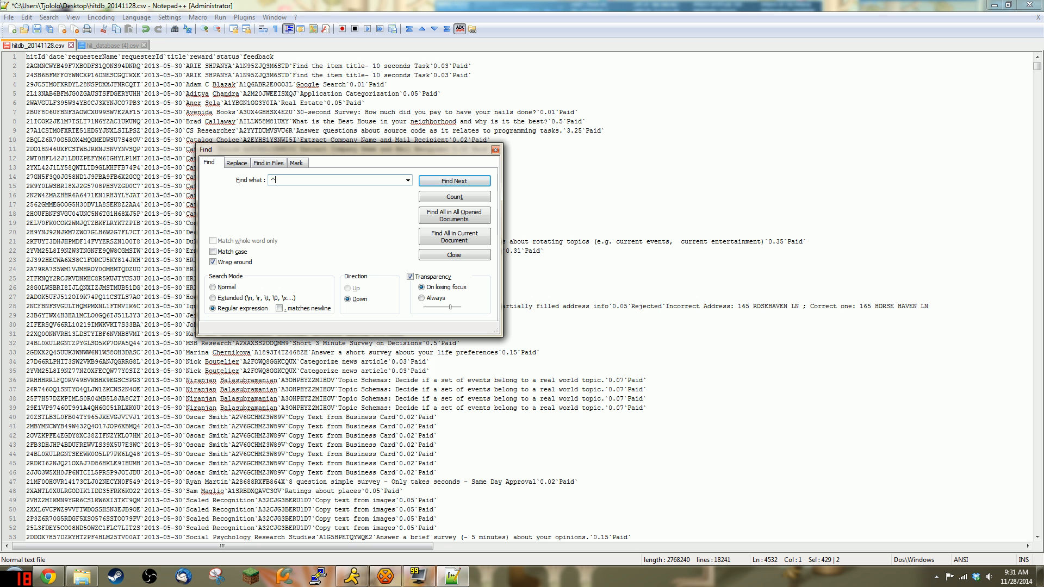
pyautogui.write('[^23].+$')
pyautogui.moveTo(275, 181); pyautogui.dragTo(270, 181)
pyautogui.click(276, 181)
pyautogui.moveTo(275, 181); pyautogui.dragTo(302, 180)
pyautogui.click(309, 181)
pyautogui.click(438, 181)
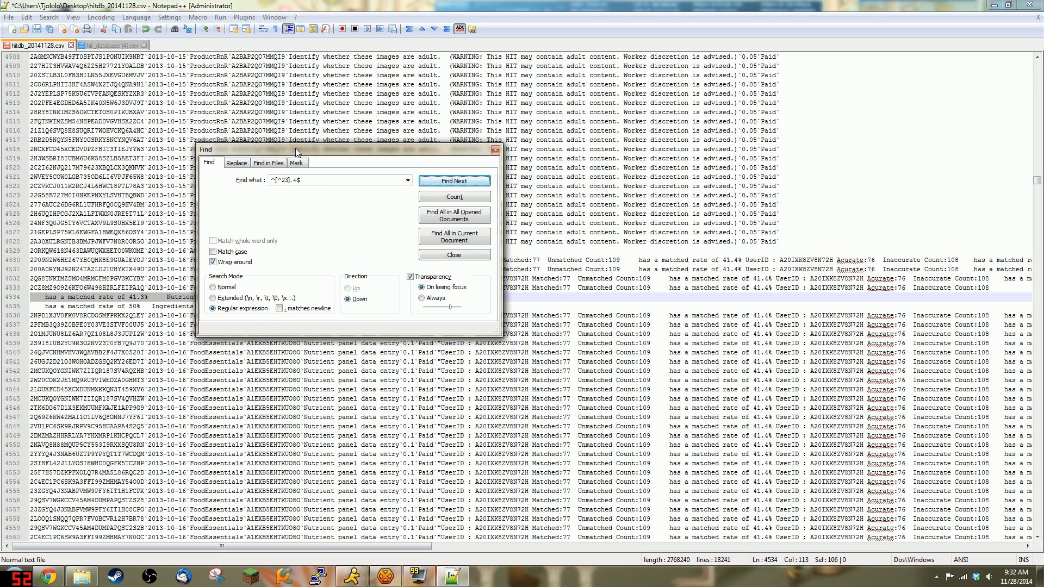
# Step: Join stray line 4534 onto line 4533, keeping a tab after 'Inaccurate Count:108'
pyautogui.moveTo(296, 152); pyautogui.dragTo(669, 98)
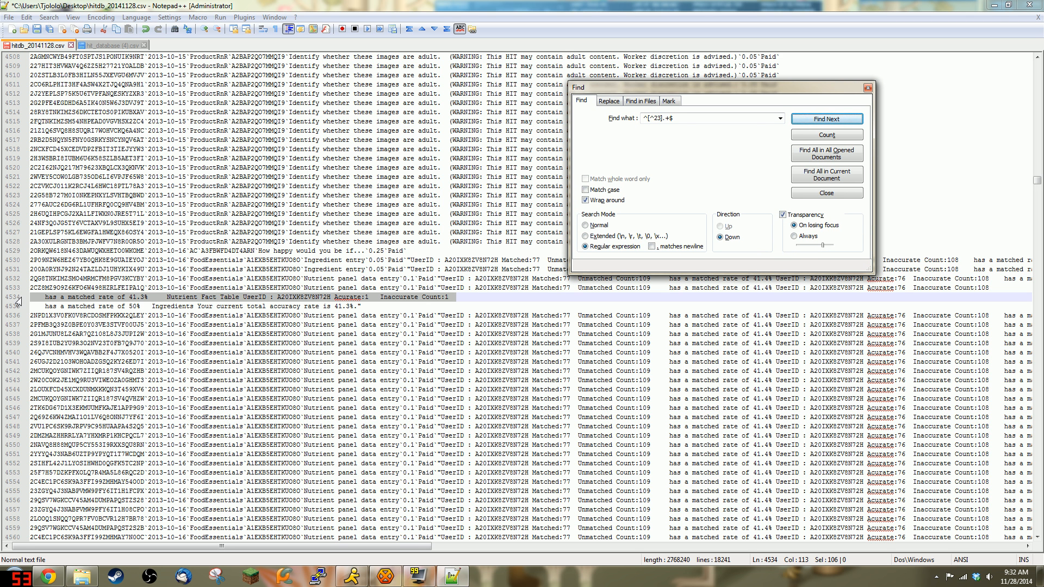
pyautogui.click(36, 297)
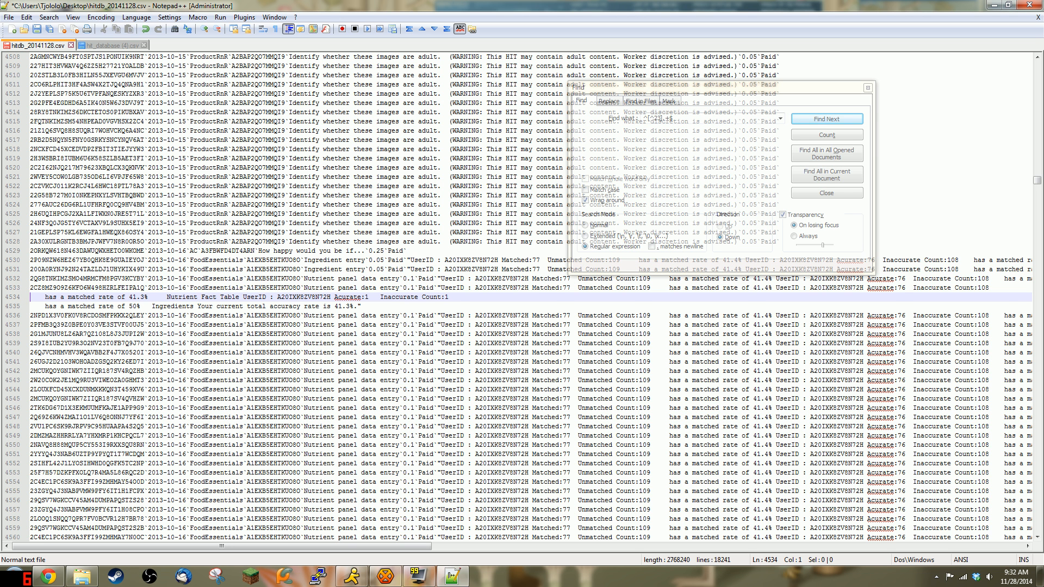
pyautogui.press('BackSpace')
pyautogui.write(',')
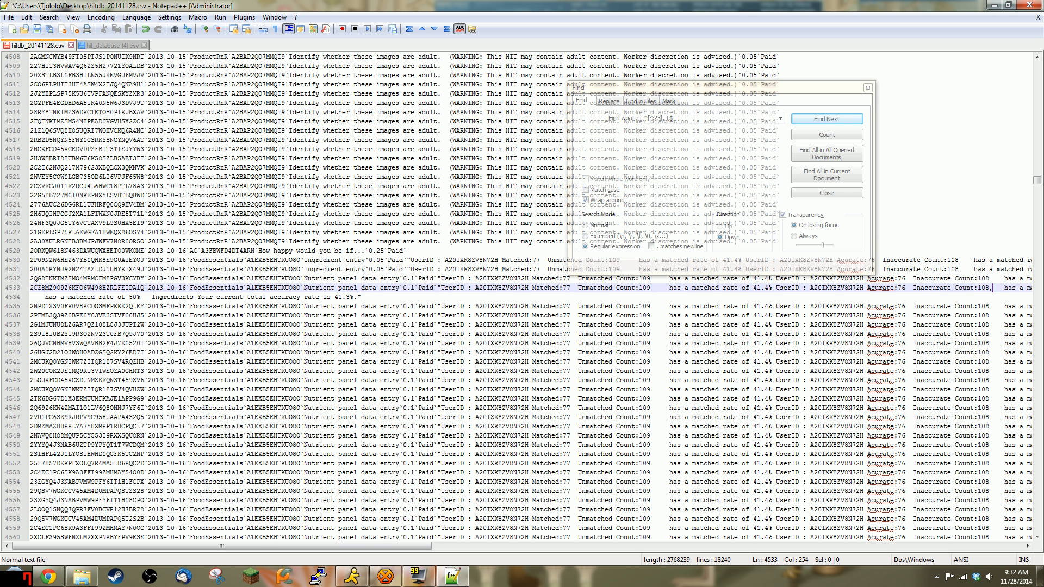
pyautogui.press('BackSpace')
pyautogui.press('Right')
pyautogui.press('Delete')
pyautogui.press('Tab')
# Step: Find the next stray line, join it onto line 4533, and search again
pyautogui.click(827, 118)
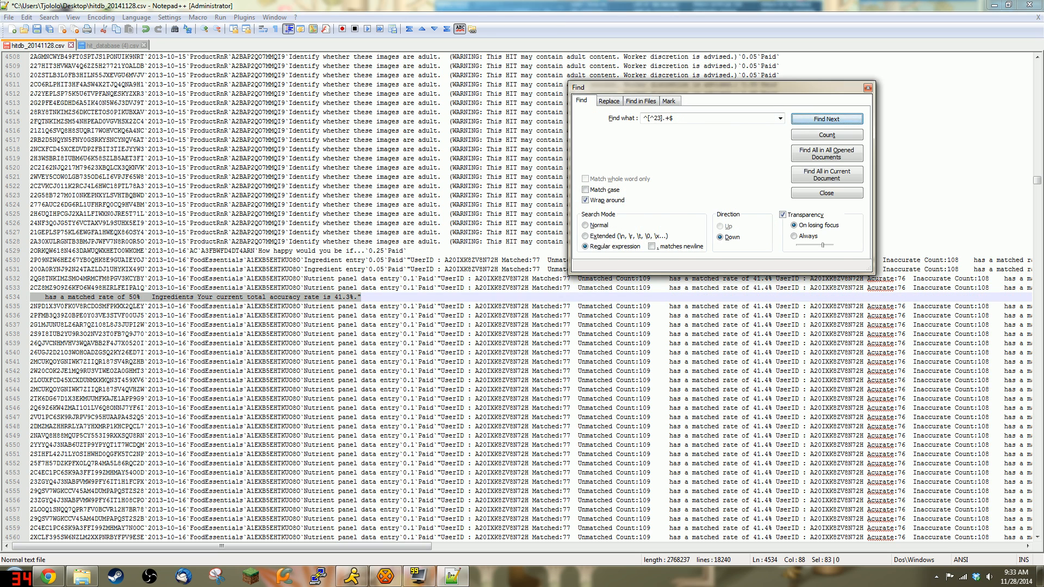
pyautogui.click(26, 298)
pyautogui.click(33, 298)
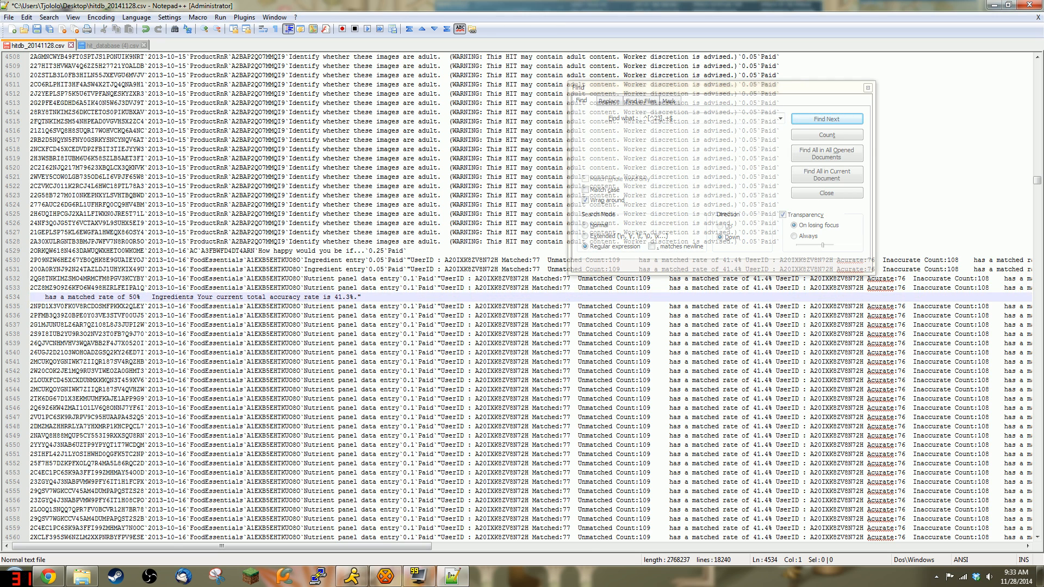
pyautogui.press('BackSpace')
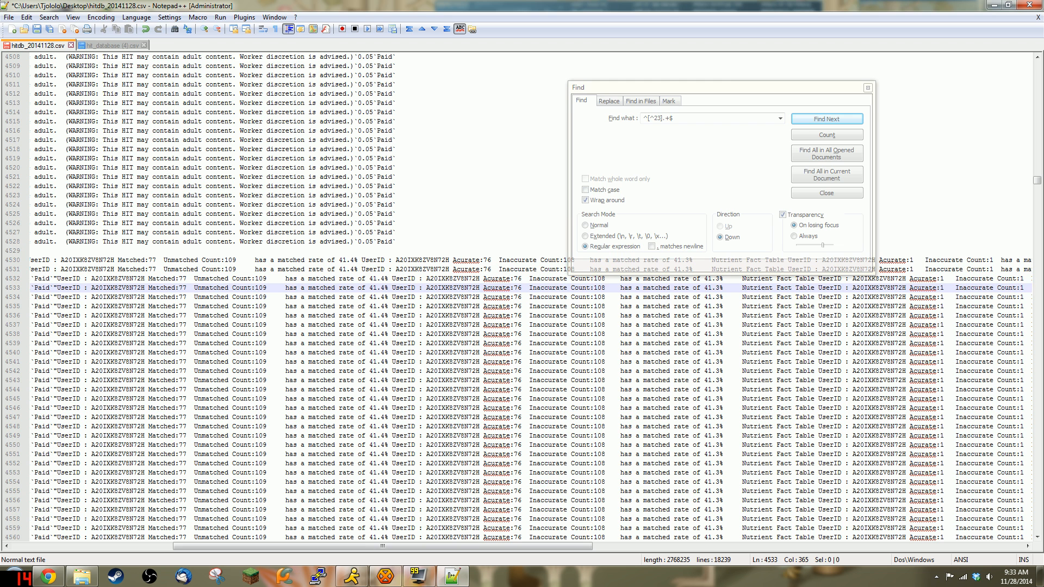
pyautogui.click(809, 120)
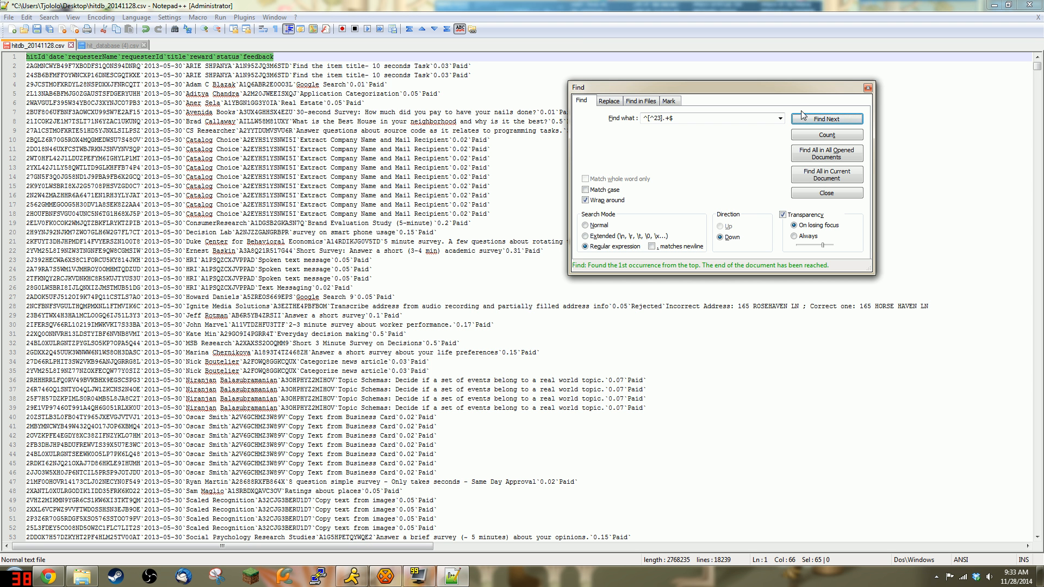
# Step: Confirm only the header still matches, save the cleaned CSV, and snap Notepad++ right
pyautogui.click(850, 122)
pyautogui.click(849, 196)
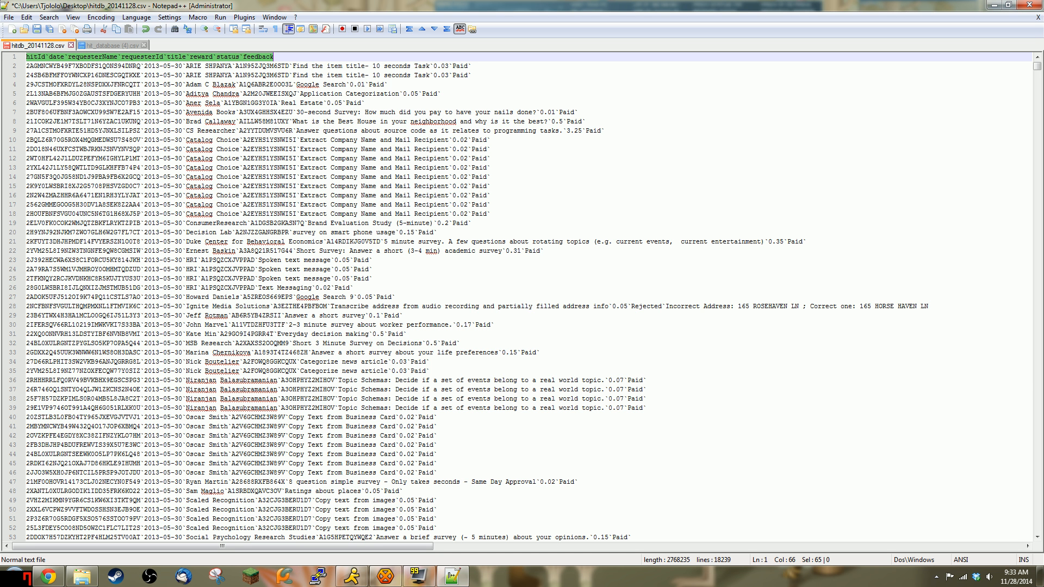
pyautogui.hotkey('ctrl', 's')
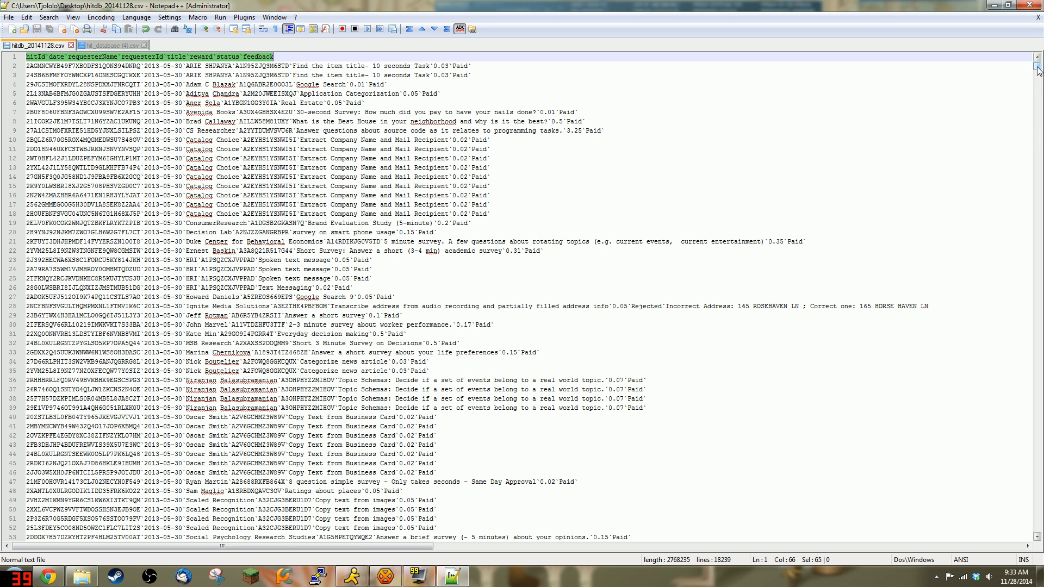
pyautogui.moveTo(1039, 72); pyautogui.dragTo(1043, 546)
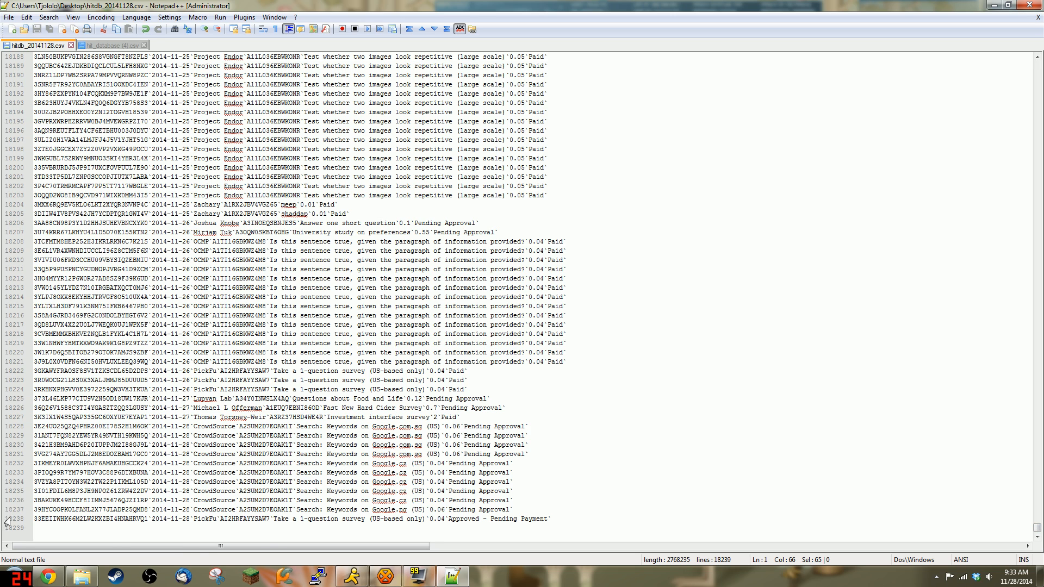
pyautogui.moveTo(372, 4); pyautogui.dragTo(1043, 120)
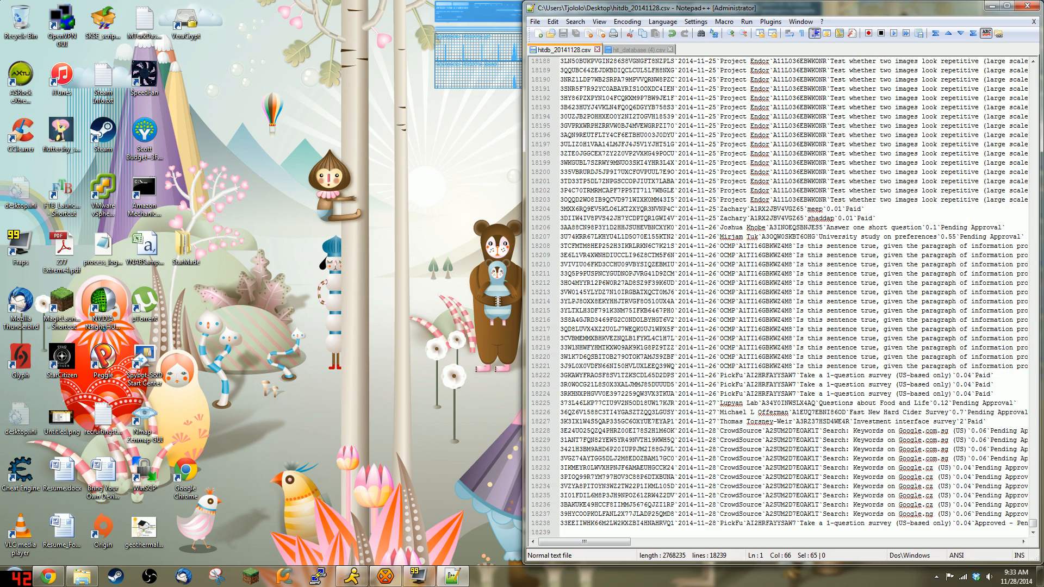
# Step: Put Chrome on the left half and highlight the dashboard's 18237 HITs Submitted total
pyautogui.click(48, 576)
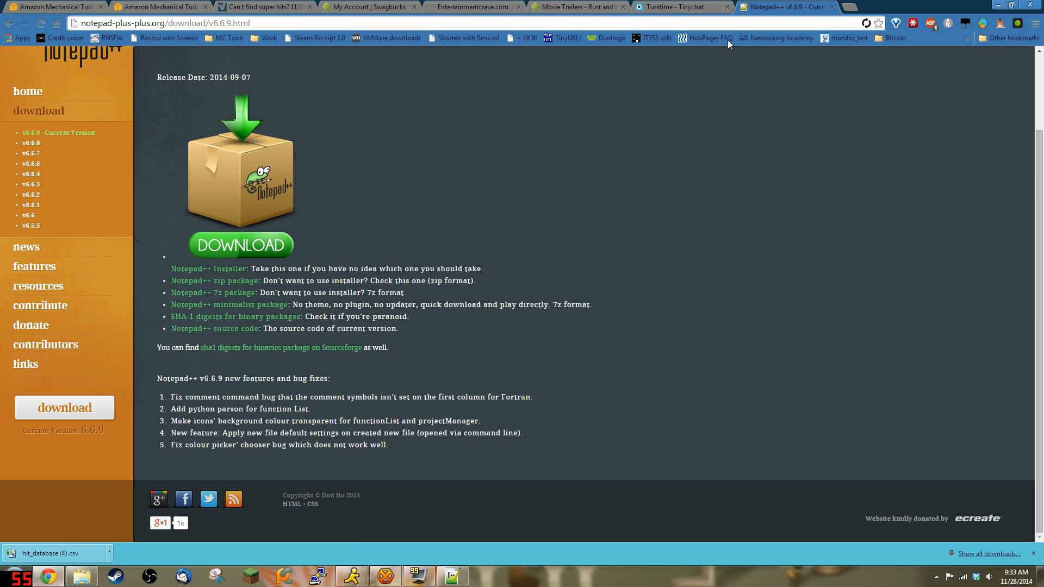
pyautogui.moveTo(903, 14); pyautogui.dragTo(0, 327)
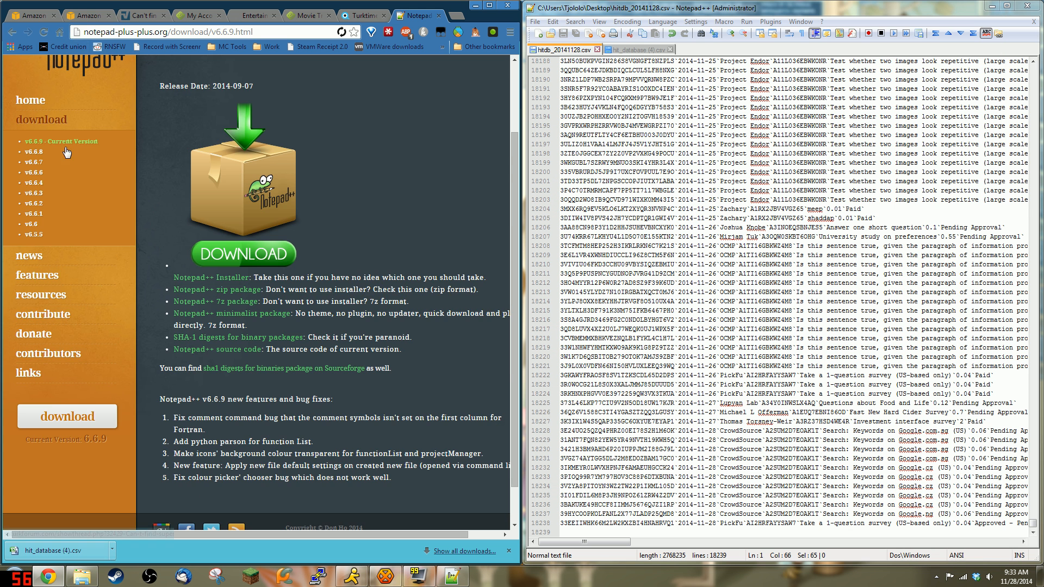
pyautogui.click(70, 17)
pyautogui.scroll(-1, 499, 379)
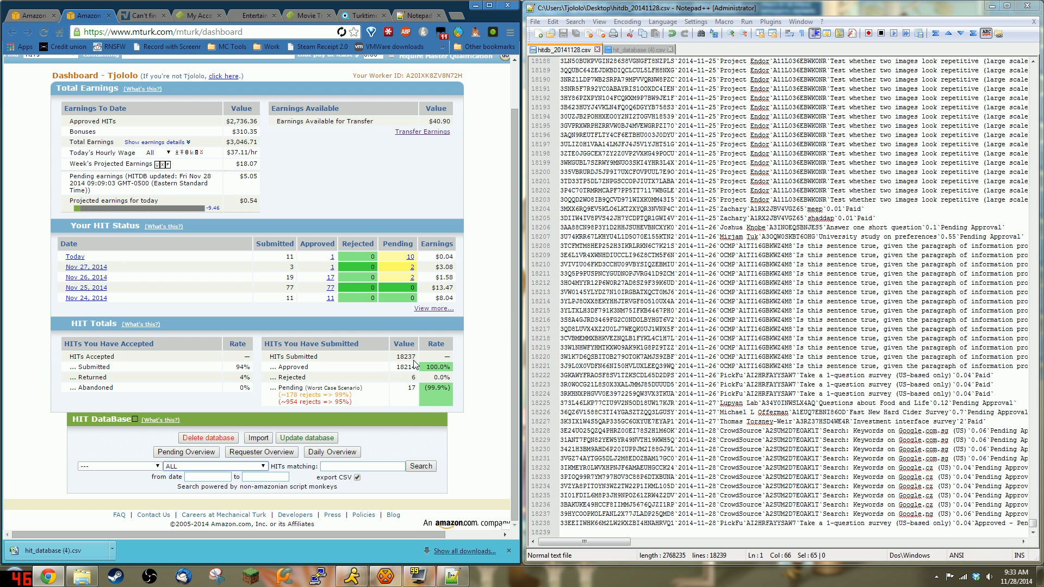
pyautogui.moveTo(416, 357); pyautogui.dragTo(270, 357)
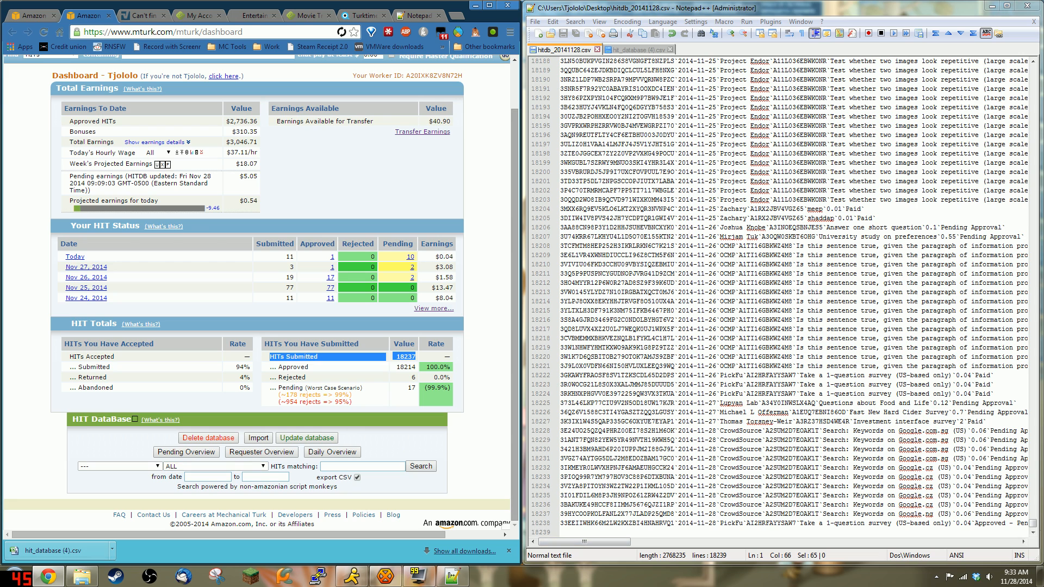
pyautogui.moveTo(1033, 523); pyautogui.dragTo(1035, 61)
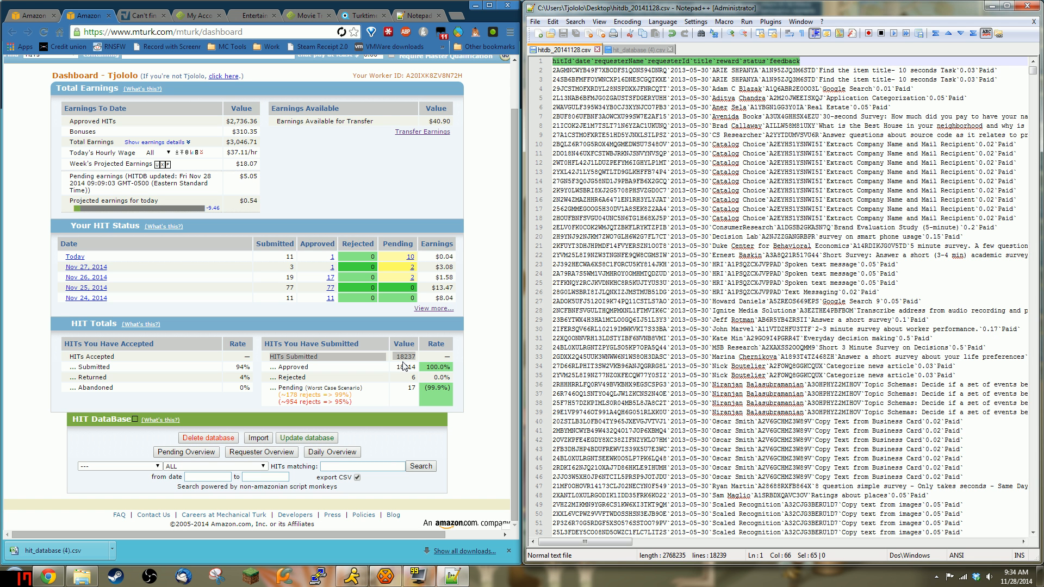
# Step: Delete the CSV's trailing empty line, leaving 18238 lines, and select all its contents
pyautogui.click(766, 164)
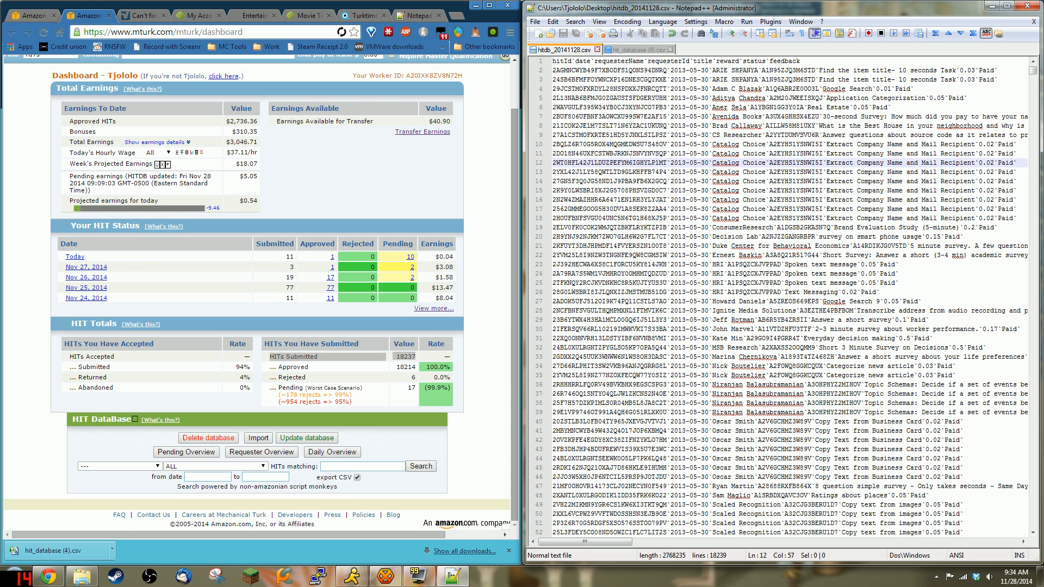
pyautogui.click(735, 209)
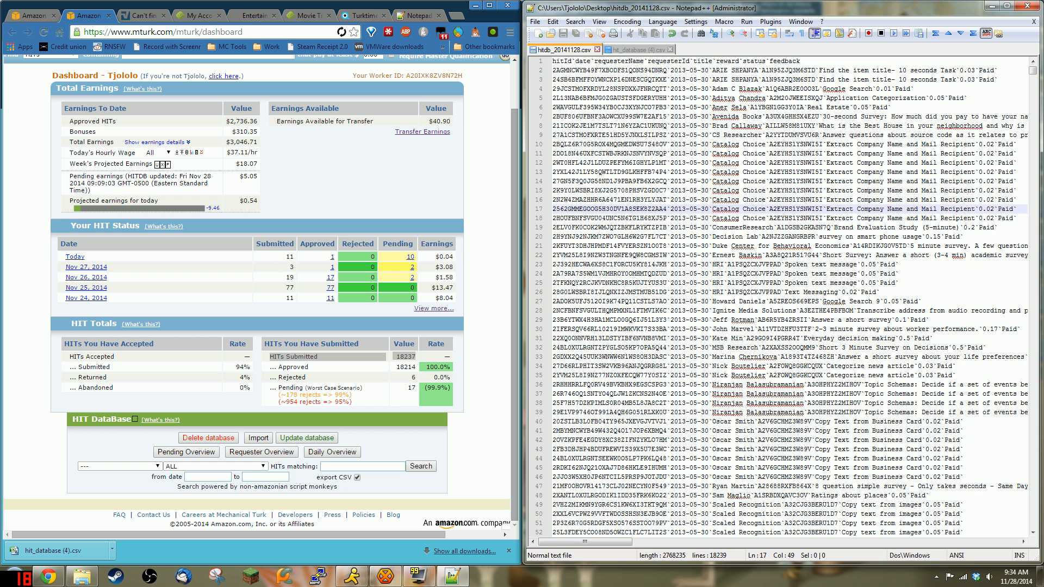
pyautogui.hotkey('ctrl', 'a')
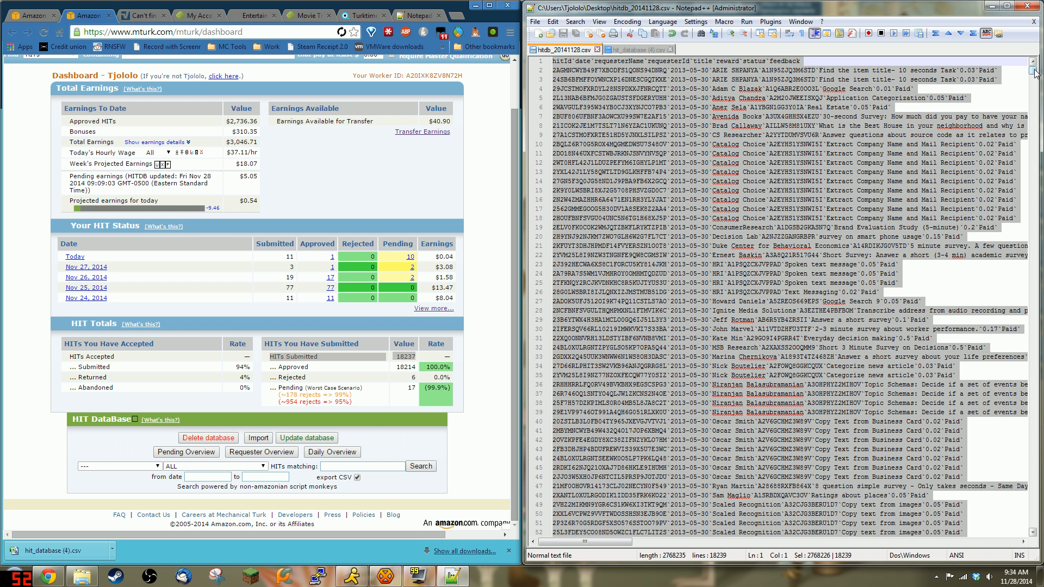
pyautogui.moveTo(1035, 72); pyautogui.dragTo(1034, 523)
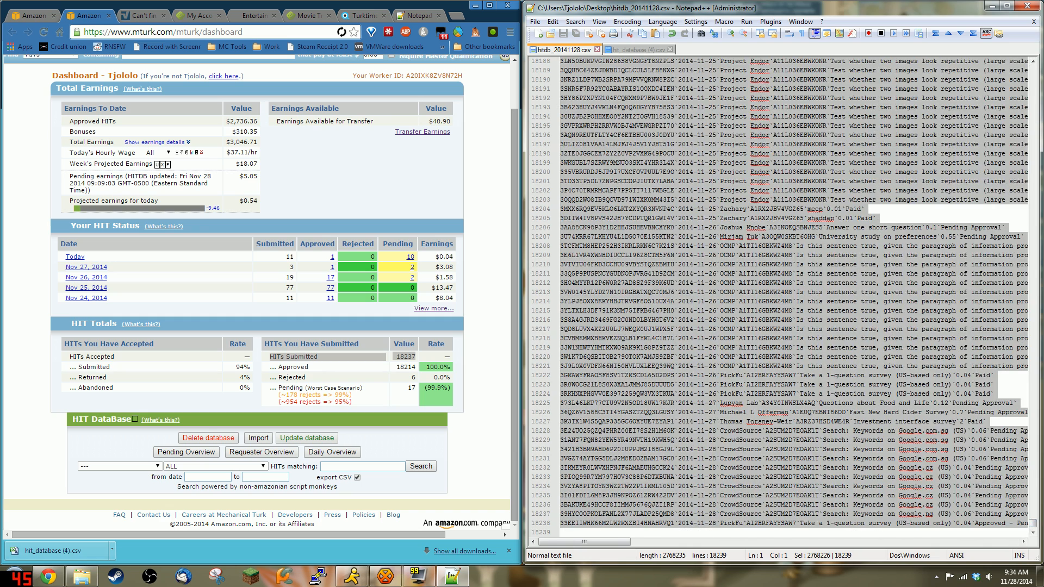
pyautogui.hotkey('ctrl', 'End')
pyautogui.press('BackSpace')
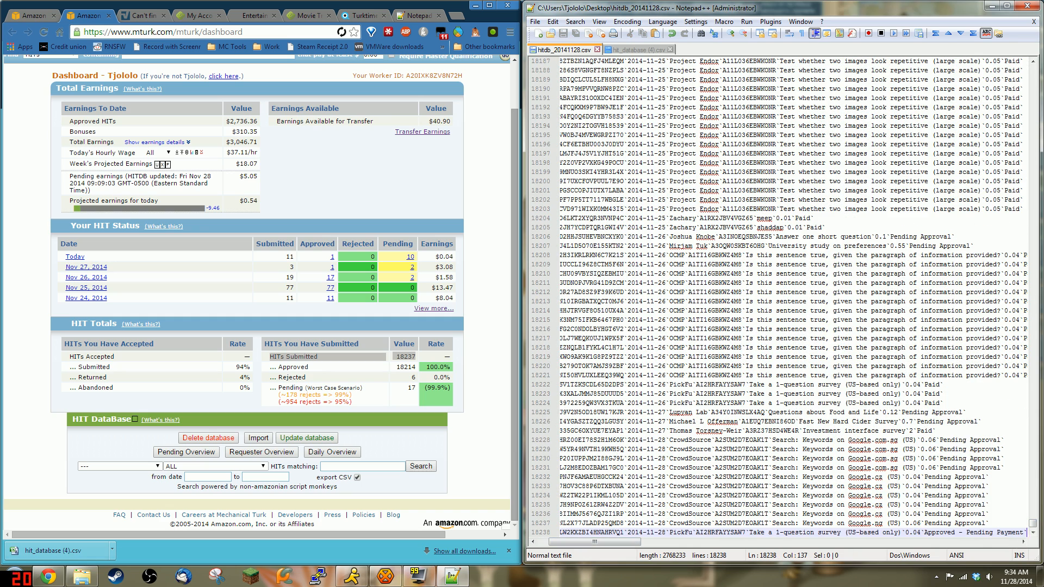
pyautogui.hotkey('ctrl', 'a')
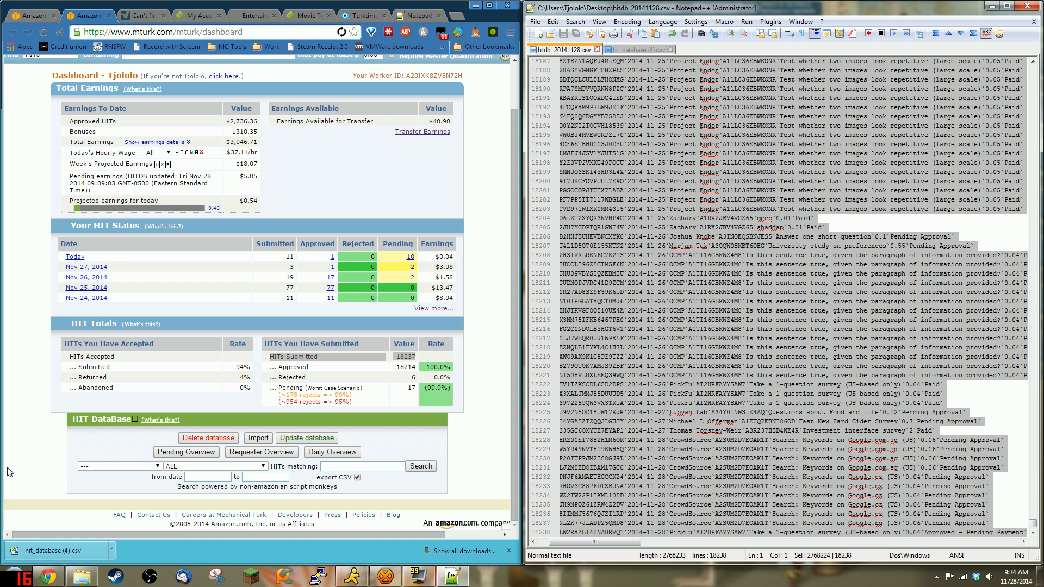
# Step: Open the HIT DataBase CSV import box on the mTurk dashboard and focus its paste area
pyautogui.click(66, 467)
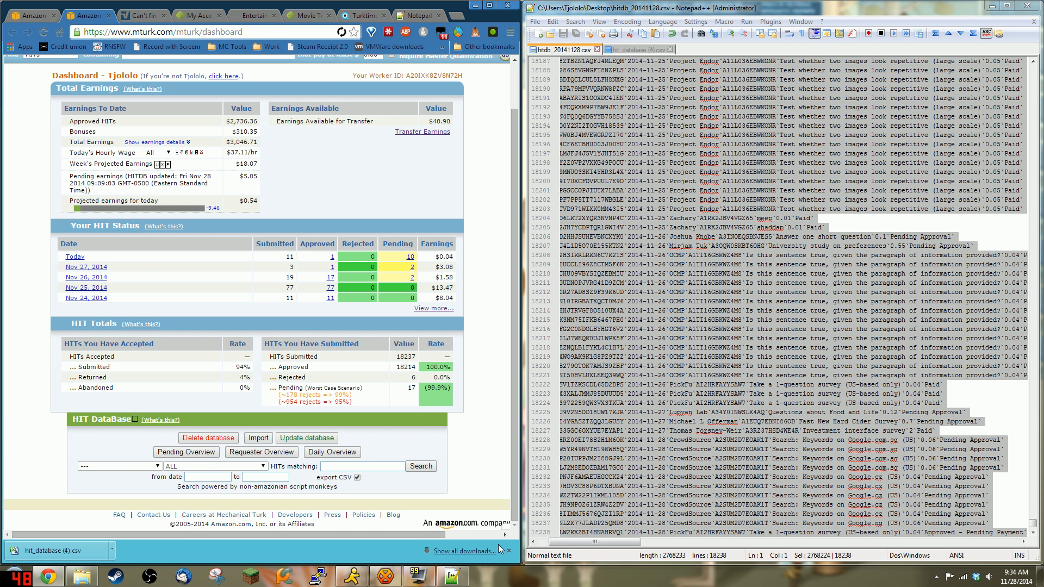
pyautogui.scroll(1, 217, 435)
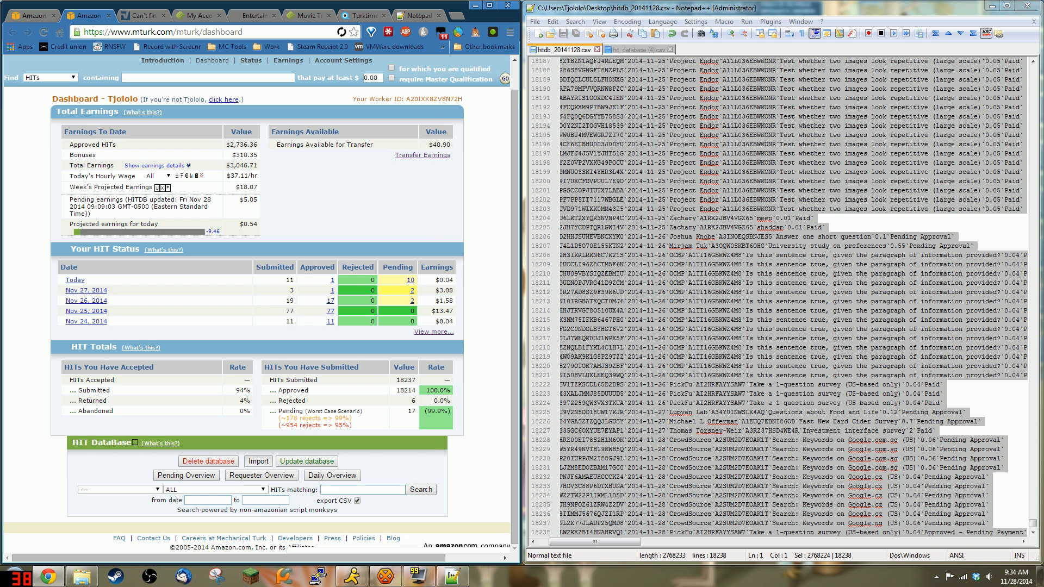
pyautogui.click(258, 461)
pyautogui.click(263, 312)
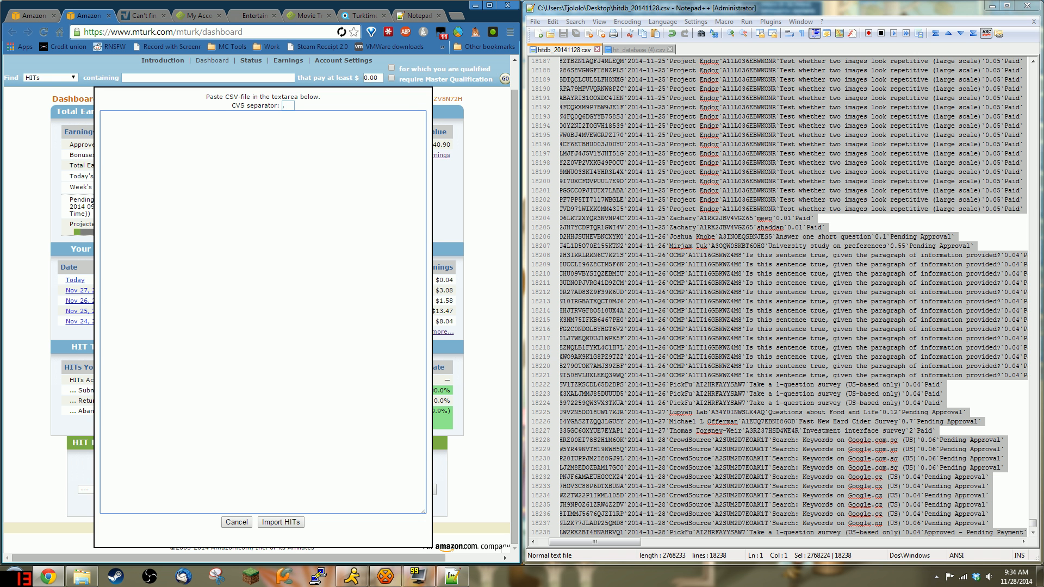
# Step: Paste the CSV, set the separator to a backtick (`), and start importing the 18237 HITs
pyautogui.hotkey('ctrl', 'v')
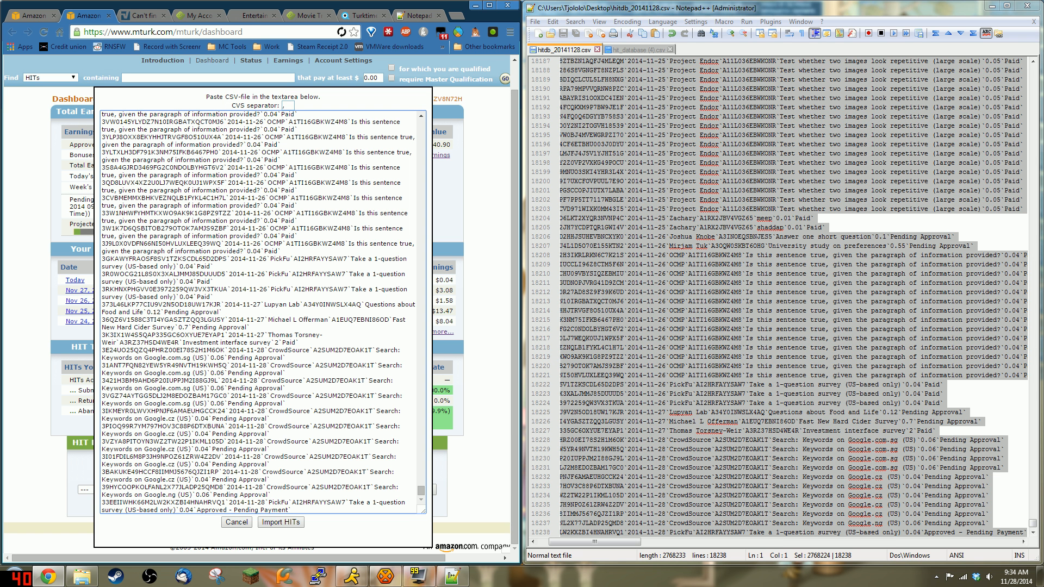
pyautogui.doubleClick(287, 105)
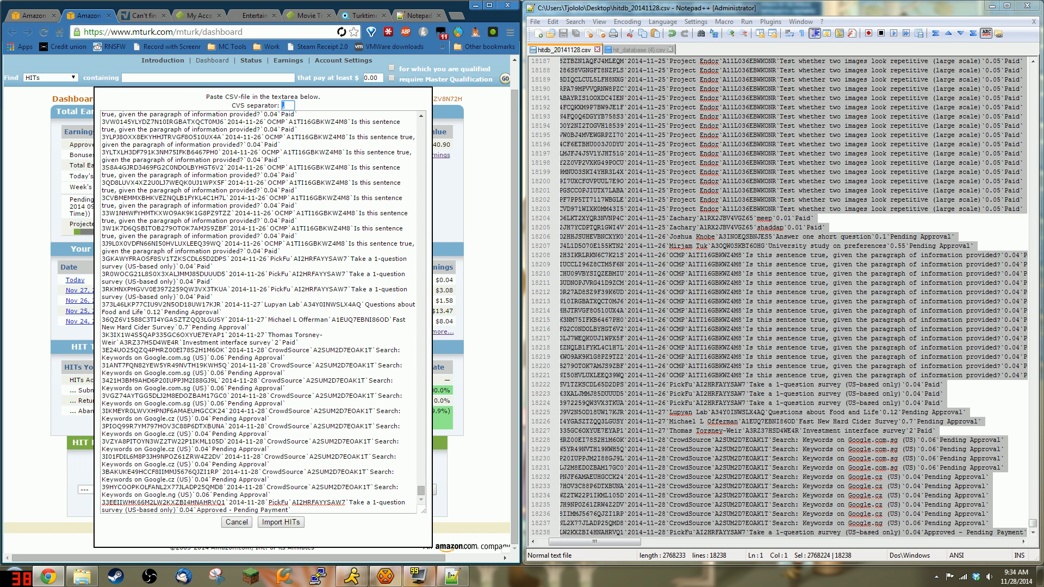
pyautogui.write('`')
pyautogui.click(297, 523)
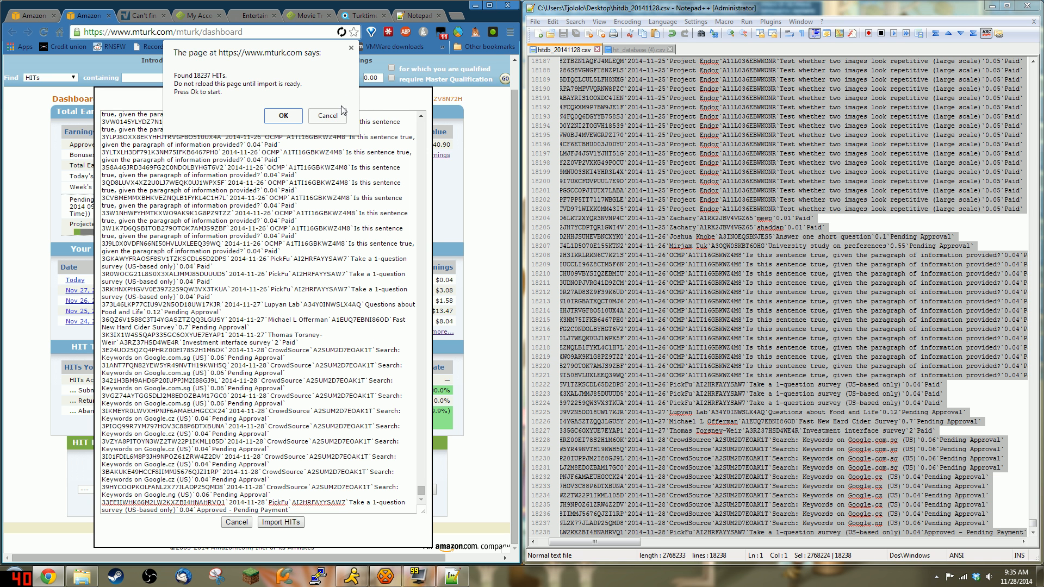
# Step: Cancel the 'Found 18237 HITs' confirmation and close the CSV import box
pyautogui.click(329, 117)
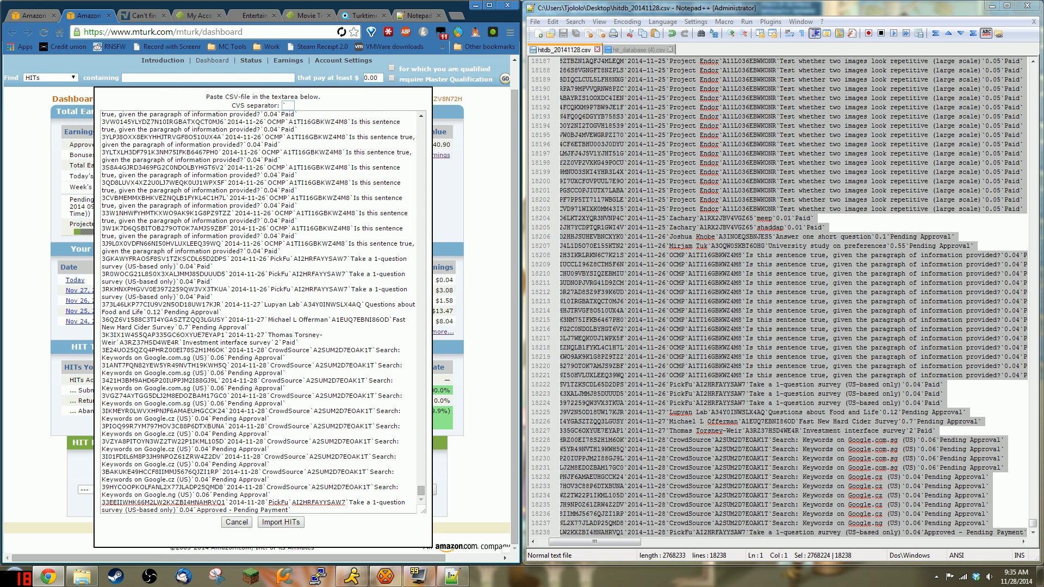
pyautogui.click(237, 524)
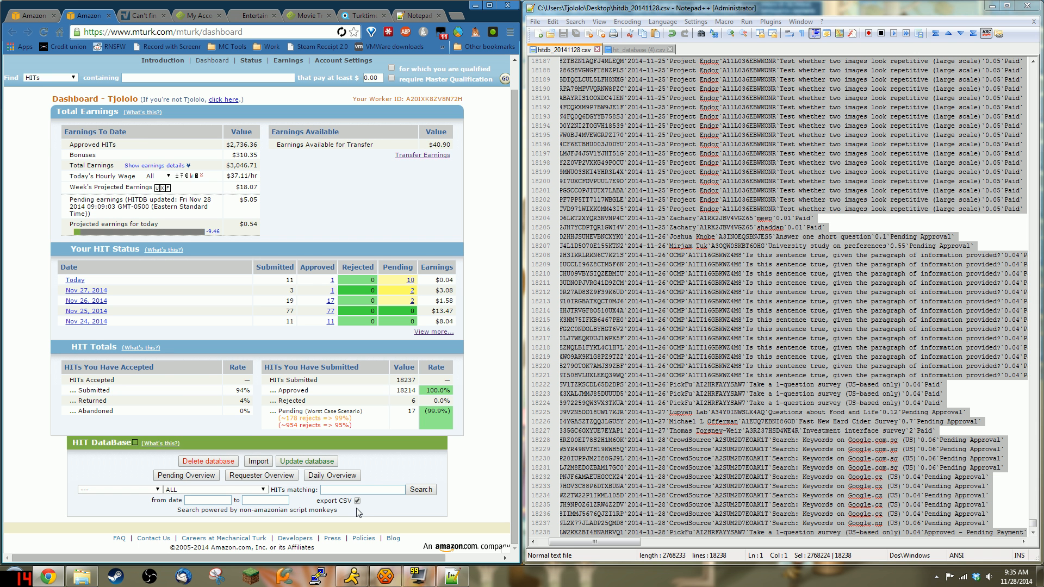
# Step: Re-add and remove the trailing line at the end of the CSV, then save it
pyautogui.click(848, 347)
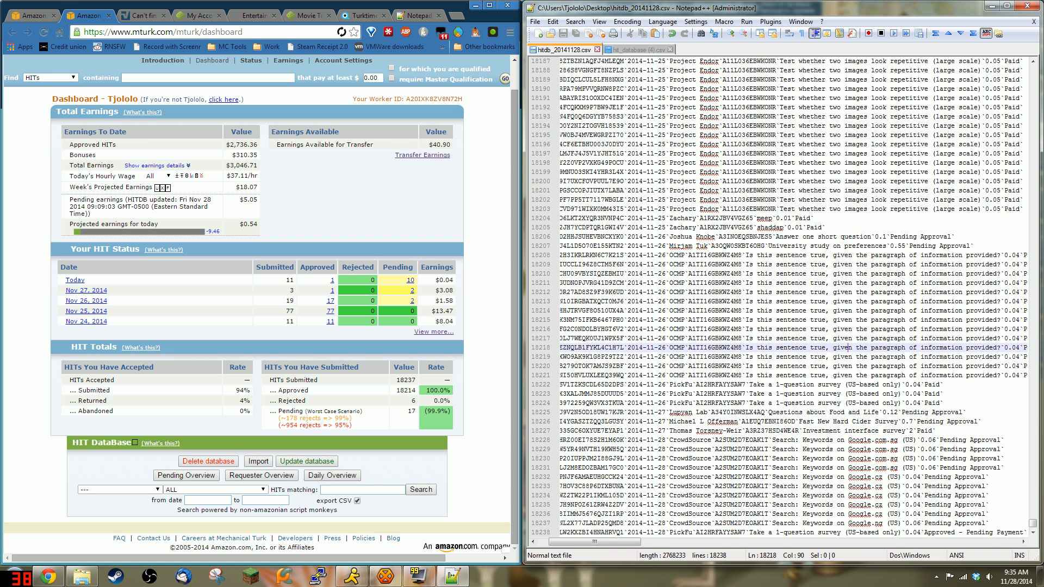
pyautogui.hotkey('ctrl', 'End')
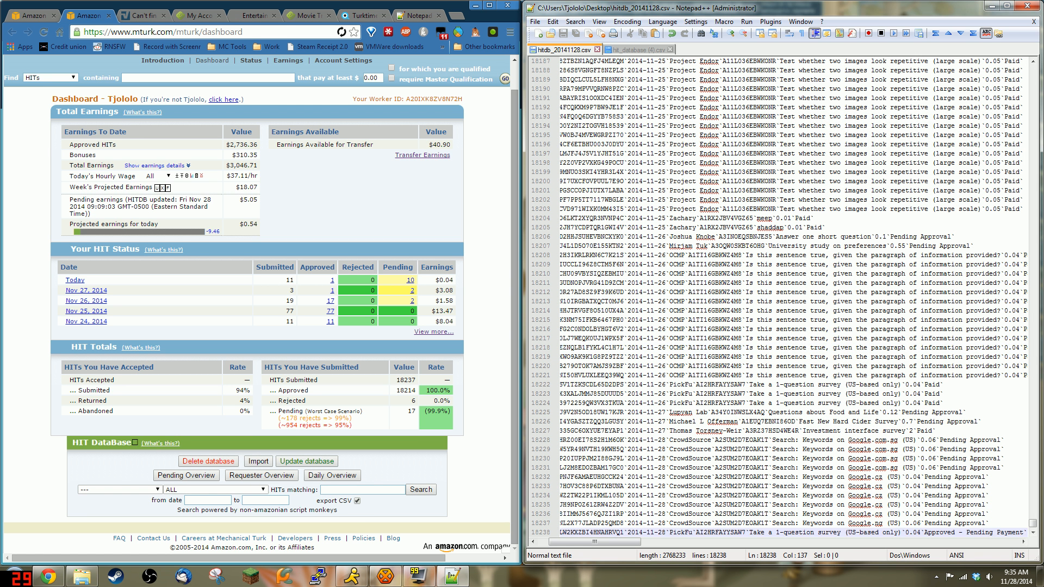
pyautogui.press('Return')
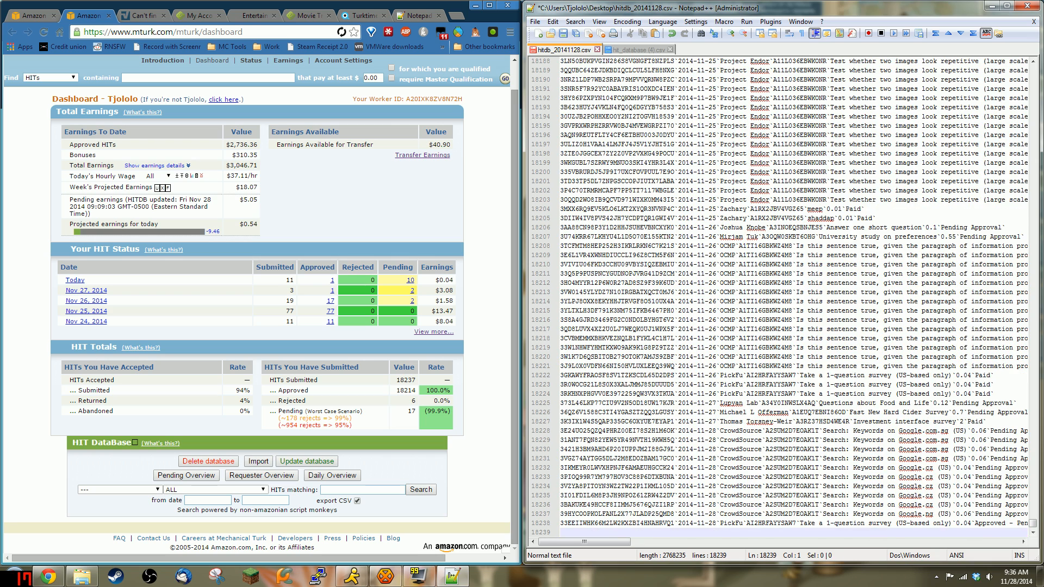
pyautogui.press('BackSpace')
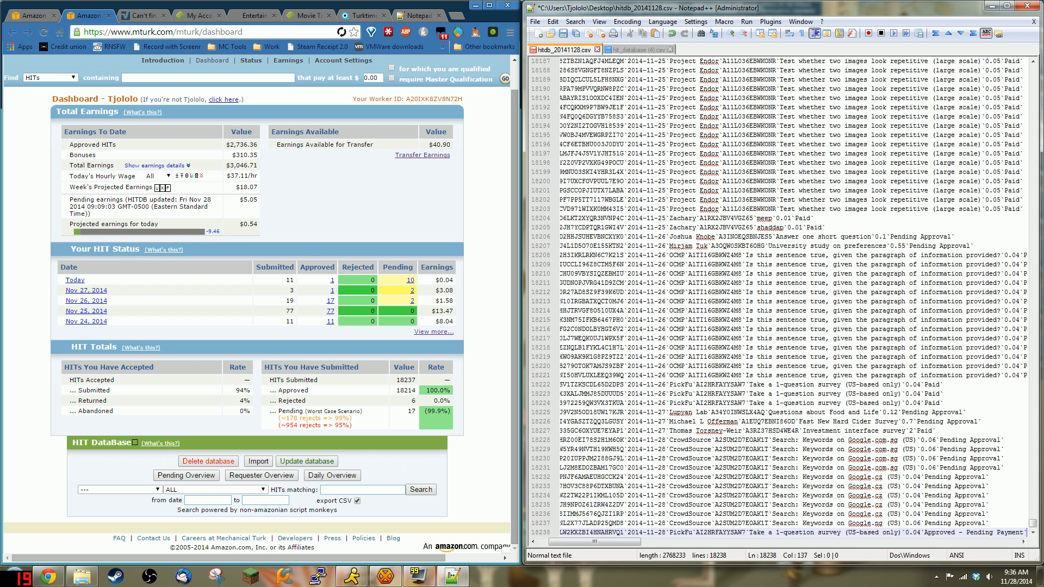
pyautogui.click(809, 144)
pyautogui.hotkey('ctrl', 's')
# Step: Rerun the ^[^23].+$ regex search, then change it to ^[^1234].+$
pyautogui.doubleClick(809, 144)
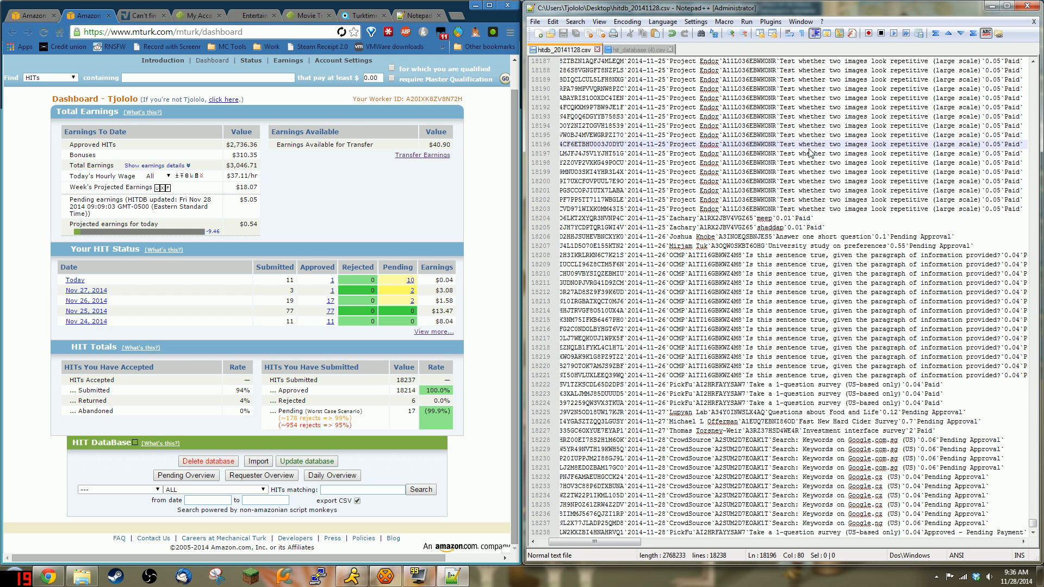
pyautogui.hotkey('ctrl', 'f')
pyautogui.click(680, 118)
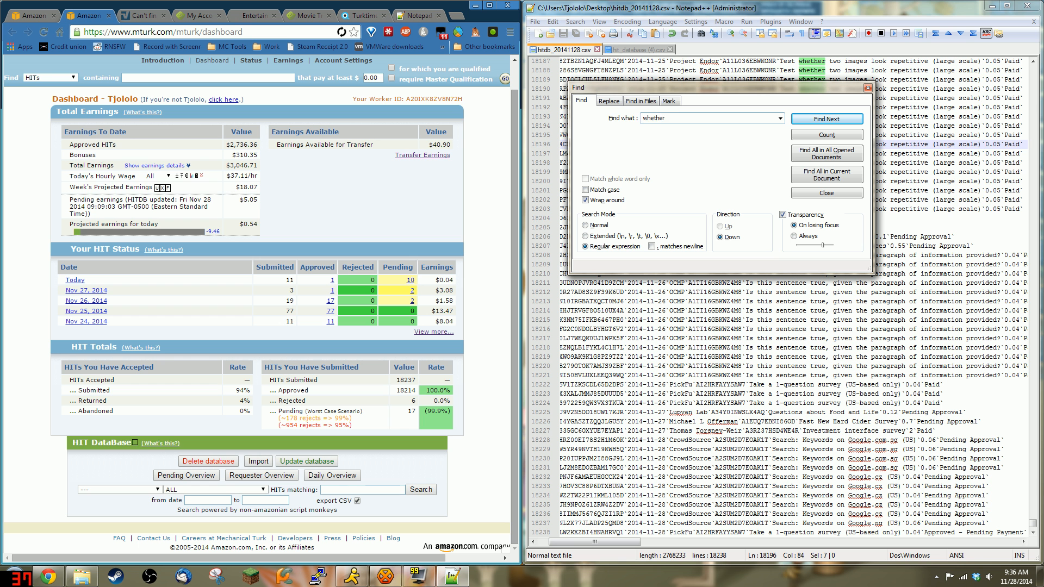
pyautogui.click(780, 120)
pyautogui.click(666, 128)
pyautogui.click(826, 119)
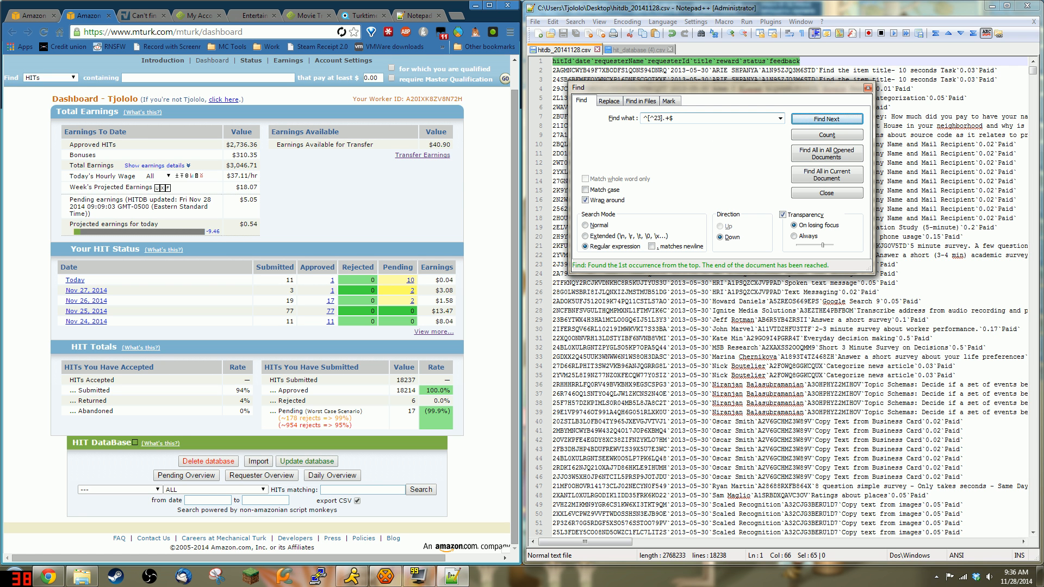
pyautogui.doubleClick(664, 119)
pyautogui.click(655, 118)
pyautogui.write('1234')
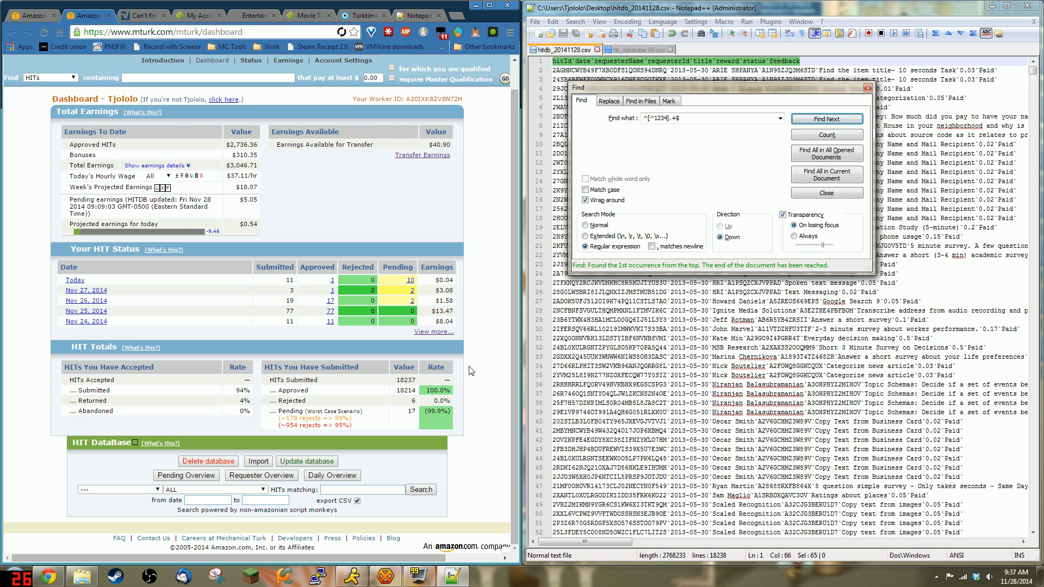
pyautogui.click(471, 371)
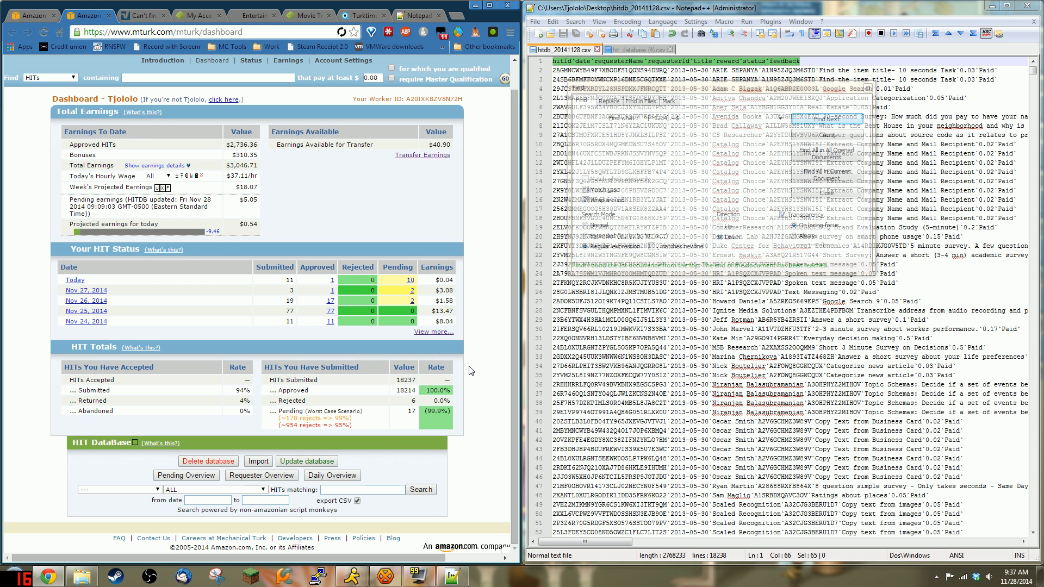
# Step: Delete the local HIT database, confirm it, then reload the dashboard and close Turkmaster
pyautogui.click(203, 468)
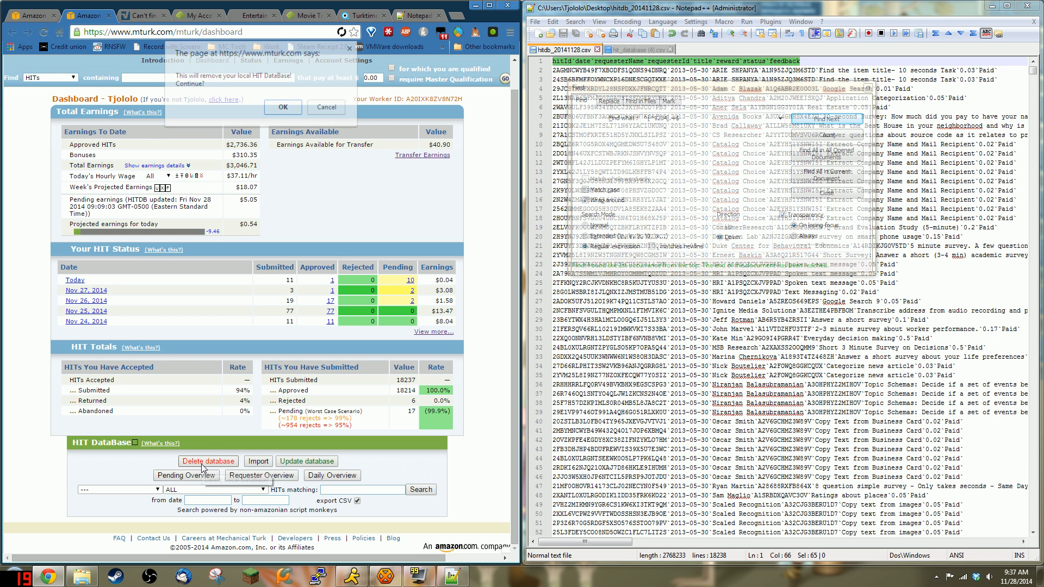
pyautogui.click(283, 109)
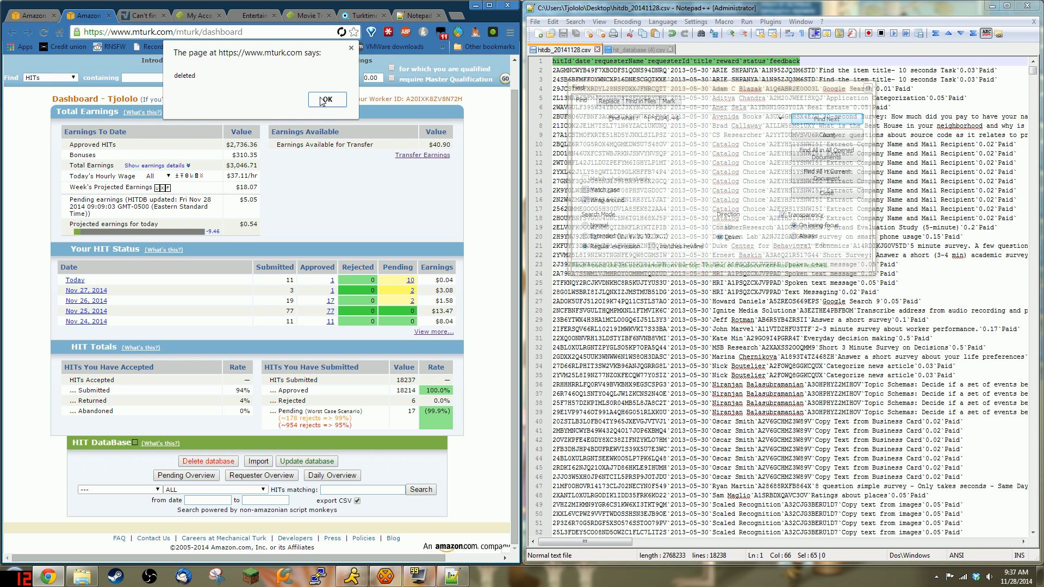
pyautogui.click(323, 101)
pyautogui.click(45, 34)
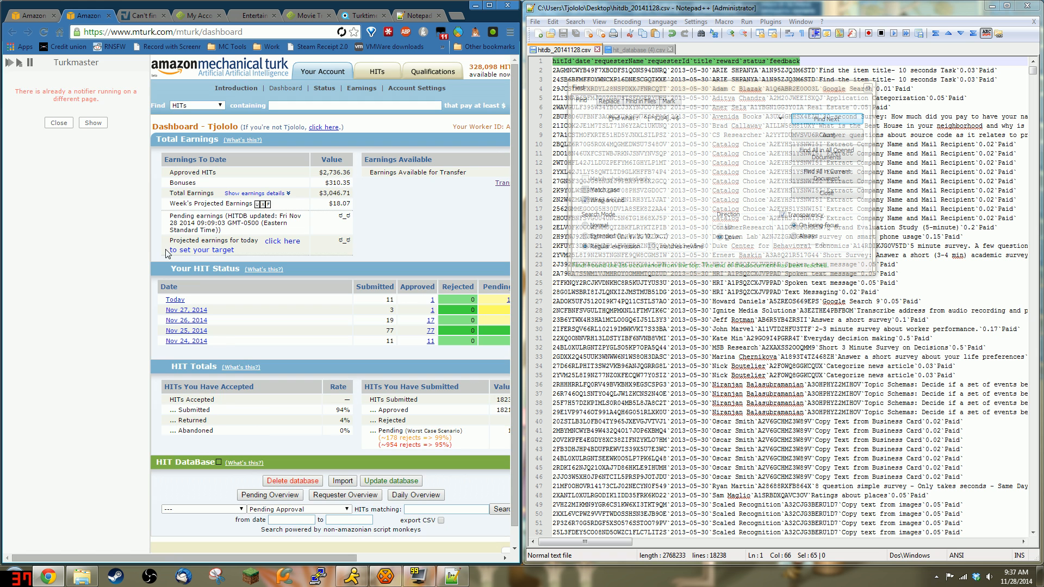
pyautogui.click(60, 123)
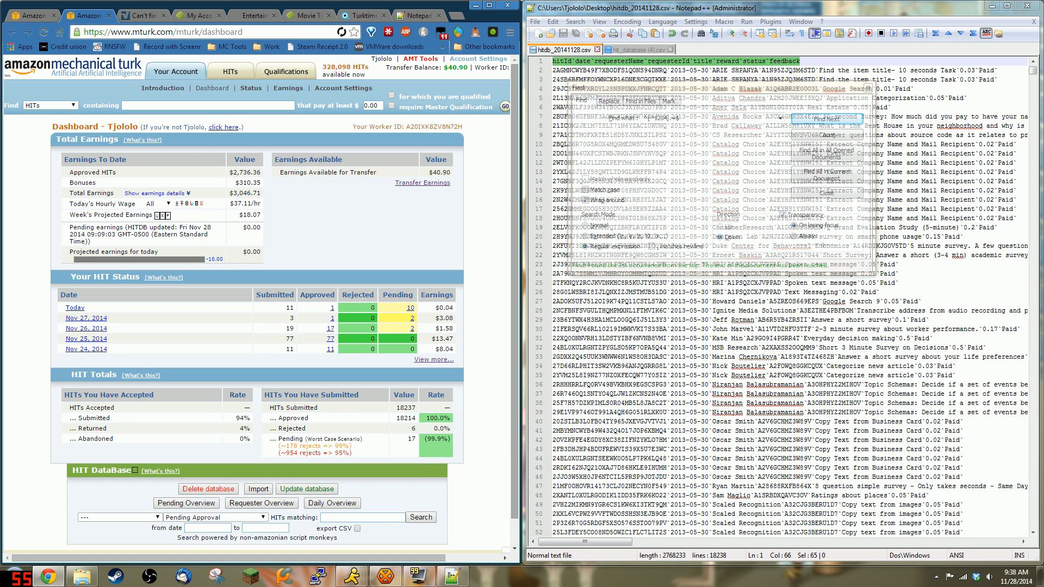
# Step: Select all of the cleaned CSV in Notepad++ and paste it into the HIT DataBase import box
pyautogui.click(728, 375)
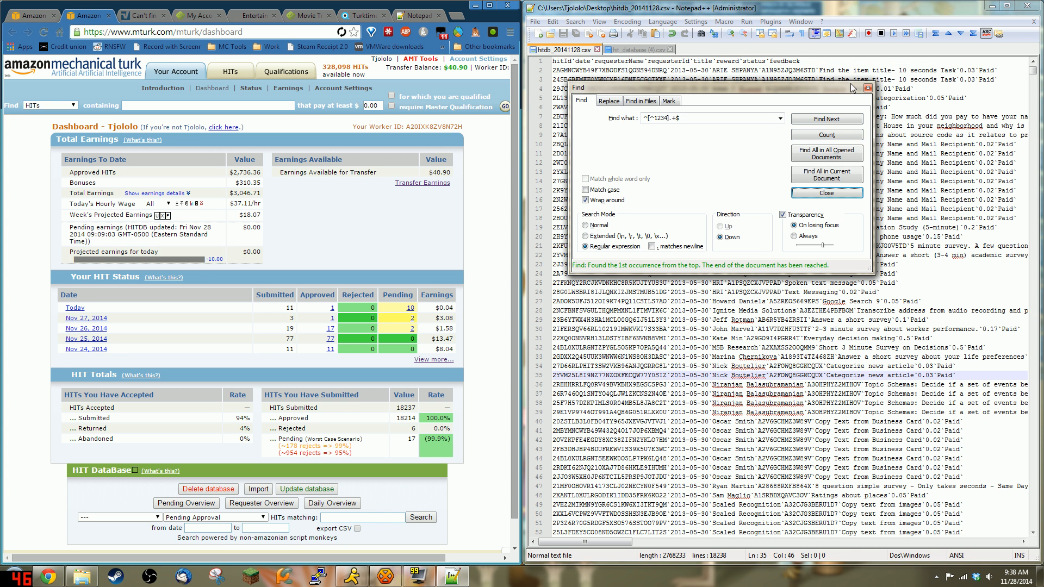
pyautogui.click(869, 88)
pyautogui.click(860, 98)
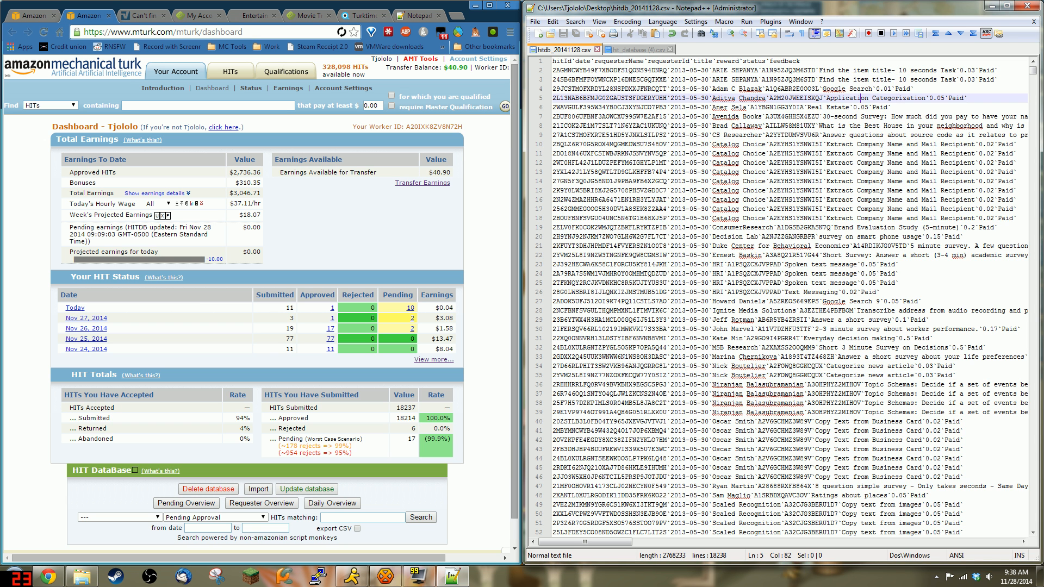
pyautogui.hotkey('ctrl', 'a')
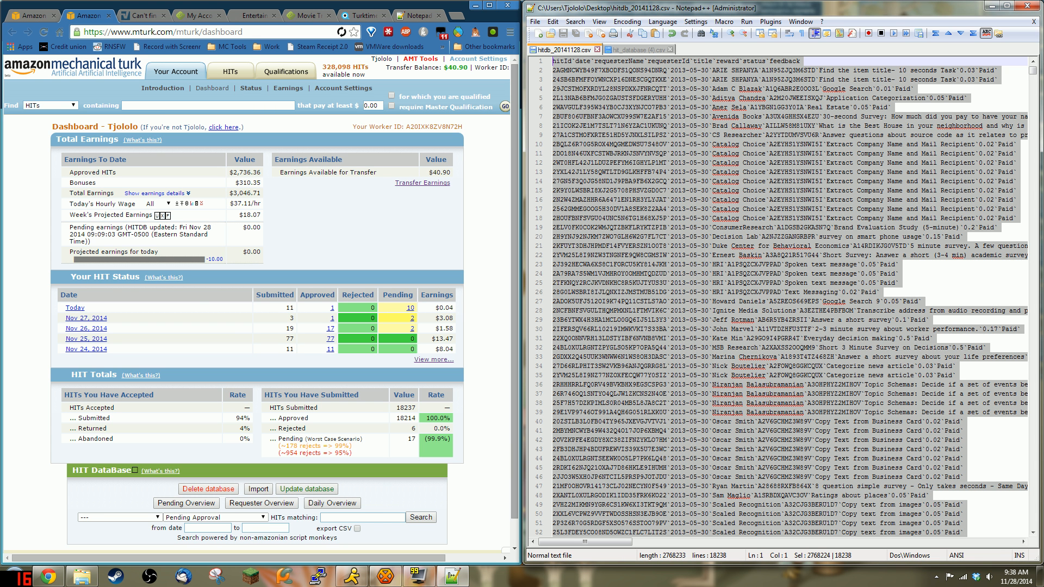
pyautogui.click(258, 489)
pyautogui.click(263, 312)
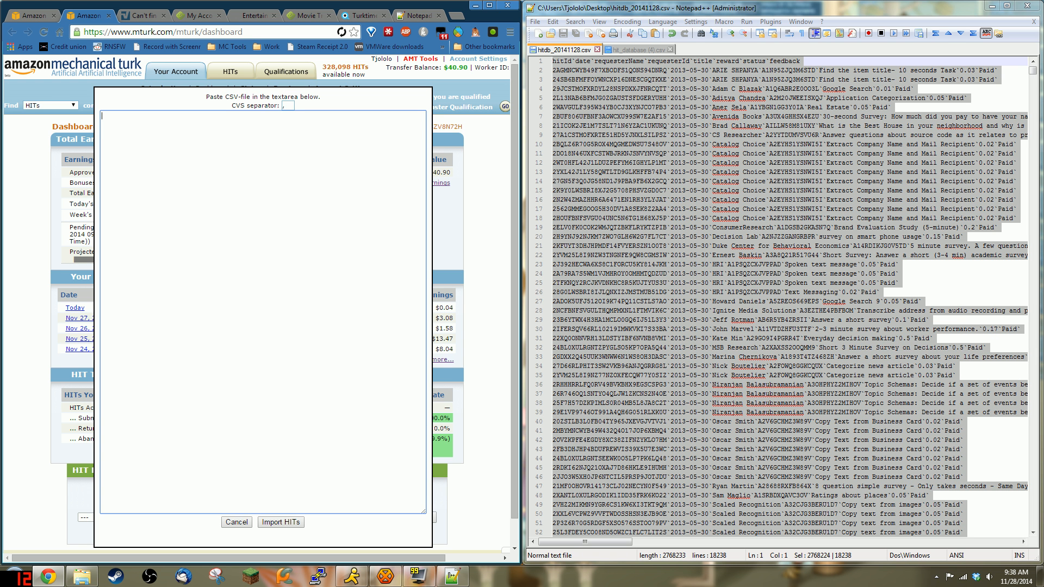
pyautogui.hotkey('ctrl', 'v')
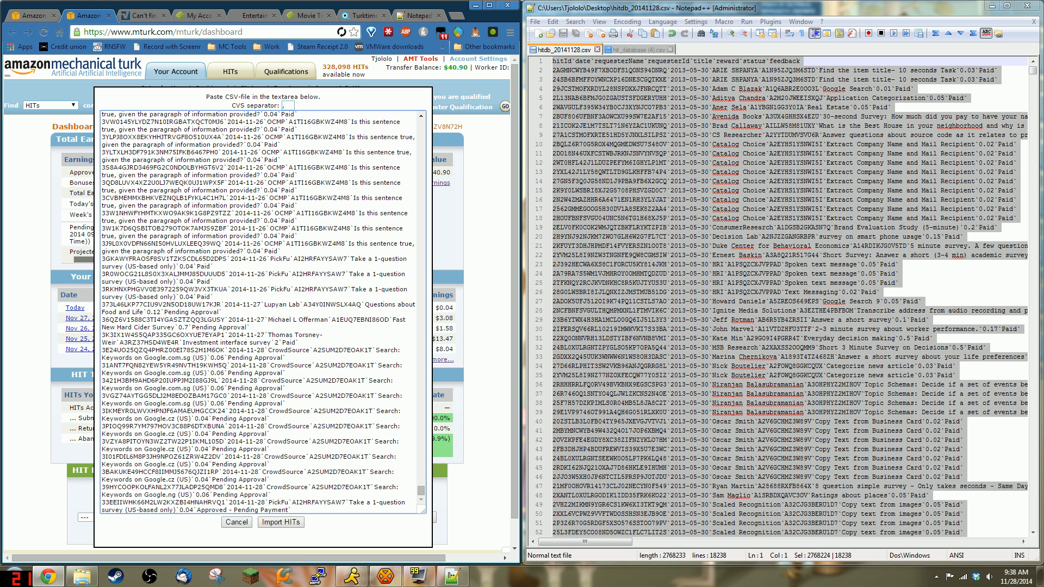
# Step: Retry the import, dismissing 'No HITs found' and fixing the separator, until 18237 HITs are detected
pyautogui.click(295, 524)
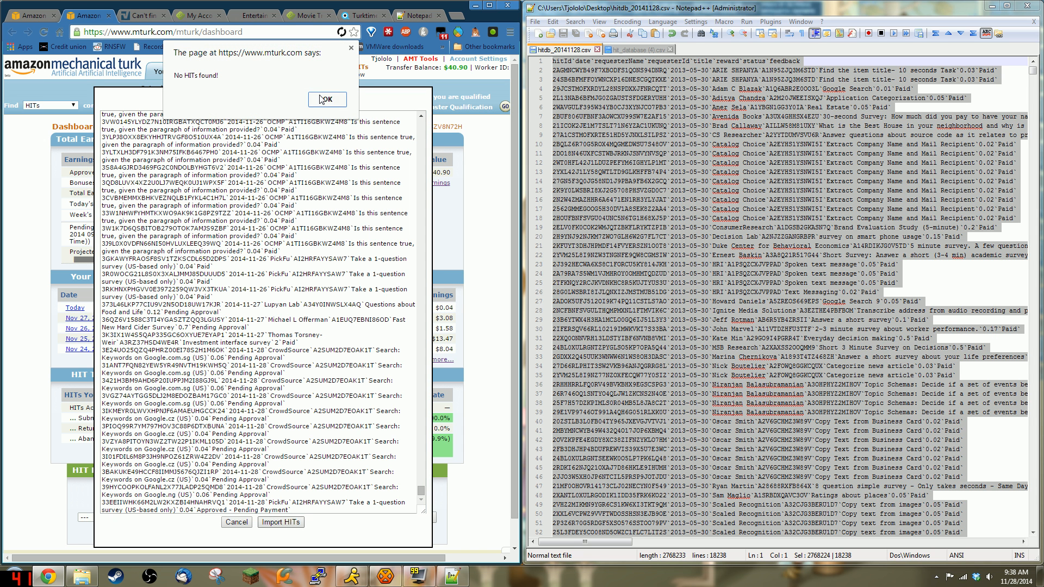
pyautogui.click(327, 100)
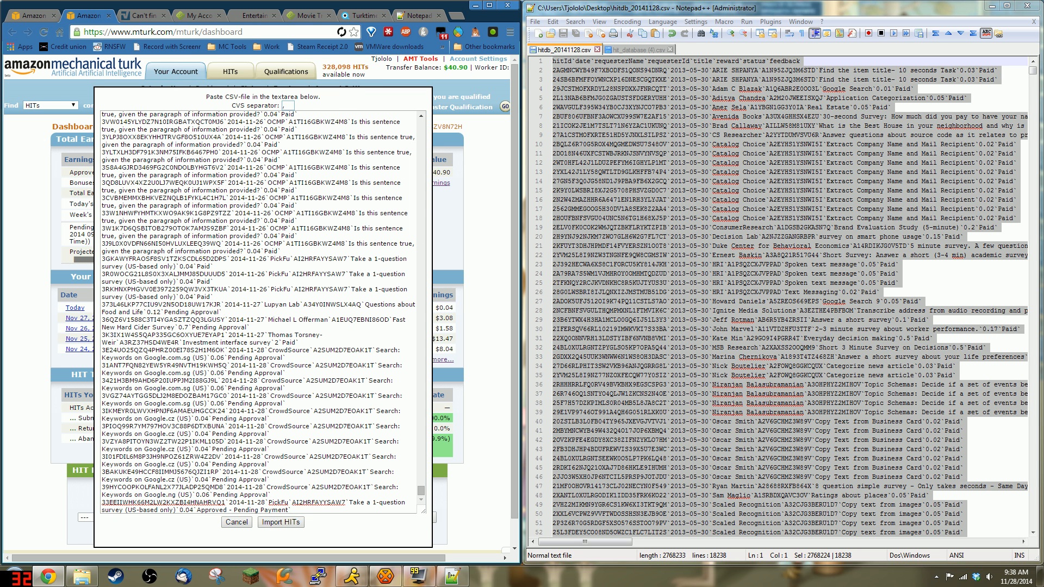
pyautogui.click(289, 105)
pyautogui.click(282, 522)
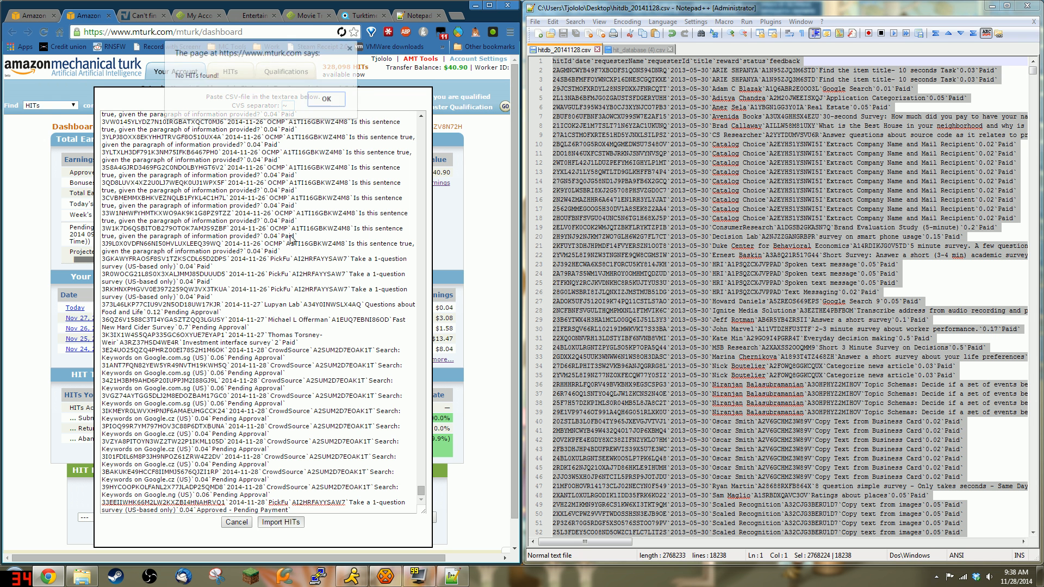
pyautogui.click(325, 100)
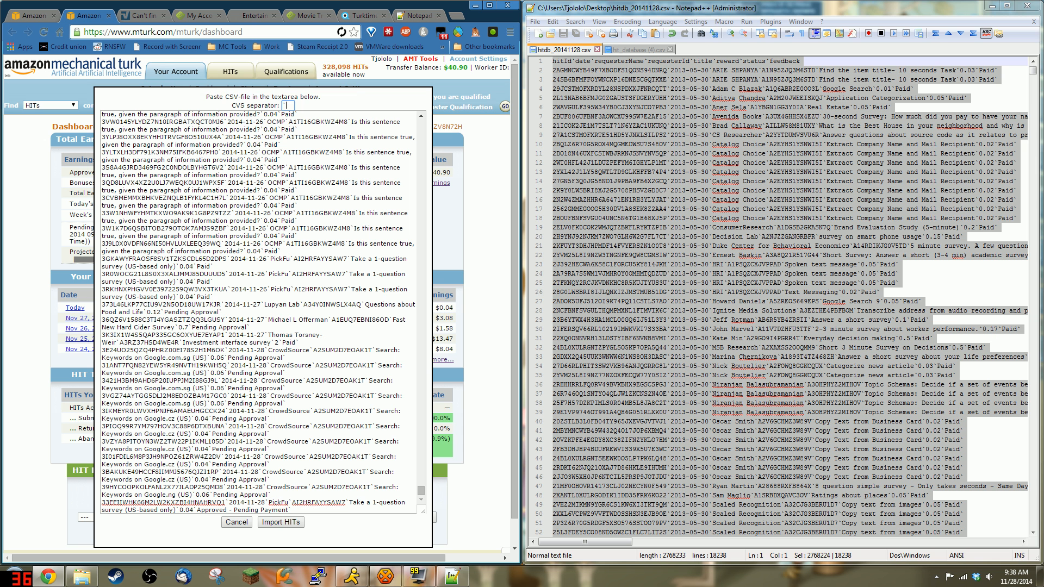
pyautogui.click(282, 522)
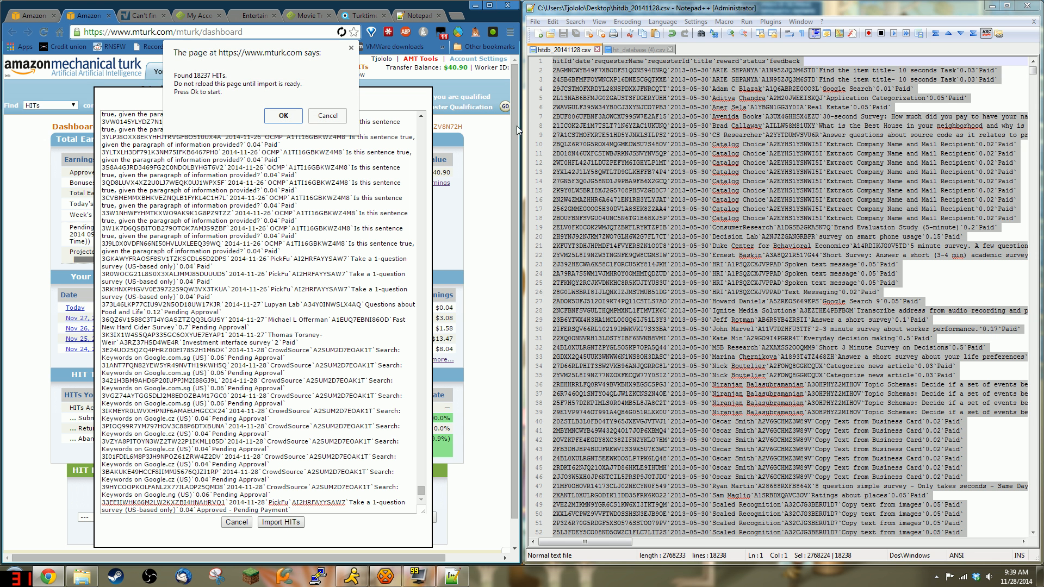
# Step: Cancel the 18237-HIT import confirmation and widen the browser across most of the screen
pyautogui.moveTo(522, 108); pyautogui.dragTo(563, 111)
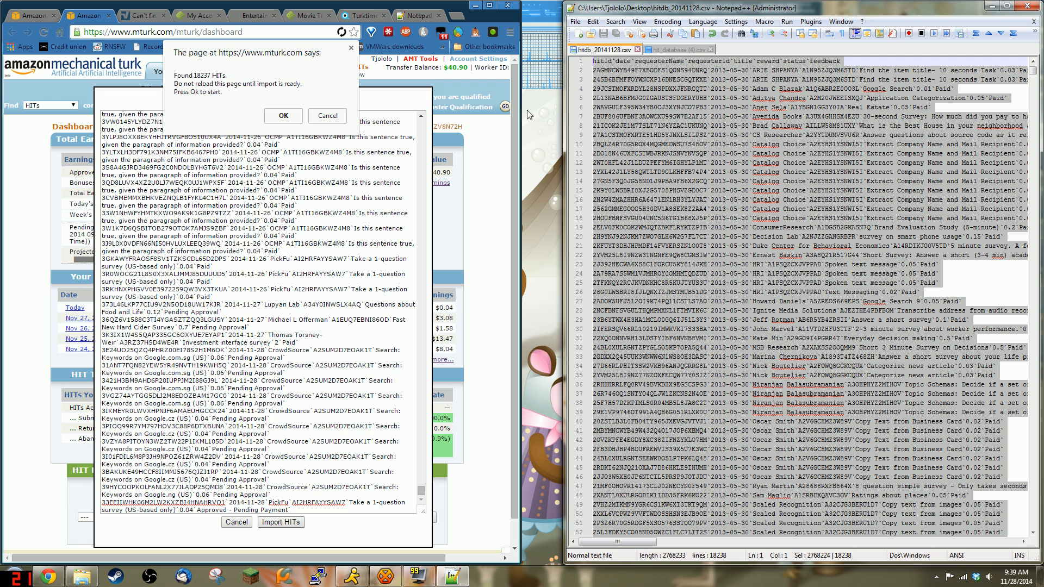
pyautogui.click(327, 103)
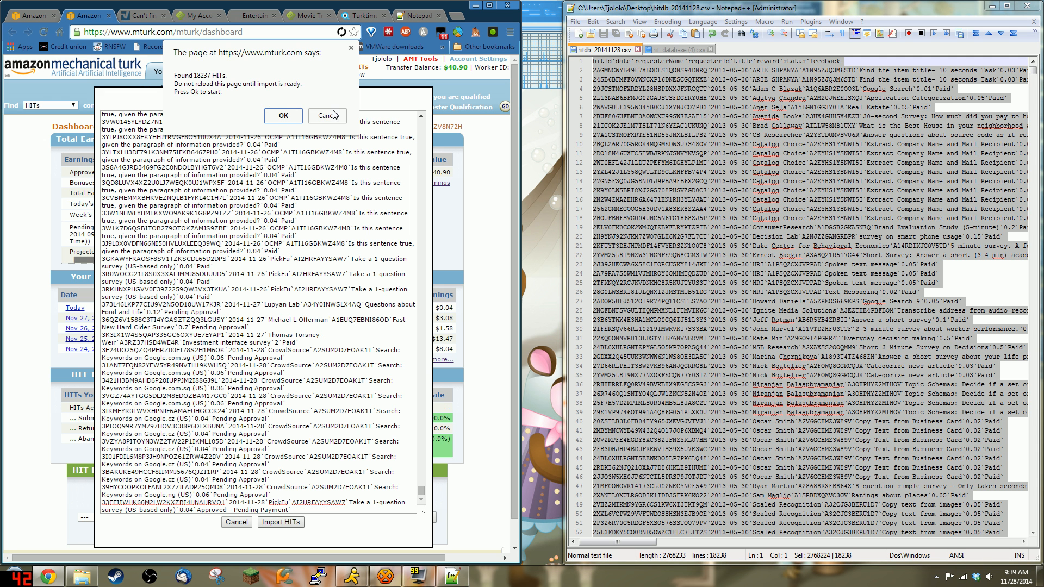
pyautogui.click(334, 114)
pyautogui.moveTo(519, 126); pyautogui.dragTo(881, 126)
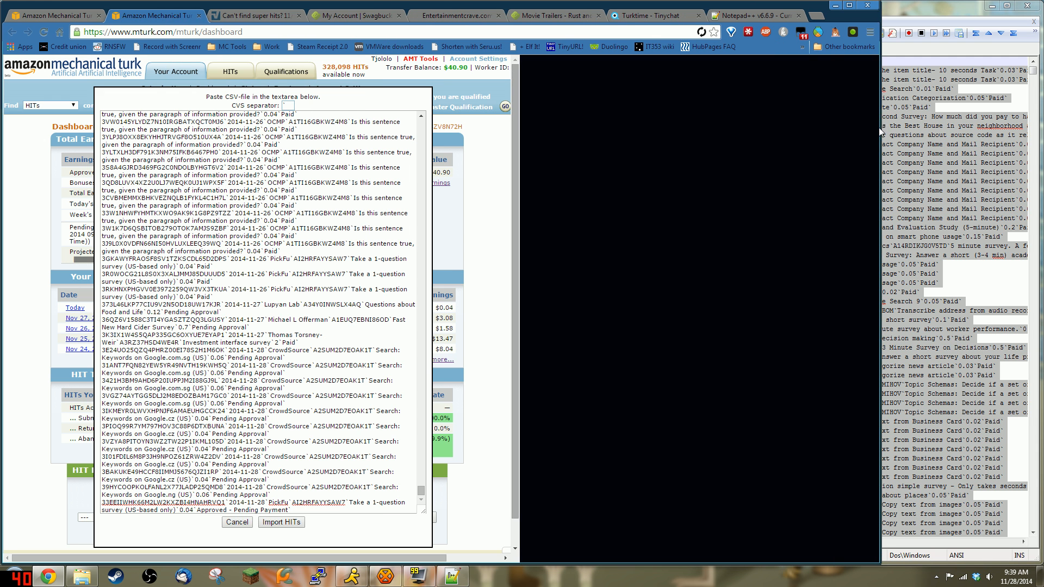
# Step: Paste the cleaned CSV into the import box, import all 18237 HITs, and reload the dashboard
pyautogui.click(419, 530)
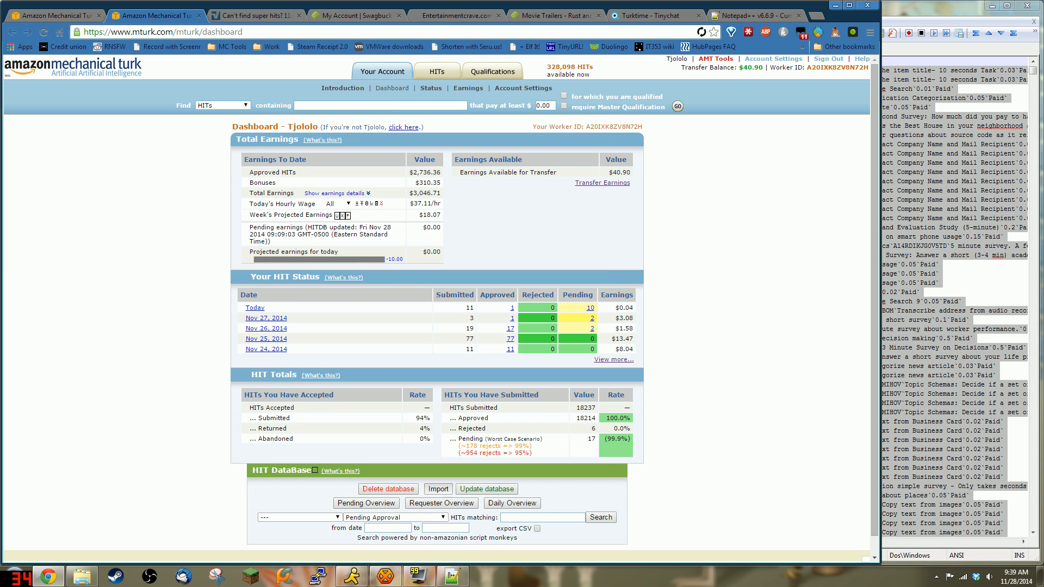
pyautogui.click(438, 489)
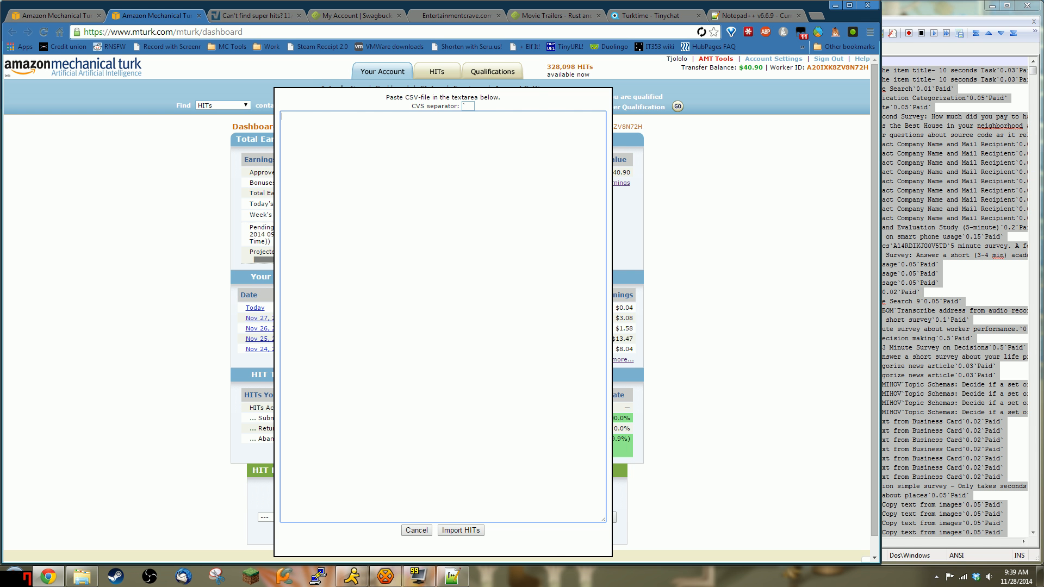
pyautogui.hotkey('ctrl', 'v')
pyautogui.click(462, 530)
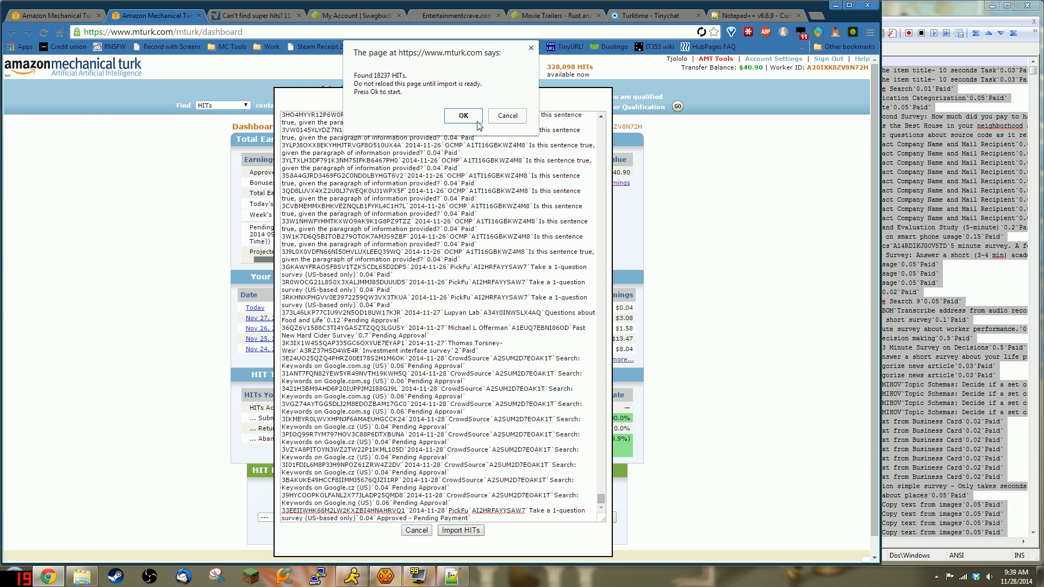
pyautogui.click(463, 116)
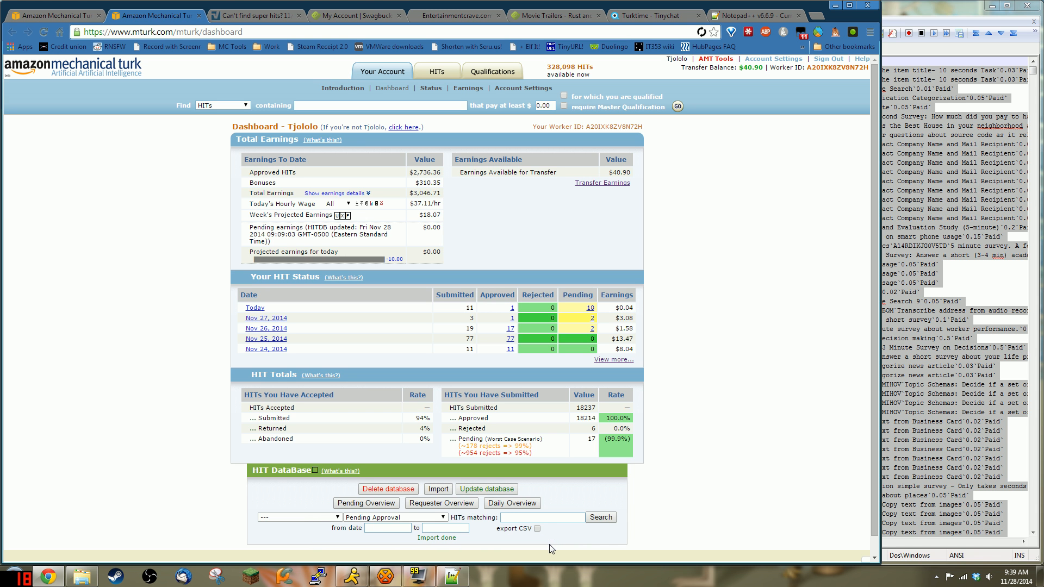
pyautogui.click(43, 32)
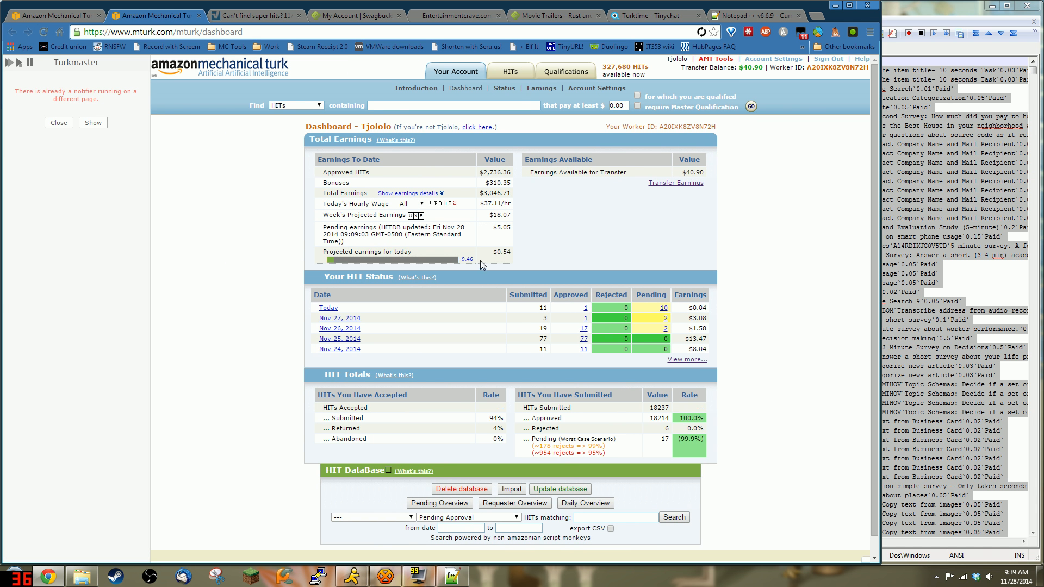
# Step: Close the Turkmaster sidebar and check today's projected earnings value
pyautogui.click(58, 123)
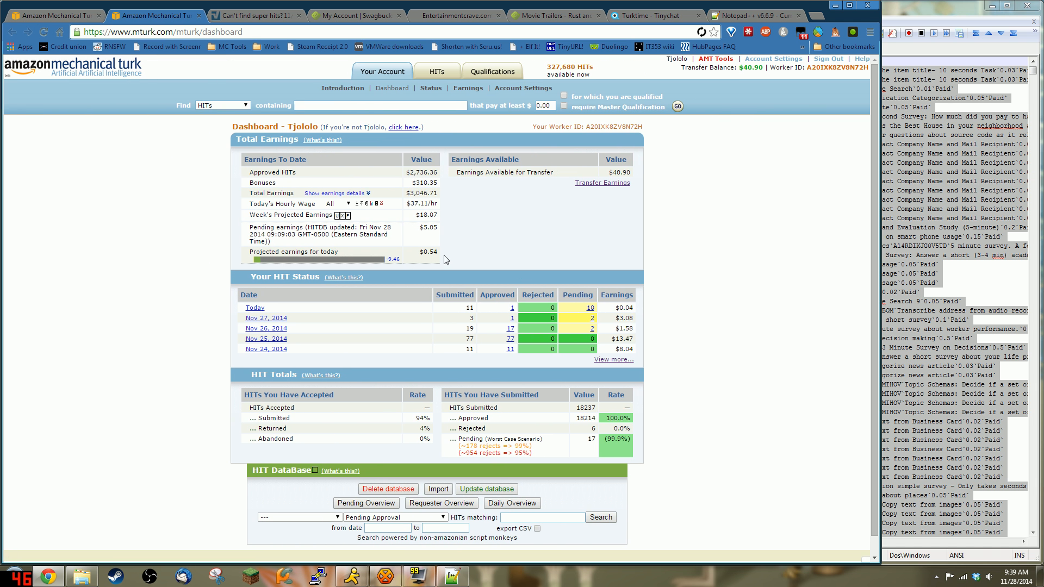
pyautogui.moveTo(419, 252); pyautogui.dragTo(453, 223)
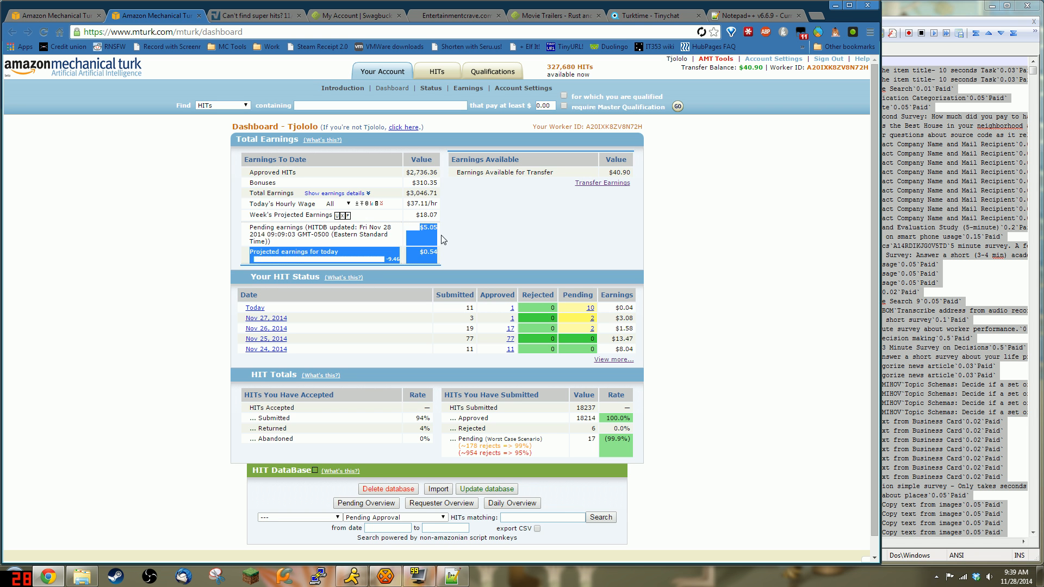
pyautogui.click(441, 236)
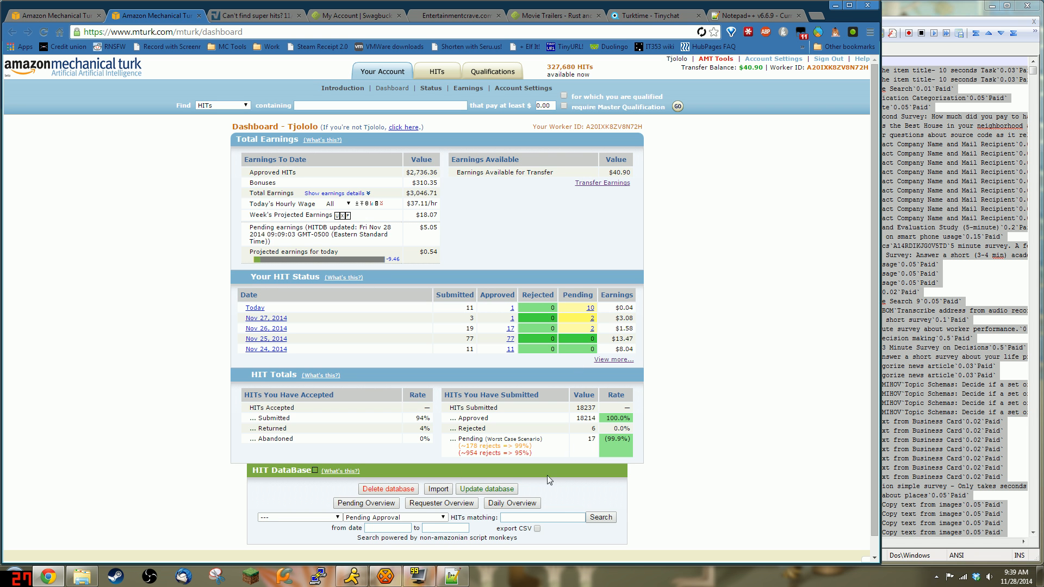
# Step: Start a database update from the MTurk status pages and close the Notepad++ window holding the CSV
pyautogui.click(473, 493)
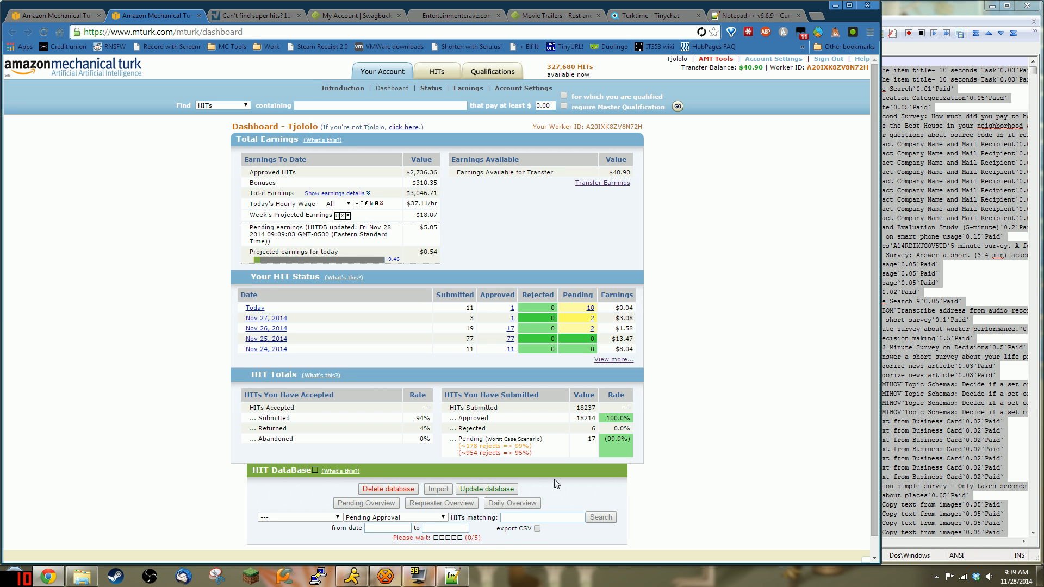
pyautogui.moveTo(491, 539); pyautogui.dragTo(402, 541)
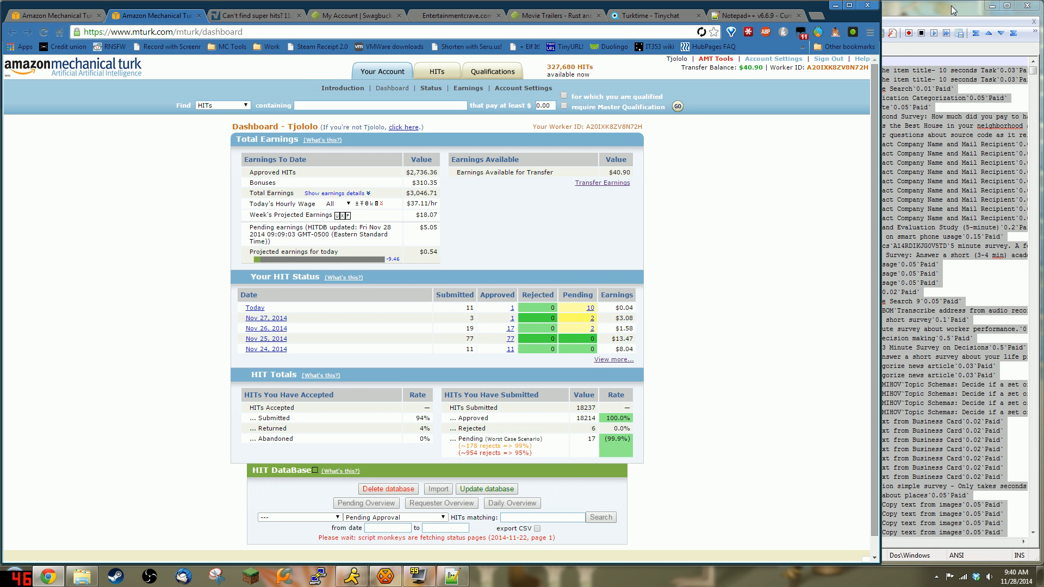
pyautogui.click(1029, 16)
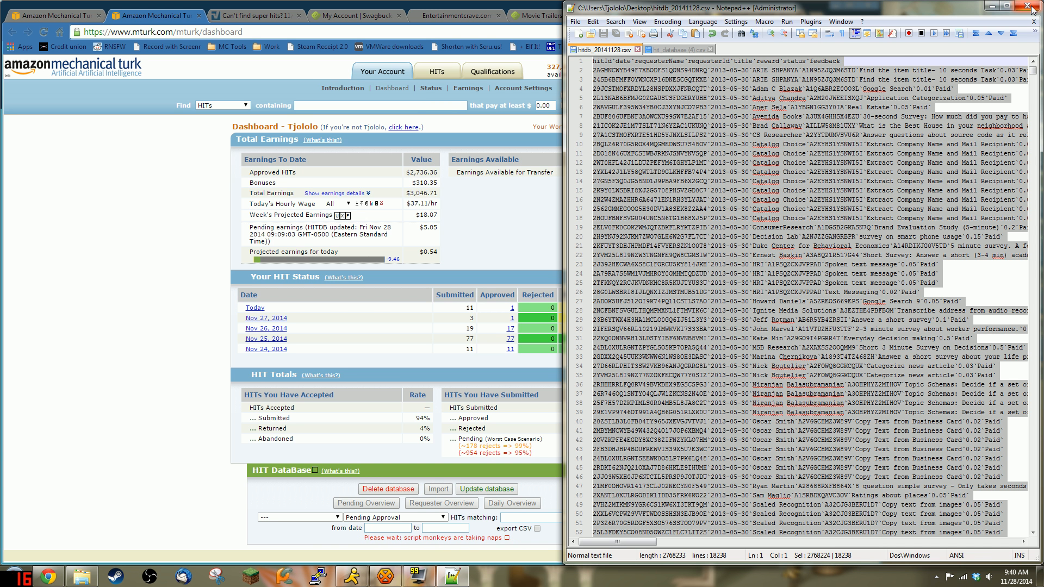
pyautogui.click(1030, 7)
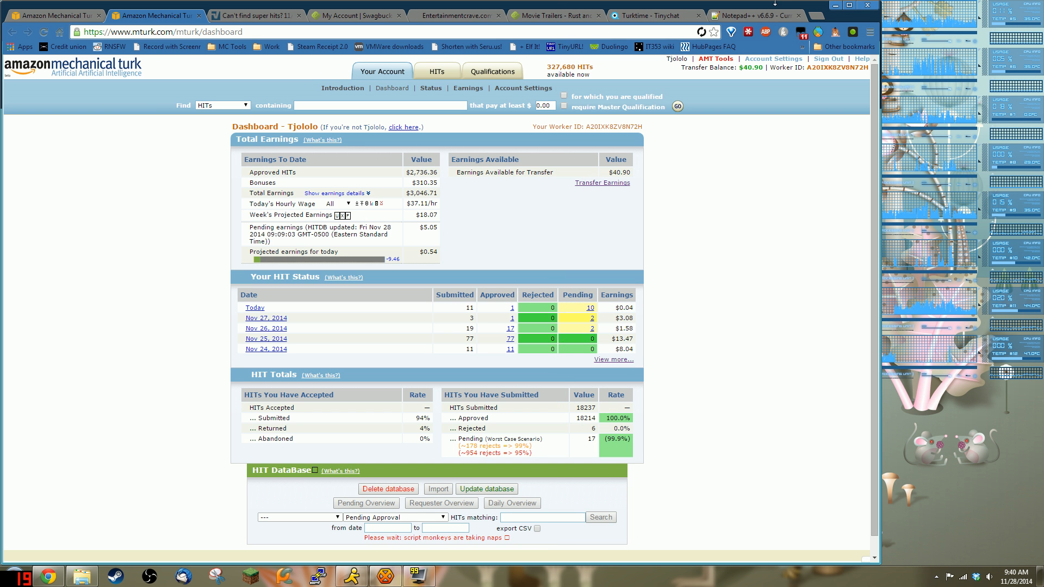
# Step: Open the MTurk HIT DataBase script, version 1.8, in Tampermonkey's script editor
pyautogui.click(801, 33)
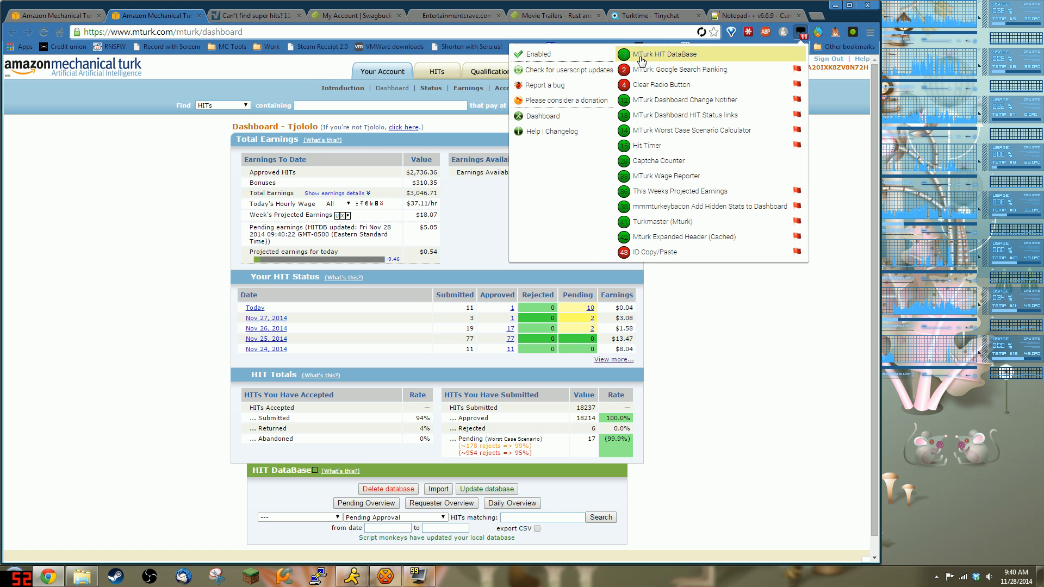
pyautogui.click(535, 116)
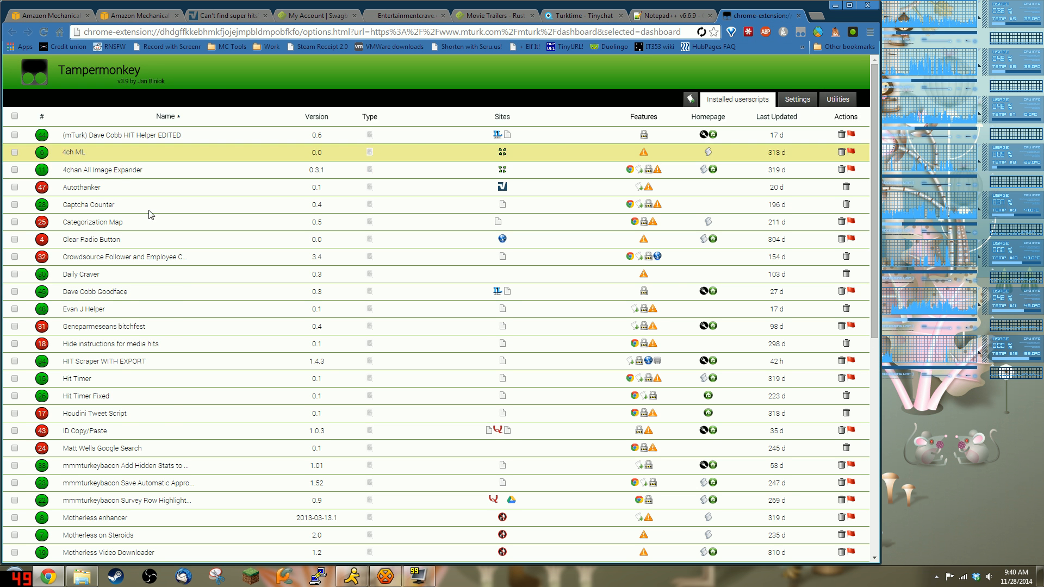
pyautogui.scroll(-3, 178, 279)
pyautogui.scroll(-3, 178, 279)
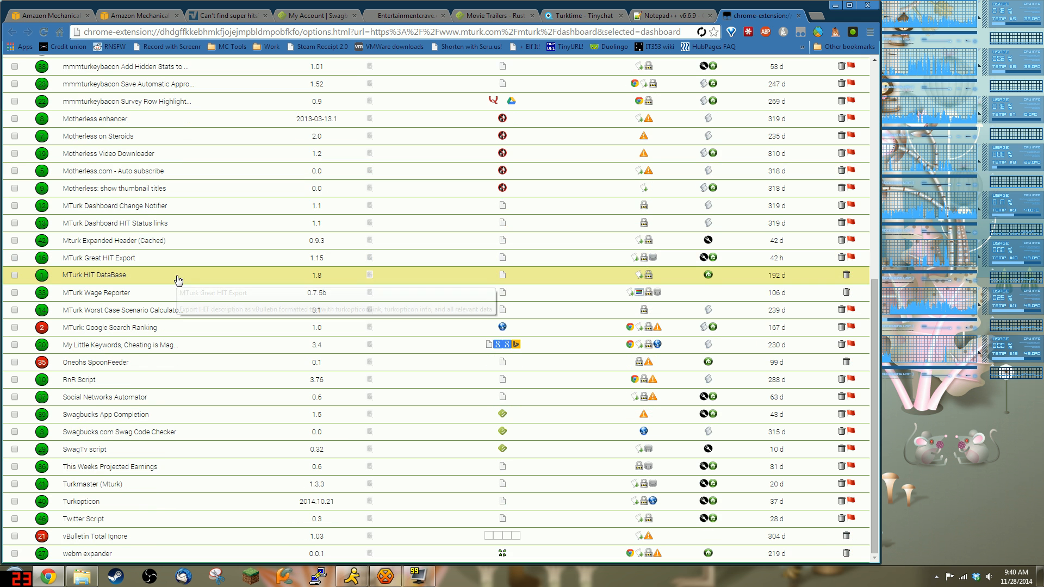
pyautogui.click(103, 276)
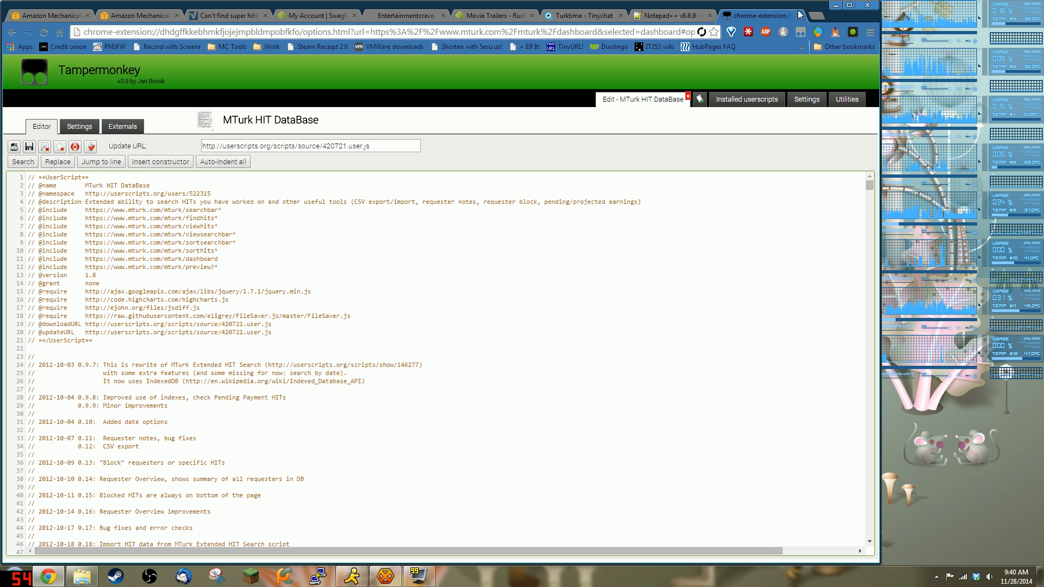
# Step: Open greasyfork.org in a new browser tab
pyautogui.click(816, 16)
pyautogui.write('greasyfork.org')
pyautogui.press('Return')
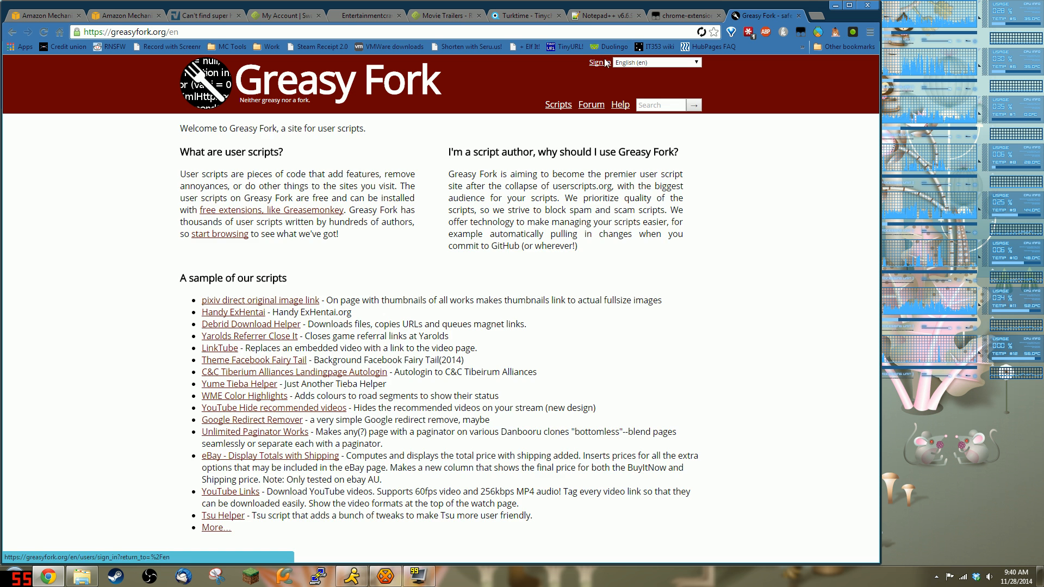
# Step: Sign in to Greasy Fork and open the new-version form for MTurk HIT DataBase Testing
pyautogui.click(599, 63)
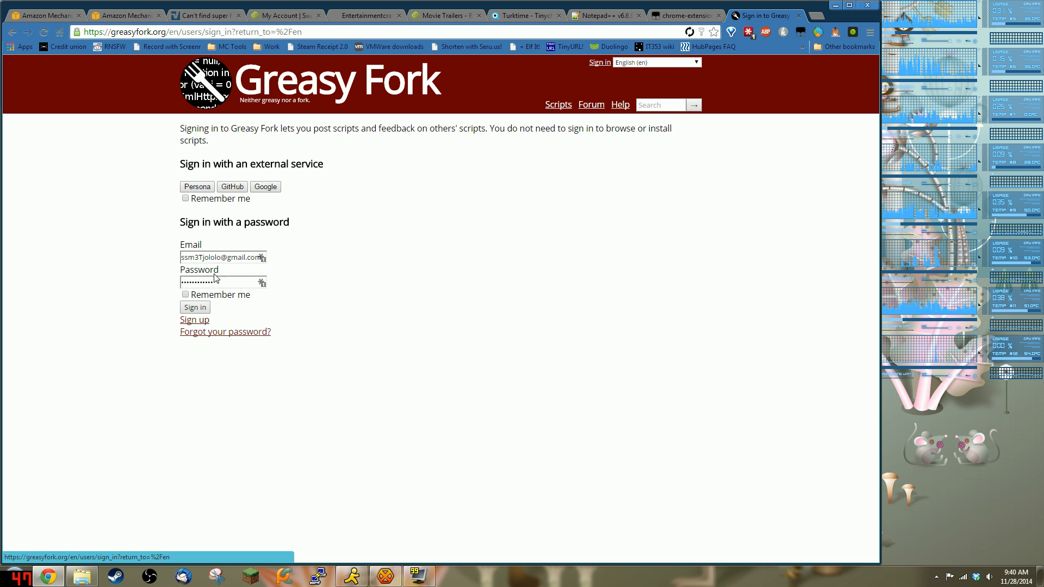
pyautogui.click(194, 308)
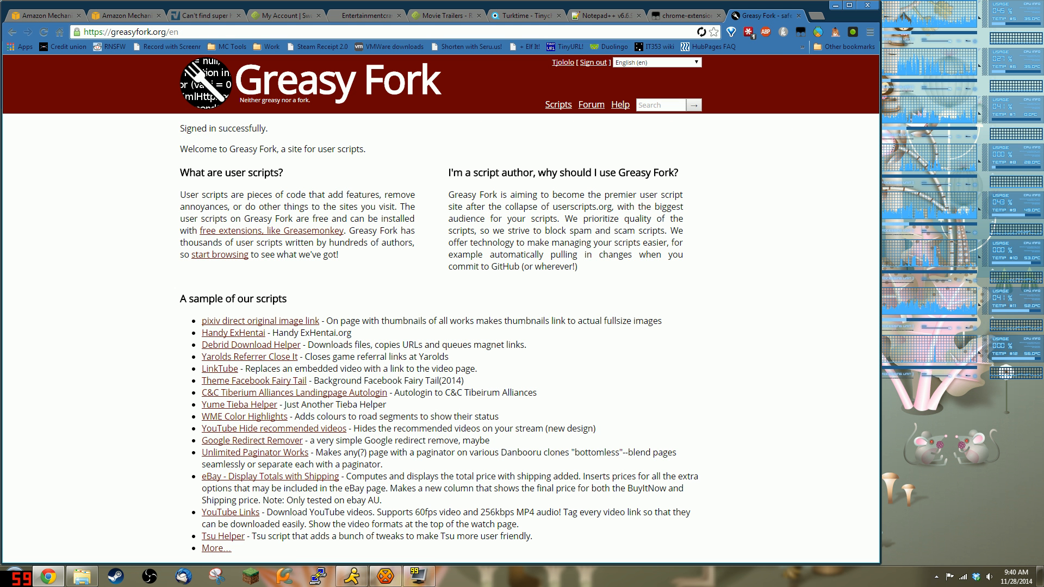
pyautogui.click(566, 63)
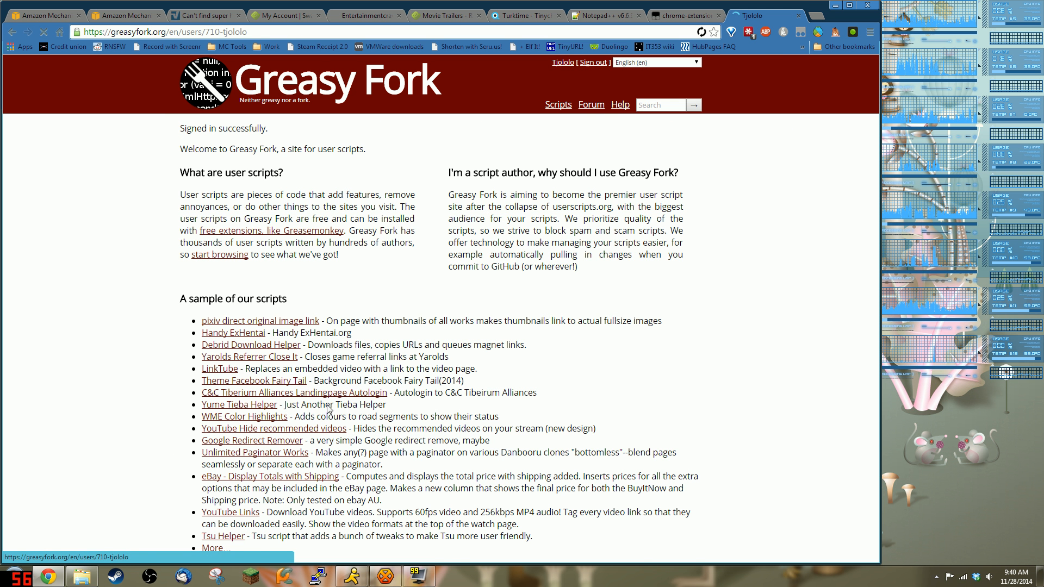
pyautogui.scroll(-5, 250, 310)
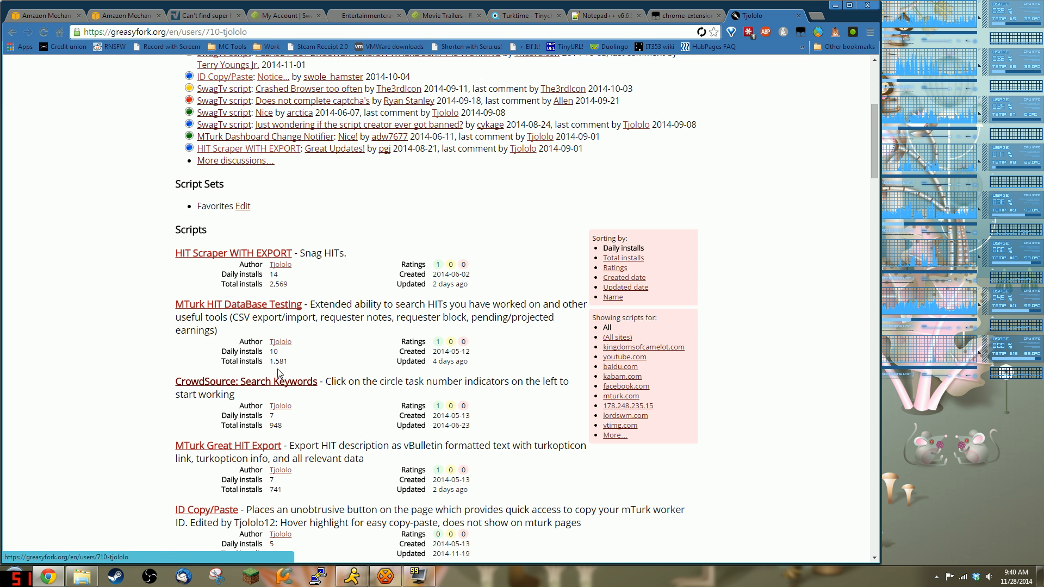
pyautogui.click(250, 309)
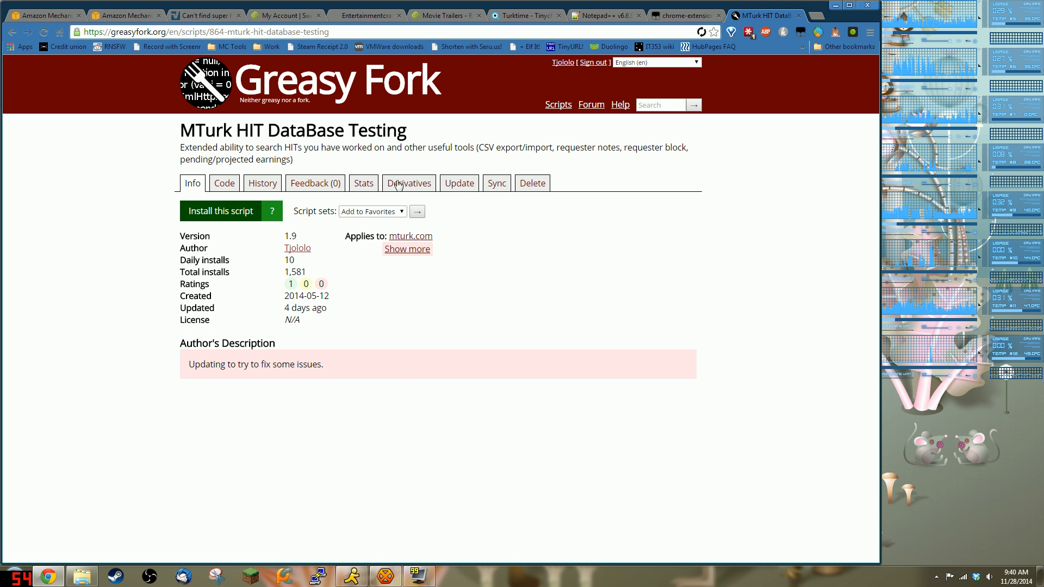
pyautogui.click(461, 185)
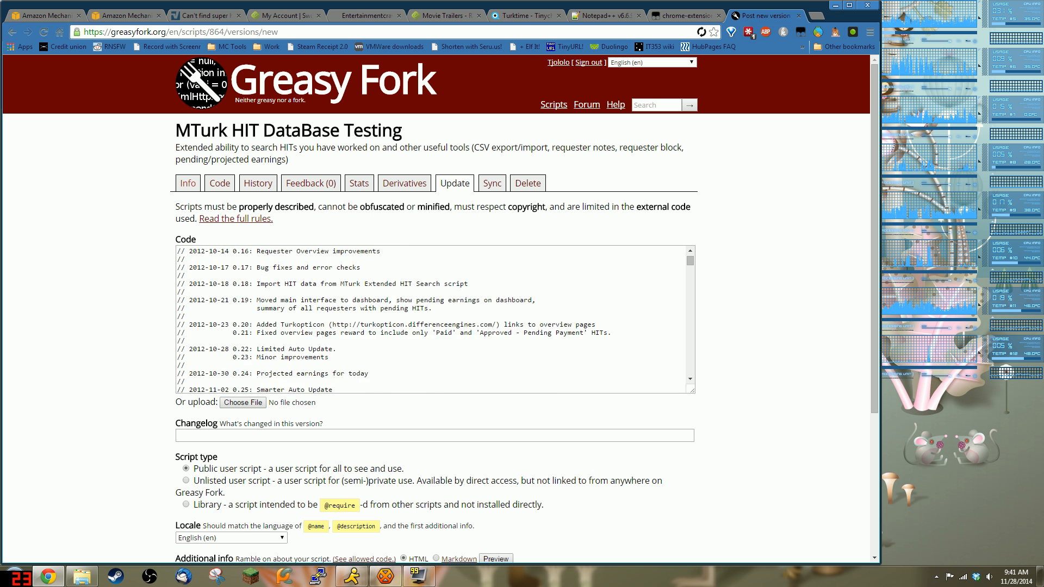
# Step: Compare the new-version form against the installed script's code in Tampermonkey
pyautogui.scroll(7, 435, 320)
pyautogui.scroll(-14, 435, 320)
pyautogui.scroll(-15, 435, 320)
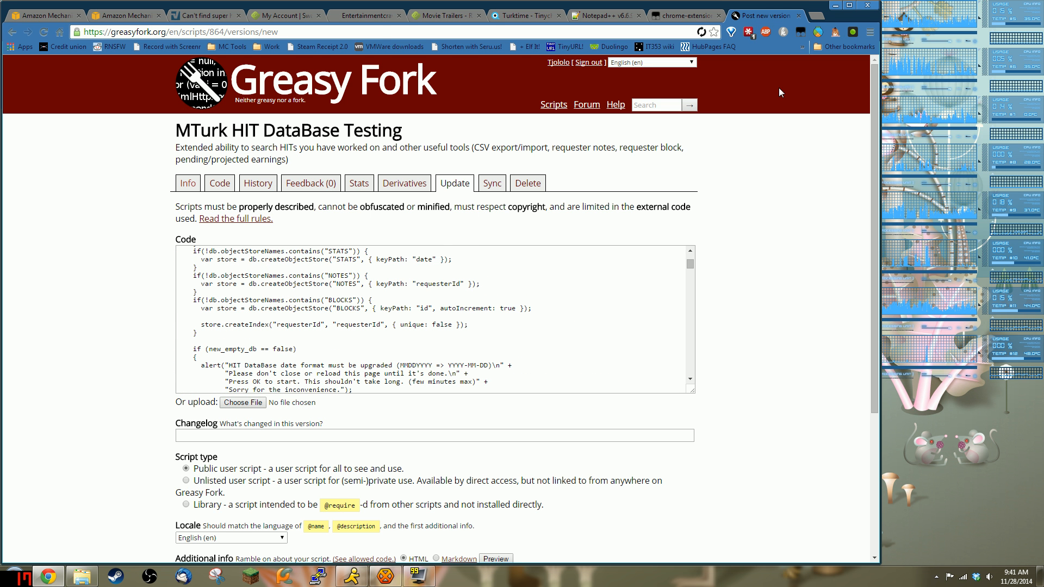
pyautogui.click(677, 17)
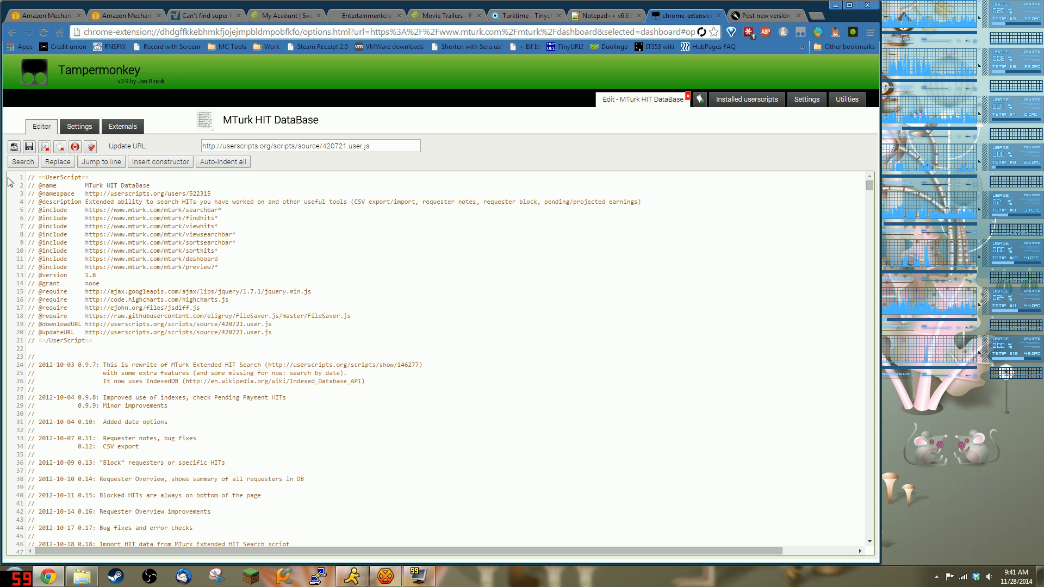
pyautogui.click(755, 15)
pyautogui.scroll(5, 435, 319)
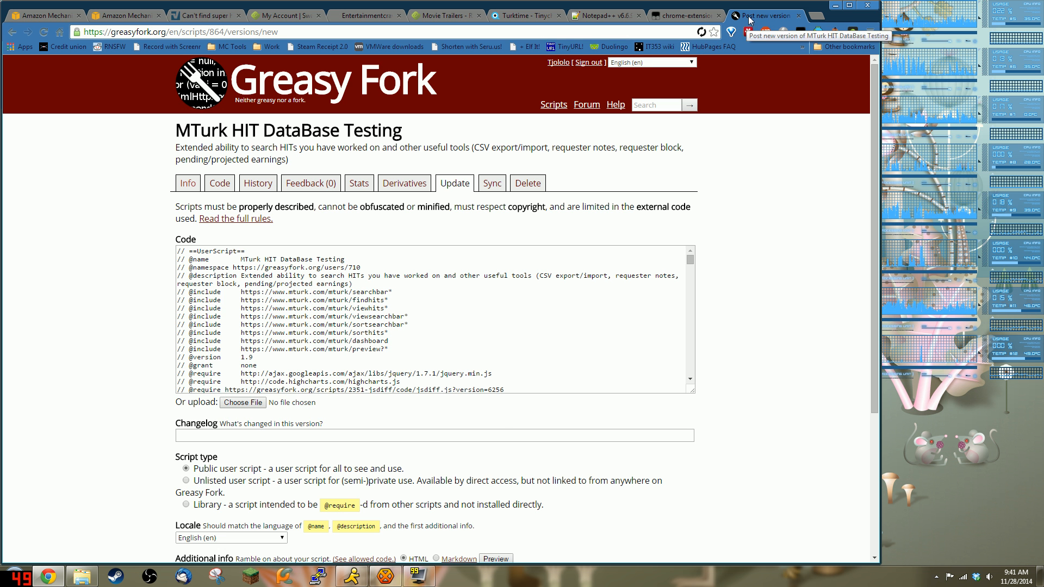
pyautogui.click(679, 17)
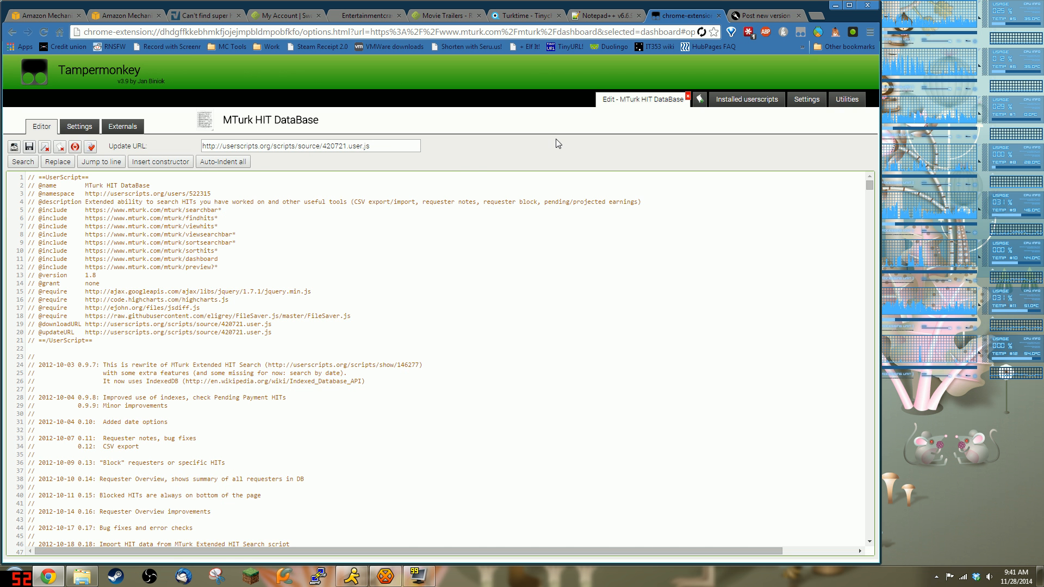
pyautogui.click(759, 16)
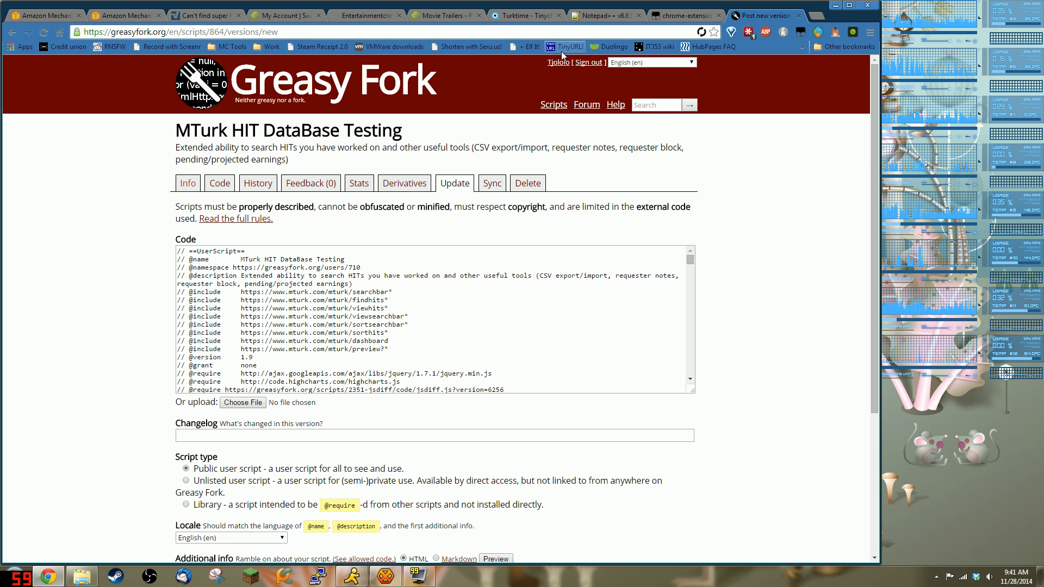
# Step: Close the Notepad++ download tab and return to the MTurk dashboard
pyautogui.click(608, 16)
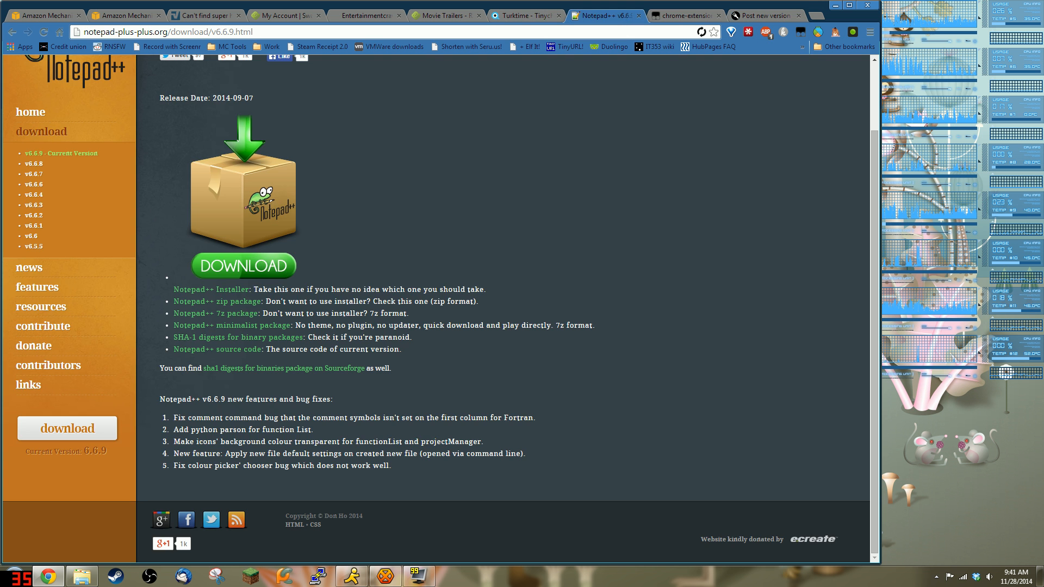
pyautogui.middleClick(615, 17)
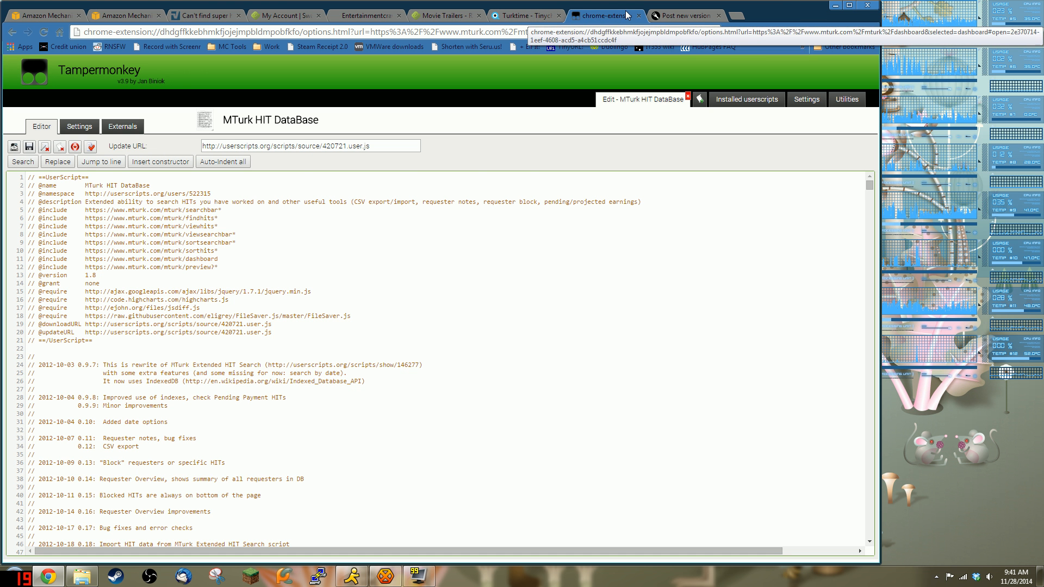
pyautogui.click(107, 21)
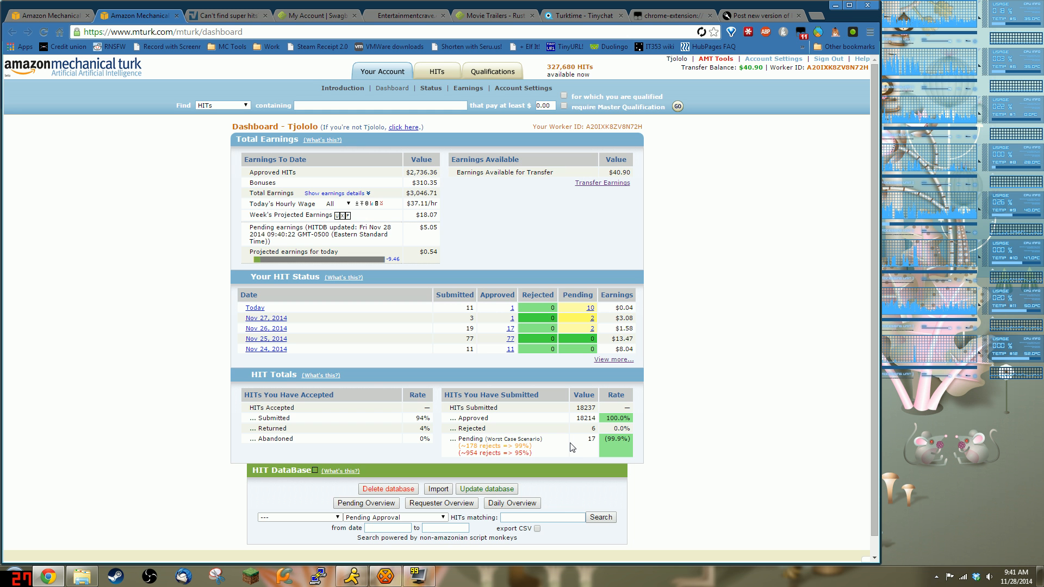
# Step: Place Daily HIT stats on the right half of the screen and the dashboard on the left
pyautogui.click(506, 506)
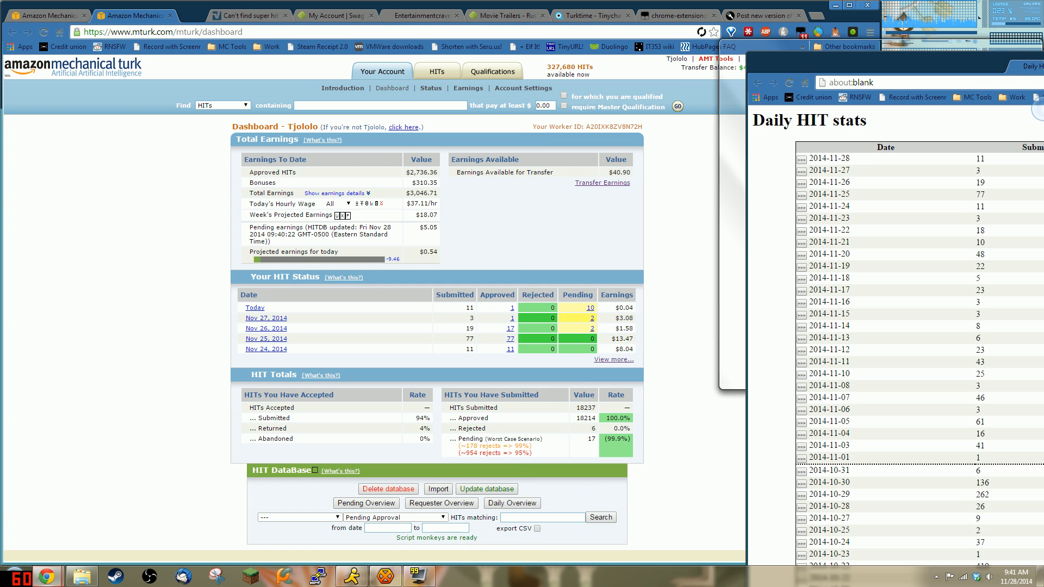
pyautogui.moveTo(1042, 108); pyautogui.dragTo(1043, 109)
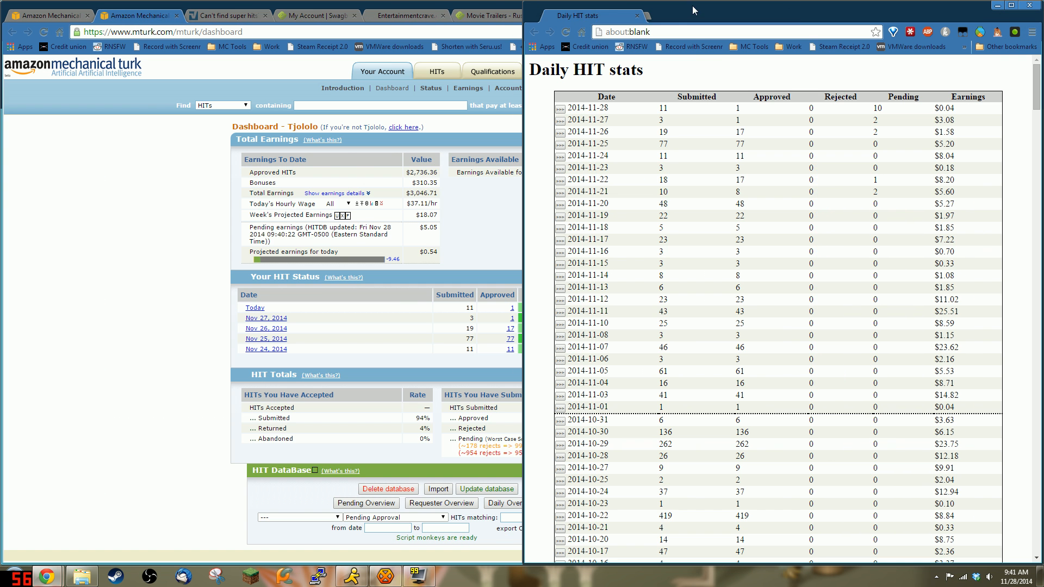
pyautogui.moveTo(436, 7); pyautogui.dragTo(1, 16)
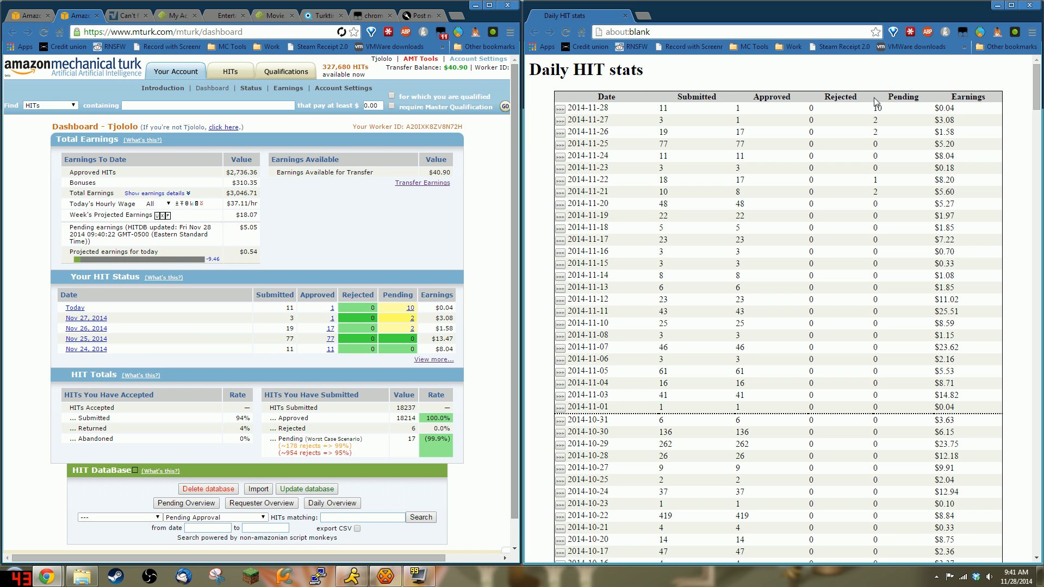
pyautogui.moveTo(1037, 91); pyautogui.dragTo(1037, 538)
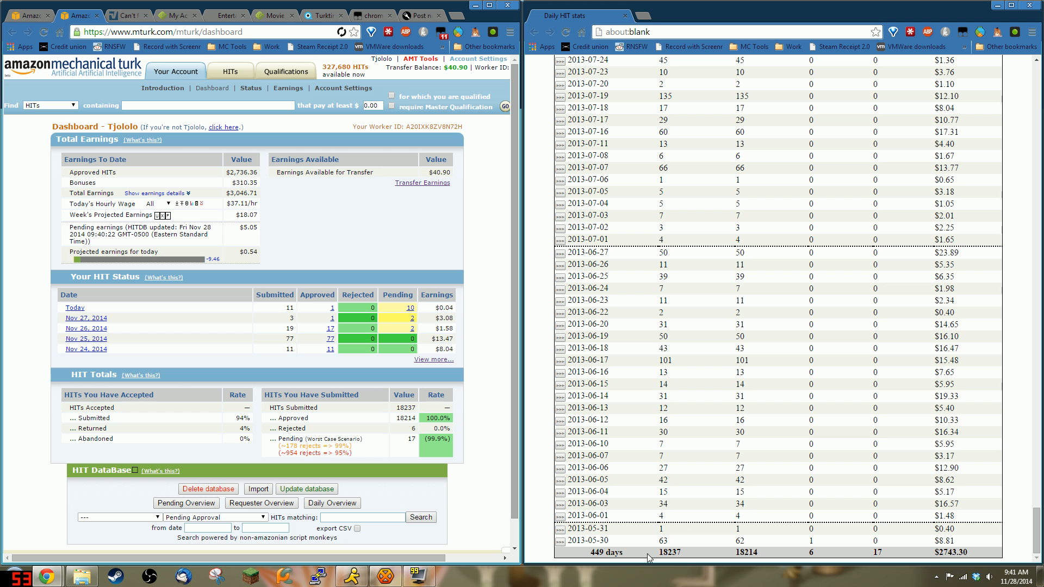
# Step: Confirm both windows show 18237 submitted and 18214 approved HITs
pyautogui.doubleClick(669, 552)
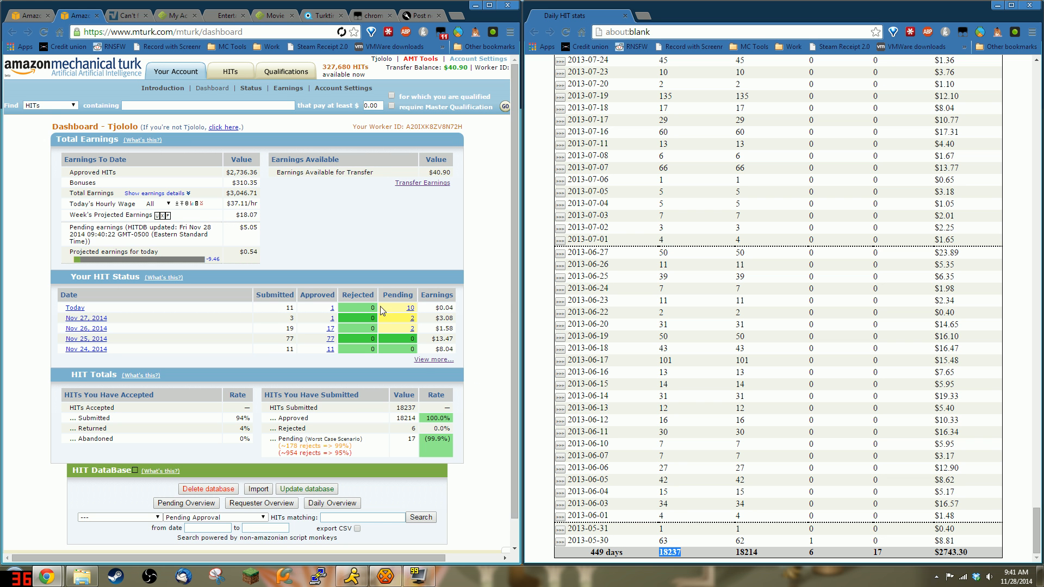
pyautogui.doubleClick(406, 407)
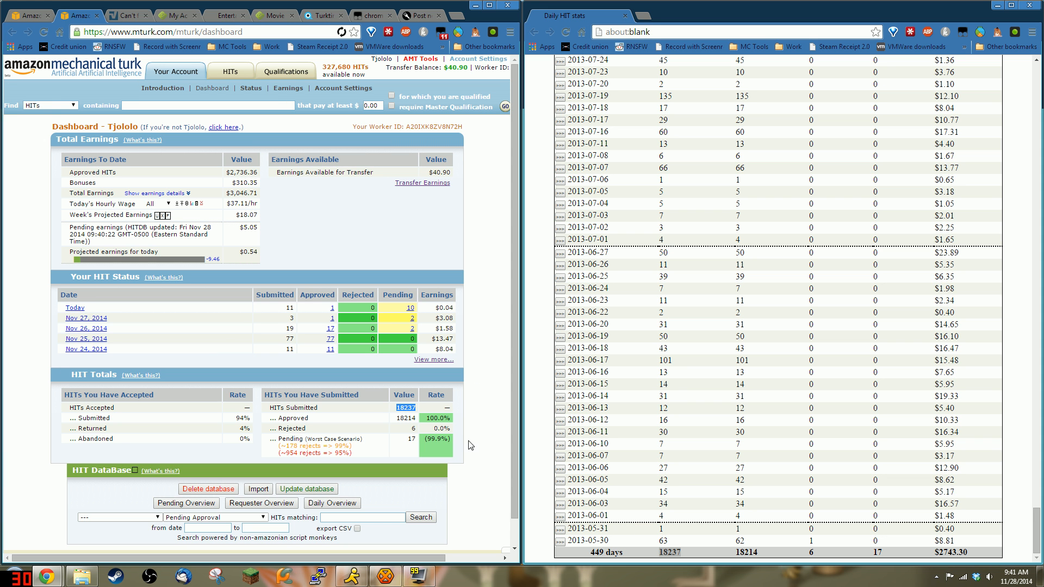
pyautogui.doubleClick(746, 552)
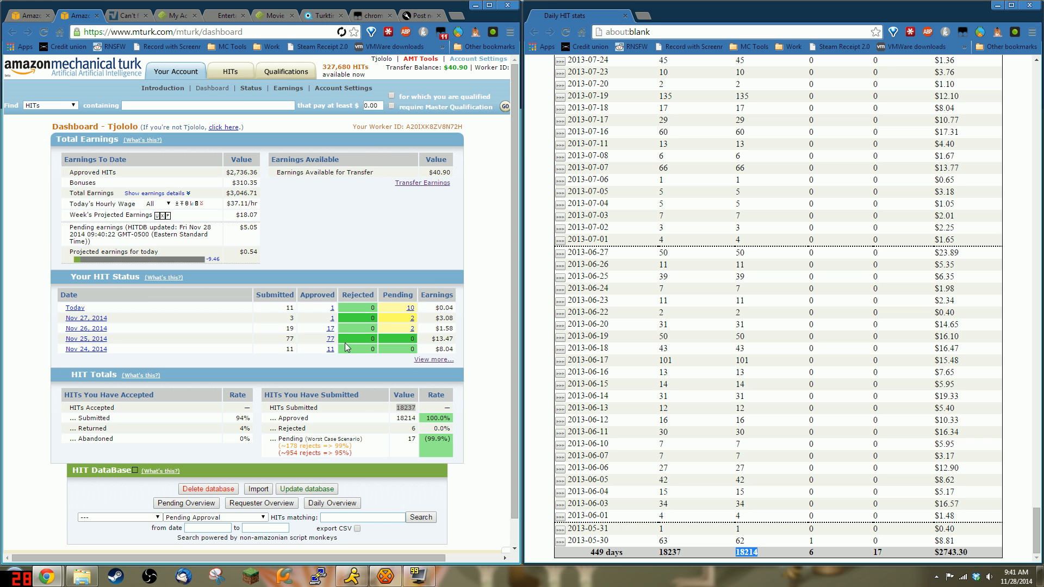
pyautogui.doubleClick(406, 417)
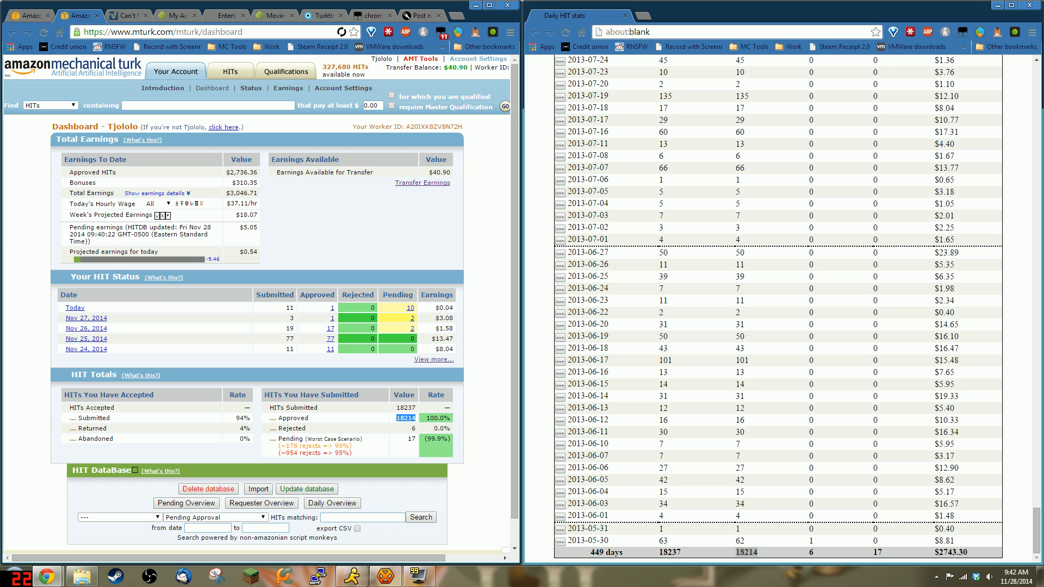
pyautogui.moveTo(226, 172); pyautogui.dragTo(248, 172)
pyautogui.click(259, 179)
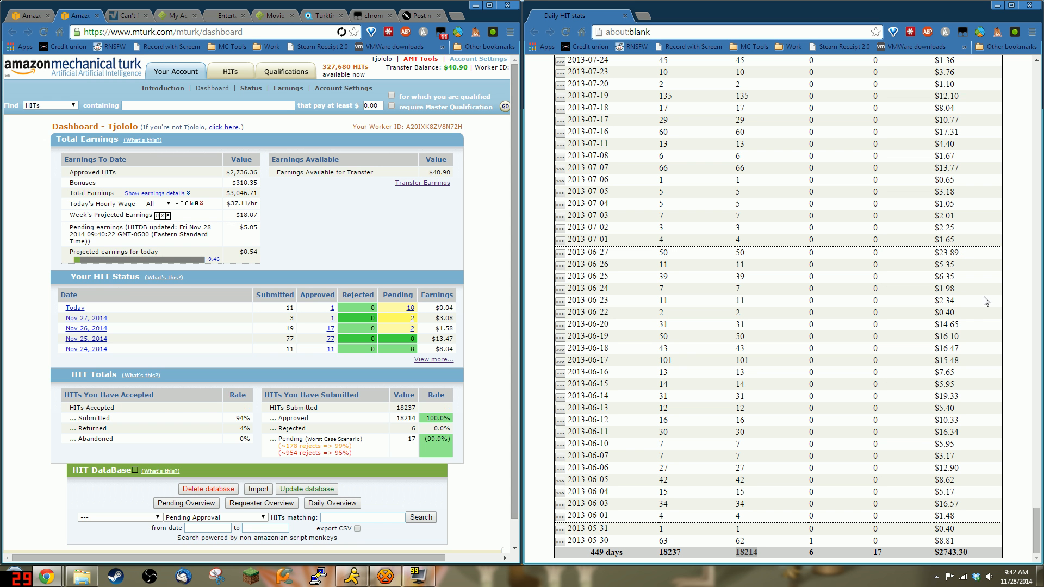
# Step: Open the individual HIT lists for 2014-11-27, 2014-11-26 and 2014-11-25
pyautogui.scroll(15, 1015, 465)
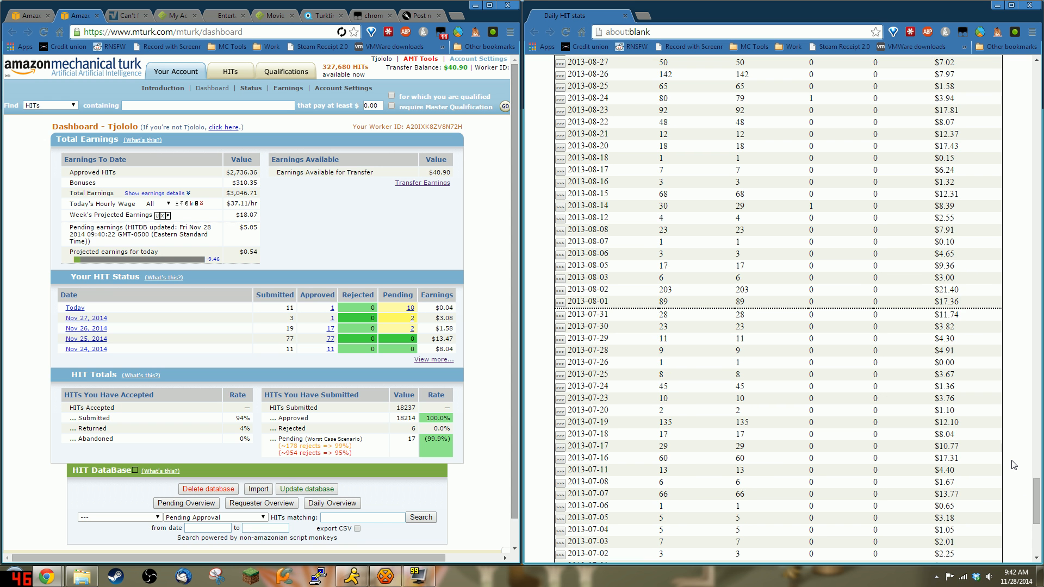
pyautogui.scroll(20, 1014, 465)
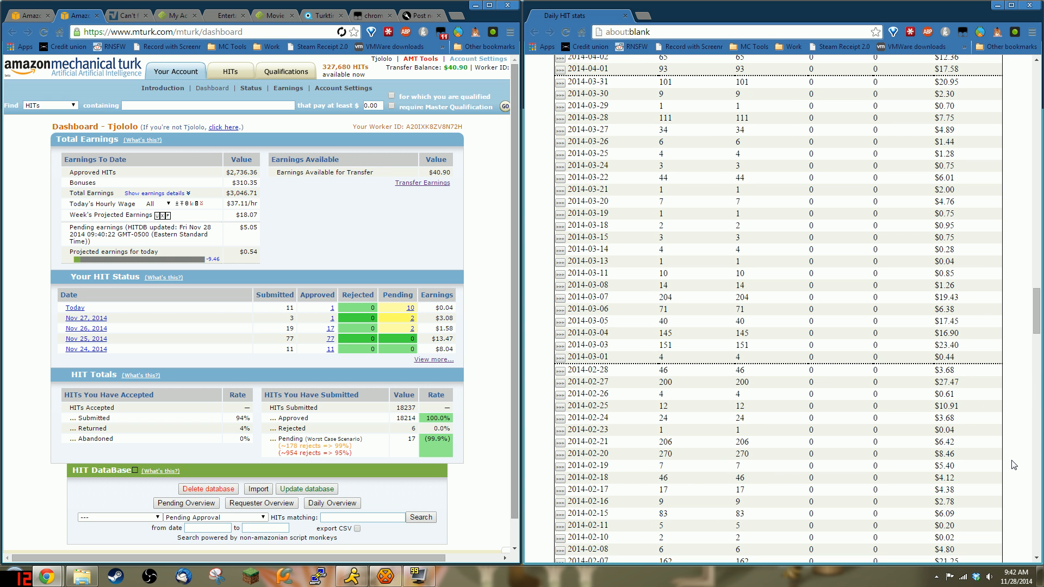
pyautogui.scroll(20, 1014, 465)
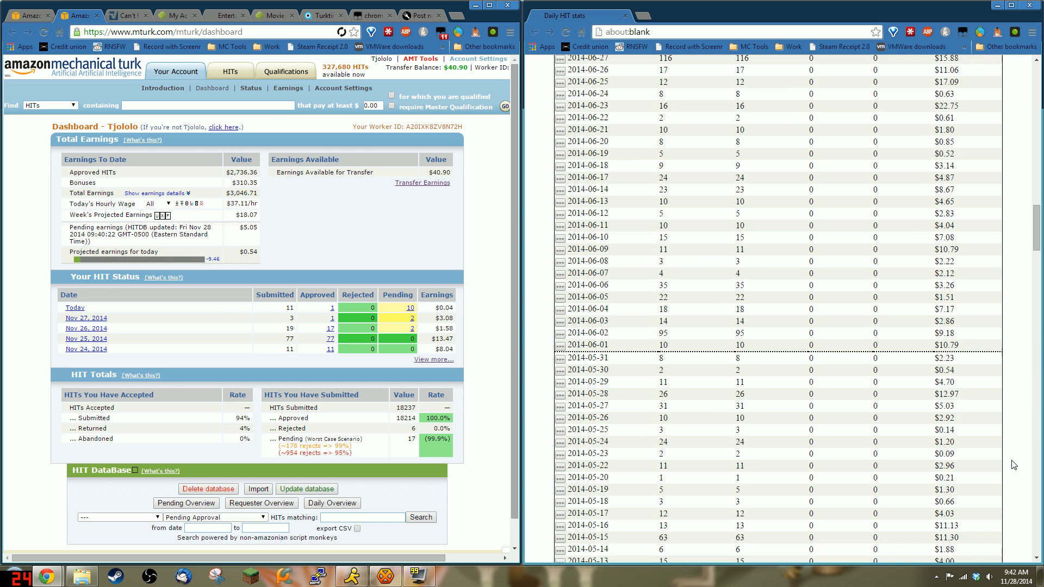
pyautogui.scroll(8, 1014, 465)
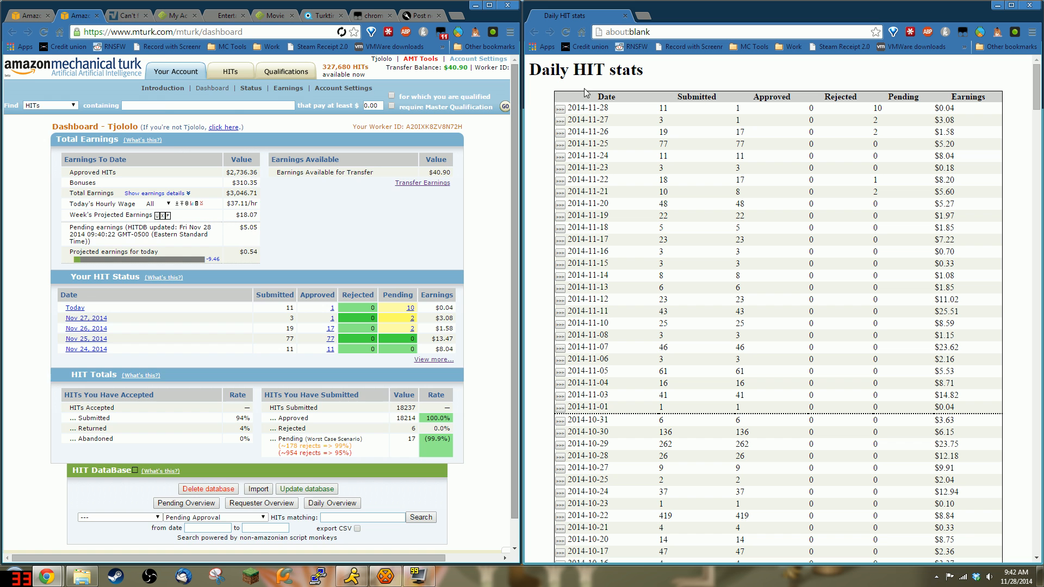
pyautogui.click(559, 122)
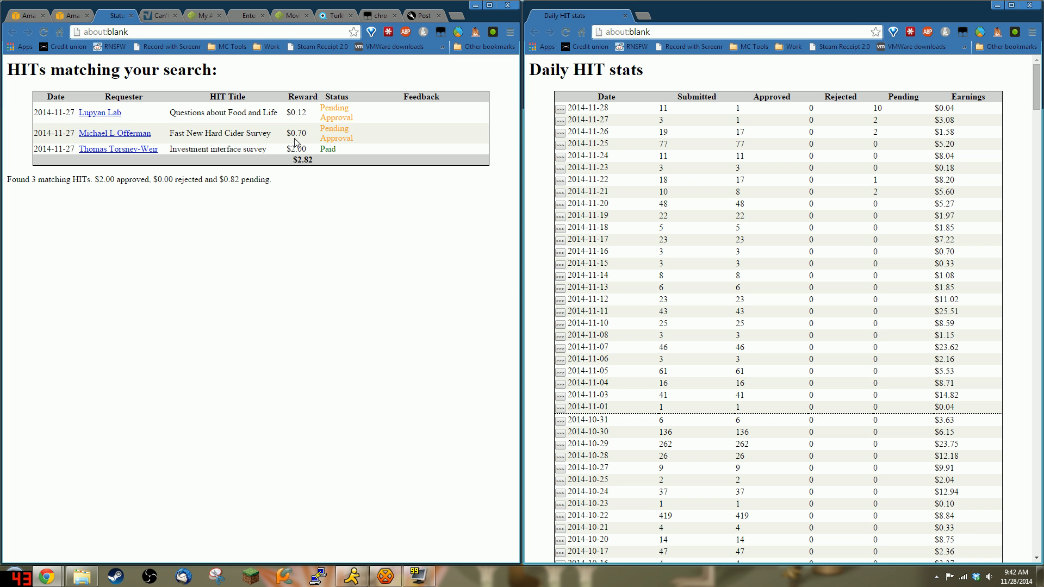
pyautogui.click(559, 134)
pyautogui.scroll(-3, 435, 183)
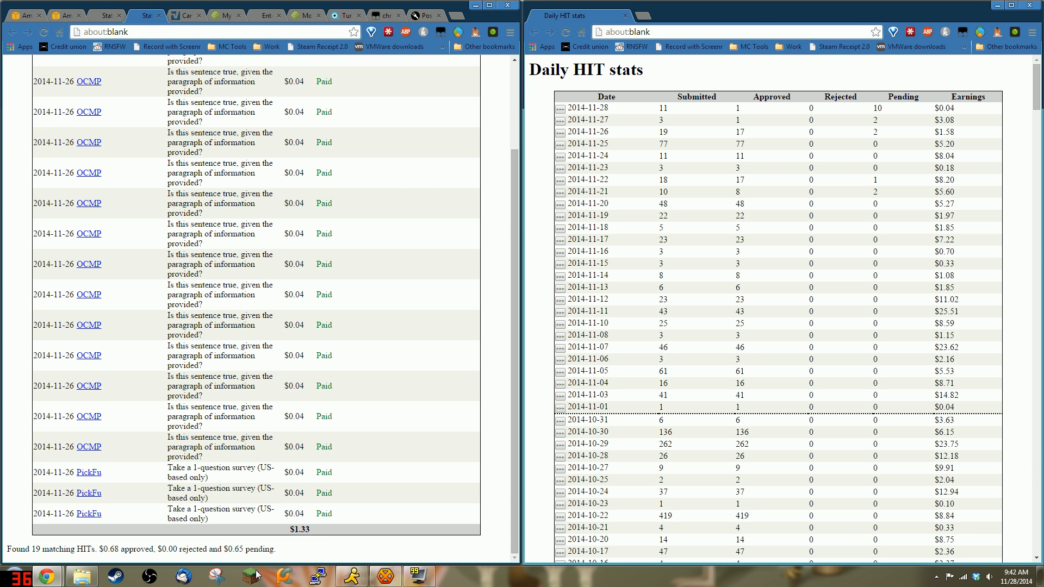
pyautogui.click(560, 144)
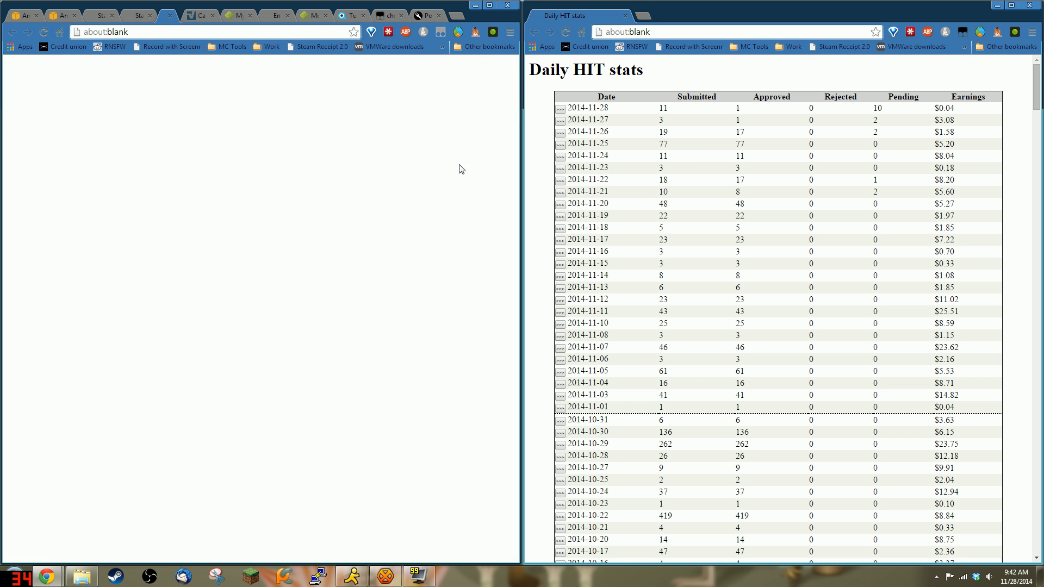
pyautogui.scroll(-5, 353, 173)
pyautogui.scroll(-10, 354, 174)
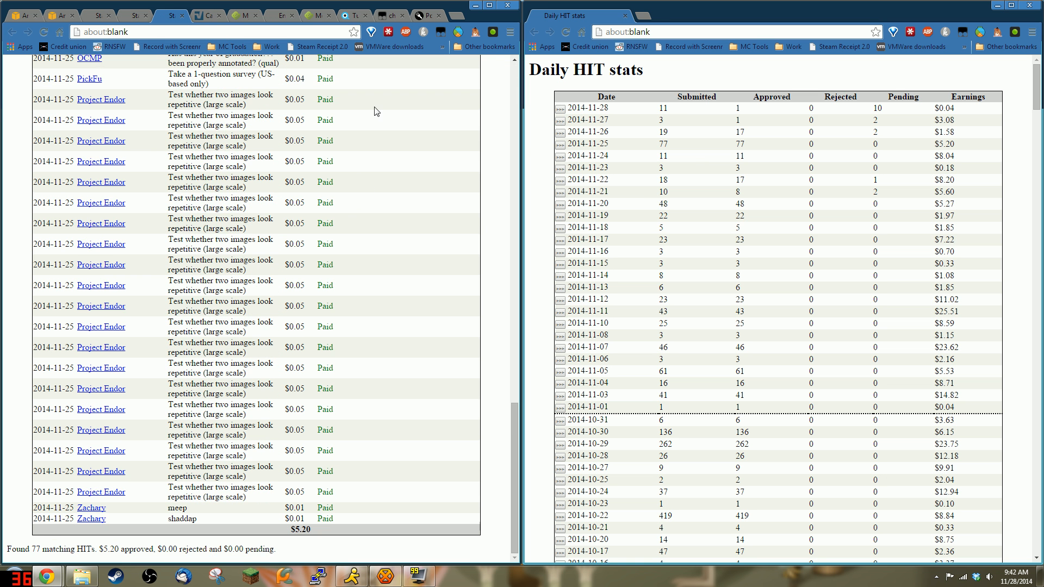
pyautogui.scroll(10, 326, 209)
pyautogui.scroll(7, 338, 198)
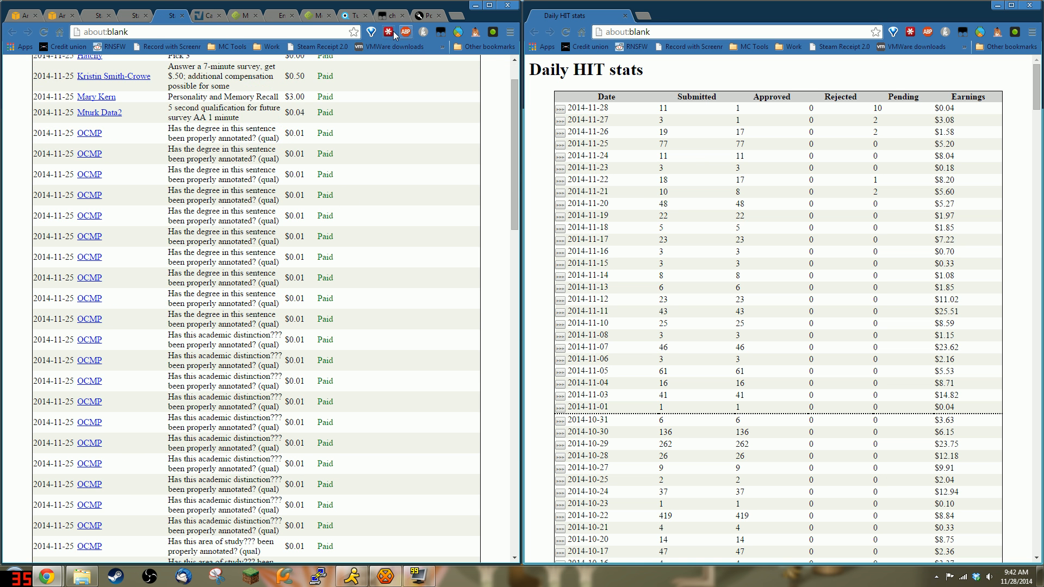
# Step: Close the three per-day HIT list tabs
pyautogui.middleClick(157, 15)
pyautogui.middleClick(135, 14)
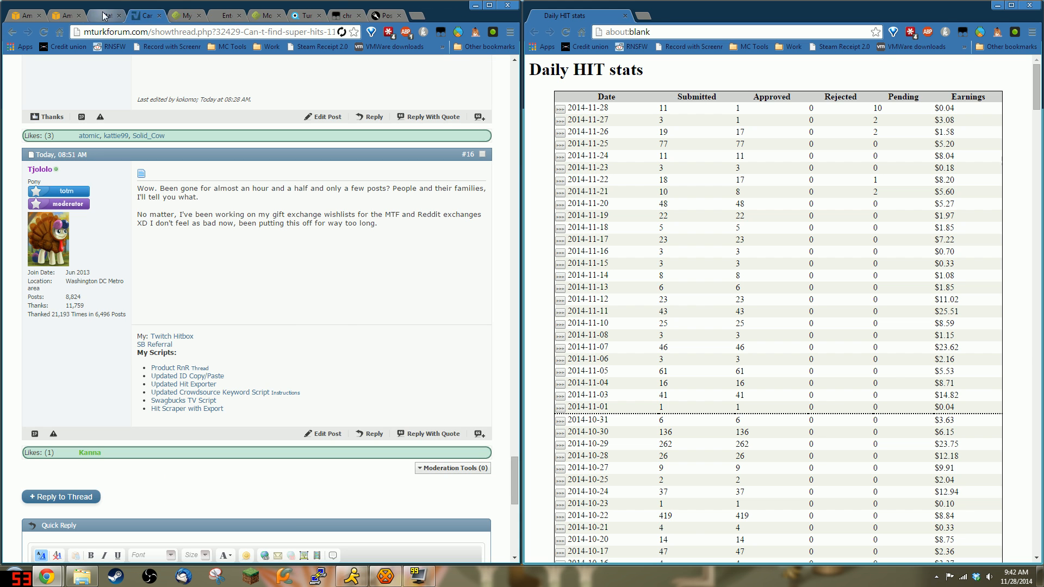
pyautogui.middleClick(102, 15)
# Step: Minimize Daily HIT stats, open hitdb_20141128.csv in Notepad++ to check its 18238 lines, then close it
pyautogui.click(995, 6)
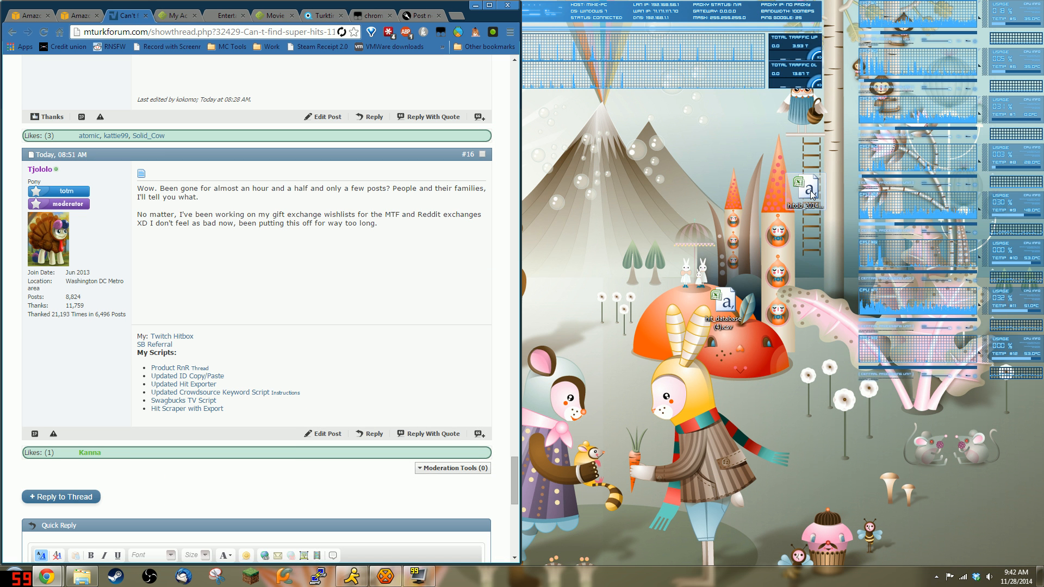
pyautogui.rightClick(810, 191)
pyautogui.click(859, 234)
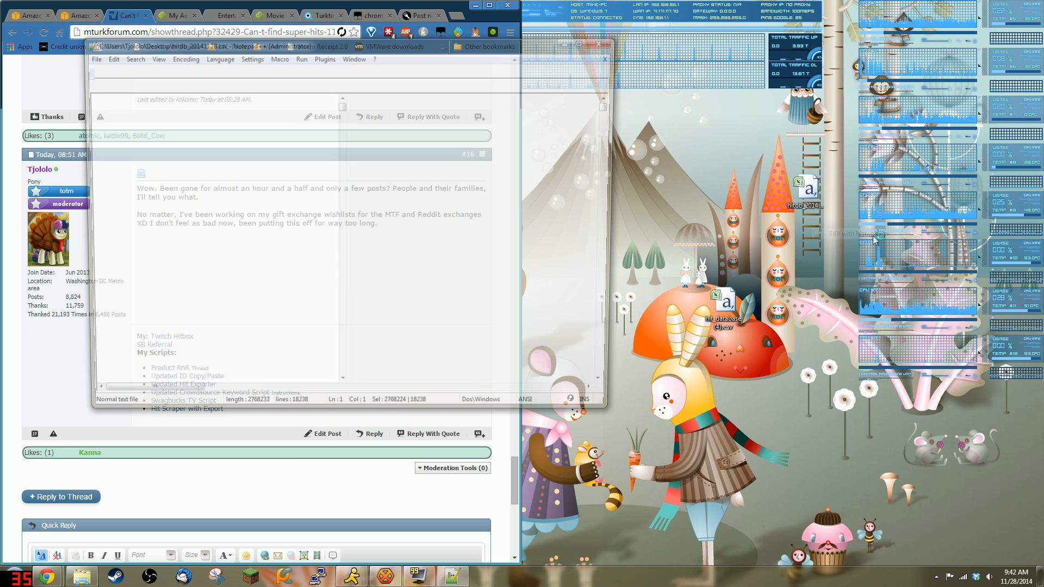
pyautogui.hotkey('ctrl', 'a')
pyautogui.click(380, 181)
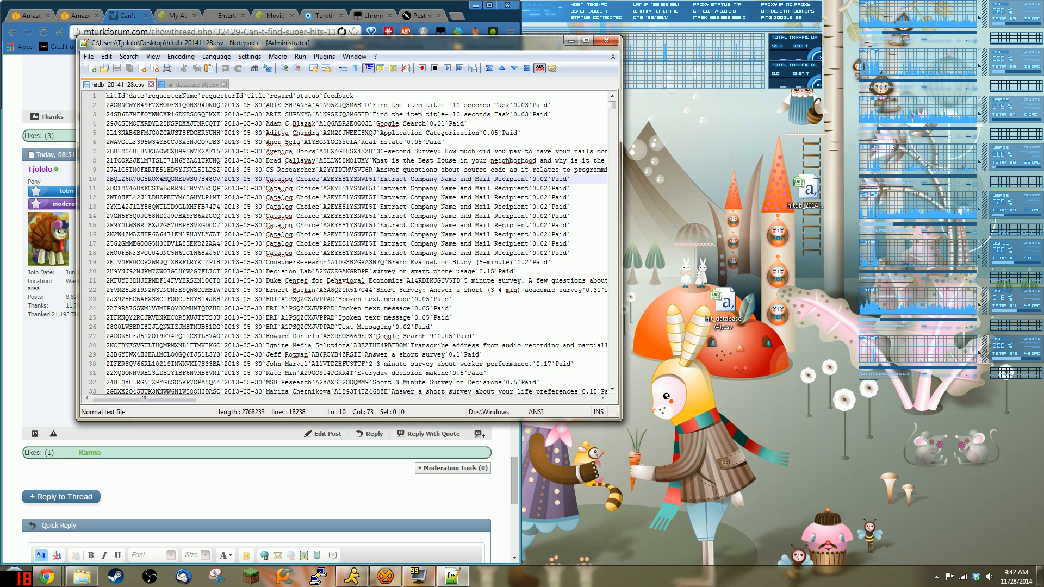
pyautogui.click(606, 40)
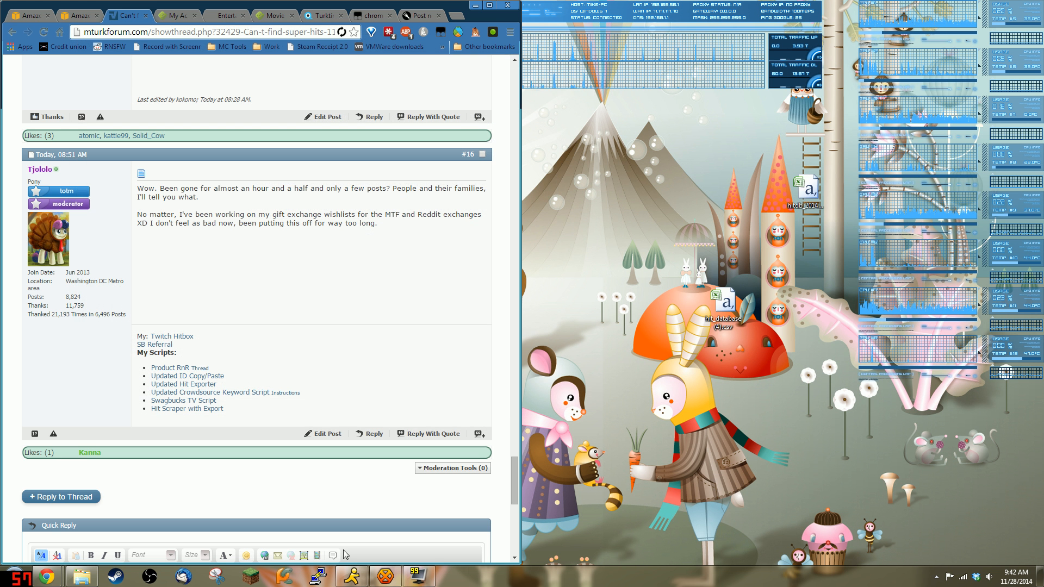
pyautogui.click(49, 577)
# Step: Bring back Daily HIT stats, review its totals, and close the window
pyautogui.click(189, 519)
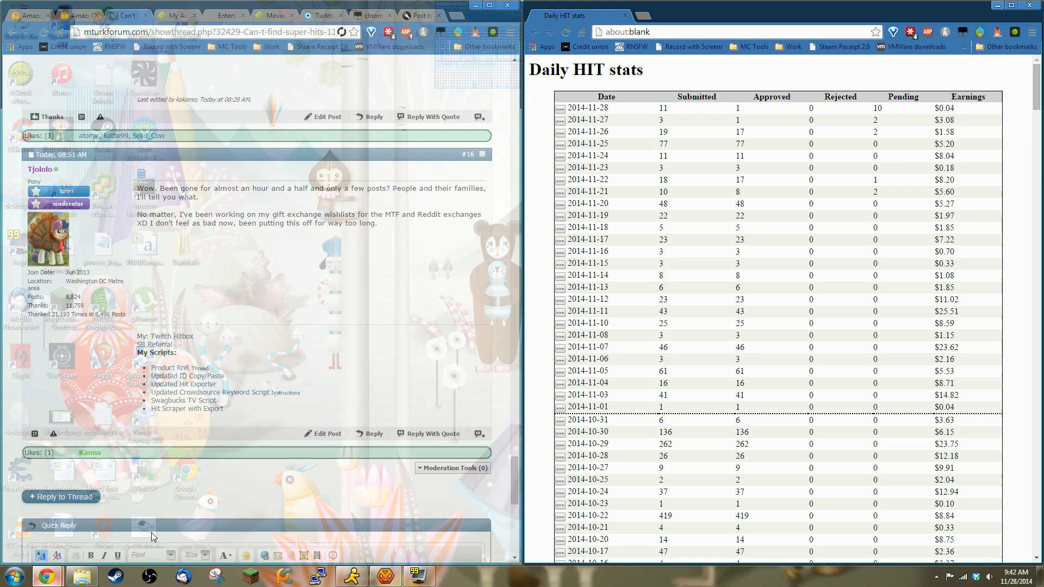
pyautogui.scroll(-20, 903, 190)
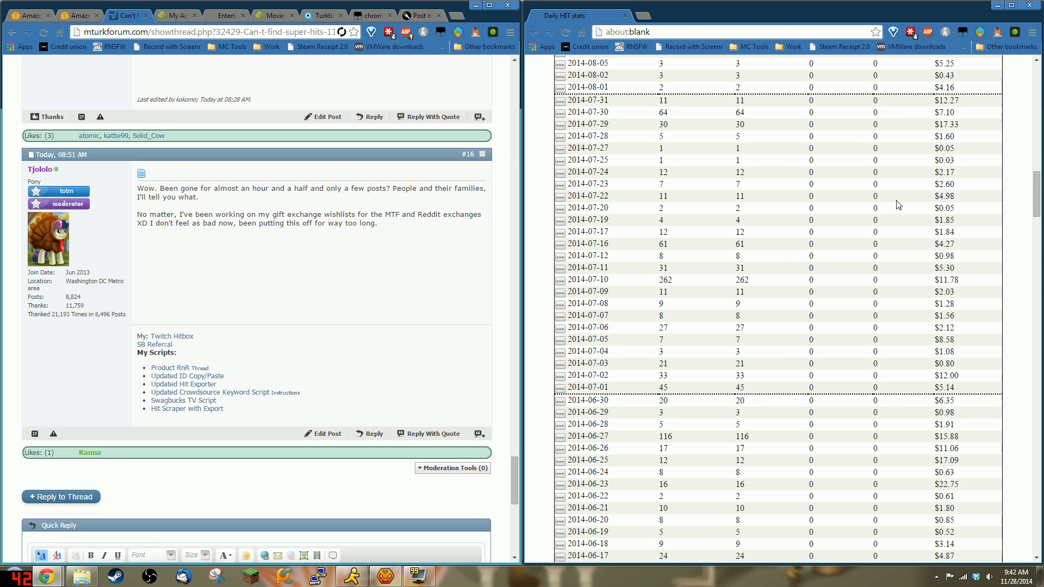
pyautogui.scroll(-20, 908, 218)
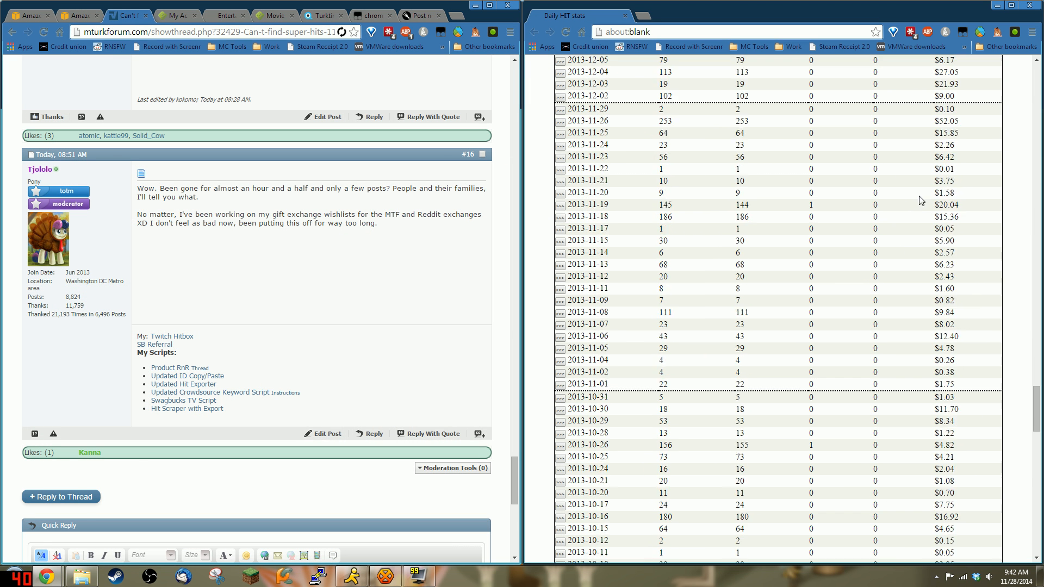
pyautogui.scroll(-15, 932, 193)
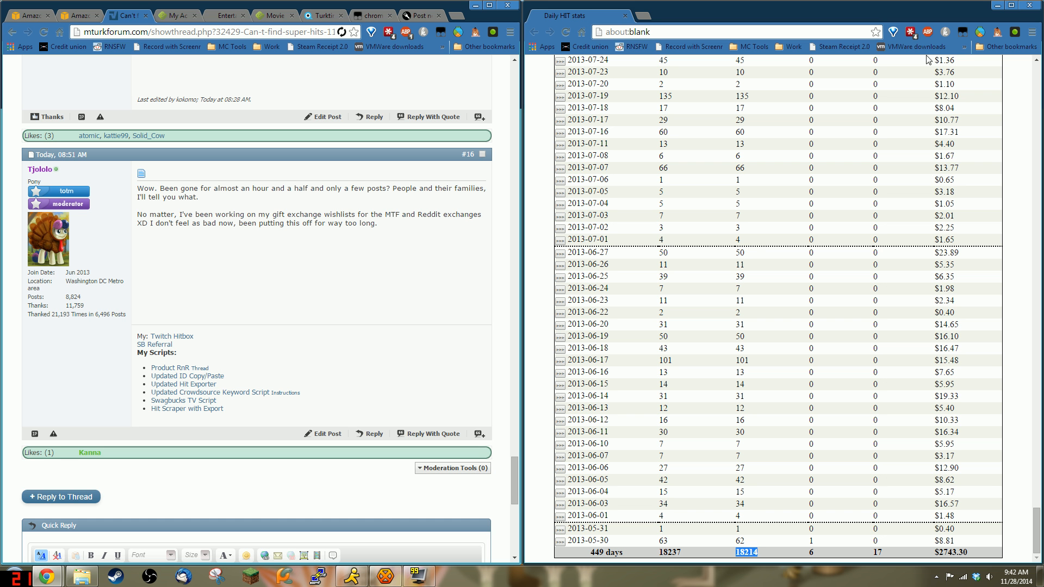
pyautogui.click(1031, 5)
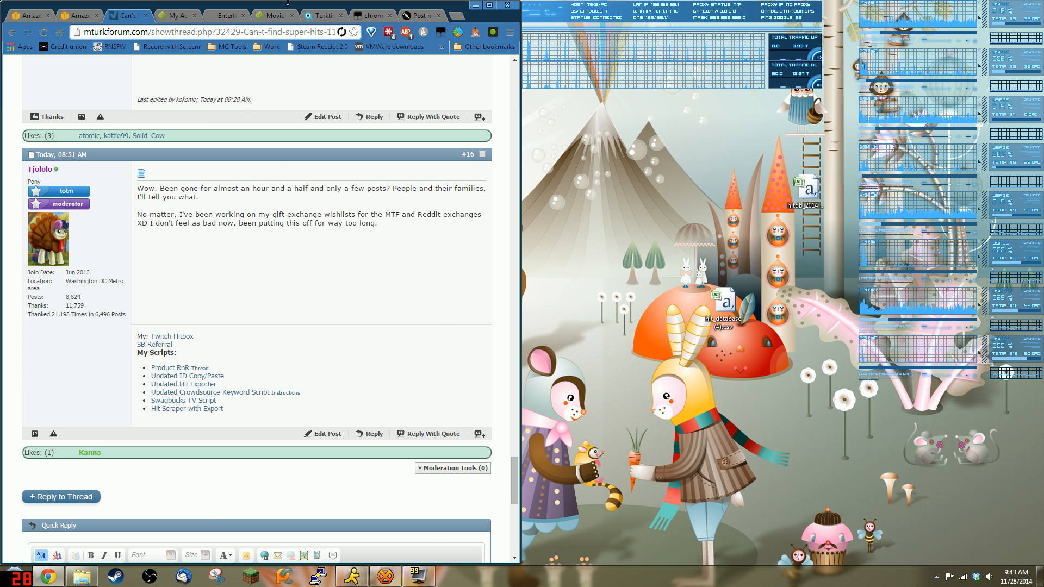
# Step: Update the local HIT database from the dashboard, which then reports an update at 09:43:17
pyautogui.click(77, 15)
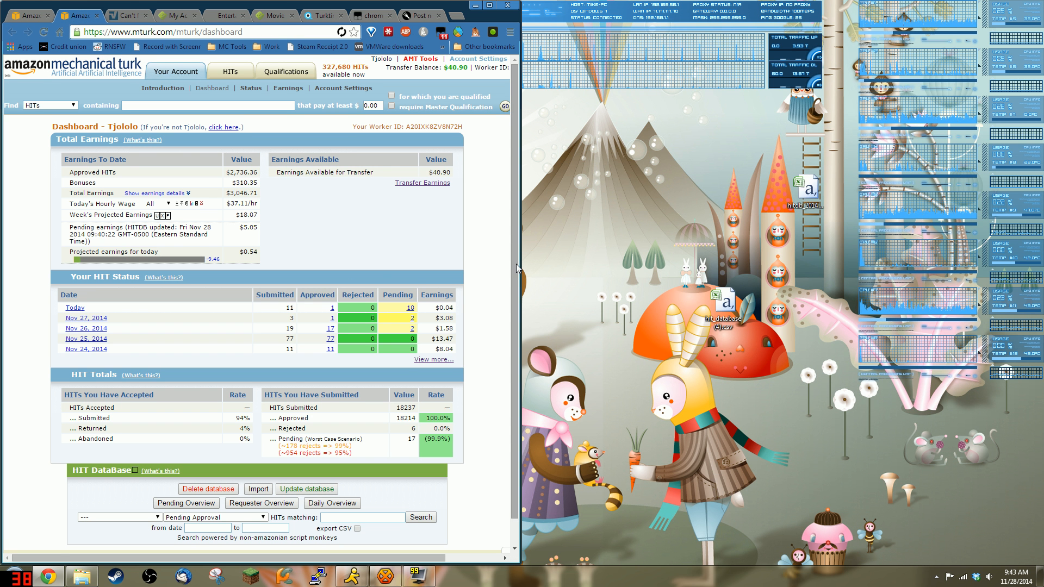
pyautogui.scroll(-1, 514, 277)
pyautogui.scroll(-1, 519, 294)
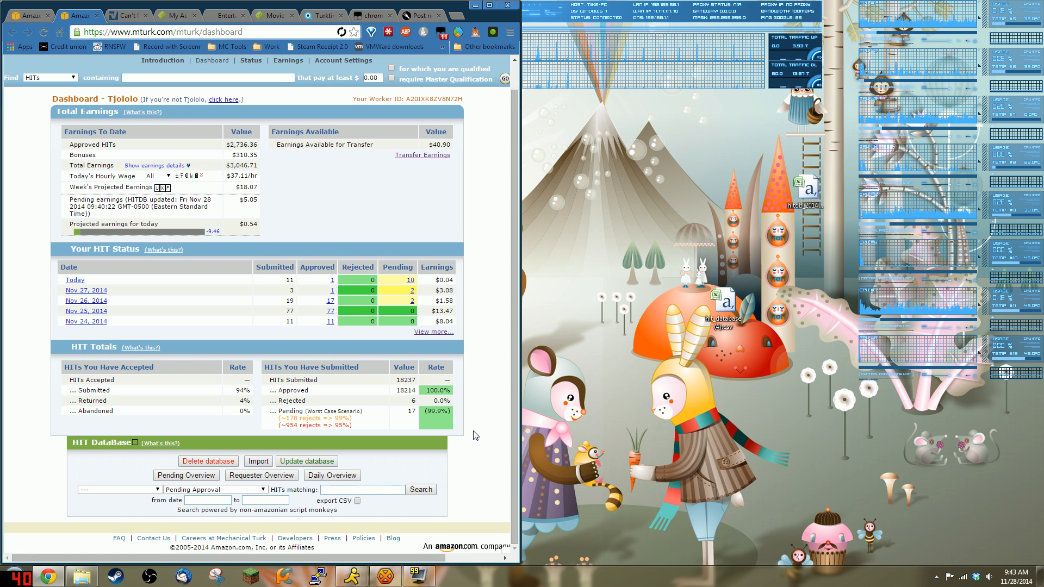
pyautogui.click(307, 461)
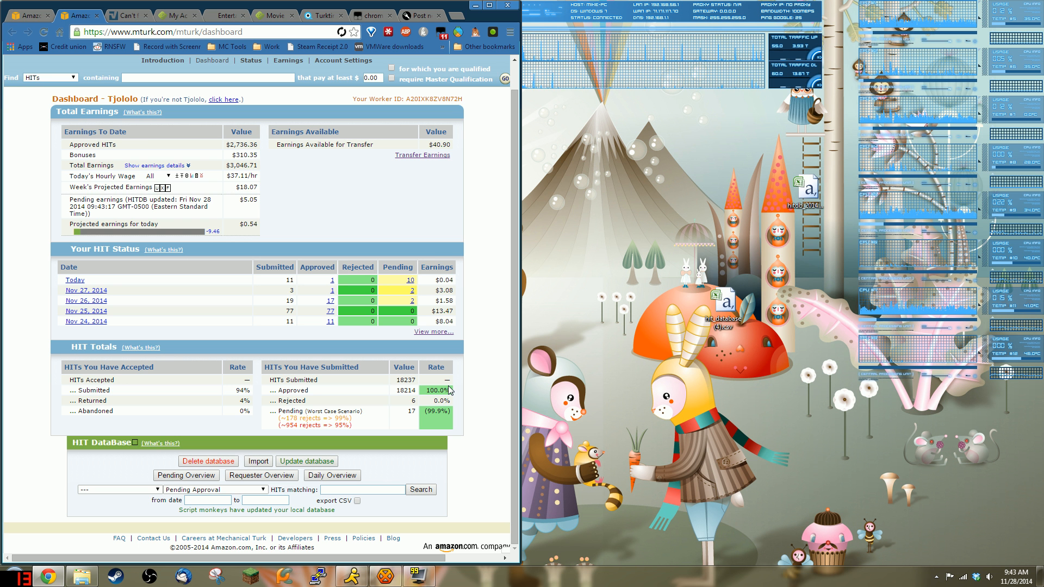
pyautogui.click(320, 16)
pyautogui.click(86, 16)
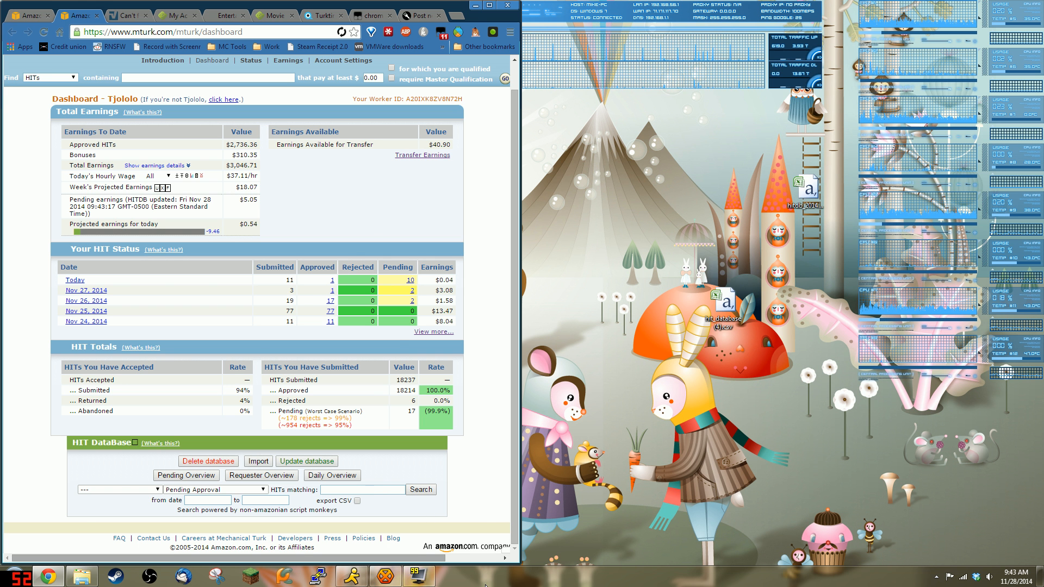
pyautogui.click(420, 576)
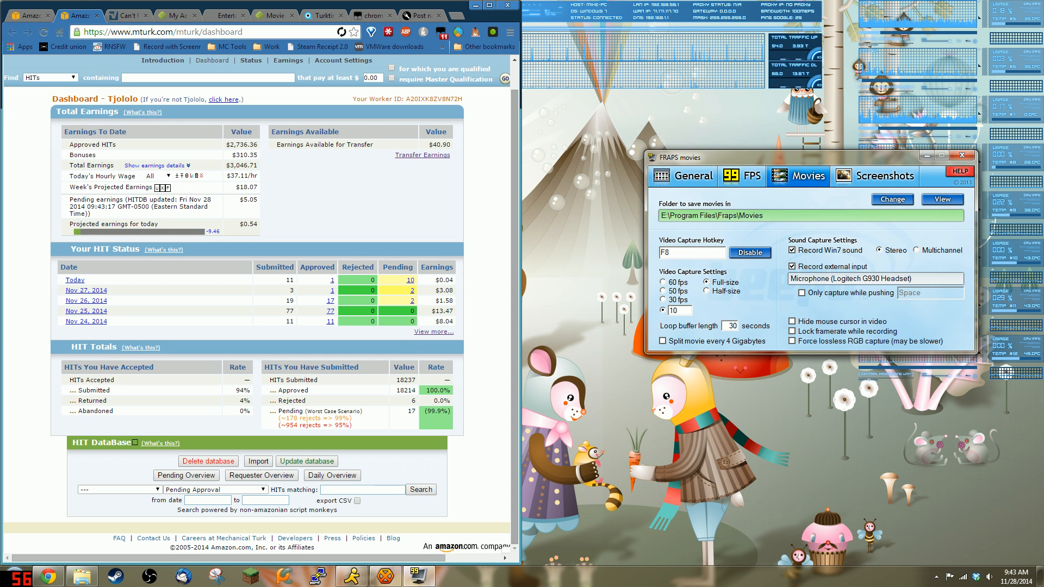